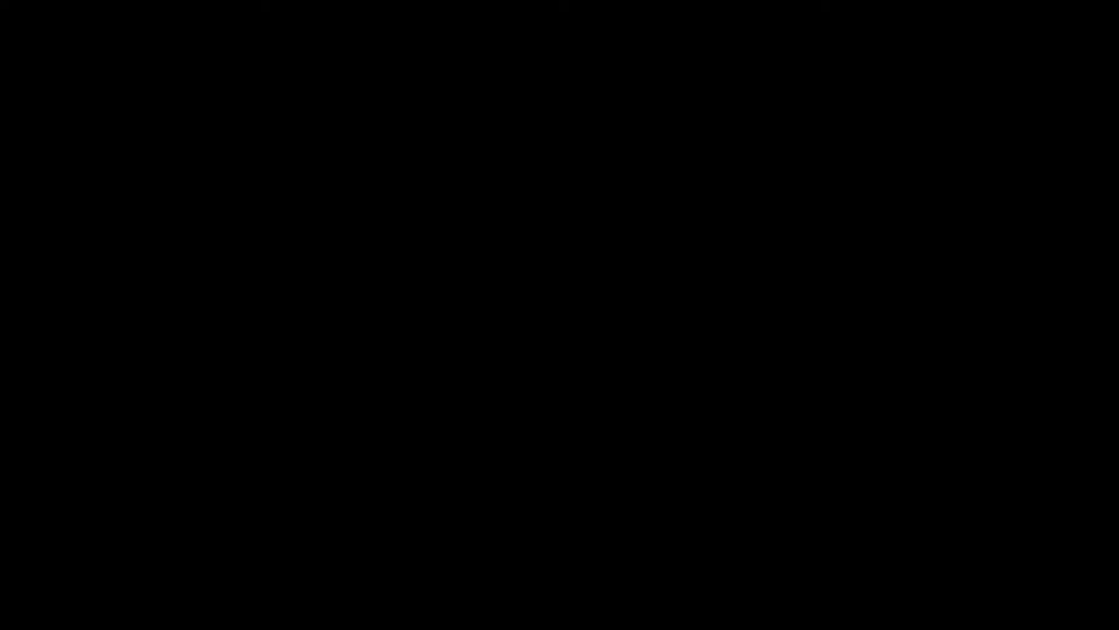
# Save the Class 3 project with Ctrl+S and focus its empty timeline.
pyautogui.hotkey('ctrl', 's')
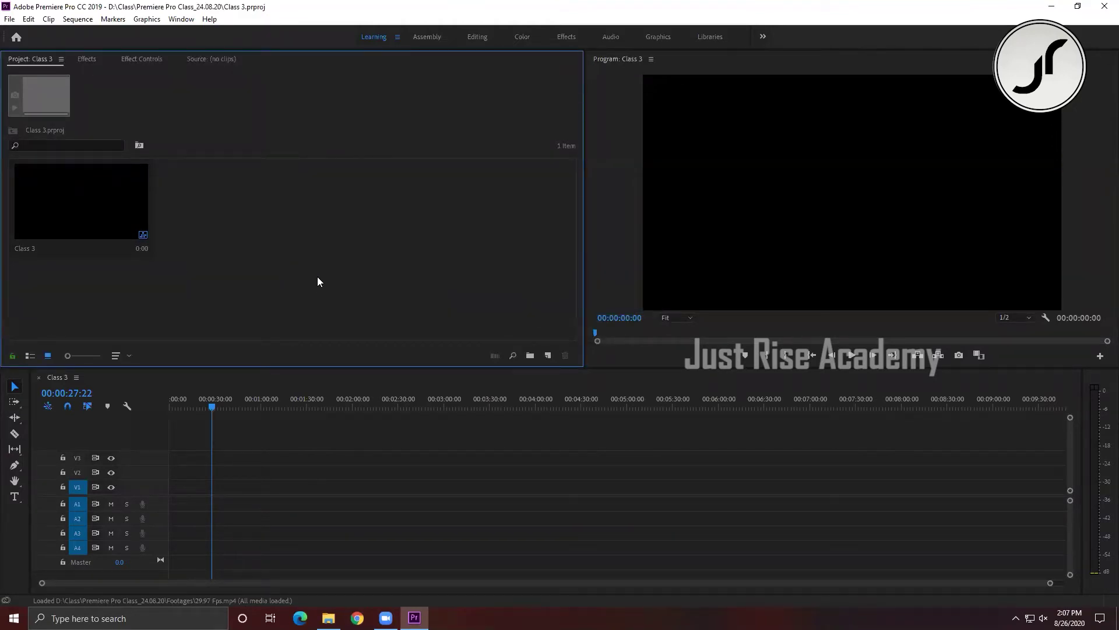
pyautogui.click(320, 447)
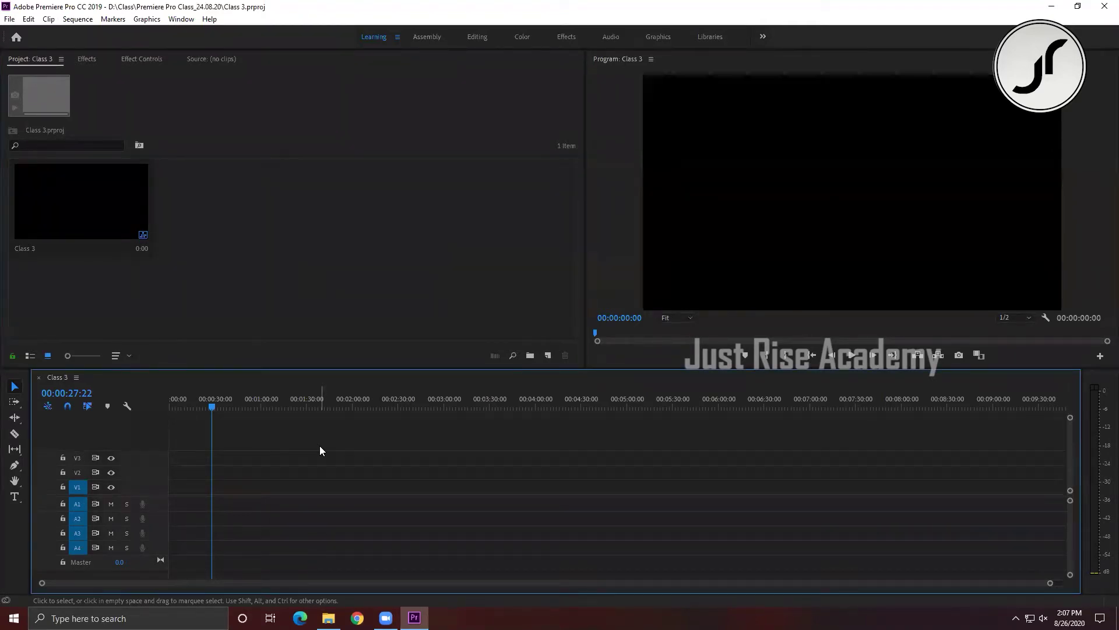
# Review the Class 3 sequence settings (1920×1080, 24 fps) and cancel without changes.
pyautogui.click(88, 20)
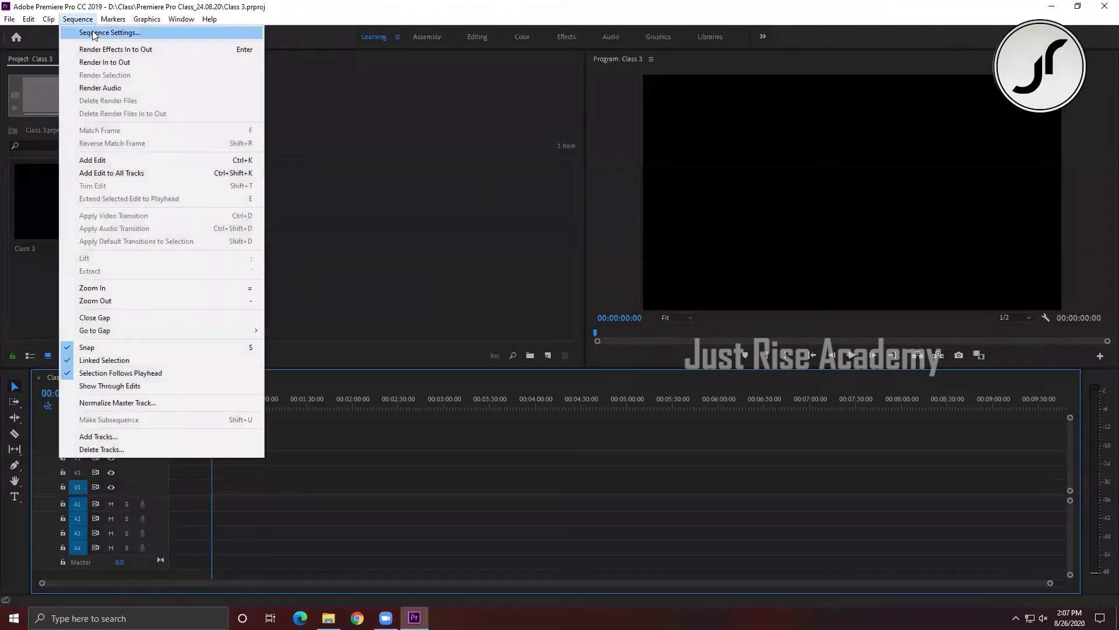
pyautogui.click(94, 31)
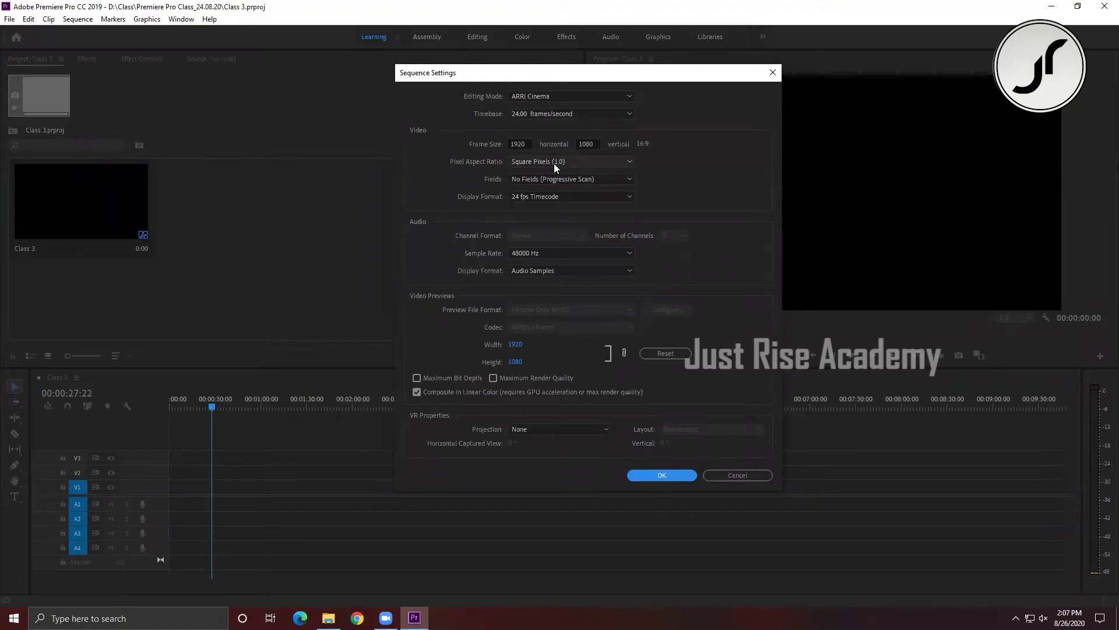
pyautogui.click(748, 473)
# Browse the Sequence menu without choosing anything, then return the playhead to the sequence start.
pyautogui.click(247, 260)
pyautogui.click(626, 200)
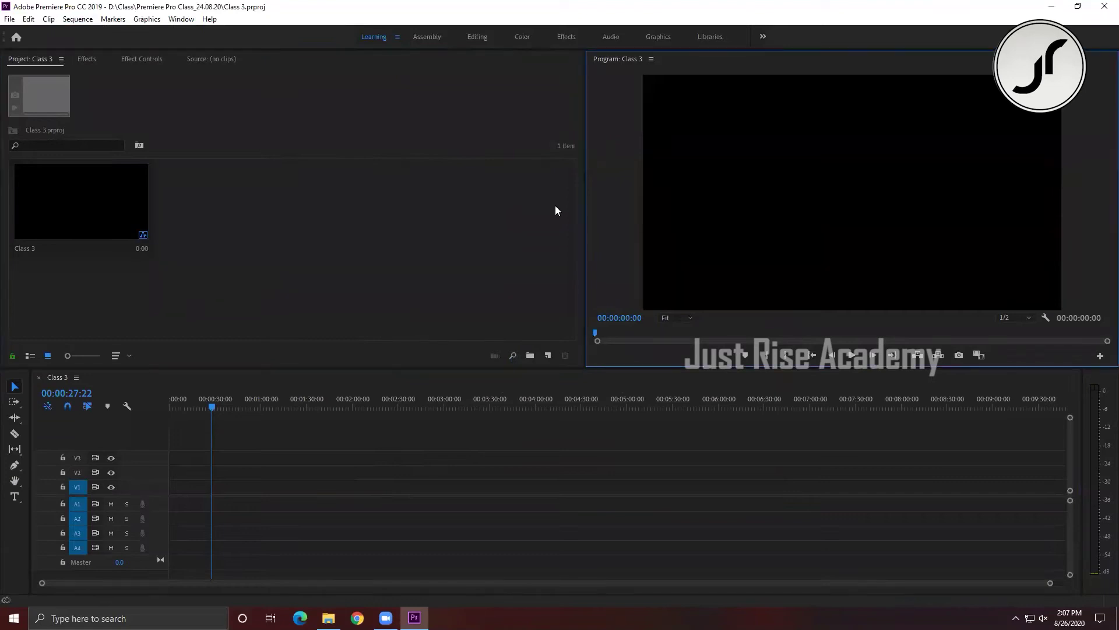
pyautogui.click(72, 19)
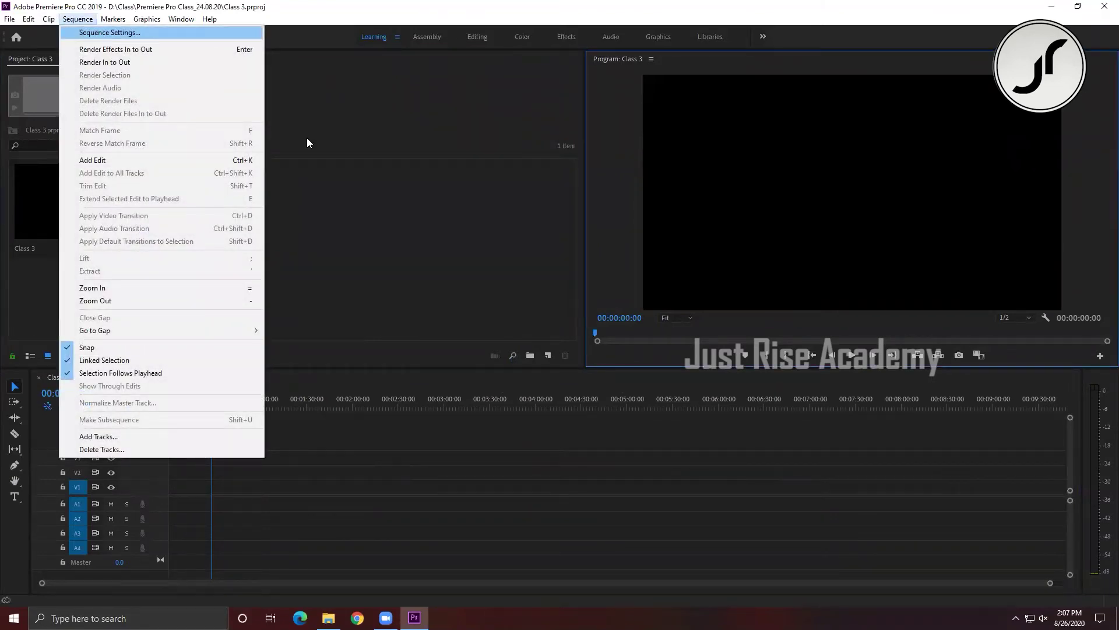
pyautogui.click(307, 138)
pyautogui.click(58, 194)
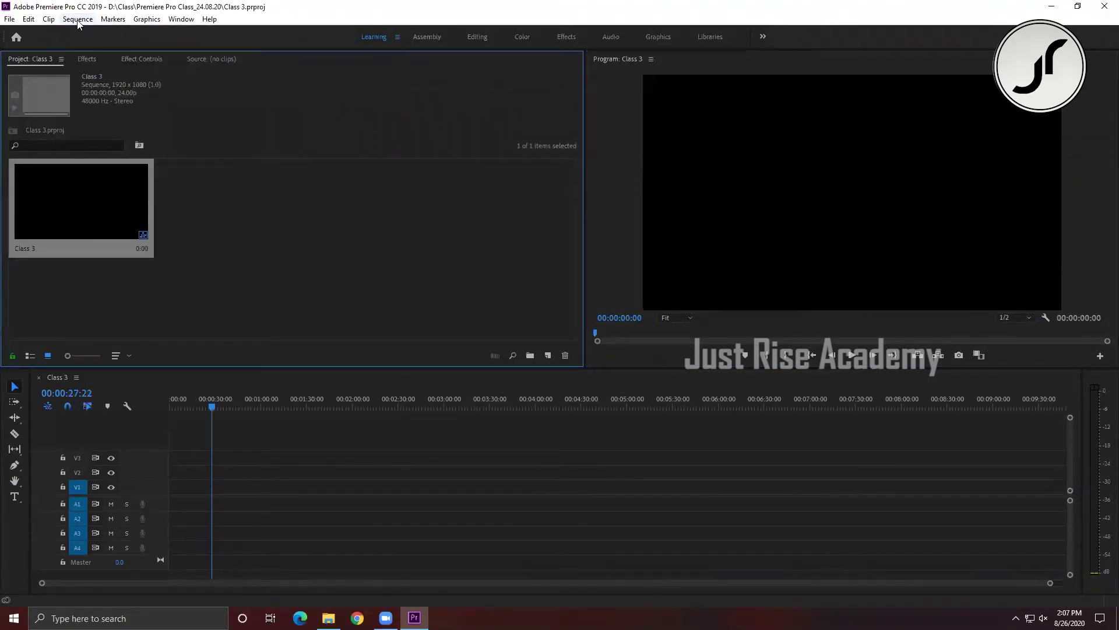
pyautogui.click(78, 19)
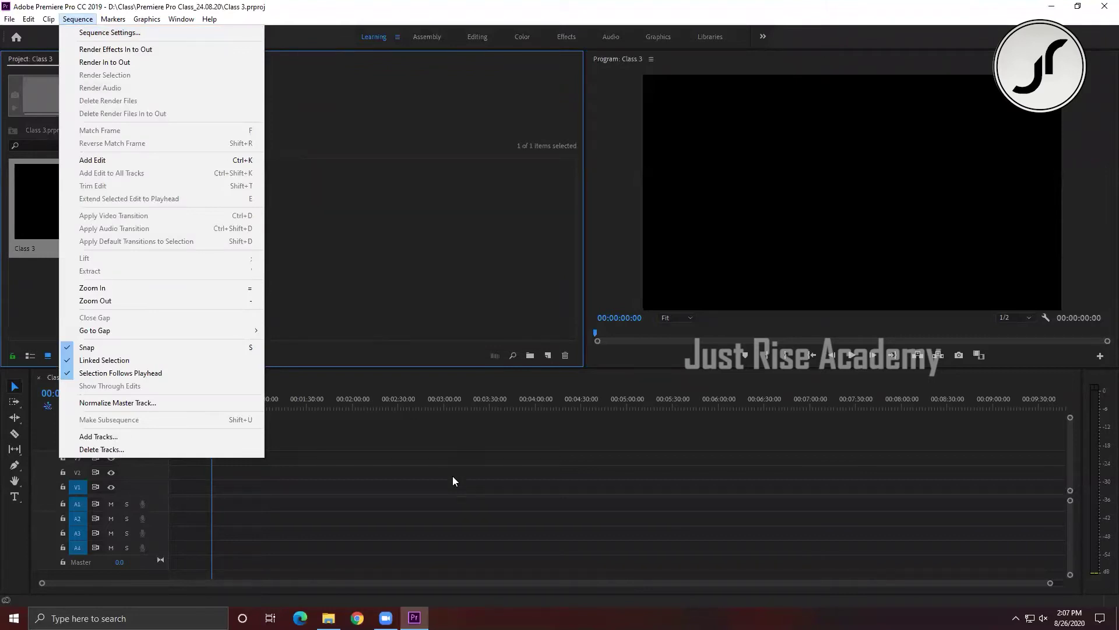
pyautogui.click(402, 310)
pyautogui.click(89, 19)
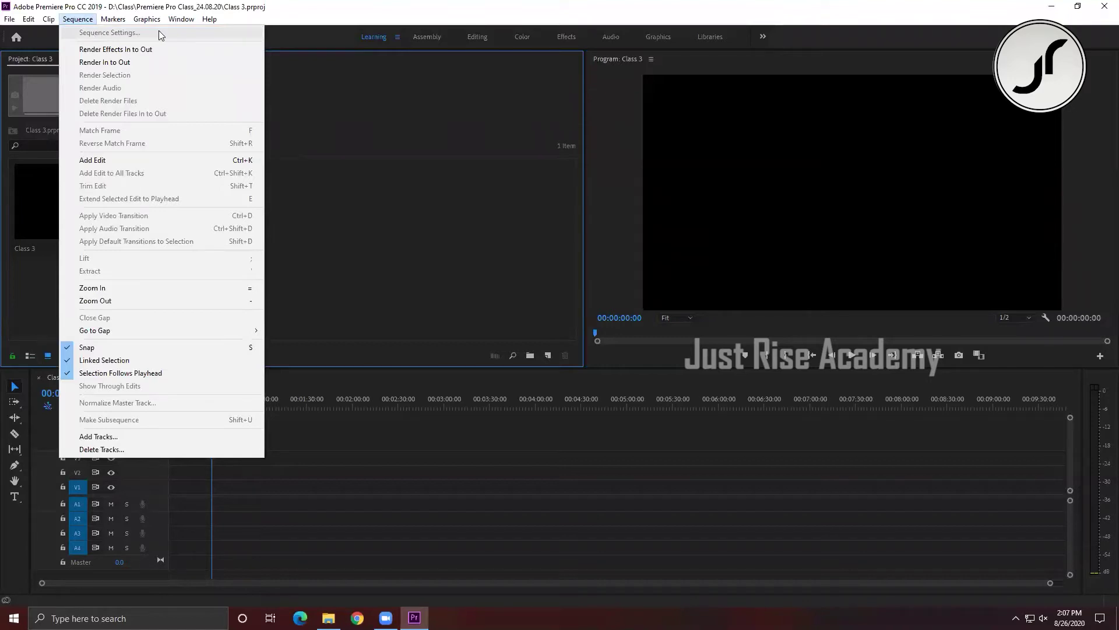
pyautogui.click(336, 272)
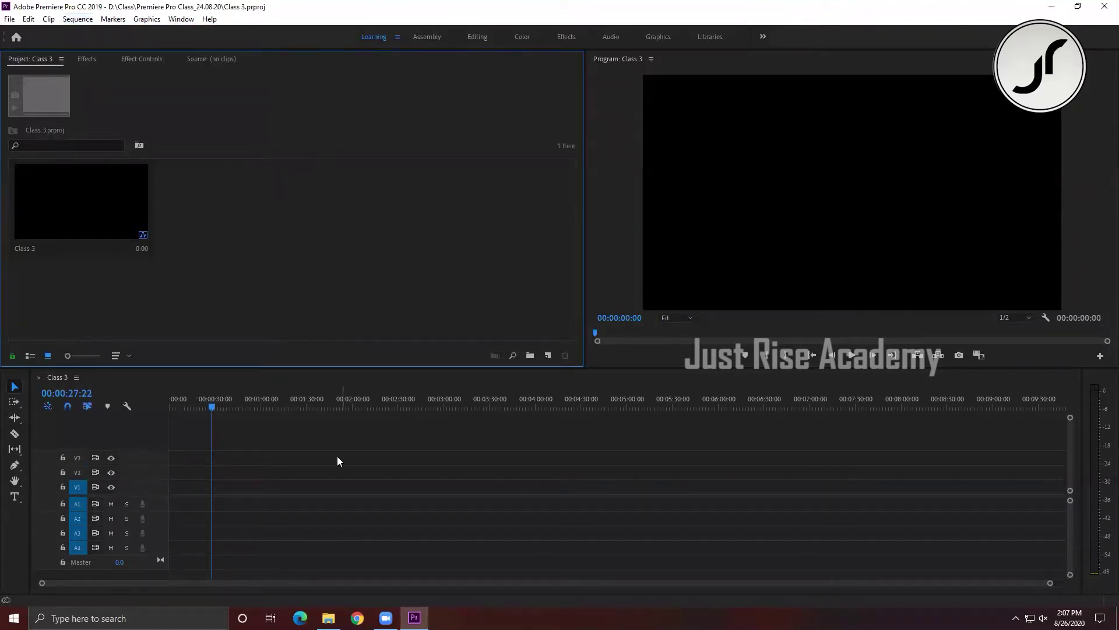
pyautogui.click(69, 469)
pyautogui.press('Home')
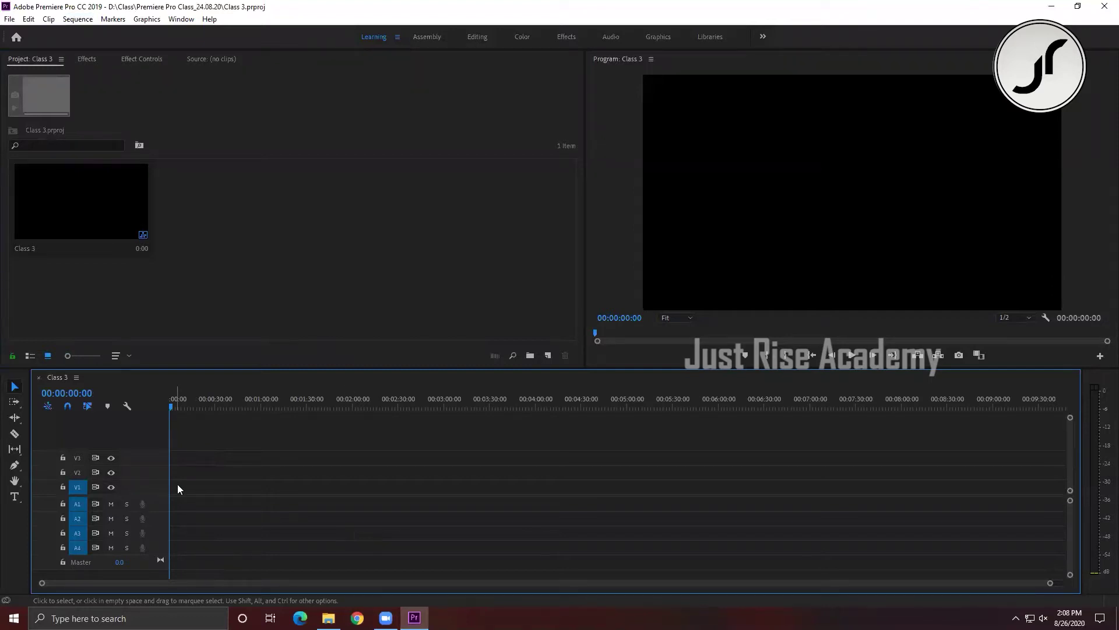
# Drag 29.97 Fps.mp4, 50 Fps.mp4 and 4K.mov from Explorer's Footages folder into the project bin.
pyautogui.moveTo(328, 617)
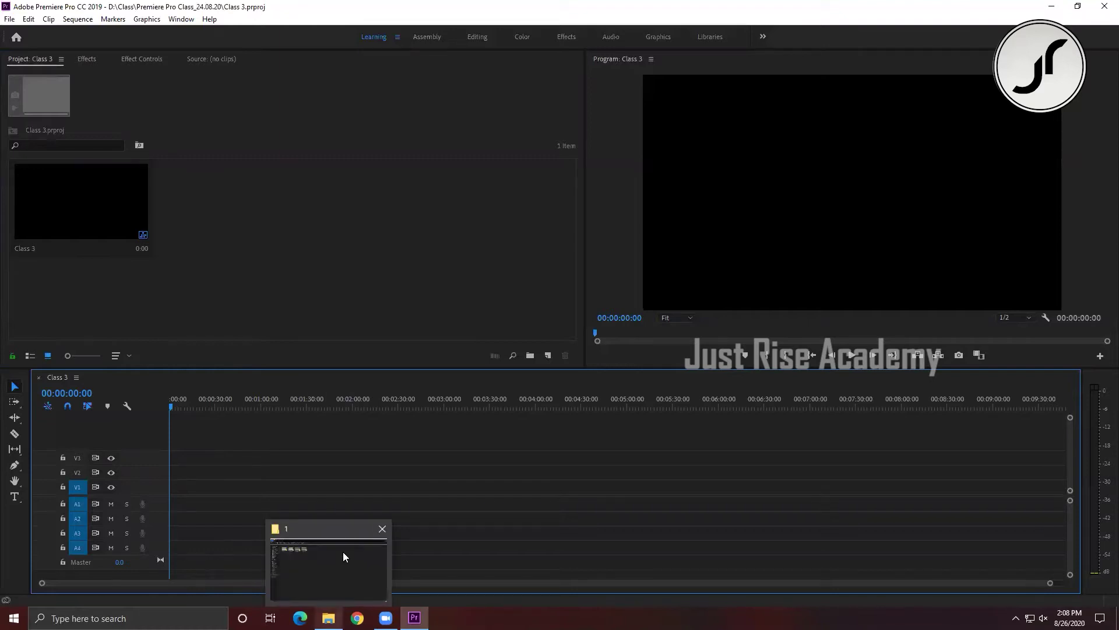
pyautogui.click(343, 540)
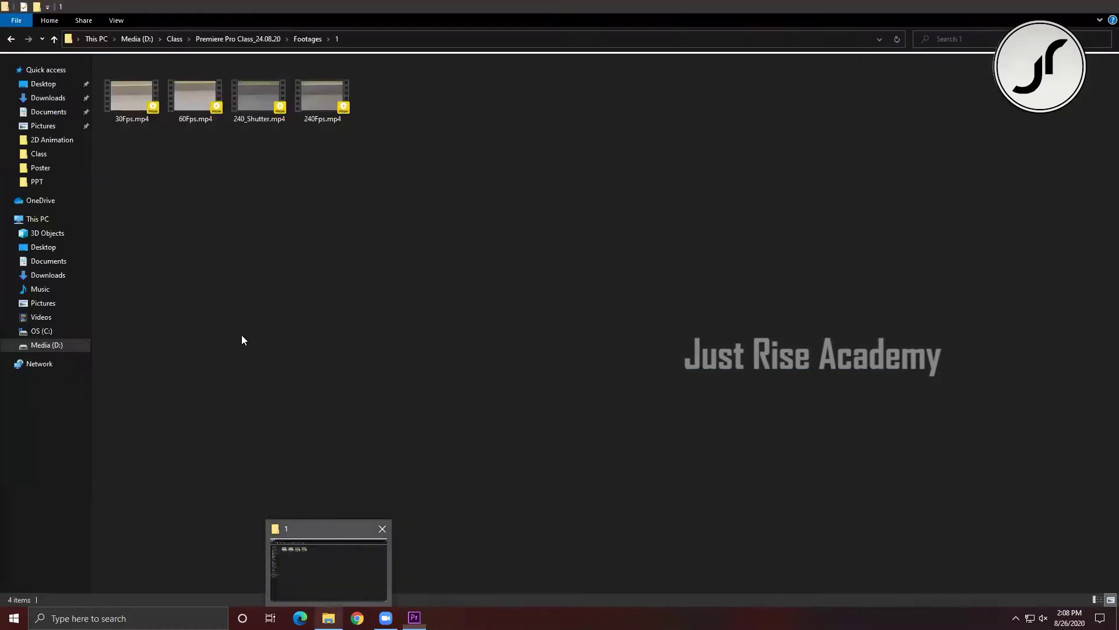
pyautogui.click(10, 38)
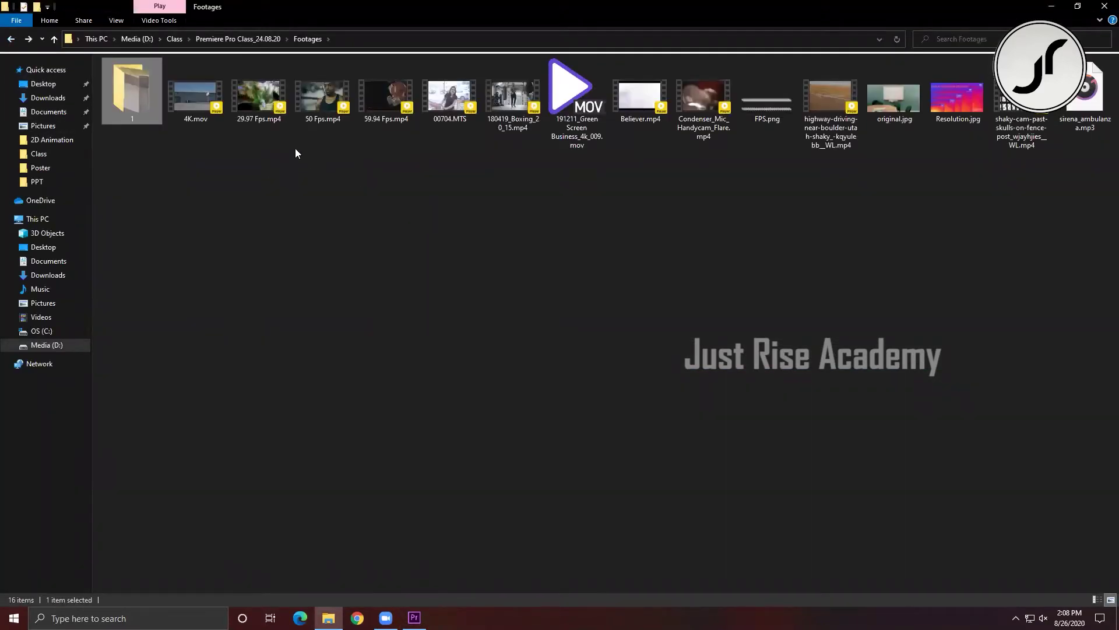
pyautogui.moveTo(201, 135)
pyautogui.mouseDown()
pyautogui.moveTo(331, 102)
pyautogui.moveTo(256, 228)
pyautogui.moveTo(333, 313)
pyautogui.mouseUp()
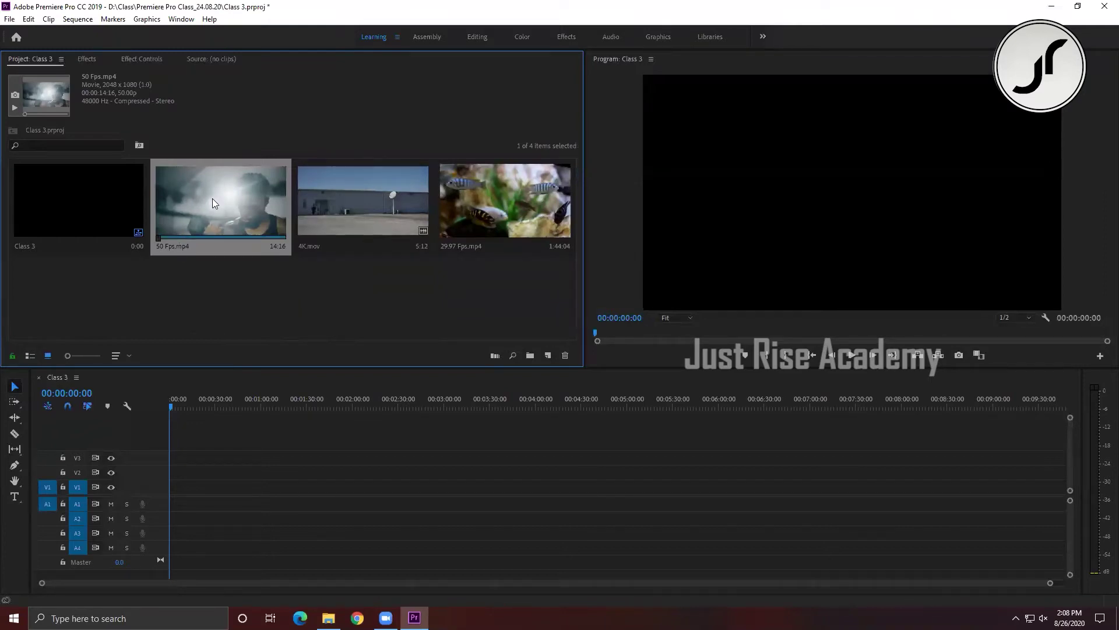
pyautogui.hotkey('ctrl', 's')
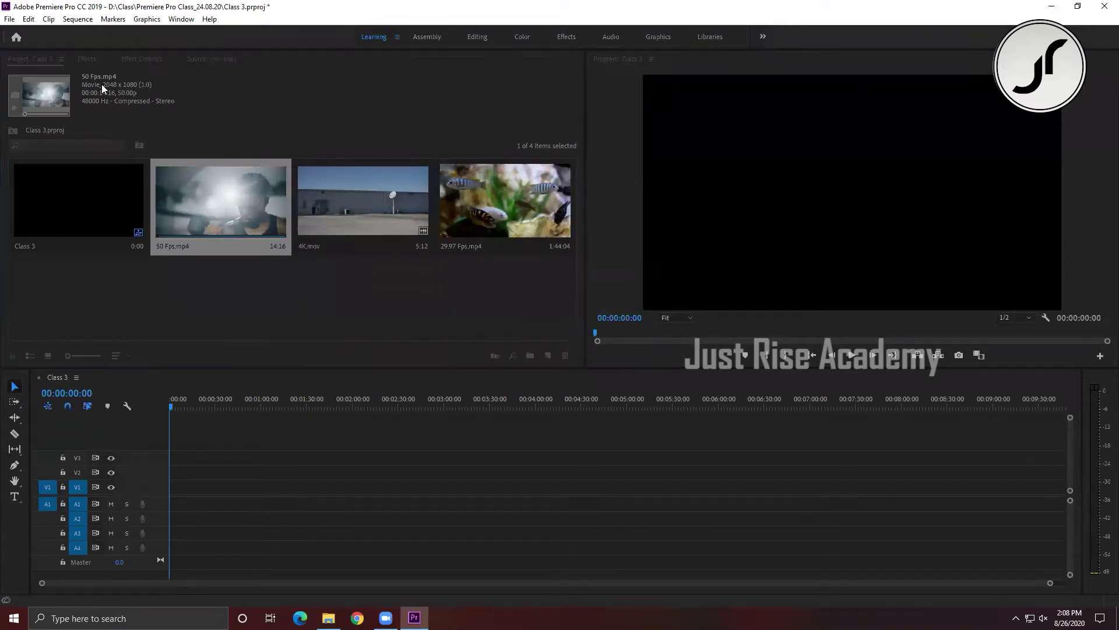
pyautogui.click(357, 219)
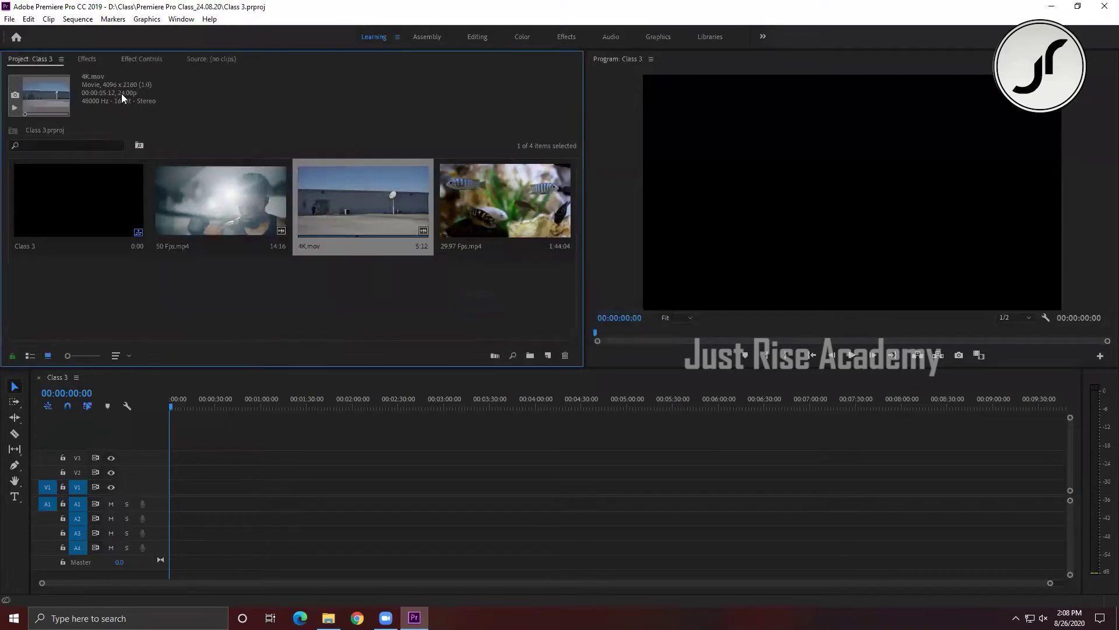
pyautogui.click(457, 197)
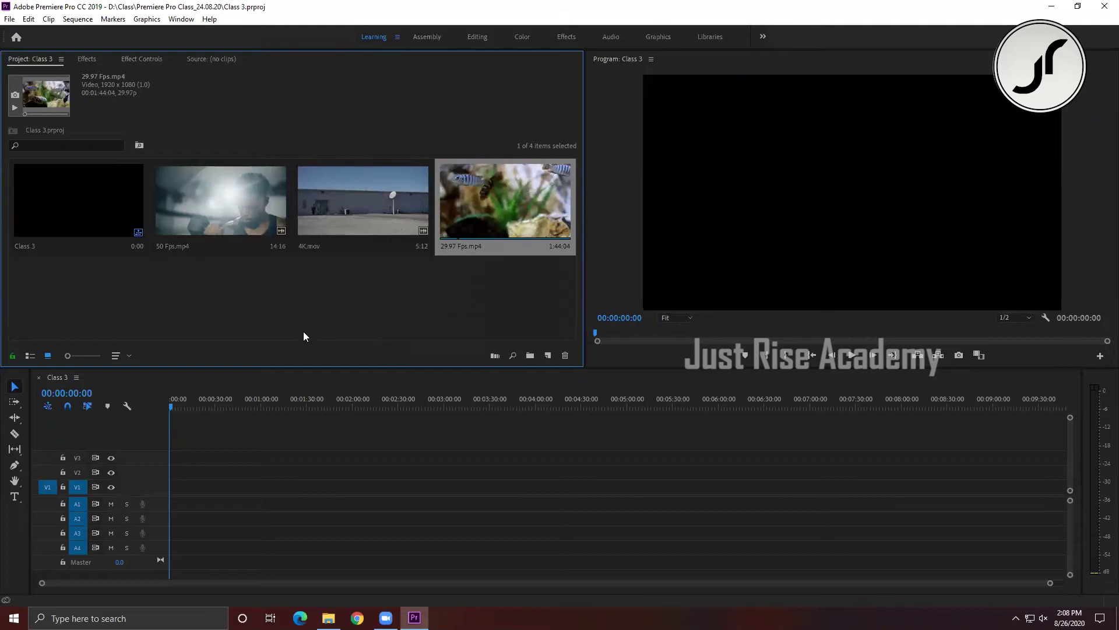
pyautogui.moveTo(482, 242); pyautogui.dragTo(365, 502)
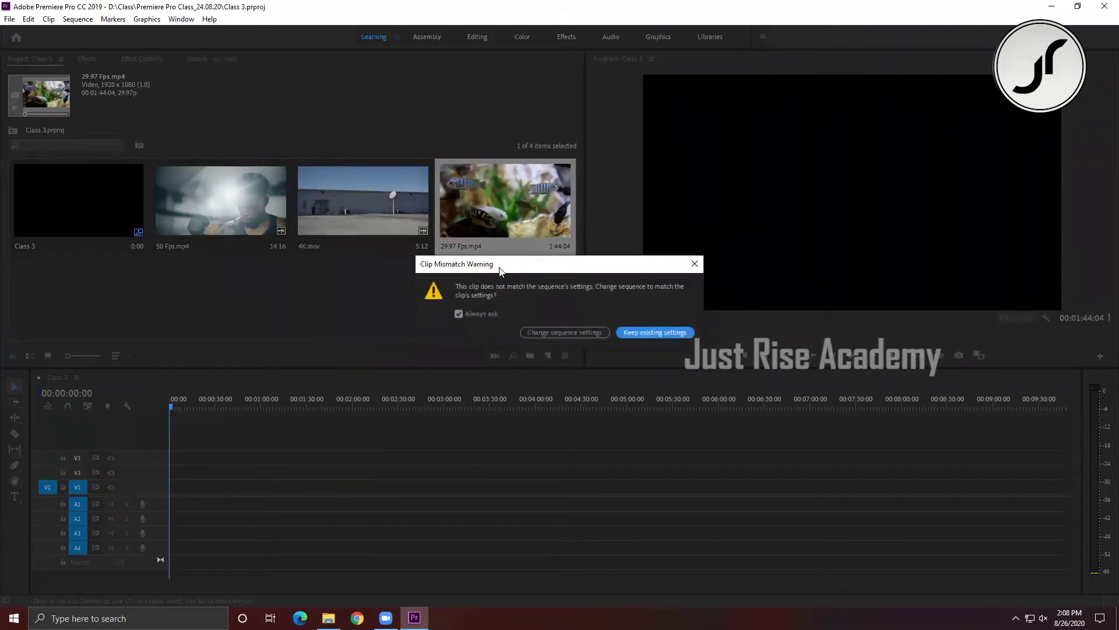
pyautogui.moveTo(512, 275); pyautogui.dragTo(614, 299)
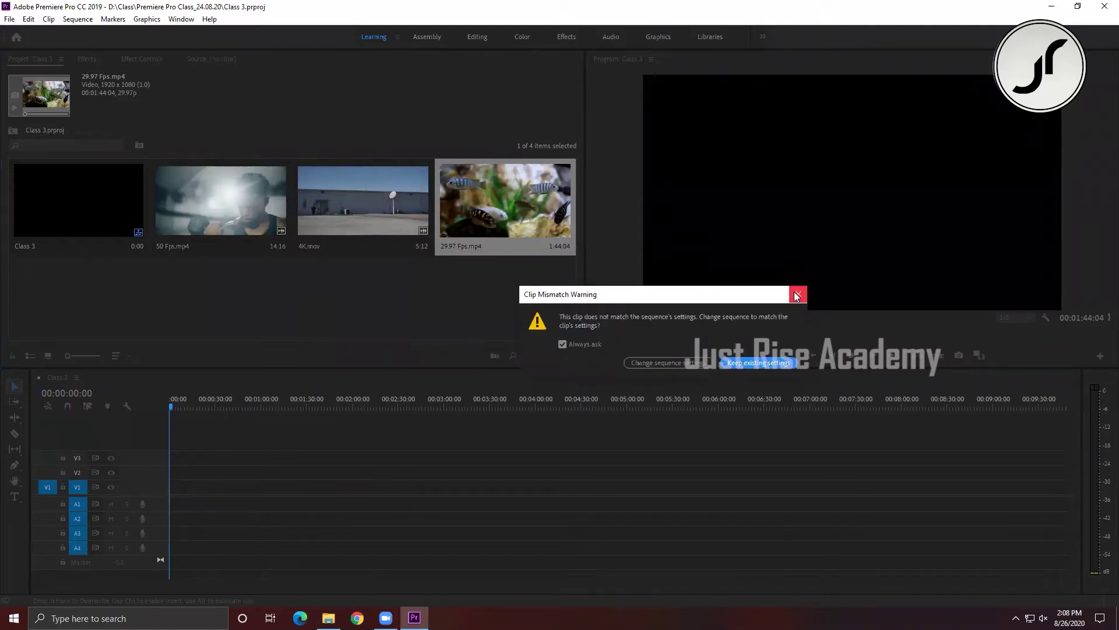
pyautogui.click(798, 293)
pyautogui.click(256, 488)
pyautogui.press('Delete')
pyautogui.moveTo(354, 219); pyautogui.dragTo(169, 466)
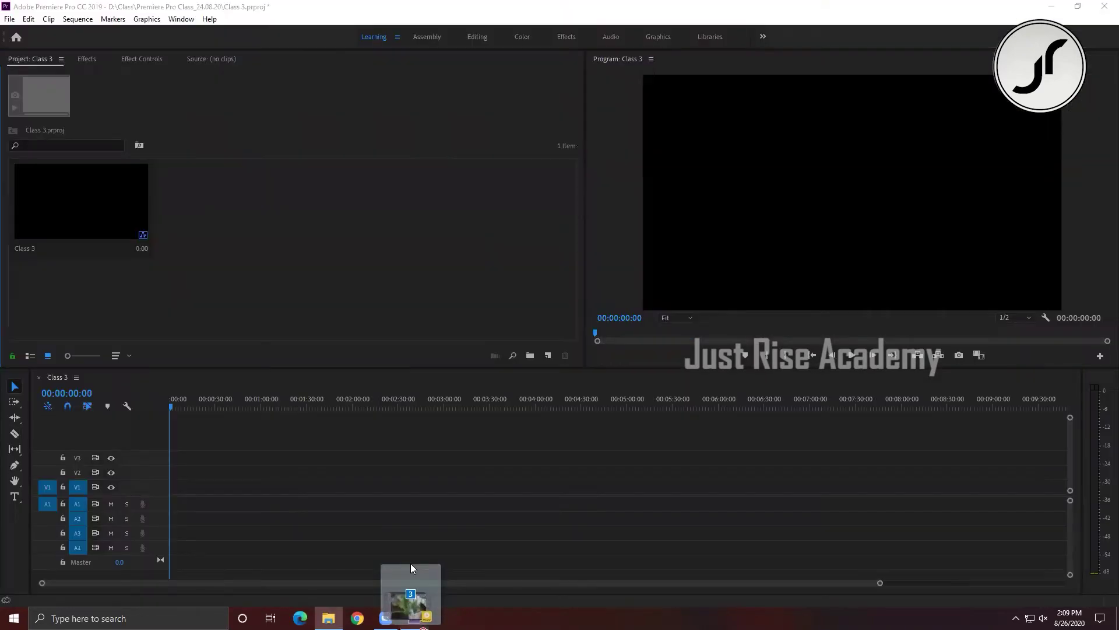
pyautogui.moveTo(410, 568); pyautogui.dragTo(385, 318)
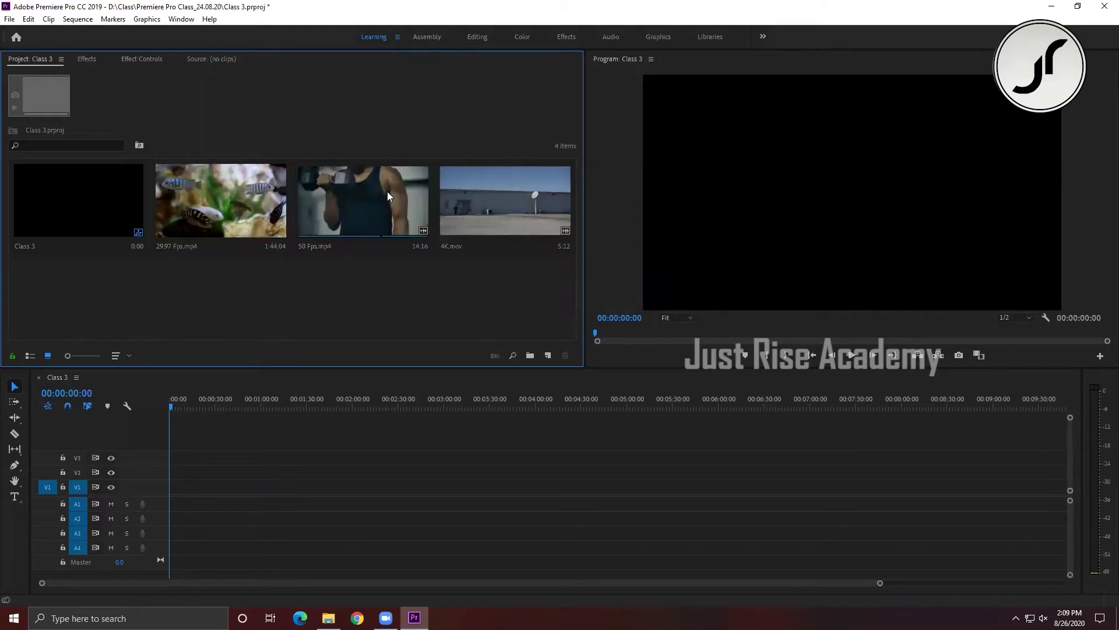
# Preview 4K.mov in the Source monitor, then drag it onto V1, raising the mismatch warning.
pyautogui.click(502, 196)
pyautogui.doubleClick(502, 196)
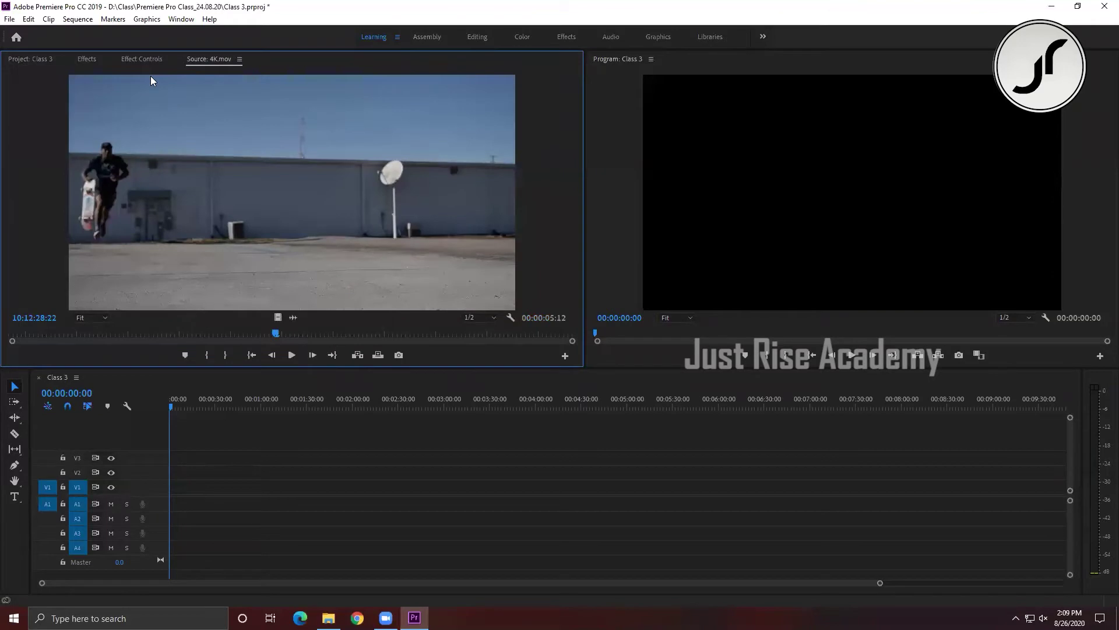
pyautogui.hotkey('shift', '1')
pyautogui.moveTo(485, 194); pyautogui.dragTo(171, 491)
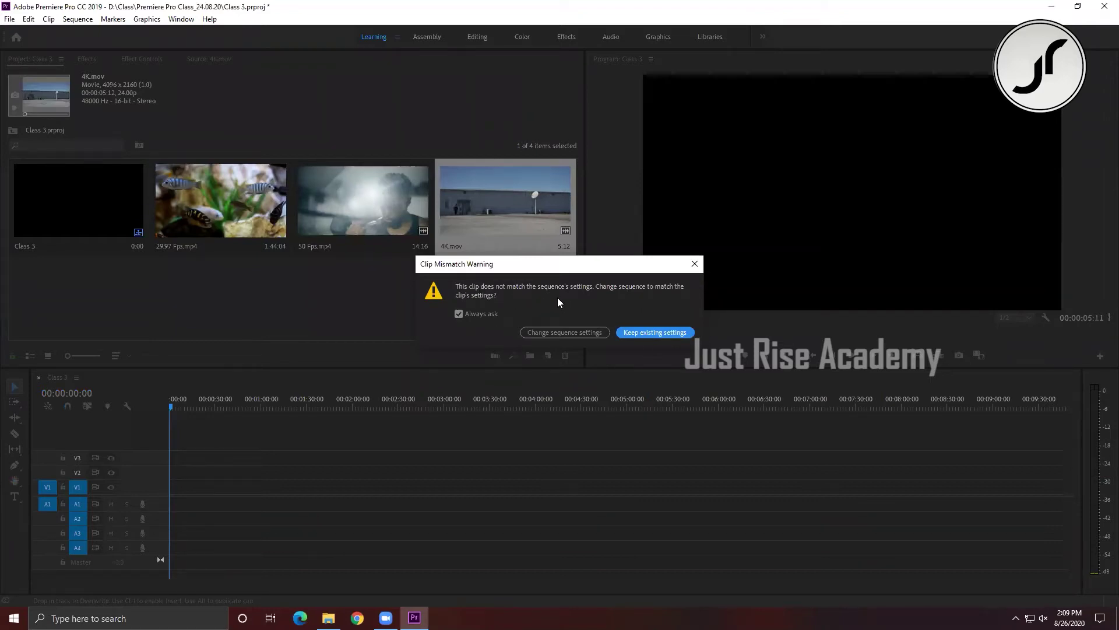
pyautogui.hotkey('ctrl', 's')
pyautogui.moveTo(612, 269); pyautogui.dragTo(657, 301)
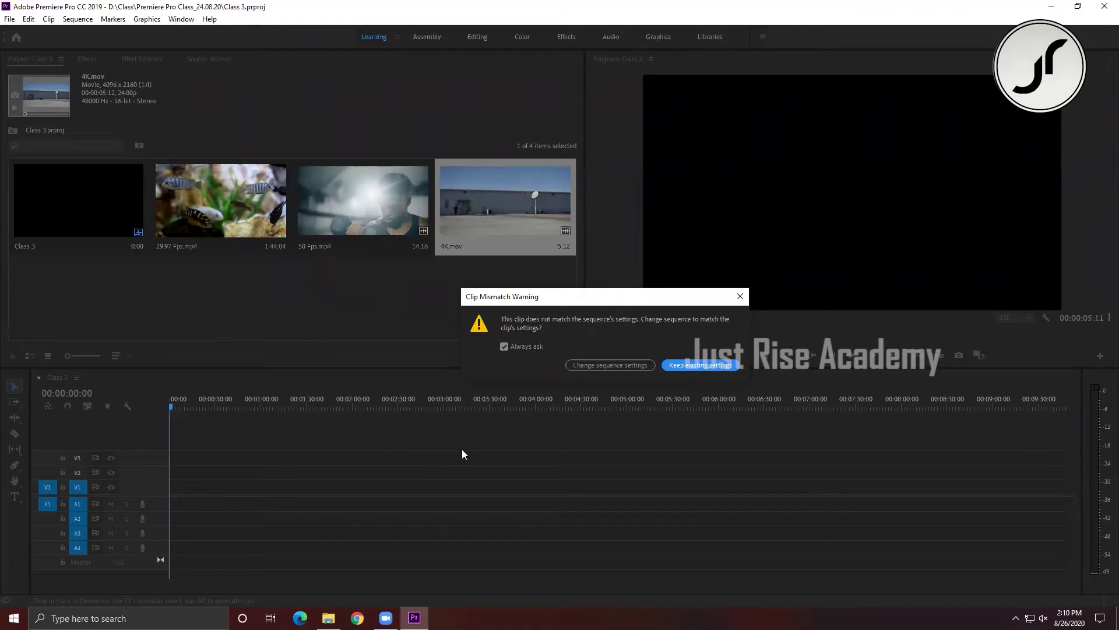
# Keep the existing sequence settings for 4K.mov and review them without changes.
pyautogui.click(707, 368)
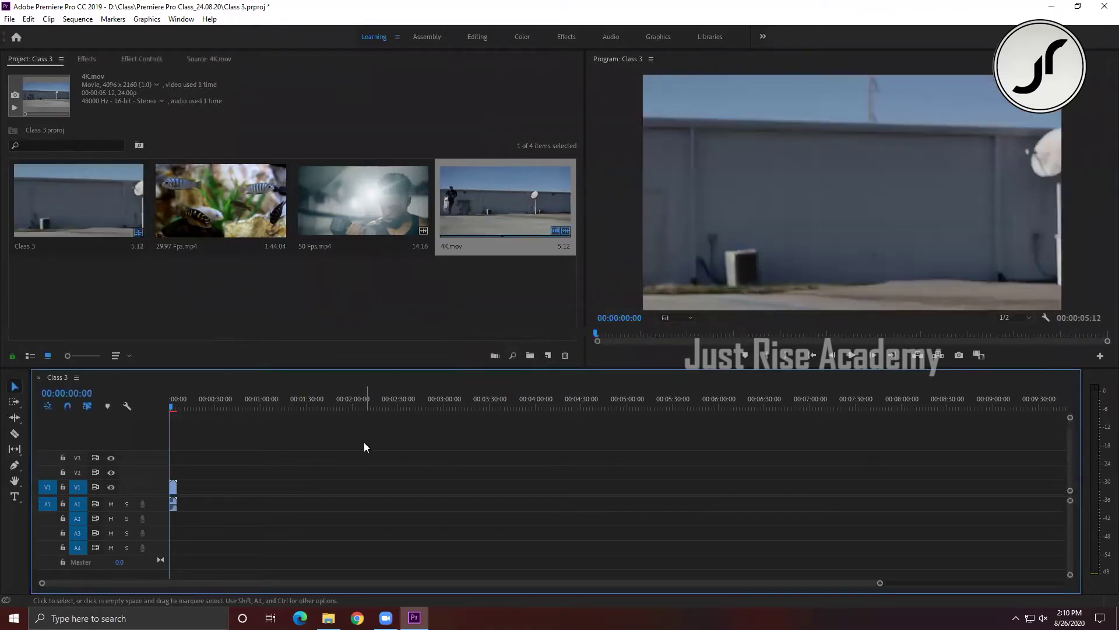
pyautogui.click(78, 18)
pyautogui.click(96, 29)
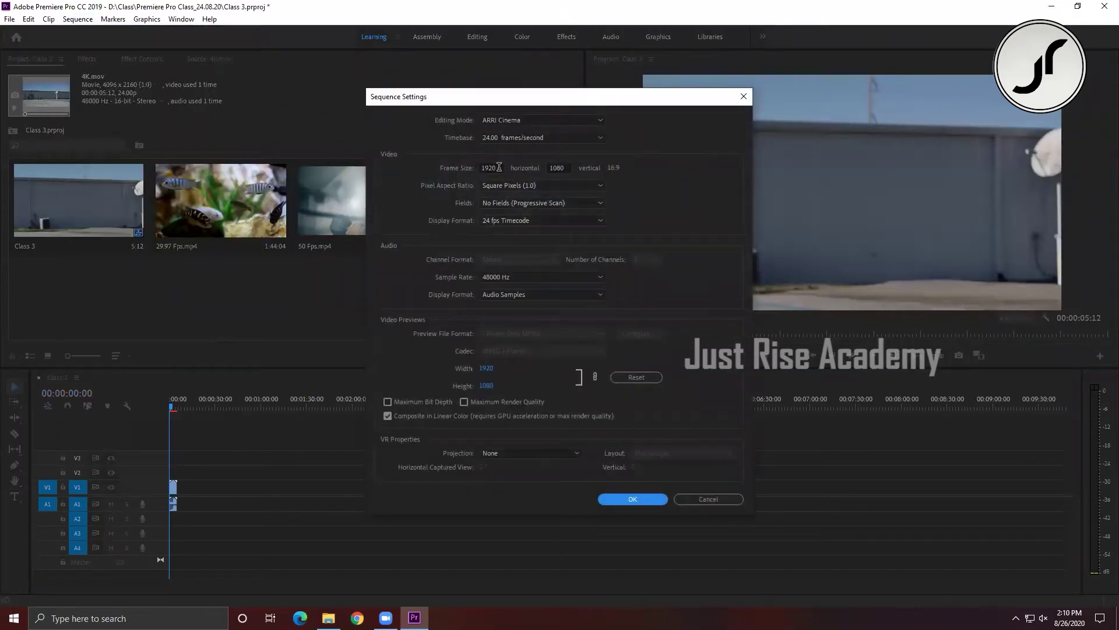
pyautogui.click(734, 499)
# Set the 4K.mov clip's Motion Scale to 100 in Effect Controls.
pyautogui.click(173, 491)
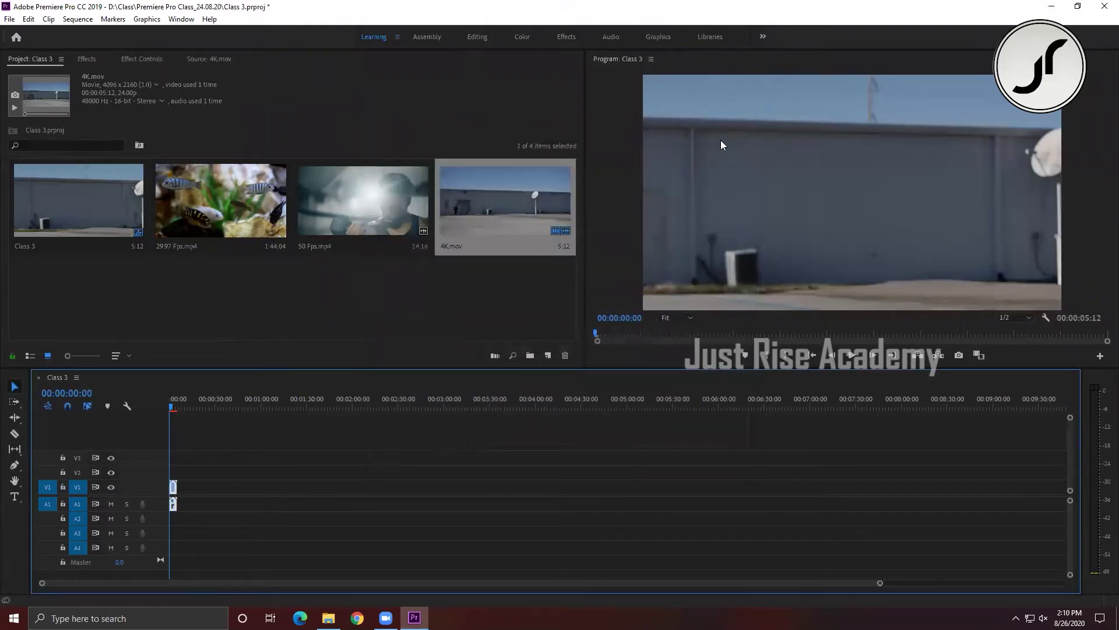
pyautogui.click(141, 59)
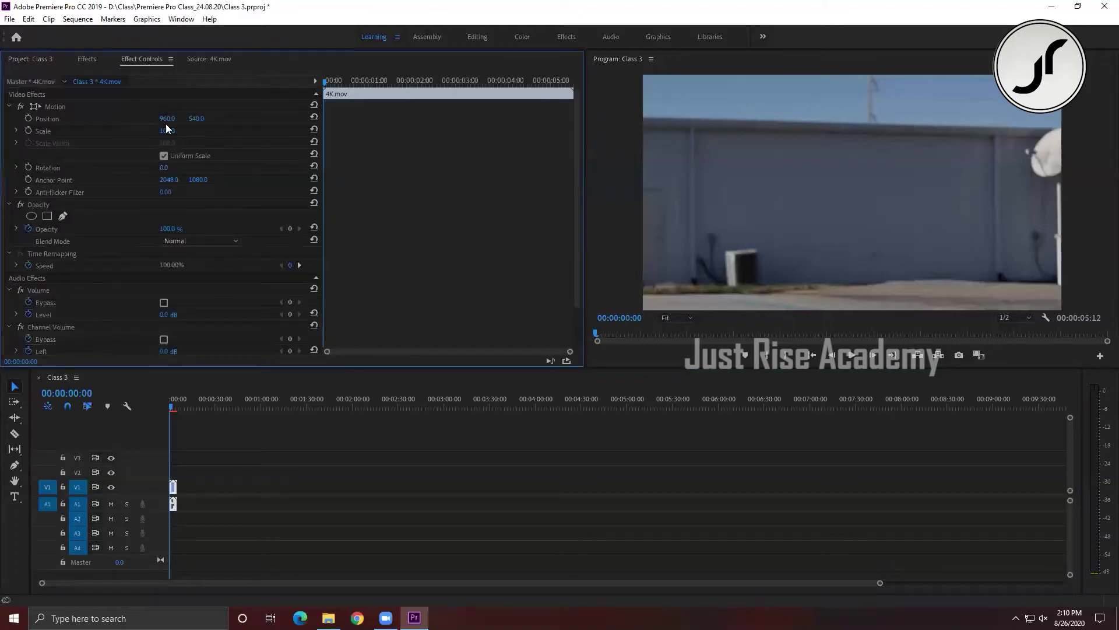
pyautogui.moveTo(166, 131)
pyautogui.mouseDown()
pyautogui.moveTo(127, 131)
pyautogui.moveTo(167, 131)
pyautogui.mouseUp()
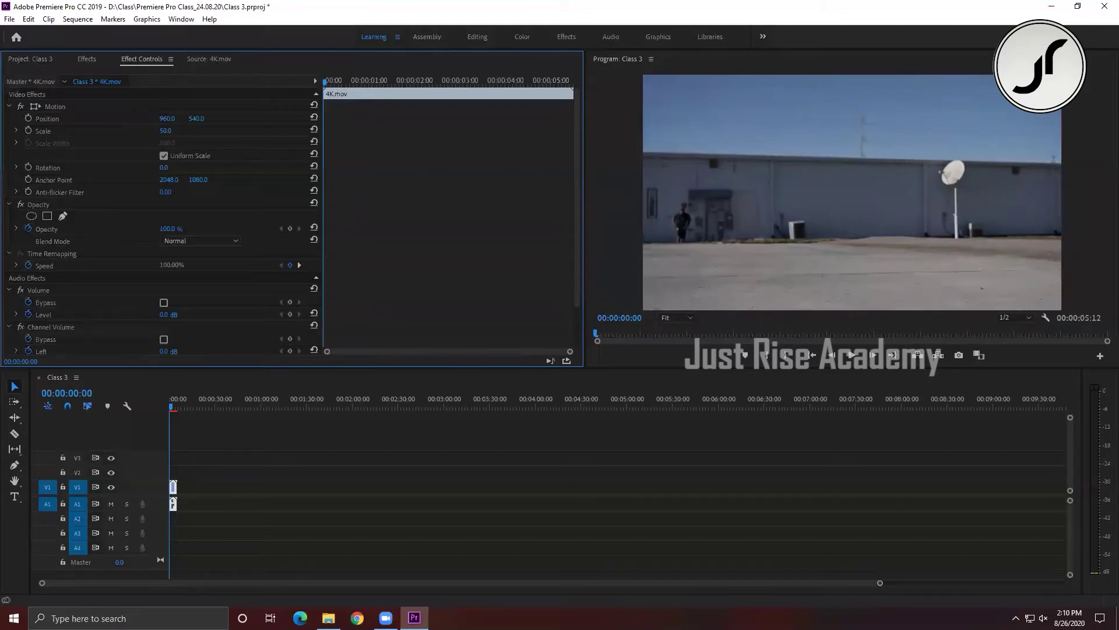
pyautogui.write('100')
pyautogui.press('Return')
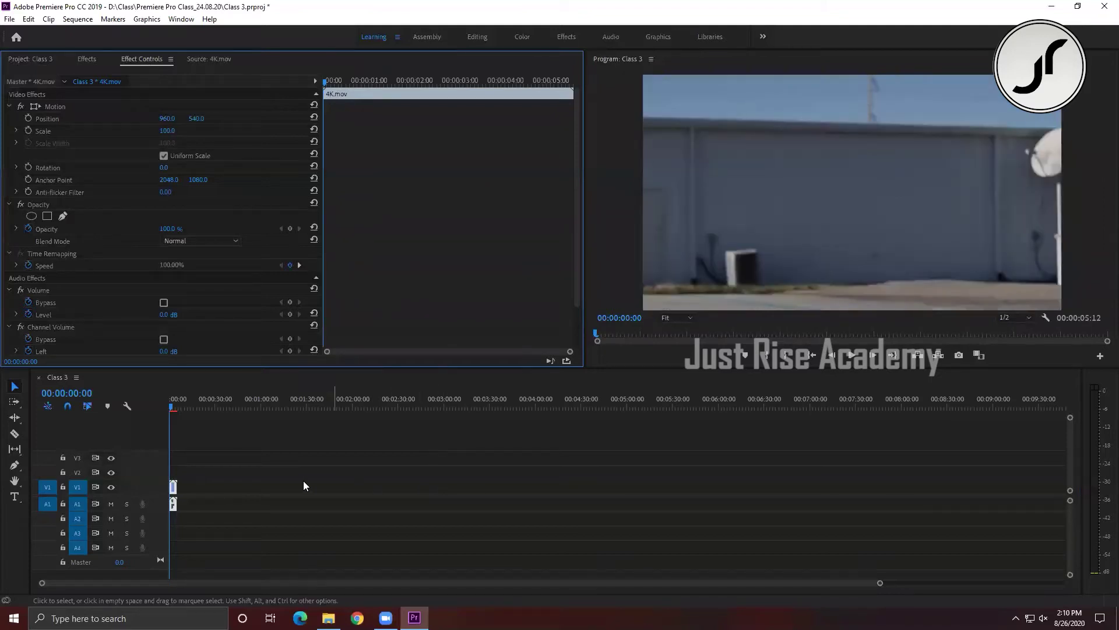
# Delete the 4K.mov clip from the timeline.
pyautogui.click(204, 489)
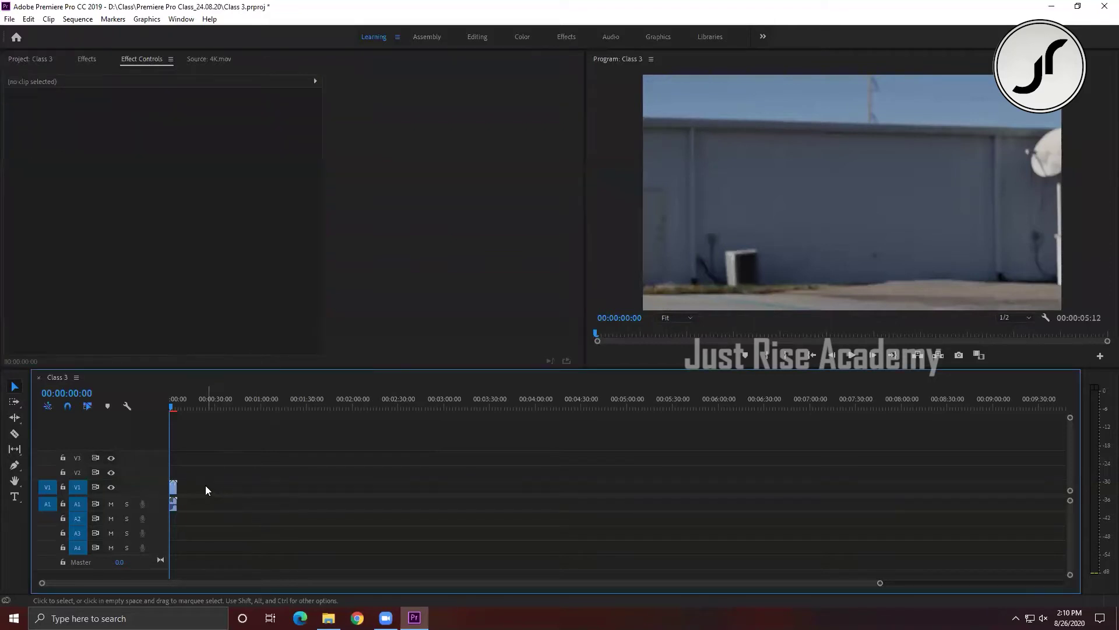
pyautogui.click(174, 488)
pyautogui.press('Delete')
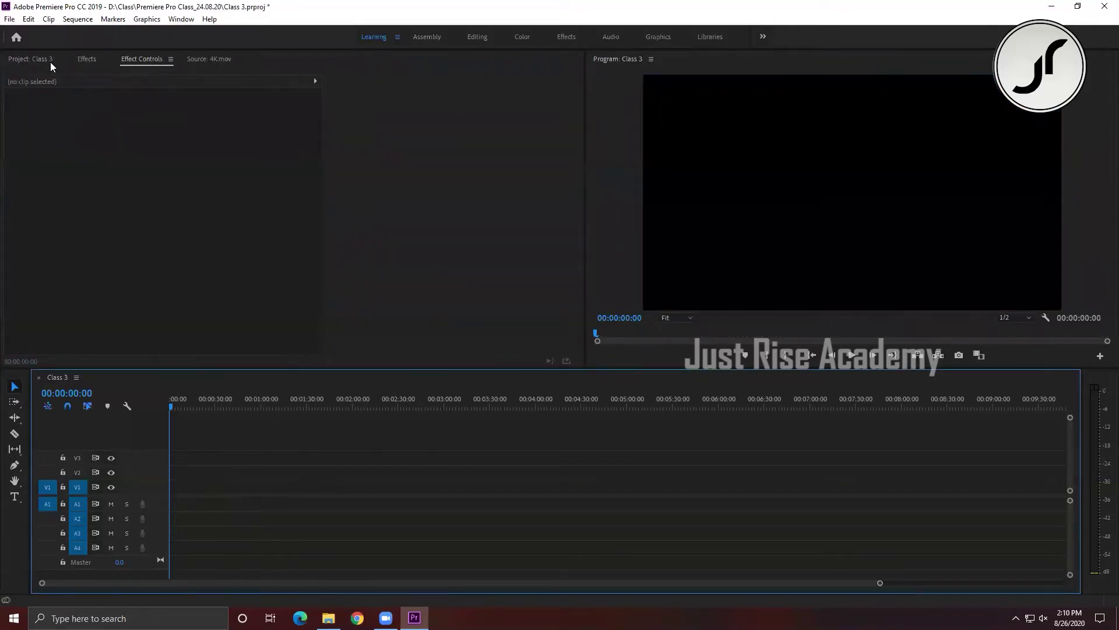
# Re-add 4K.mov, changing the sequence to match it, and view its 4096×2160 24 fps settings.
pyautogui.click(47, 59)
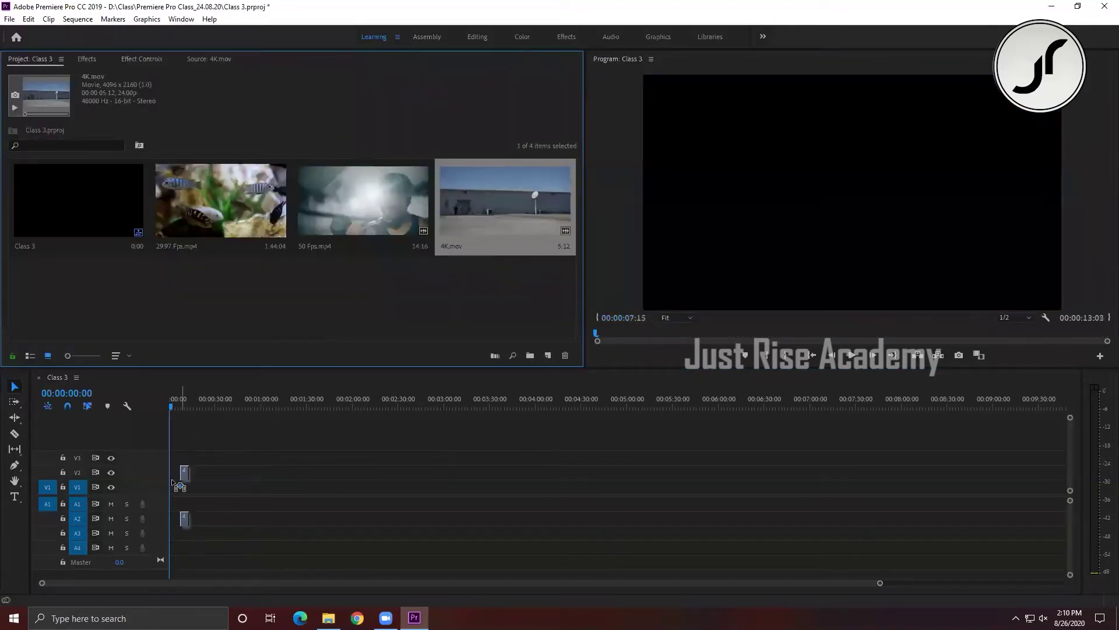
pyautogui.moveTo(263, 364); pyautogui.dragTo(174, 485)
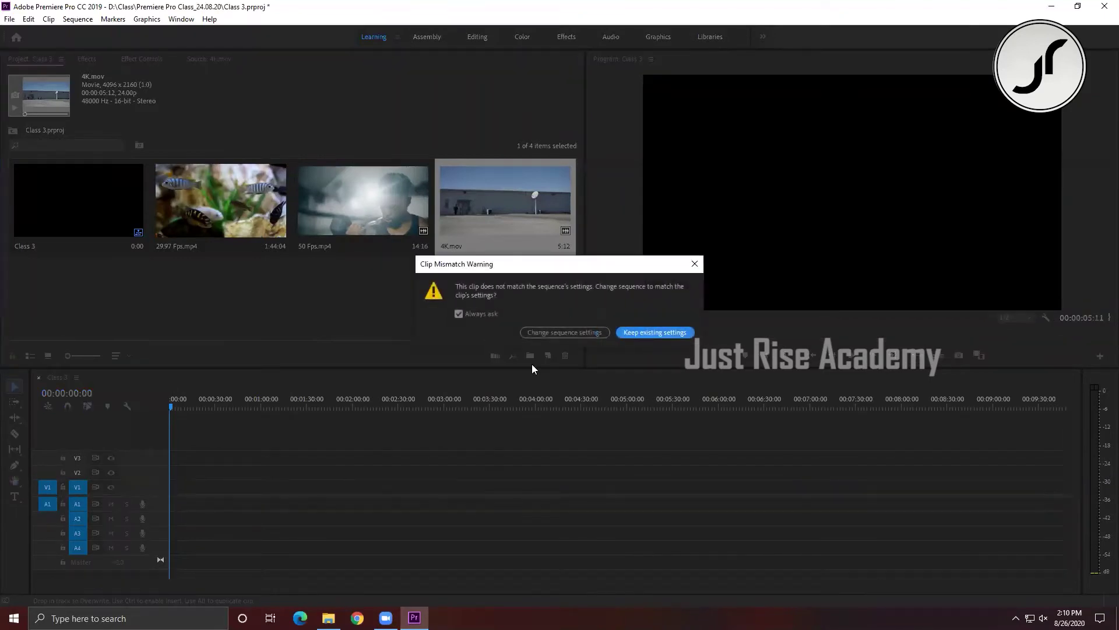
pyautogui.click(559, 332)
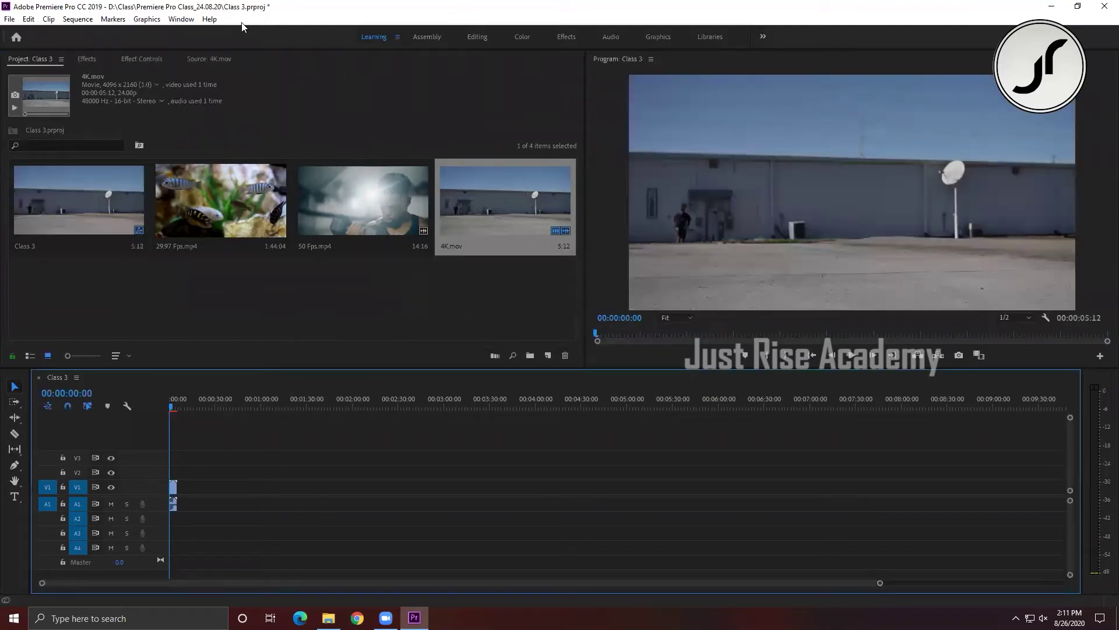
pyautogui.click(78, 20)
pyautogui.click(98, 34)
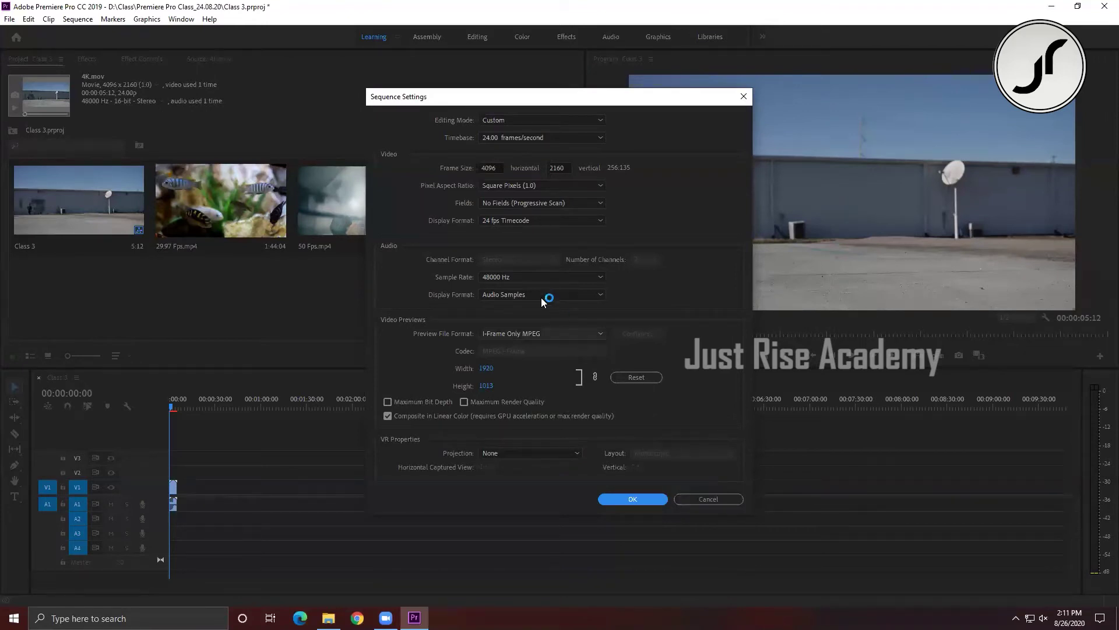
# Close the settings, save the project, and undo the 4K.mov clip placement.
pyautogui.click(713, 499)
pyautogui.hotkey('ctrl', 's')
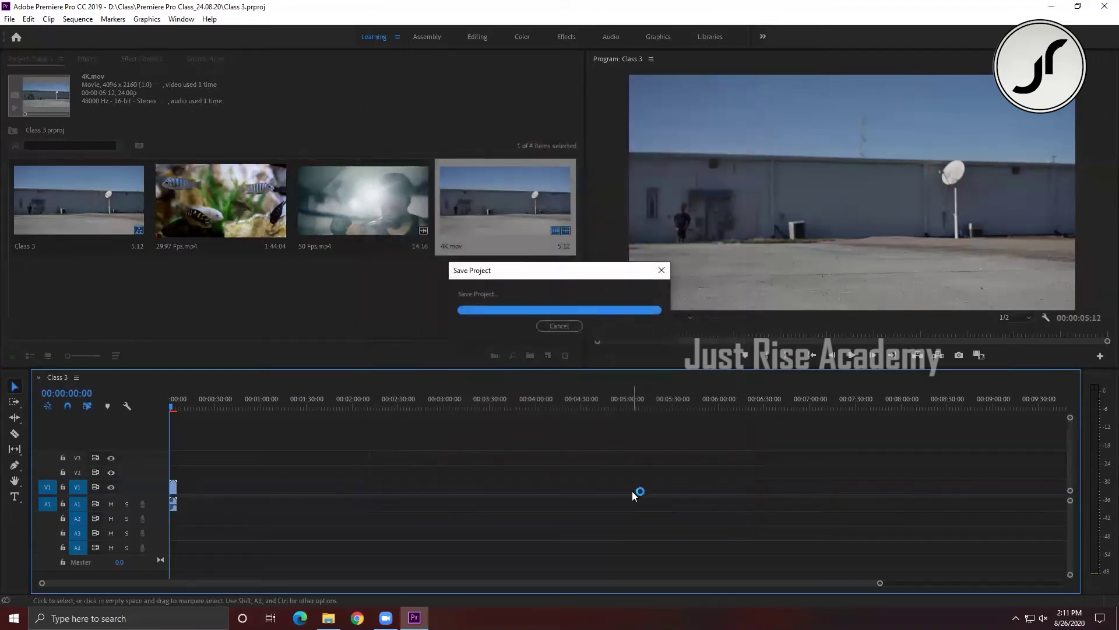
pyautogui.press('Delete')
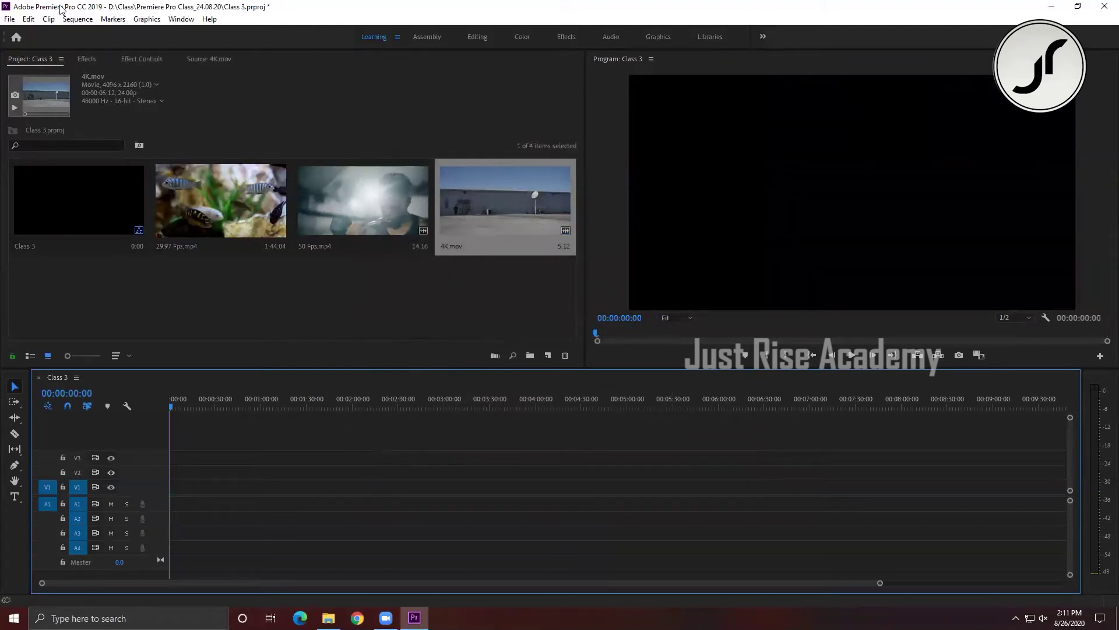
# Check that the sequence settings are back to 1920×1080 ARRI Cinema, cancelling each time.
pyautogui.click(77, 18)
pyautogui.click(110, 33)
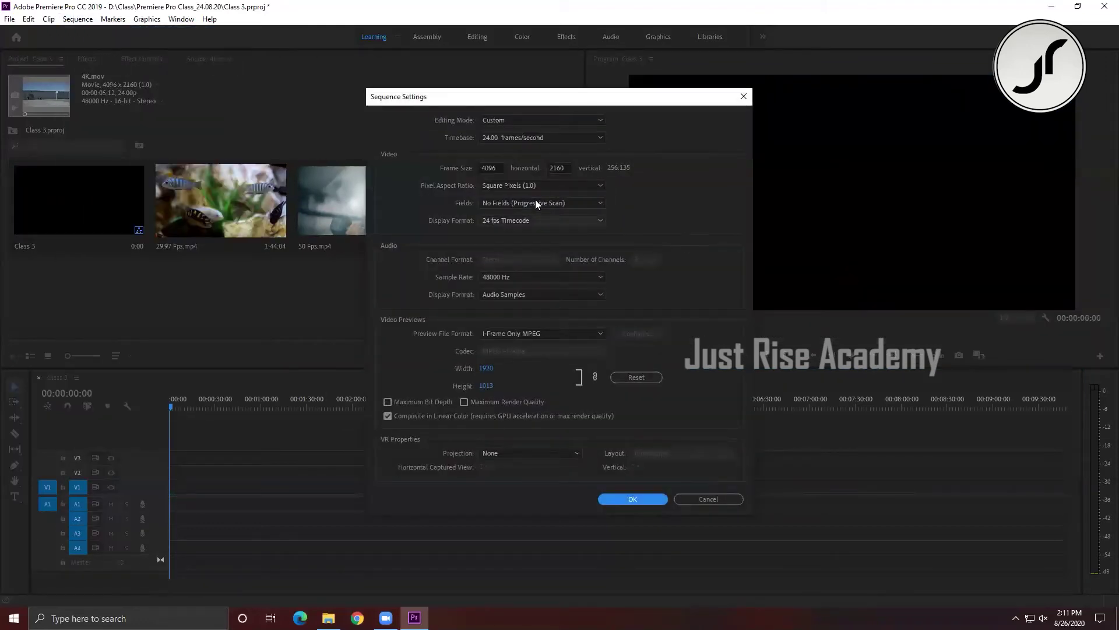
pyautogui.click(712, 497)
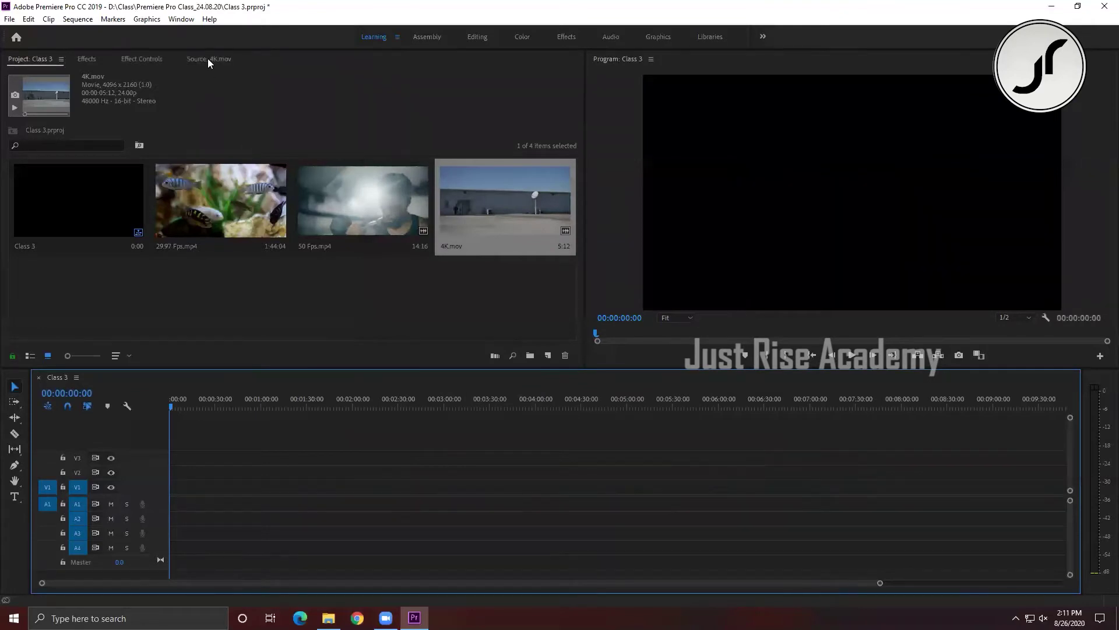
pyautogui.click(81, 19)
pyautogui.click(92, 31)
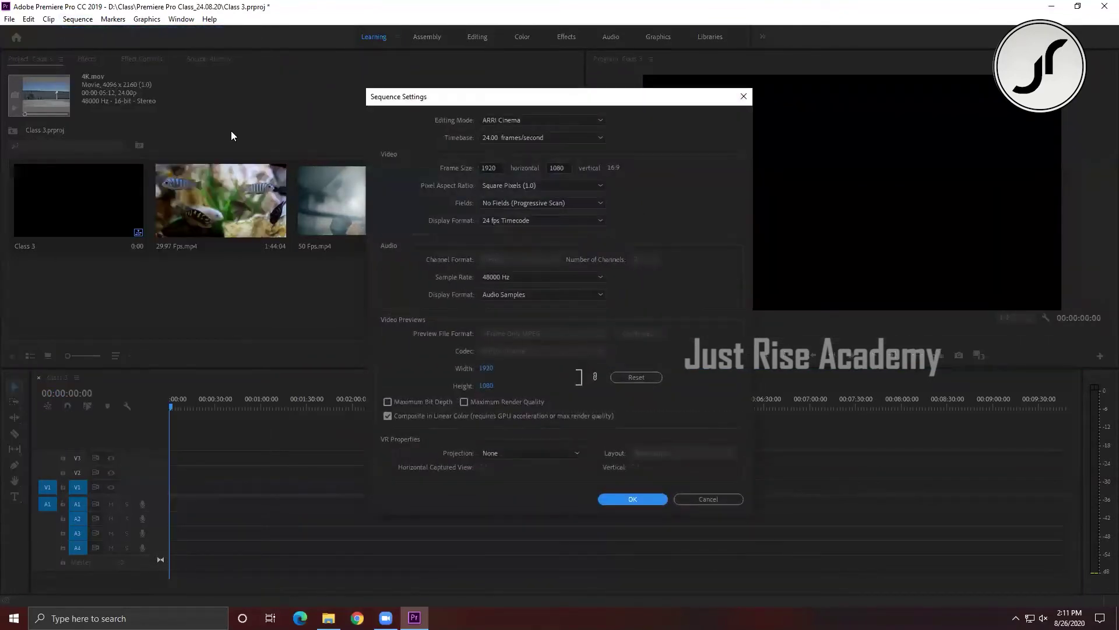
pyautogui.click(710, 496)
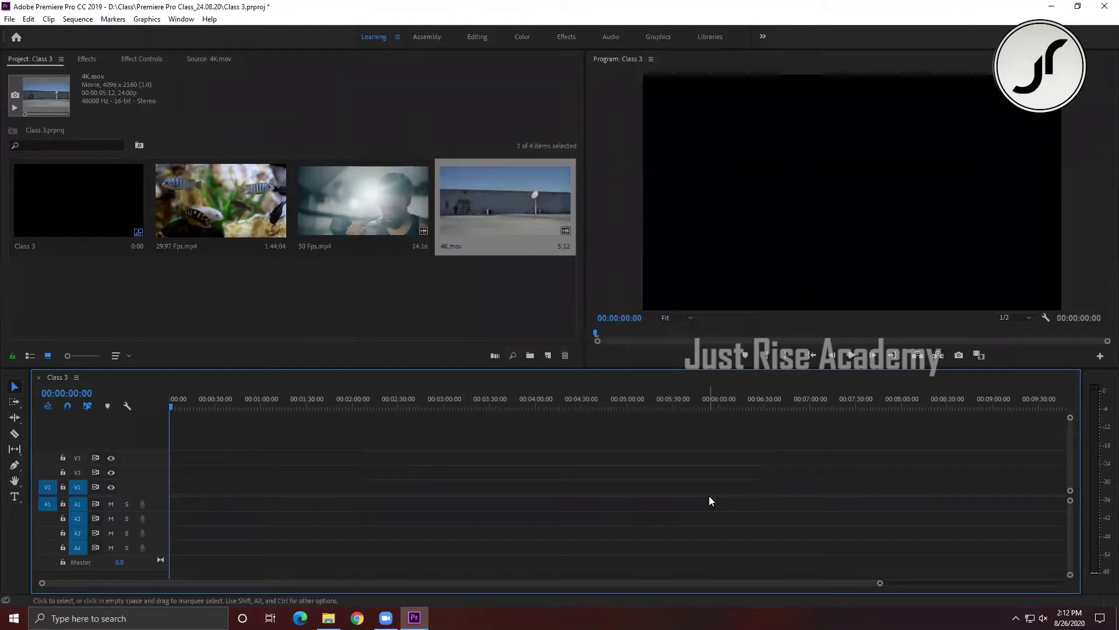
# Look through the Edit menu without choosing anything, then save the project with Ctrl+S.
pyautogui.click(29, 21)
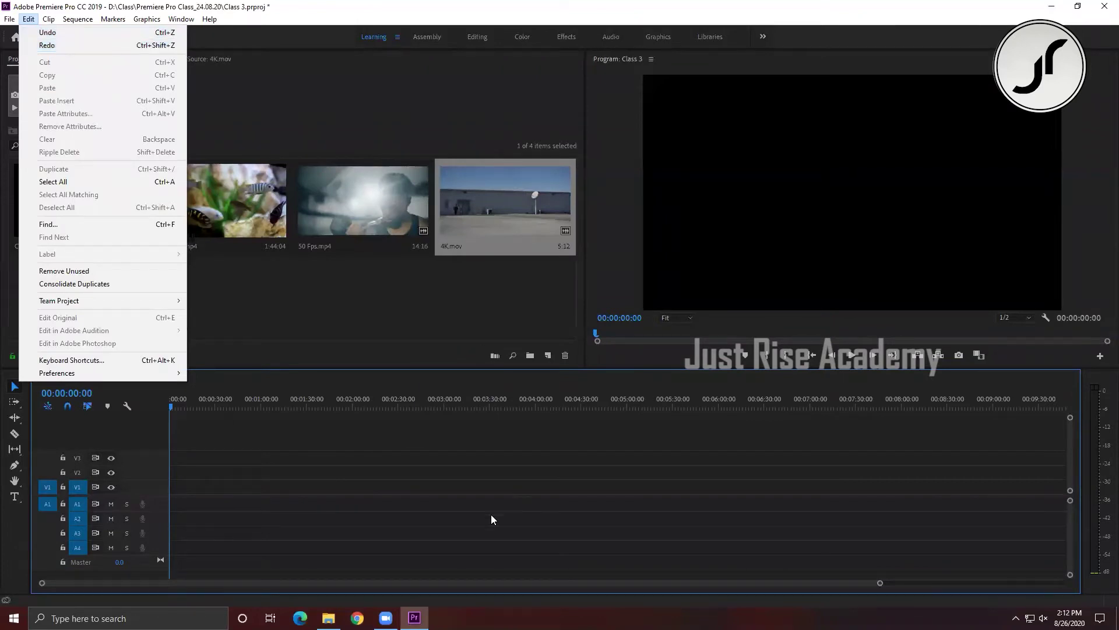
pyautogui.click(454, 511)
pyautogui.hotkey('ctrl', 's')
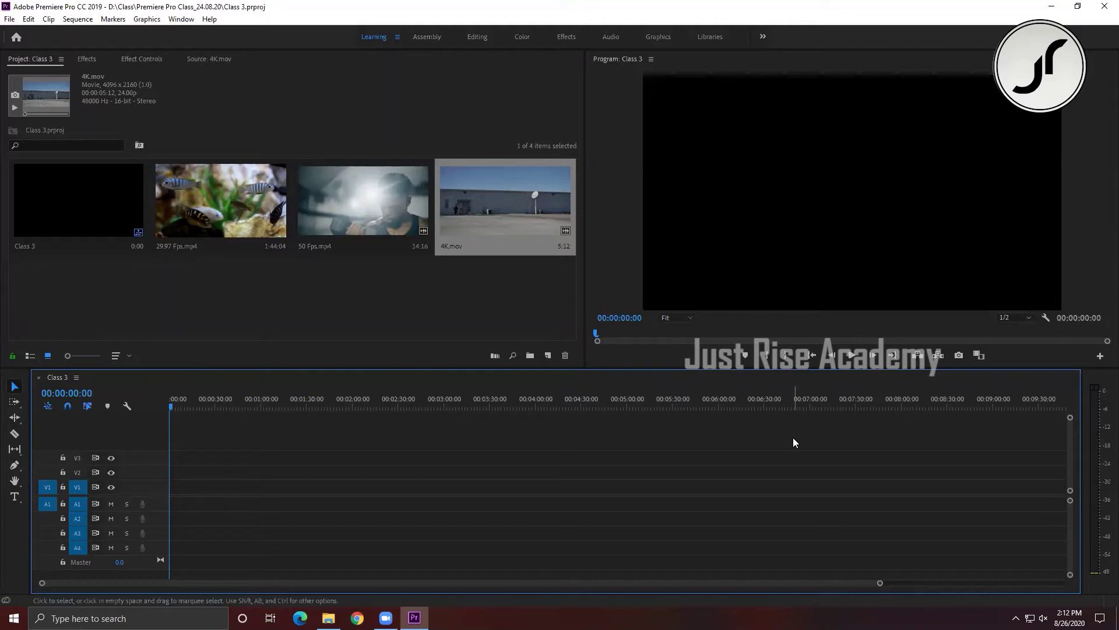
# Confirm the 1920×1080 sequence settings, then drag 4K.mov onto the timeline, raising the mismatch warning.
pyautogui.click(78, 19)
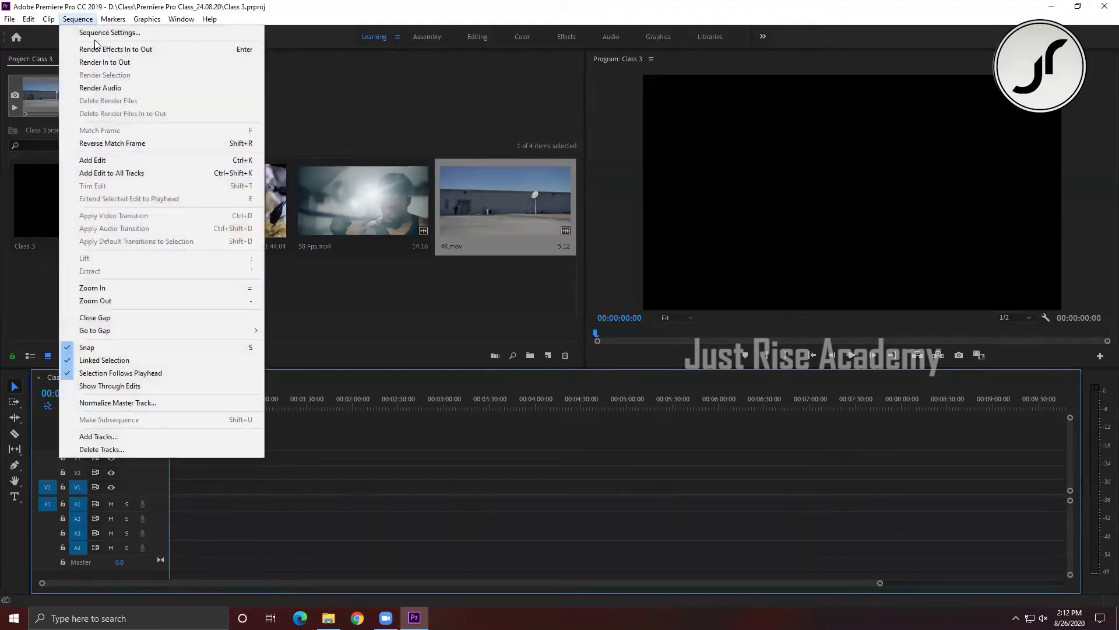
pyautogui.click(97, 34)
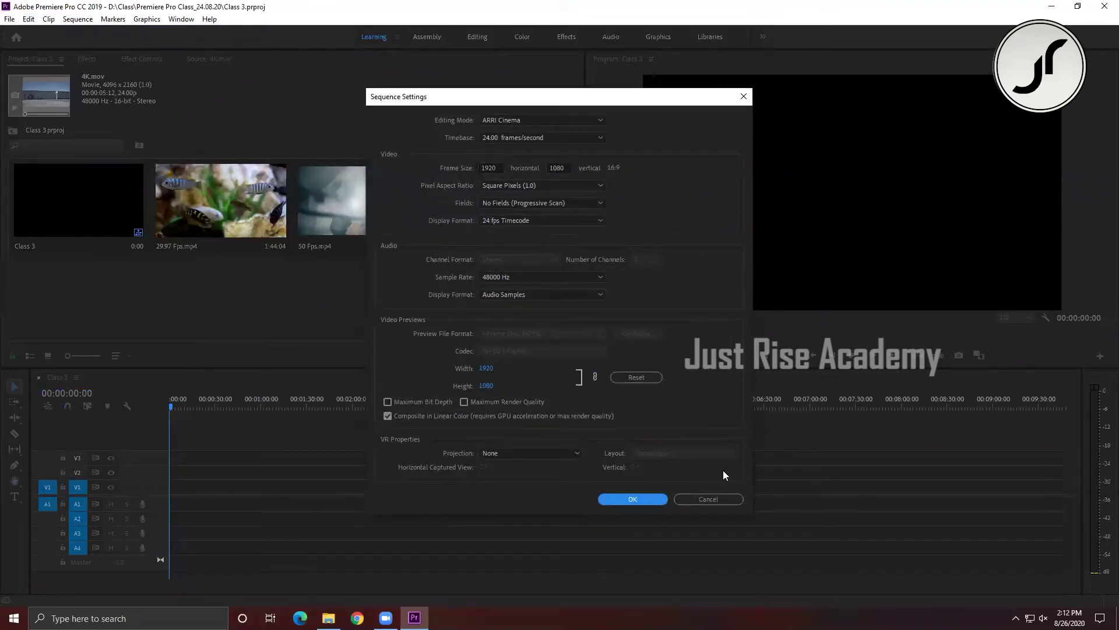
pyautogui.click(722, 499)
pyautogui.moveTo(521, 257); pyautogui.dragTo(170, 516)
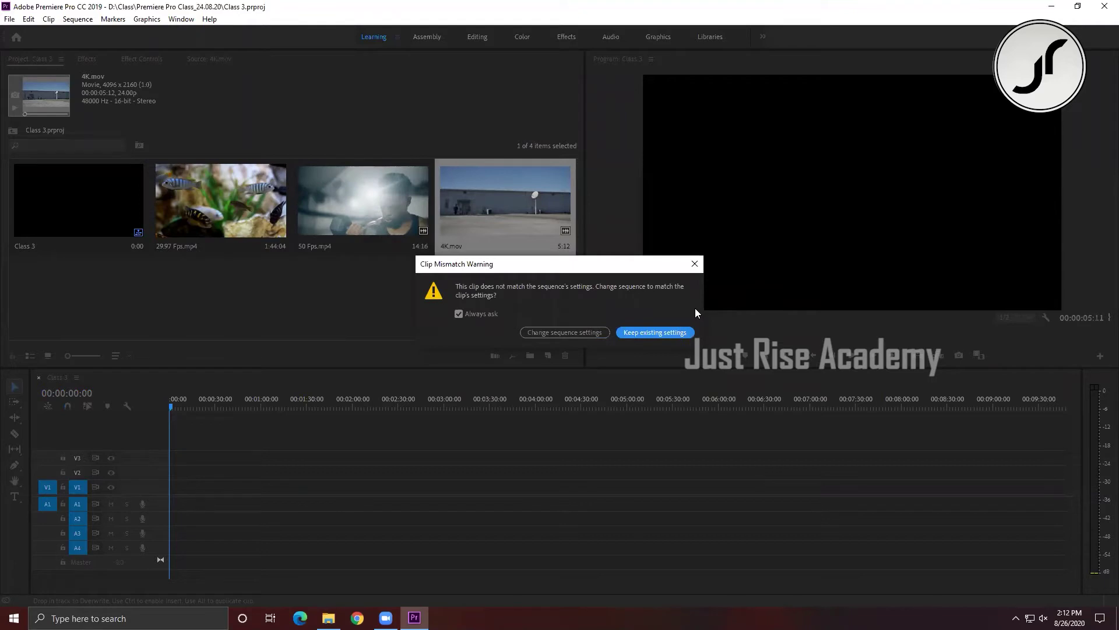
# Choose Keep existing settings so 4K.mov lands on V1 and A1 at 1920×1080.
pyautogui.click(678, 334)
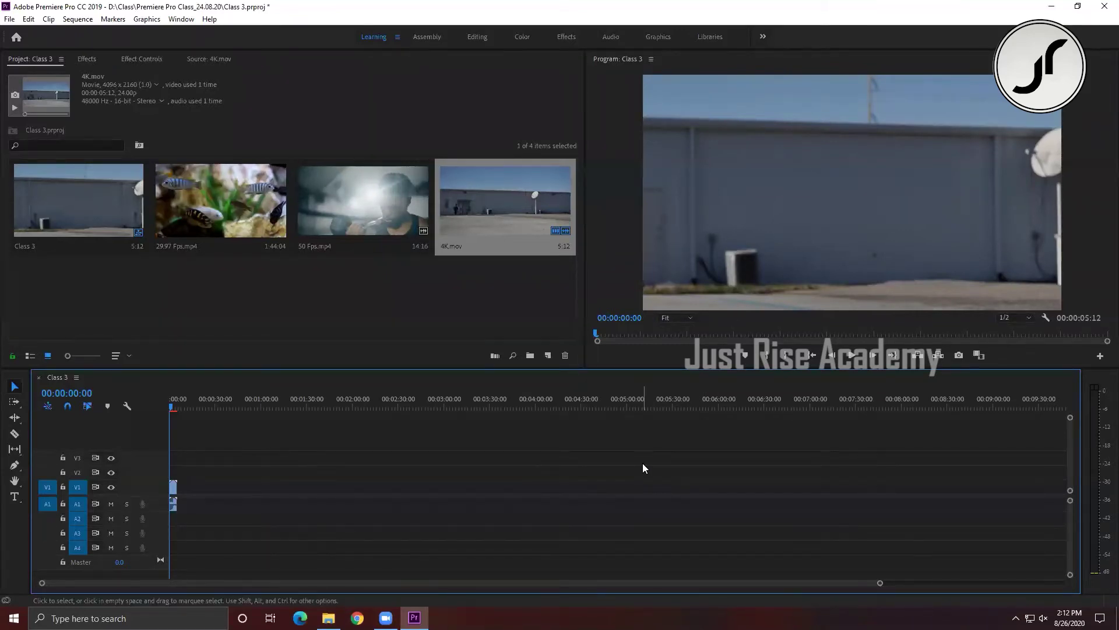
# Fit the sequence in the timeline and show 4K.mov's Effect Controls (Scale 100, Position 960, 540).
pyautogui.press('\\')
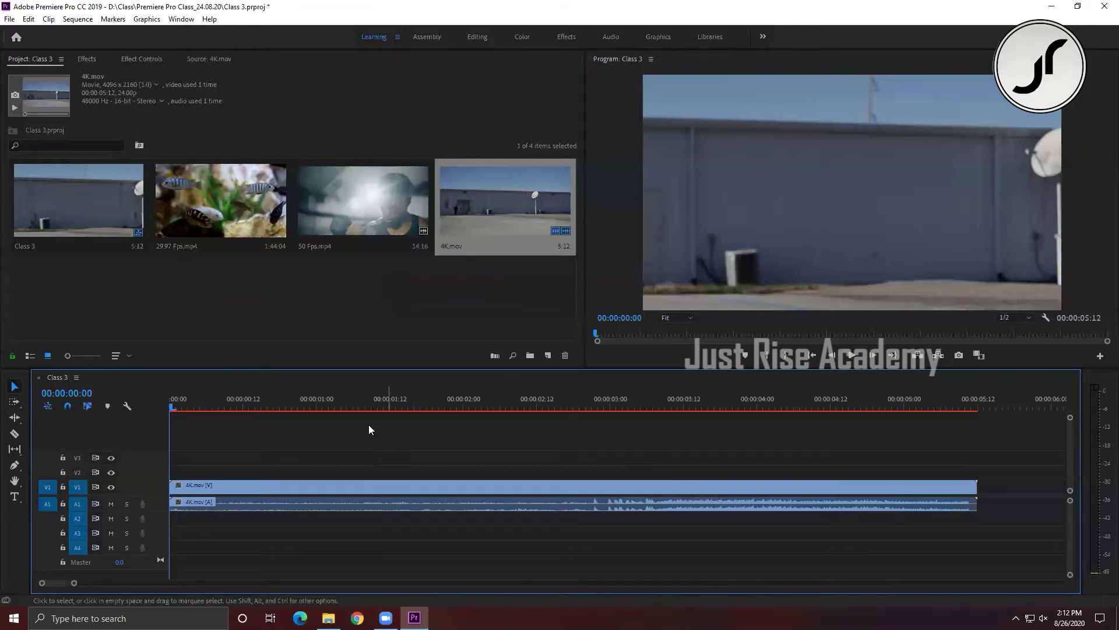
pyautogui.click(258, 395)
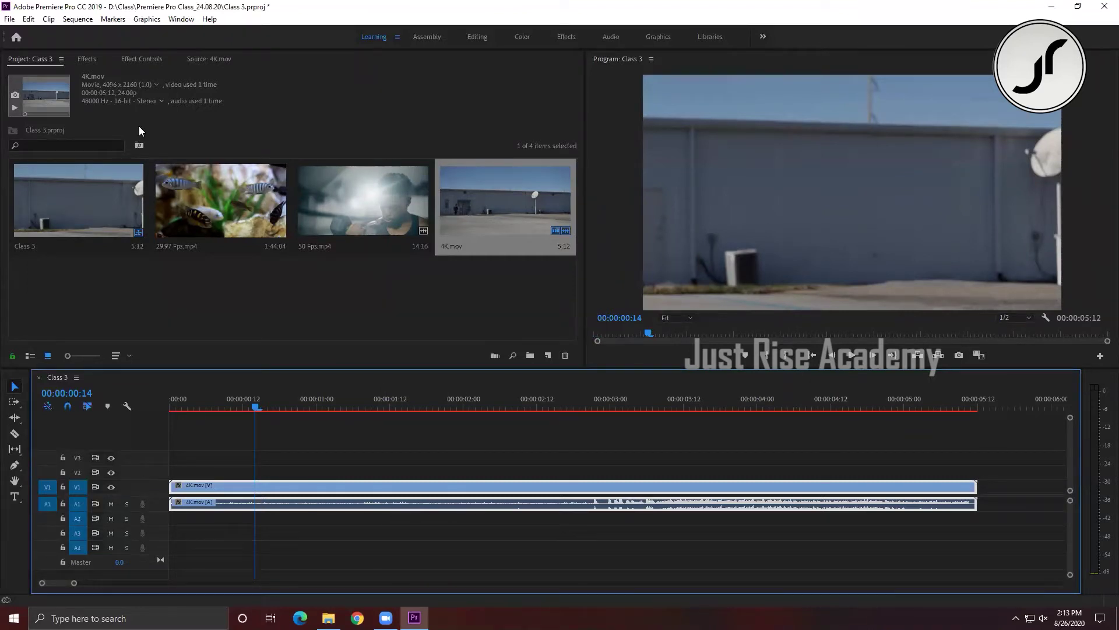
pyautogui.click(142, 60)
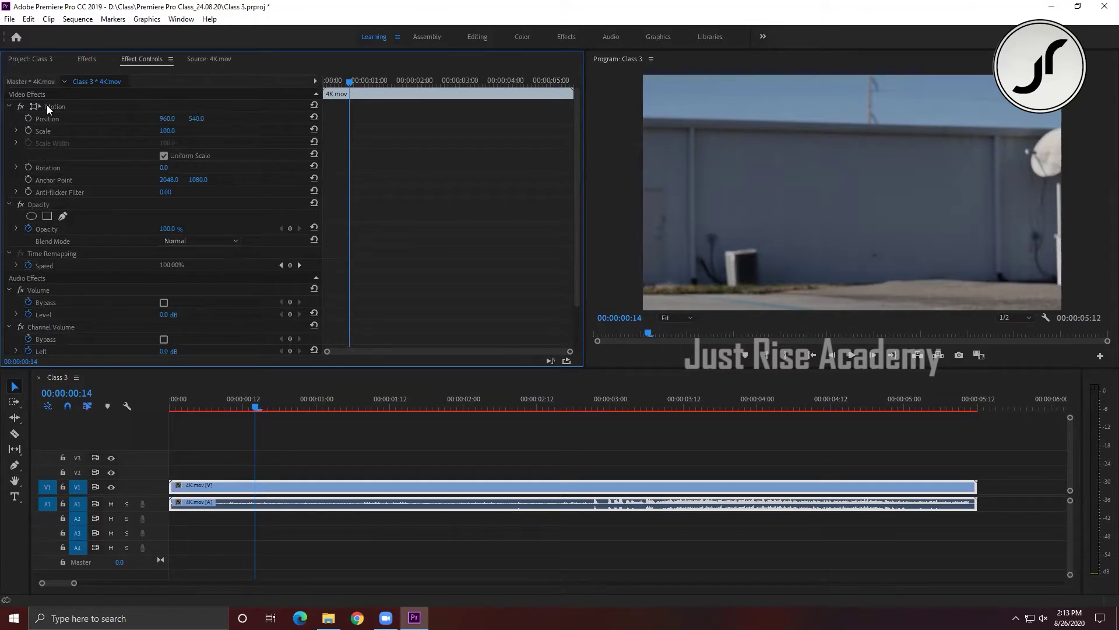
# Save, set 4K.mov's Scale to 47 so the 4K shot fits, and maximize the Program monitor.
pyautogui.hotkey('ctrl', 's')
pyautogui.moveTo(165, 135)
pyautogui.mouseDown()
pyautogui.moveTo(146, 131)
pyautogui.moveTo(165, 132)
pyautogui.mouseUp()
pyautogui.click(166, 130)
pyautogui.write('47')
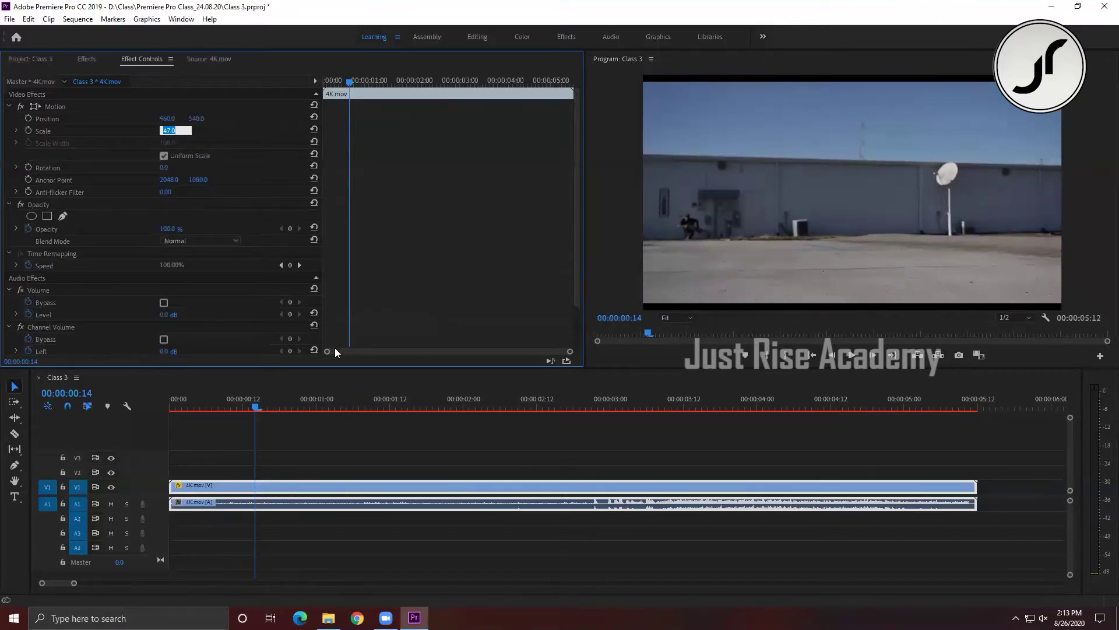
pyautogui.click(366, 256)
pyautogui.press('`')
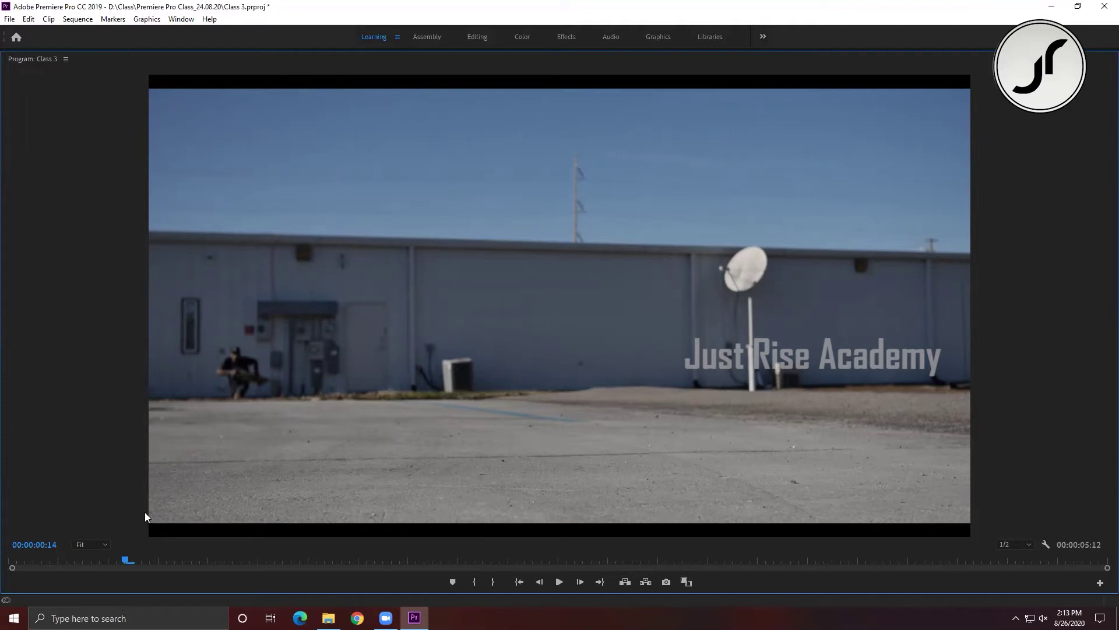
# Restore the panel layout, set 4K.mov's Scale to 100, and move the playhead to 00:00:00:23.
pyautogui.press('`')
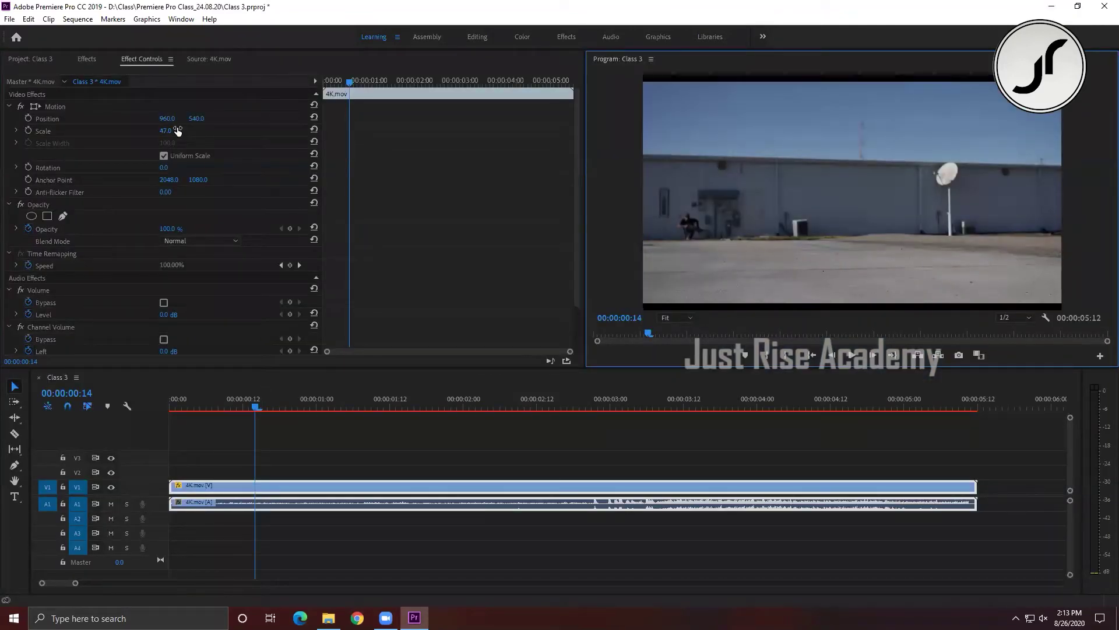
pyautogui.moveTo(167, 131); pyautogui.dragTo(168, 134)
pyautogui.click(168, 133)
pyautogui.write('100')
pyautogui.press('Return')
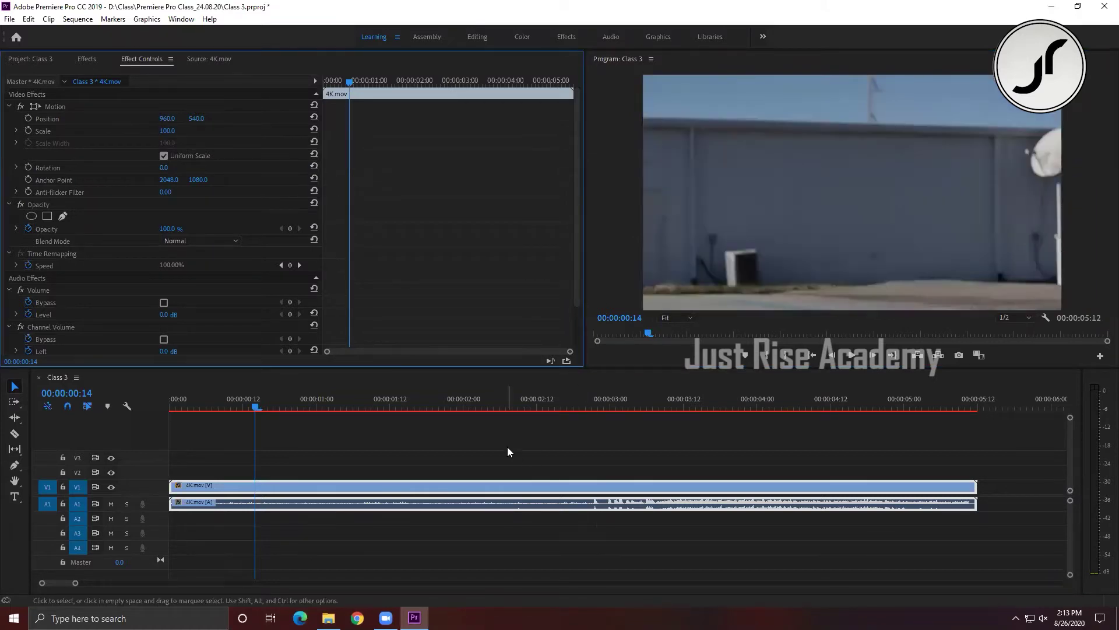
pyautogui.click(513, 444)
pyautogui.click(311, 398)
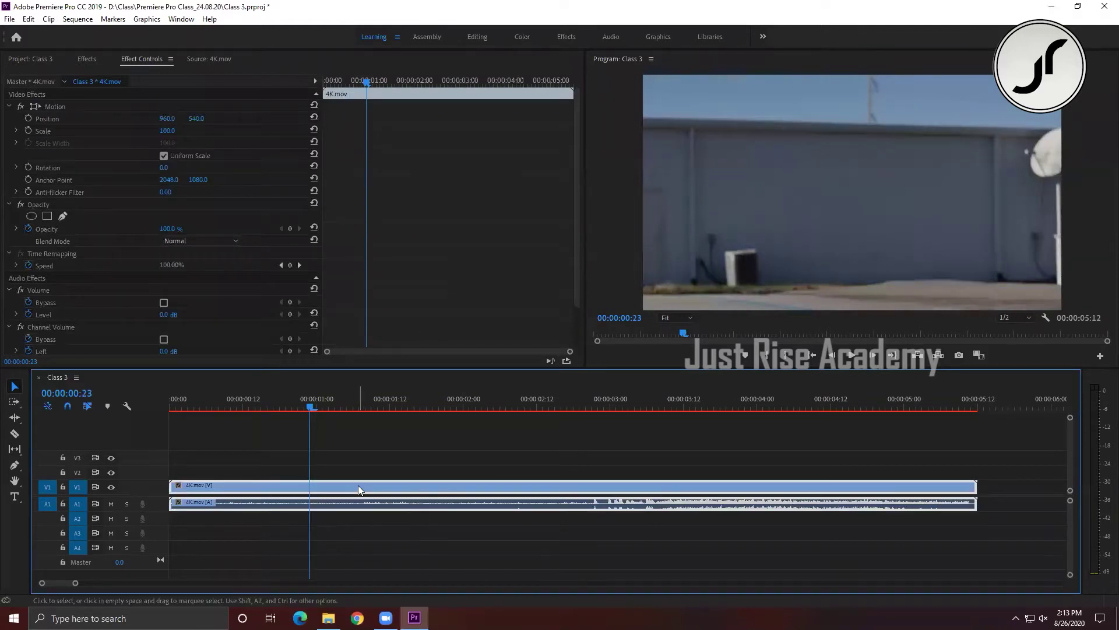
pyautogui.rightClick(357, 485)
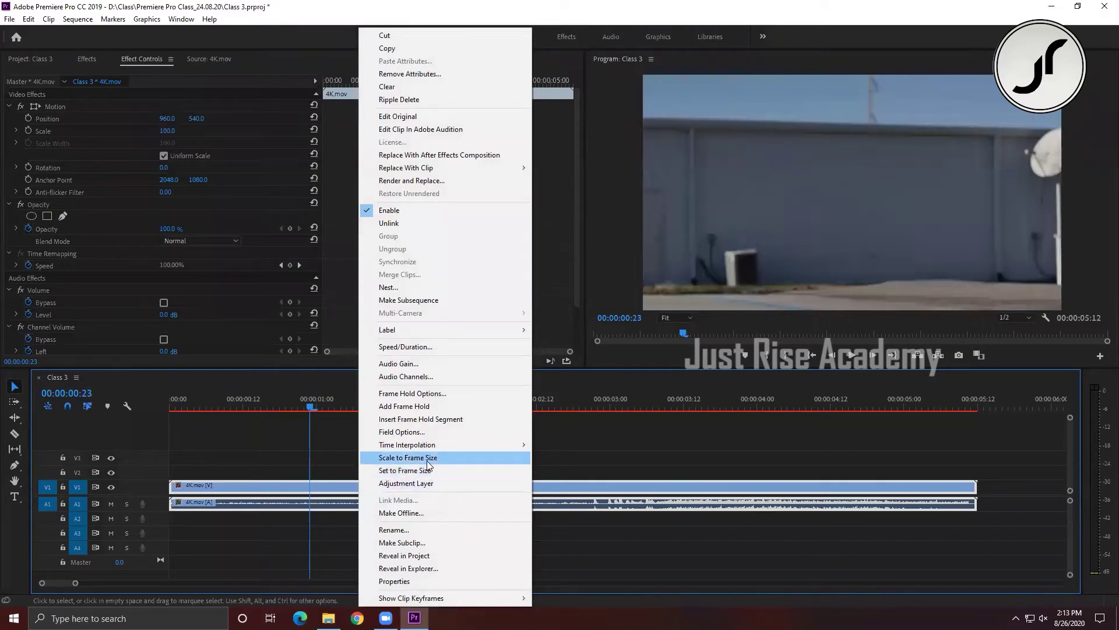
pyautogui.click(427, 458)
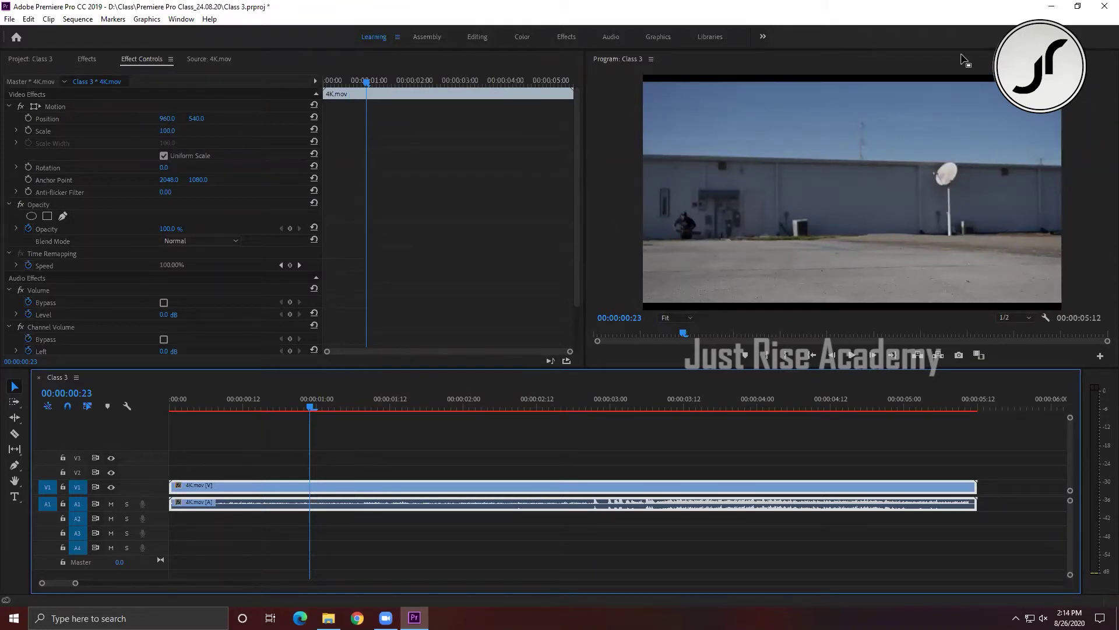
pyautogui.hotkey('ctrl', 'z')
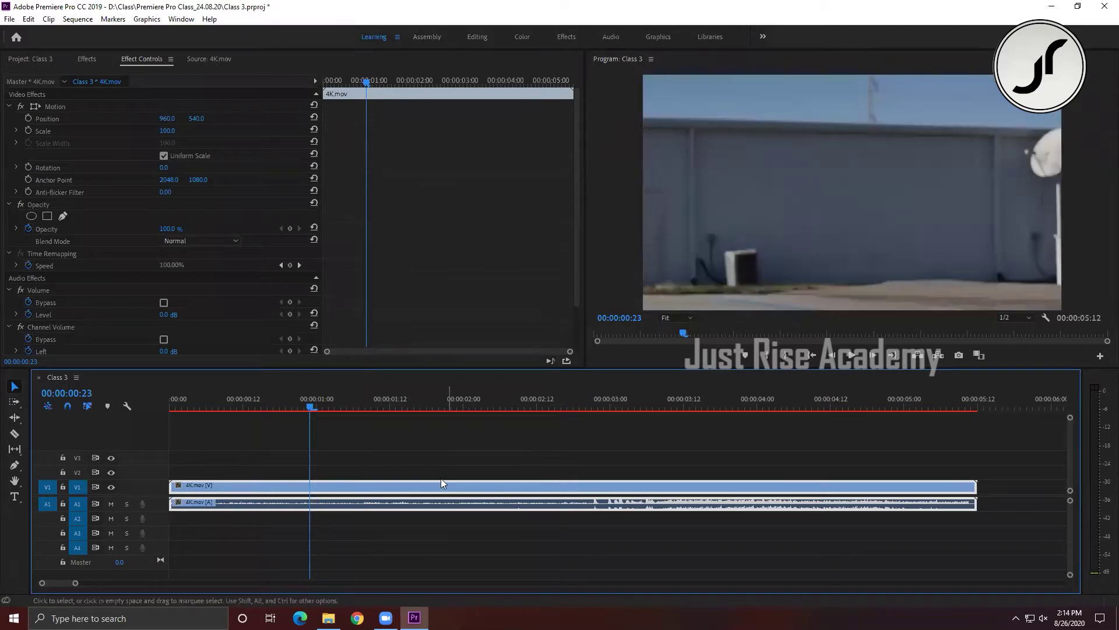
pyautogui.rightClick(428, 480)
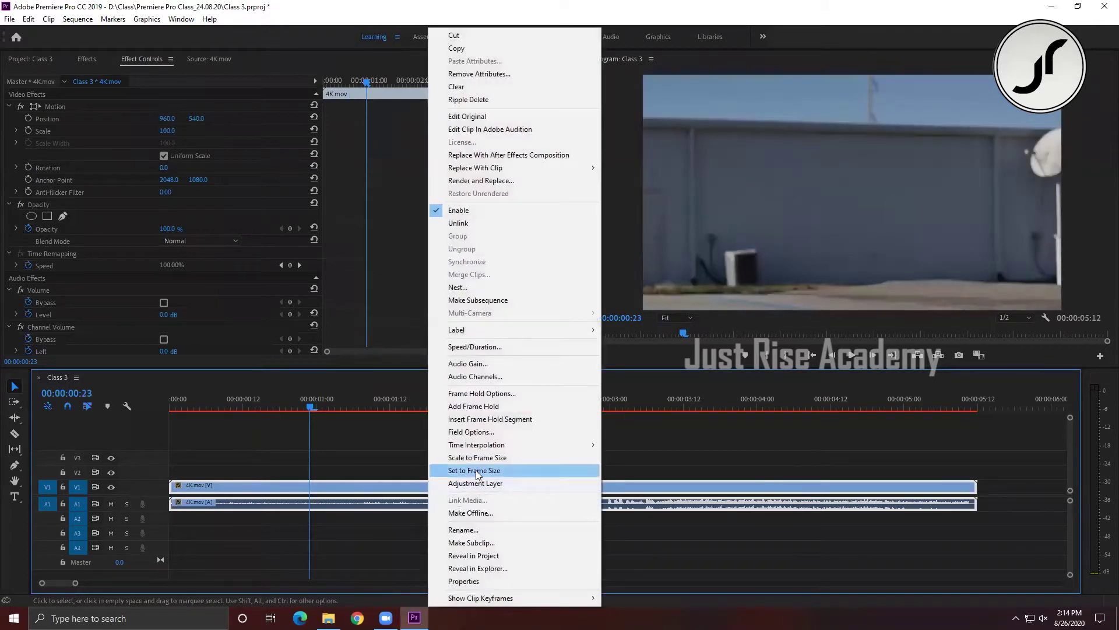
pyautogui.click(476, 469)
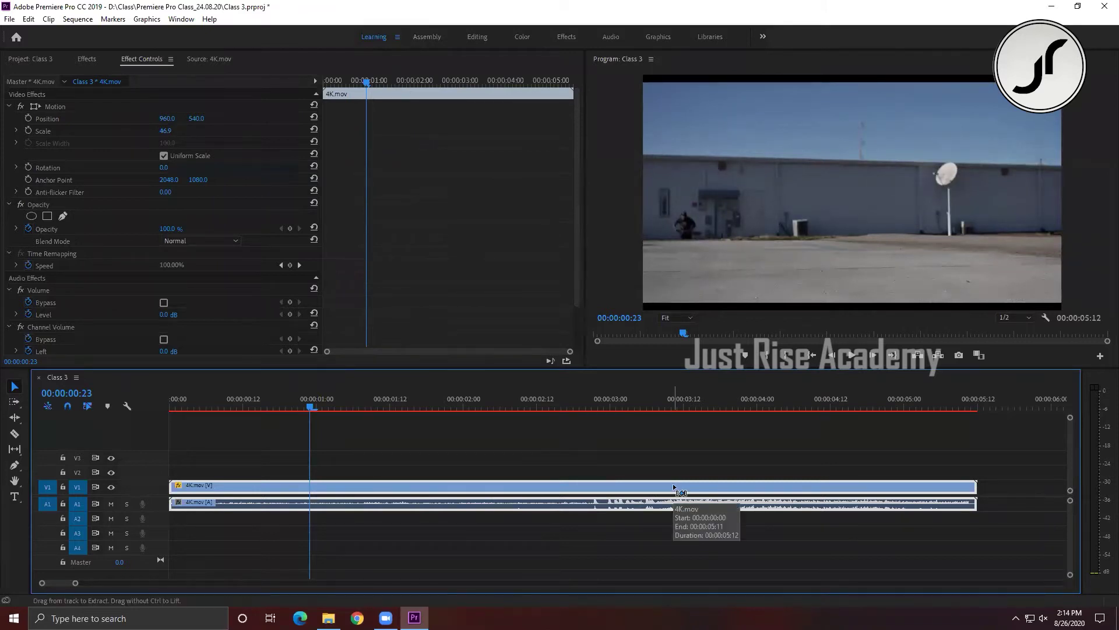
pyautogui.hotkey('ctrl', 'z')
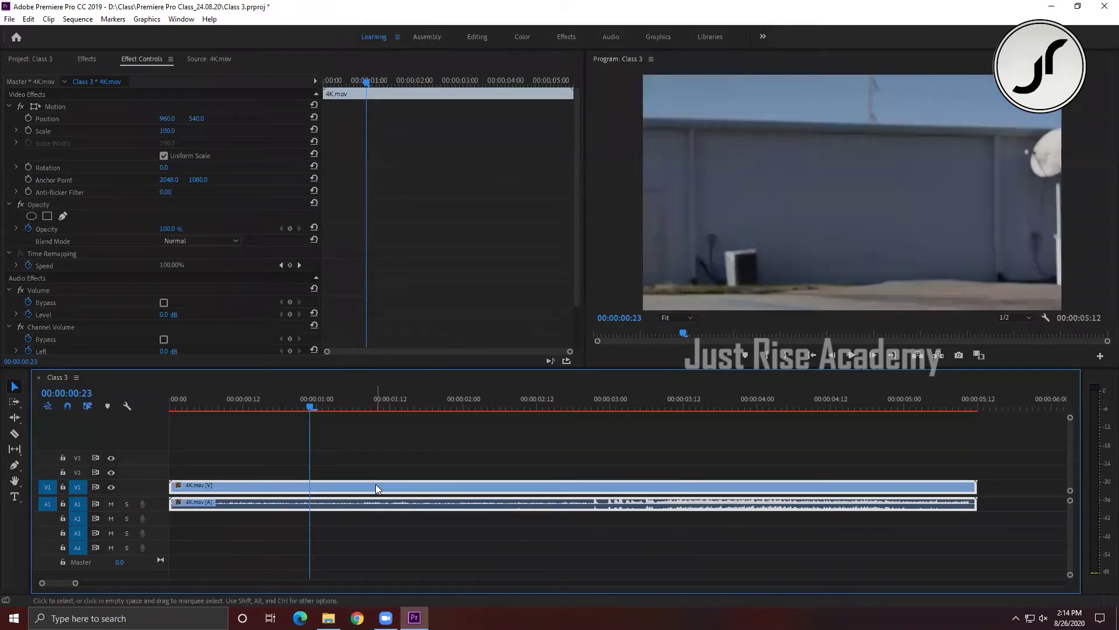
pyautogui.rightClick(376, 484)
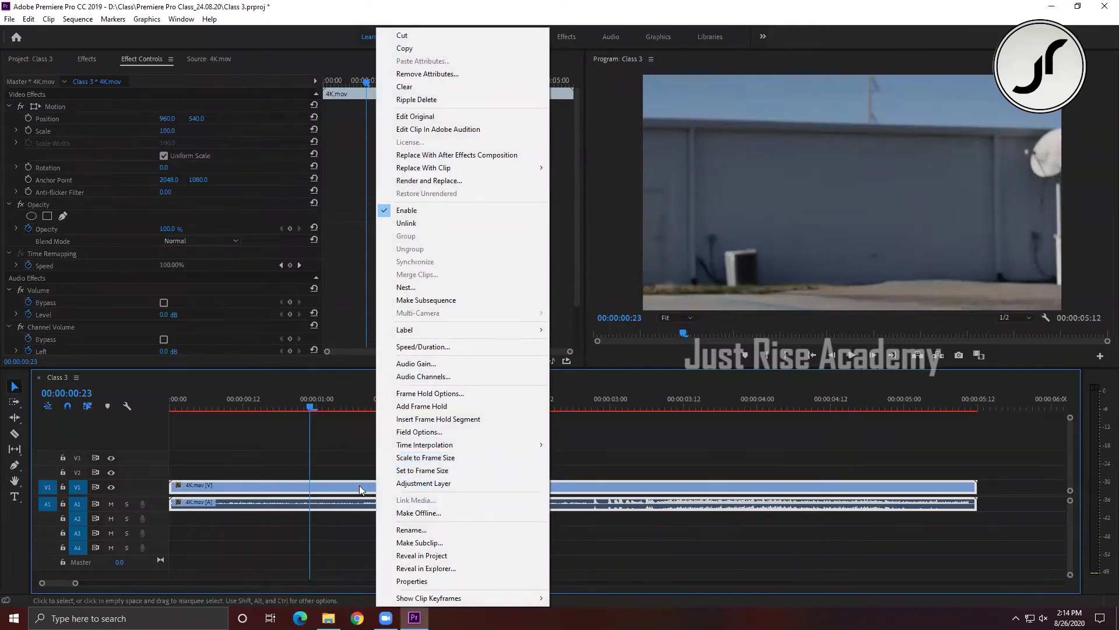
pyautogui.click(196, 133)
pyautogui.hotkey('ctrl', 's')
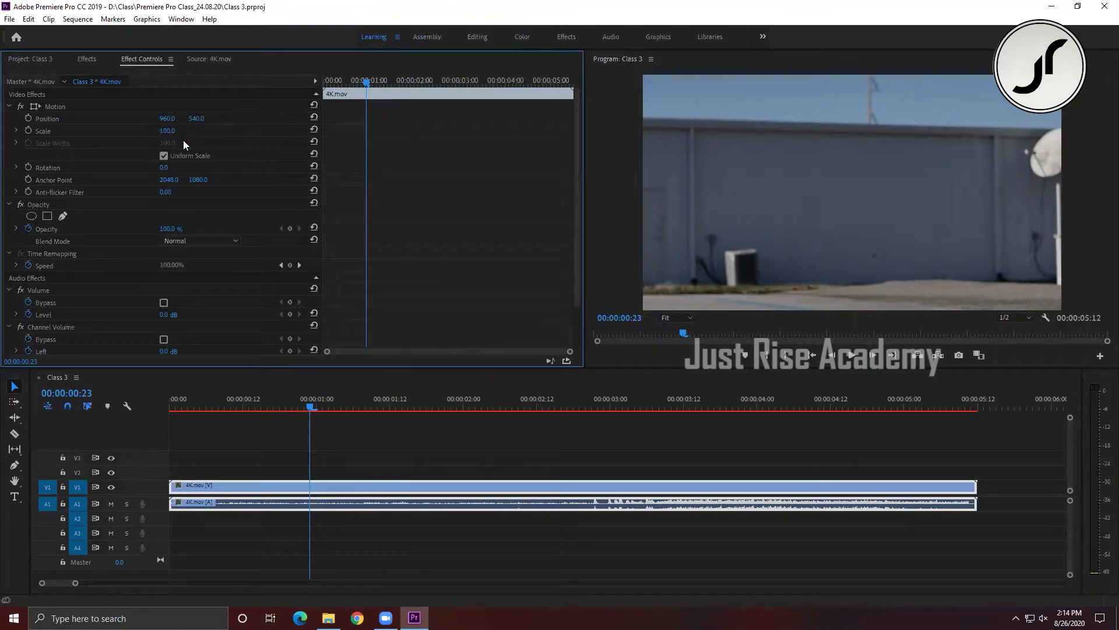
pyautogui.rightClick(351, 487)
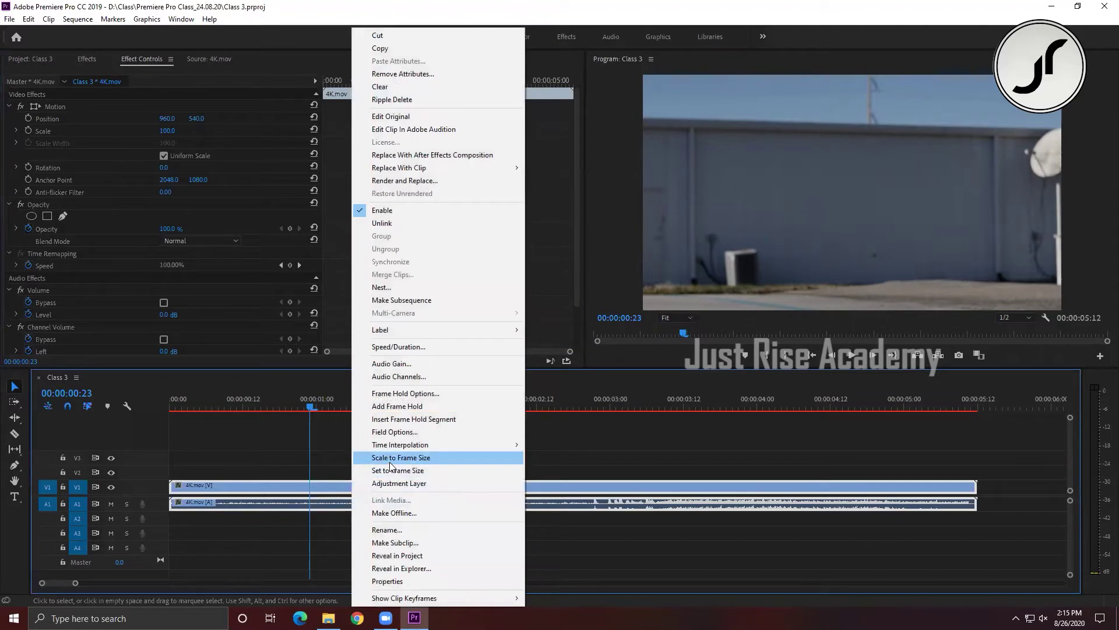
pyautogui.click(391, 461)
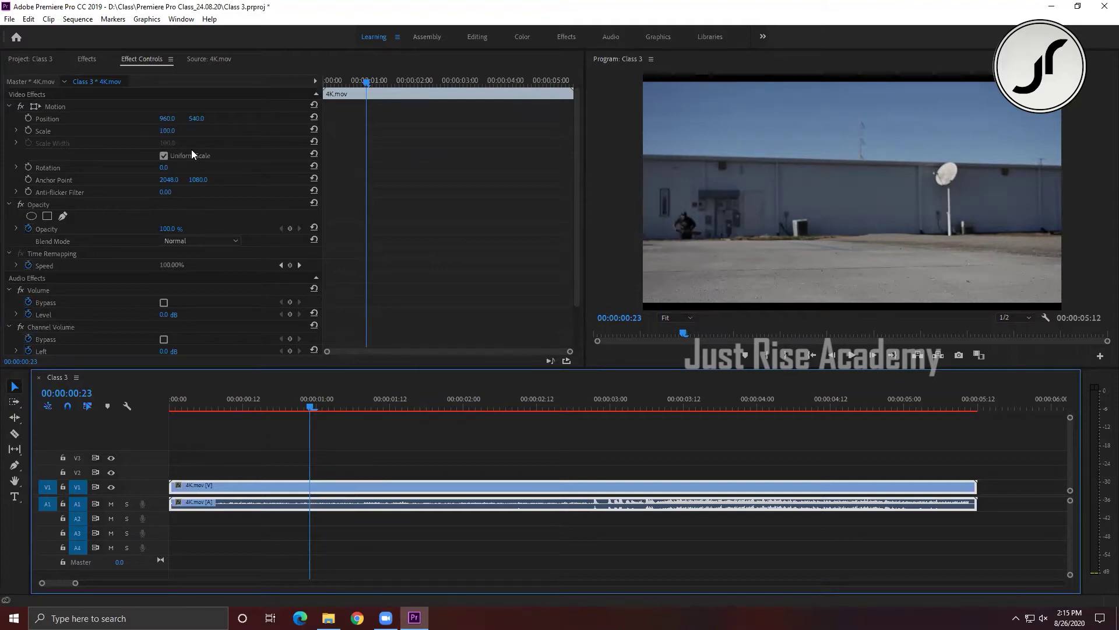
pyautogui.hotkey('ctrl', 'z')
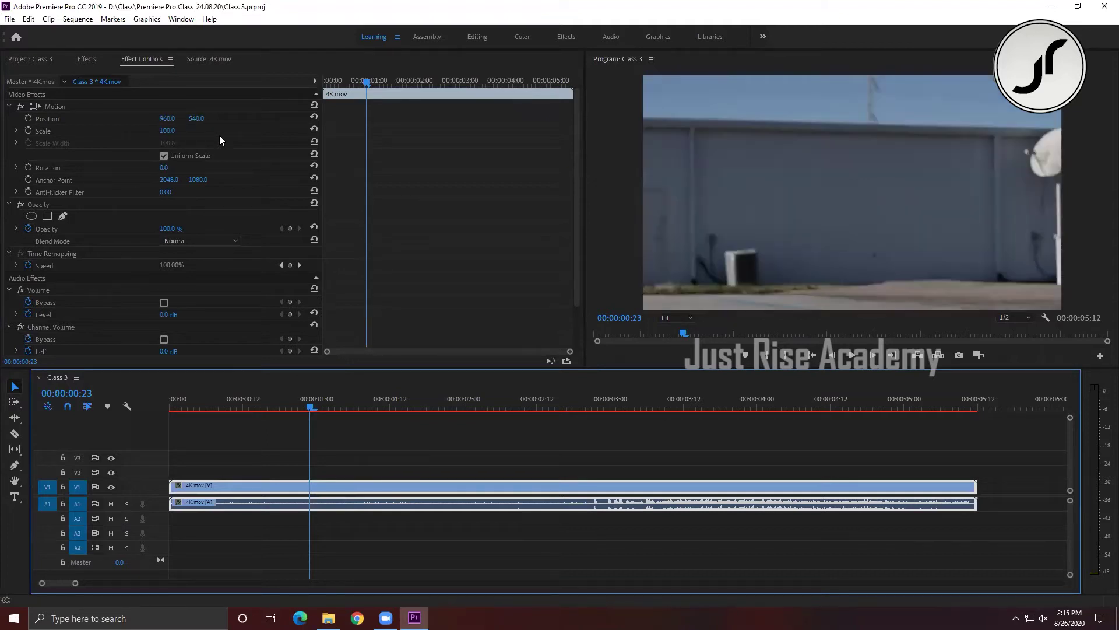
pyautogui.rightClick(337, 493)
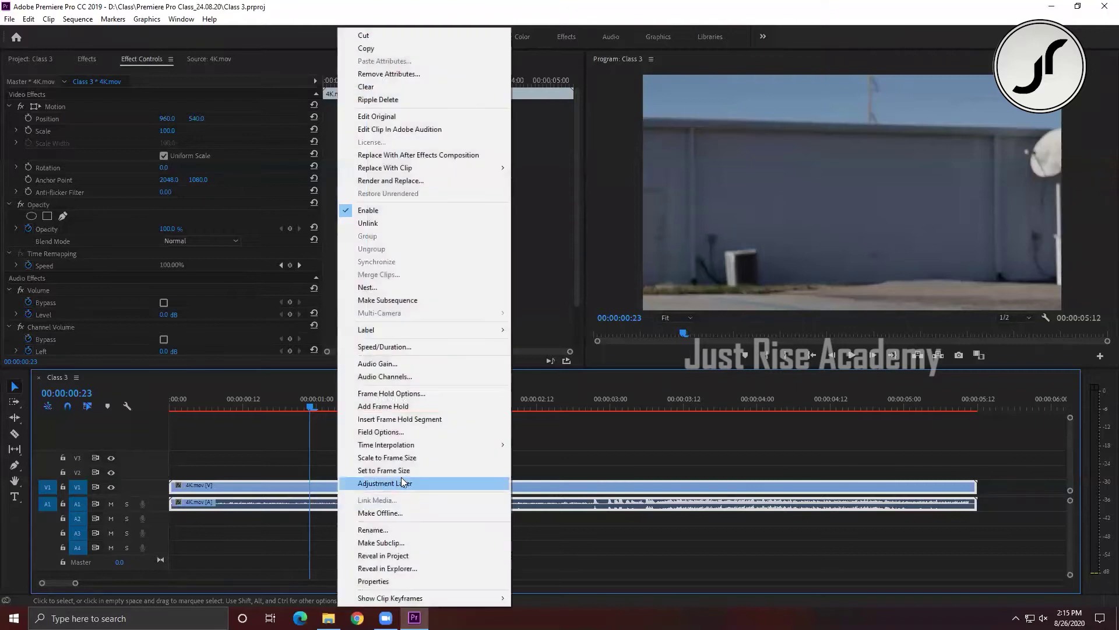
pyautogui.click(407, 476)
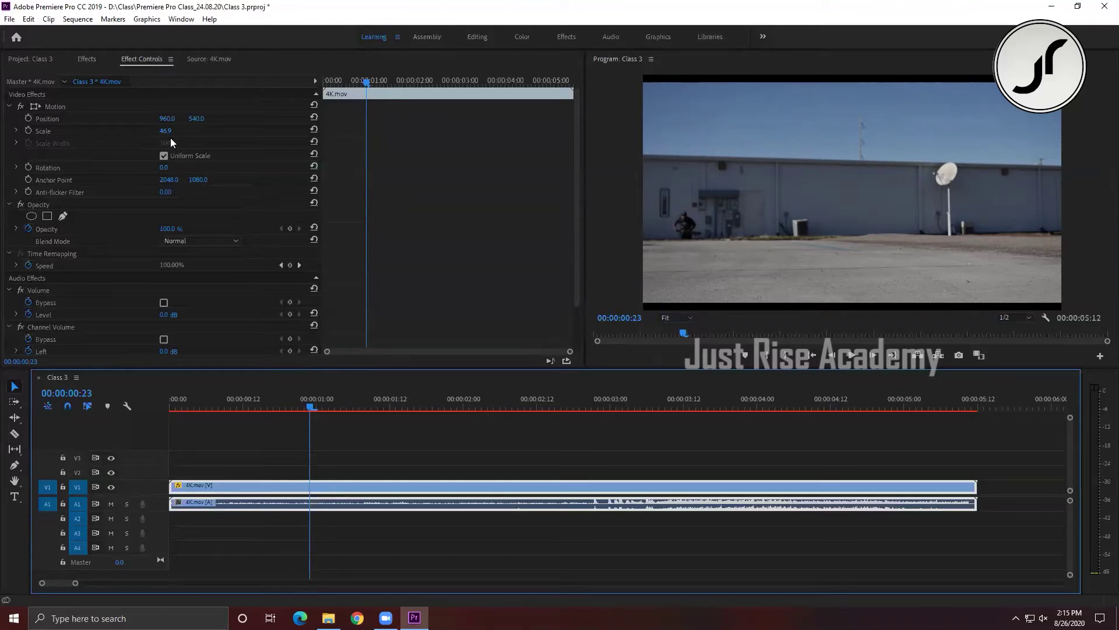
pyautogui.rightClick(344, 485)
pyautogui.click(585, 447)
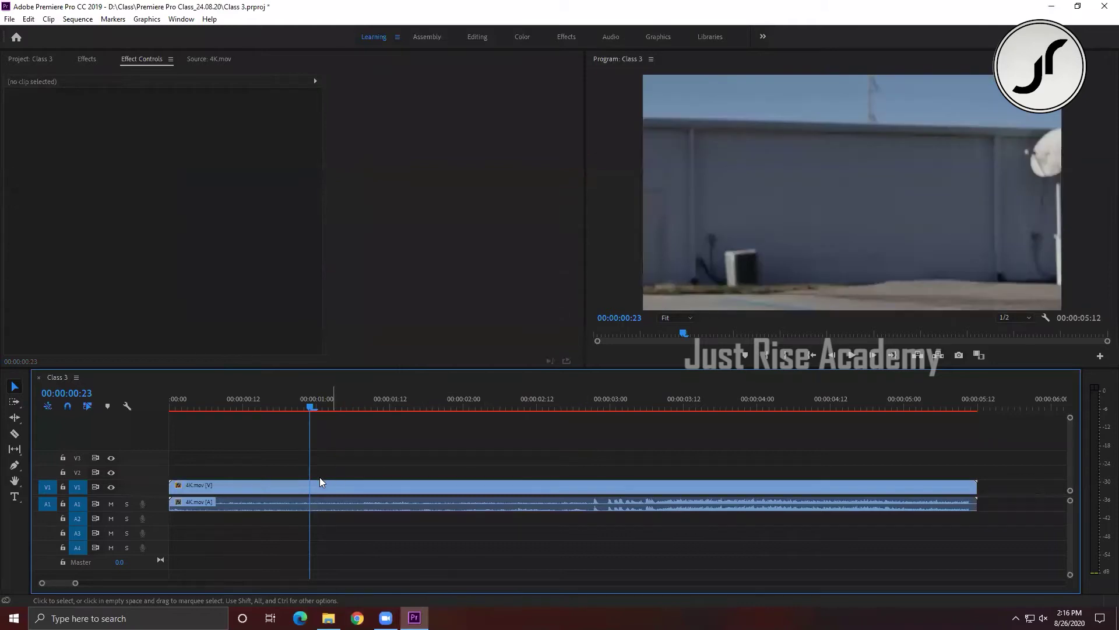
# Show the Class 3 project bin and select the 4K.mov clip on V1 of the timeline.
pyautogui.click(21, 60)
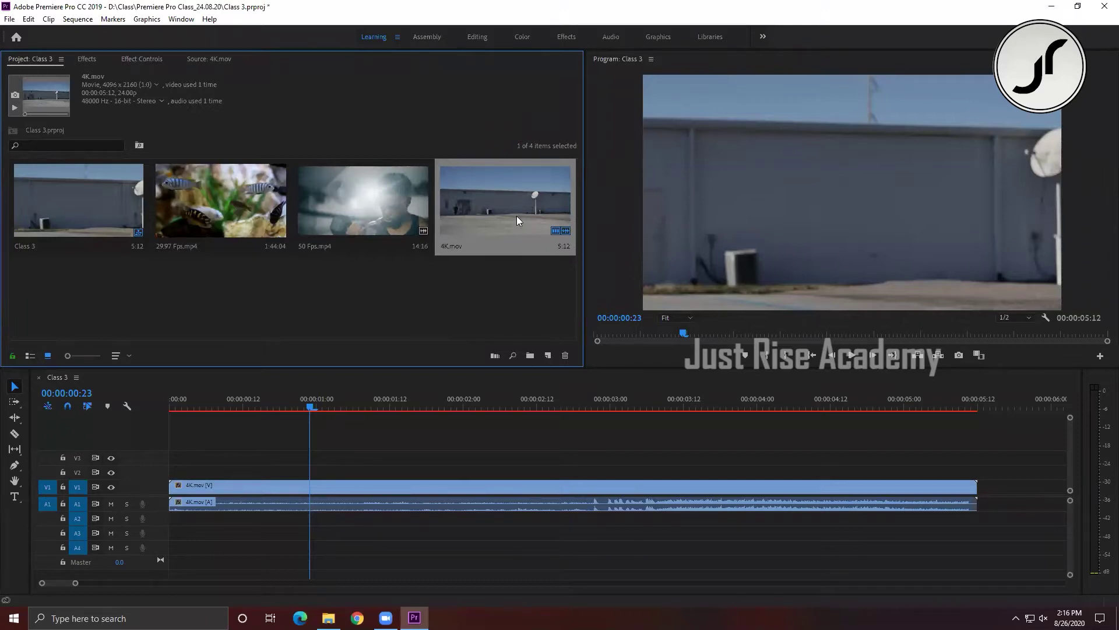
pyautogui.click(392, 449)
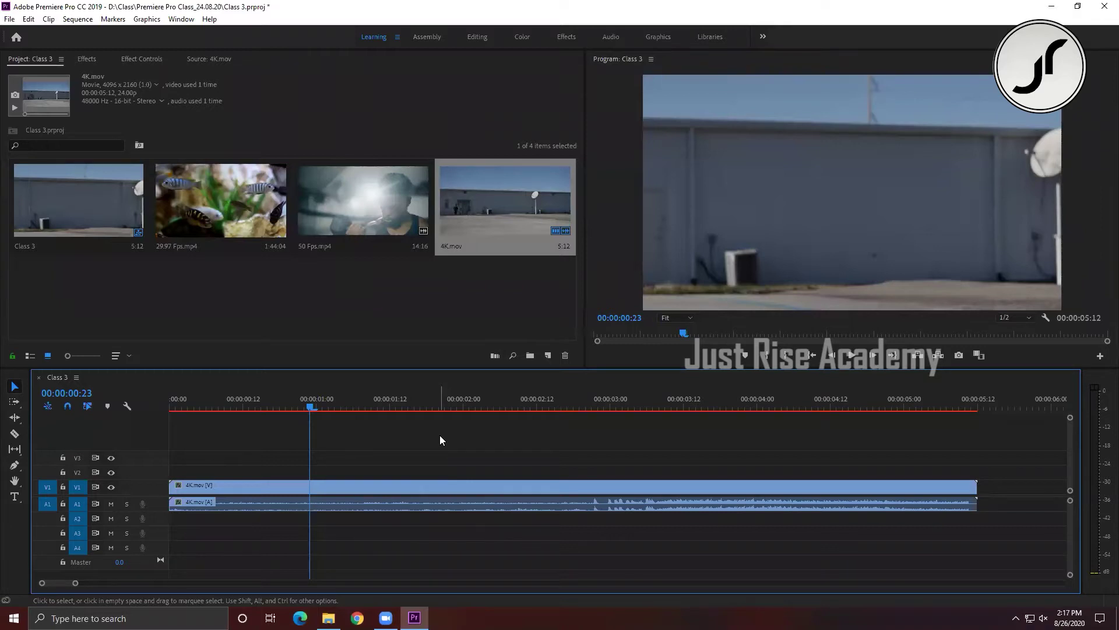
pyautogui.click(421, 490)
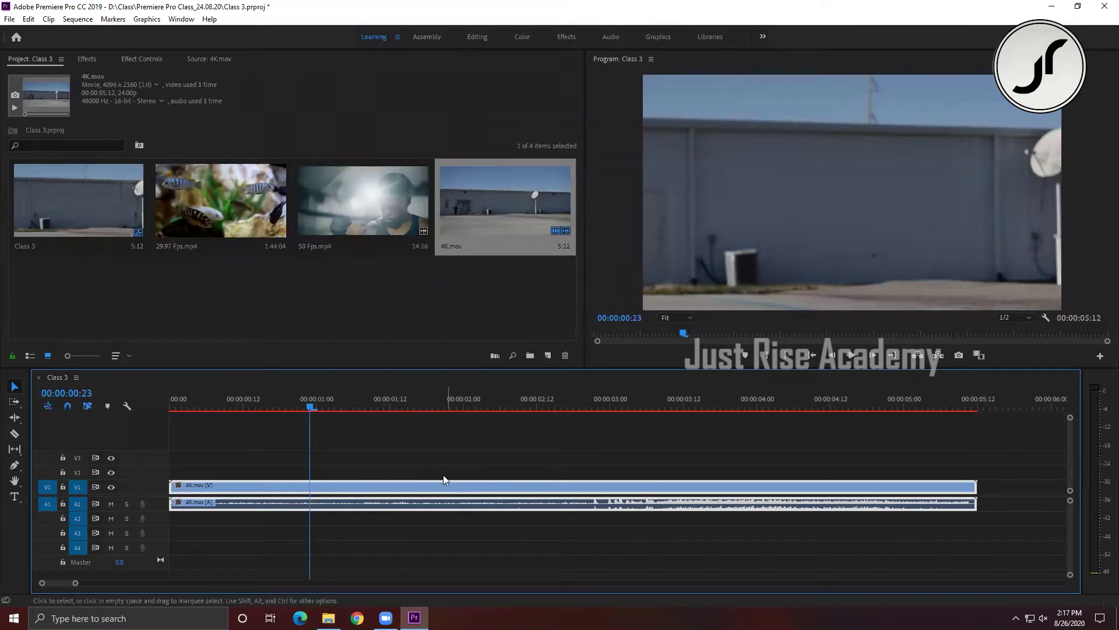
pyautogui.click(455, 448)
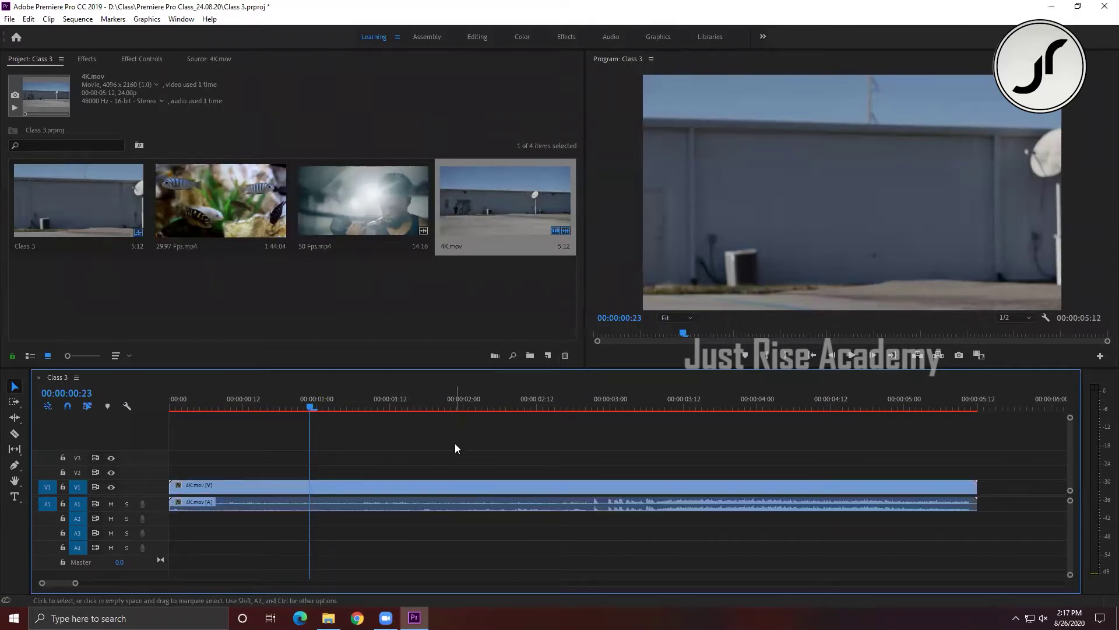
pyautogui.click(406, 485)
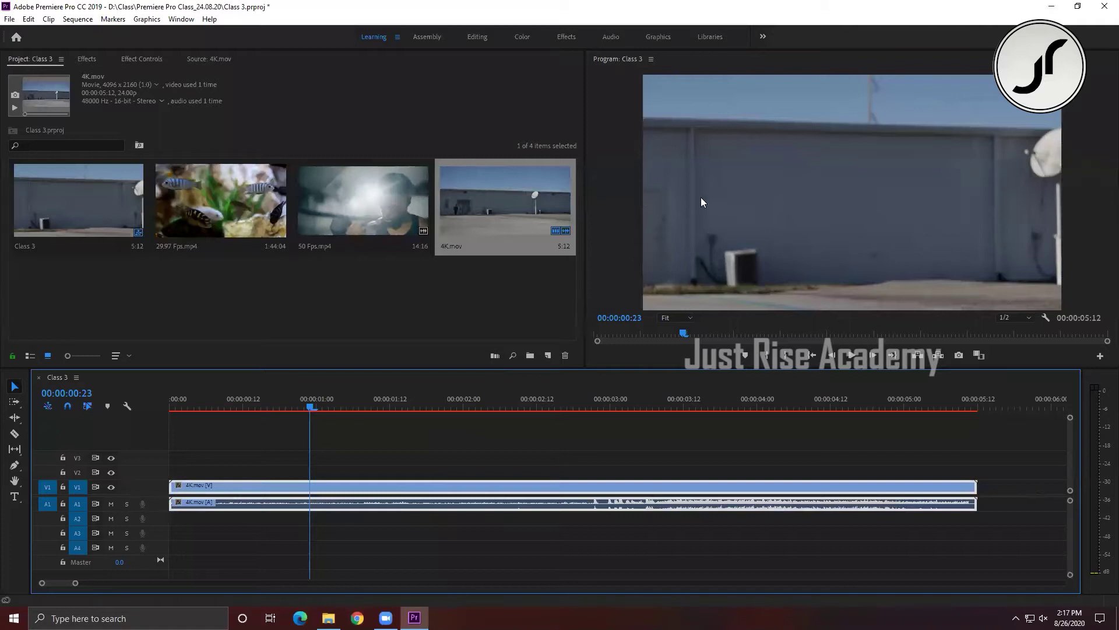
# Scrub 4K.mov's Scale down to about 49 in Motion settings, then reset it to 100.
pyautogui.click(86, 59)
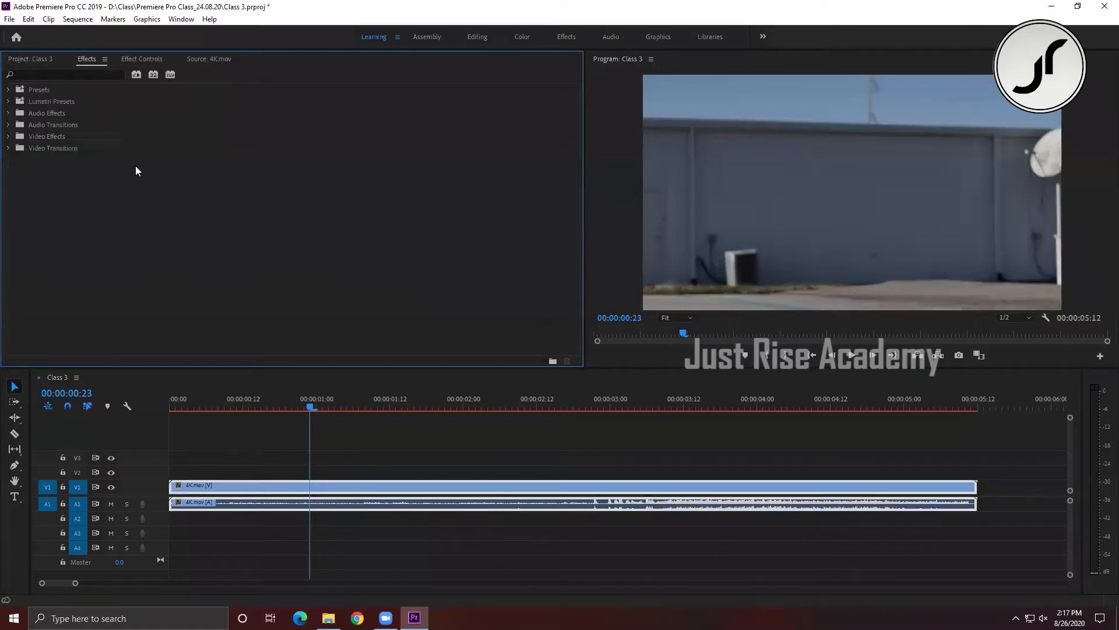
pyautogui.click(168, 58)
pyautogui.moveTo(169, 131)
pyautogui.mouseDown()
pyautogui.moveTo(140, 130)
pyautogui.moveTo(154, 131)
pyautogui.mouseUp()
pyautogui.click(166, 131)
pyautogui.write('100')
pyautogui.press('Return')
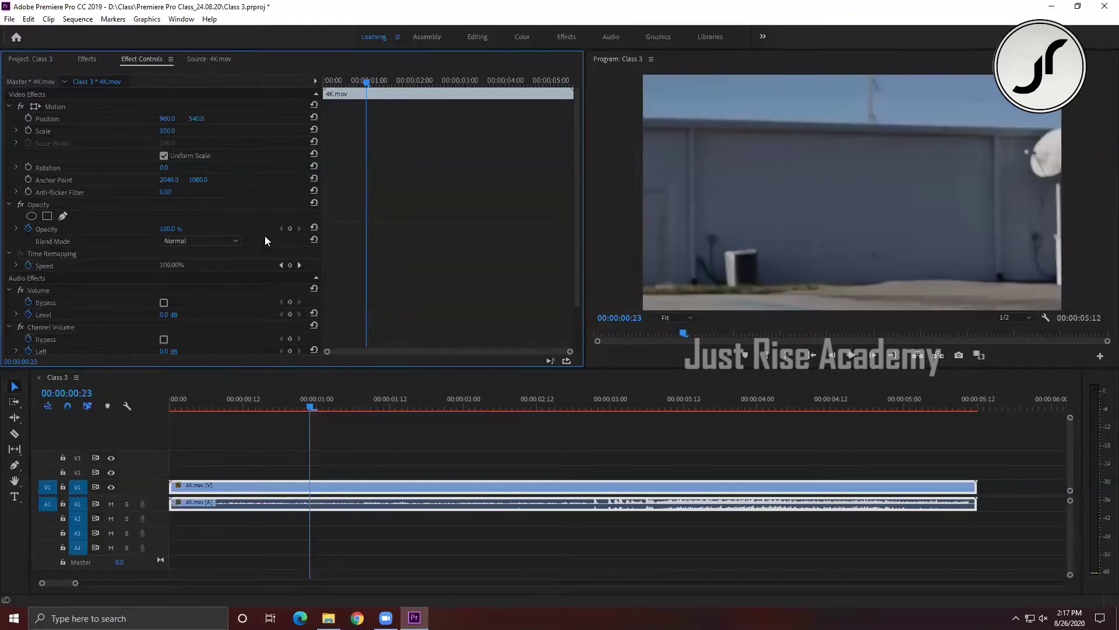
# Try Scale to Frame Size and Set to Frame Size (Scale 46.9) on 4K.mov, undoing each, and save.
pyautogui.rightClick(361, 490)
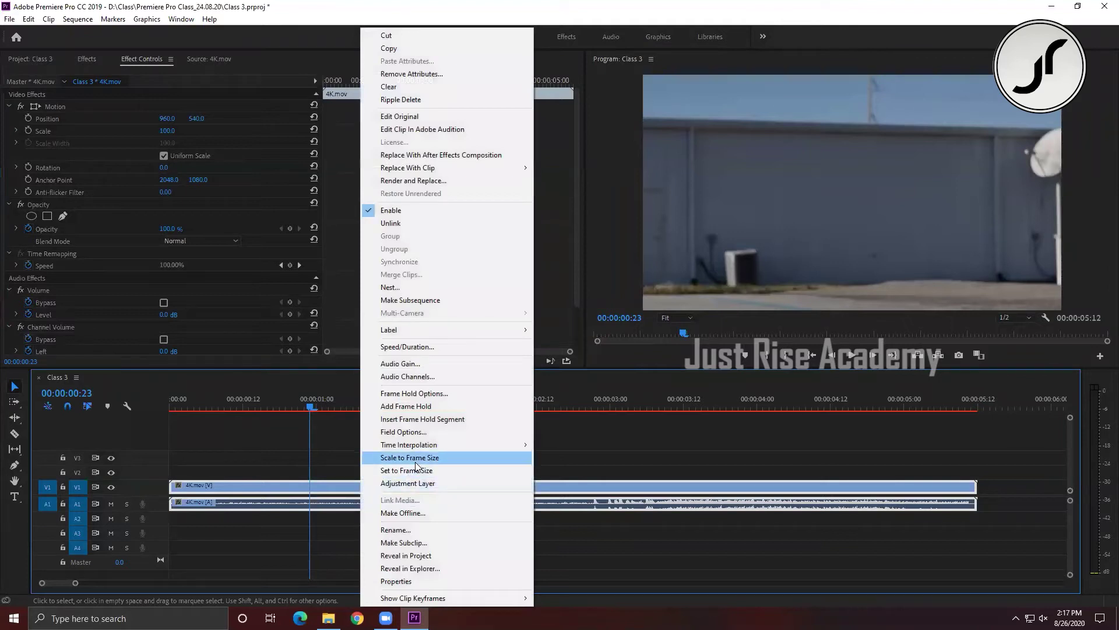
pyautogui.click(415, 464)
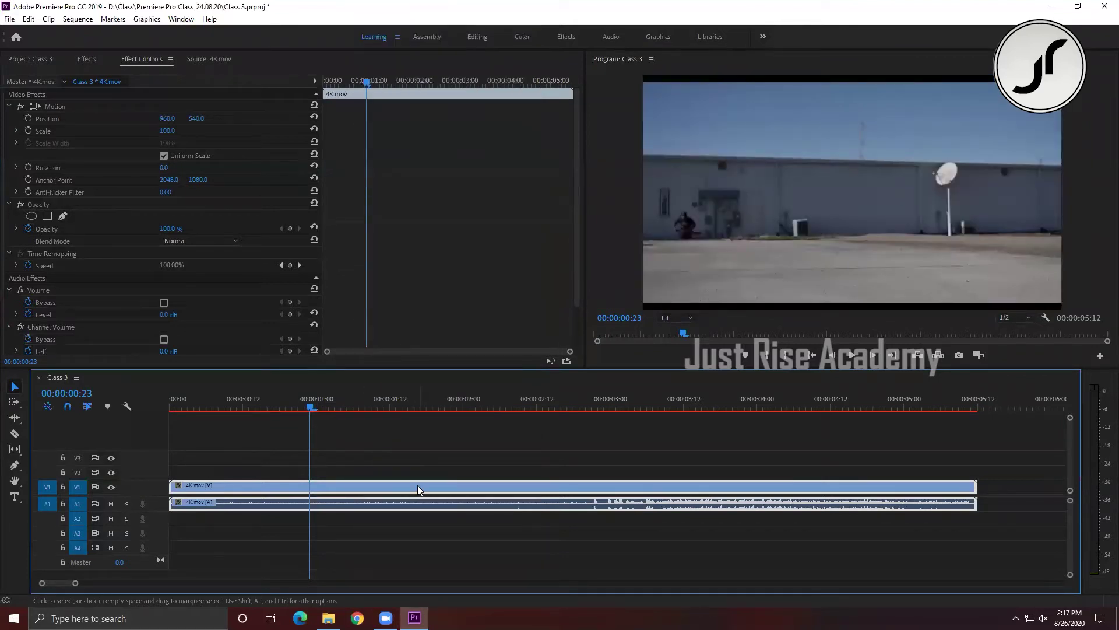
pyautogui.hotkey('ctrl', 'z')
pyautogui.rightClick(370, 484)
pyautogui.click(425, 470)
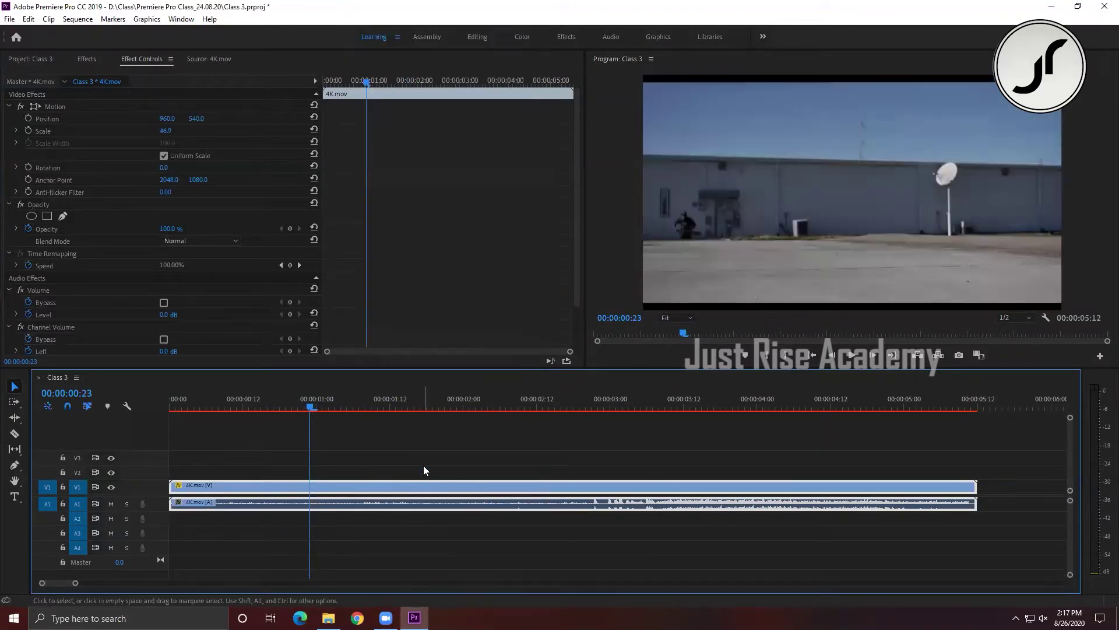
pyautogui.hotkey('ctrl', 'z')
pyautogui.rightClick(363, 488)
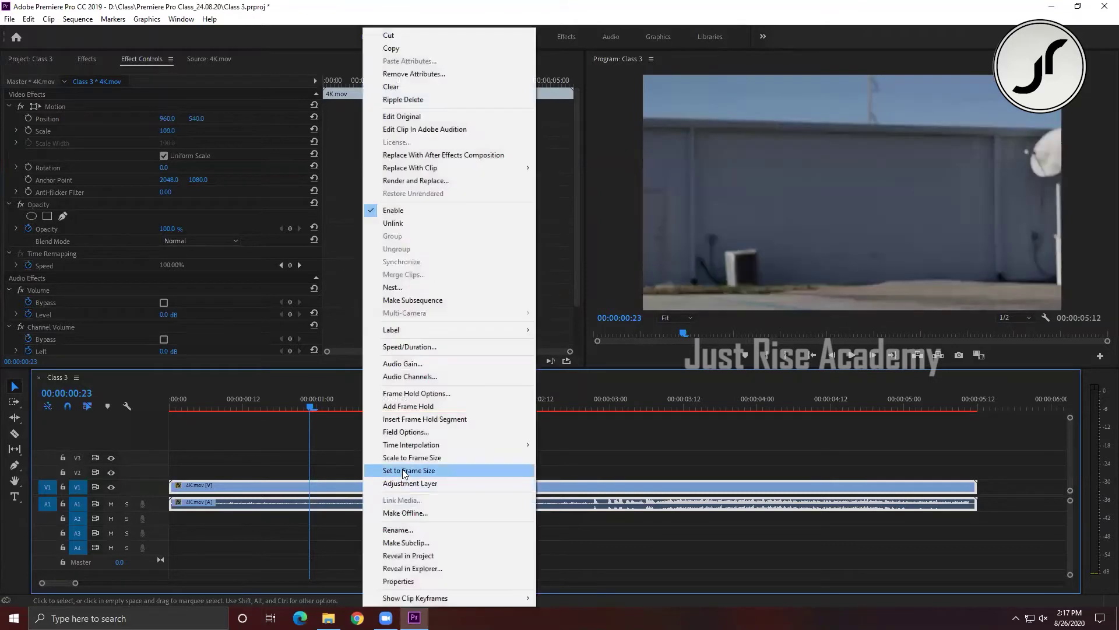
pyautogui.click(409, 462)
pyautogui.hotkey('ctrl', 's')
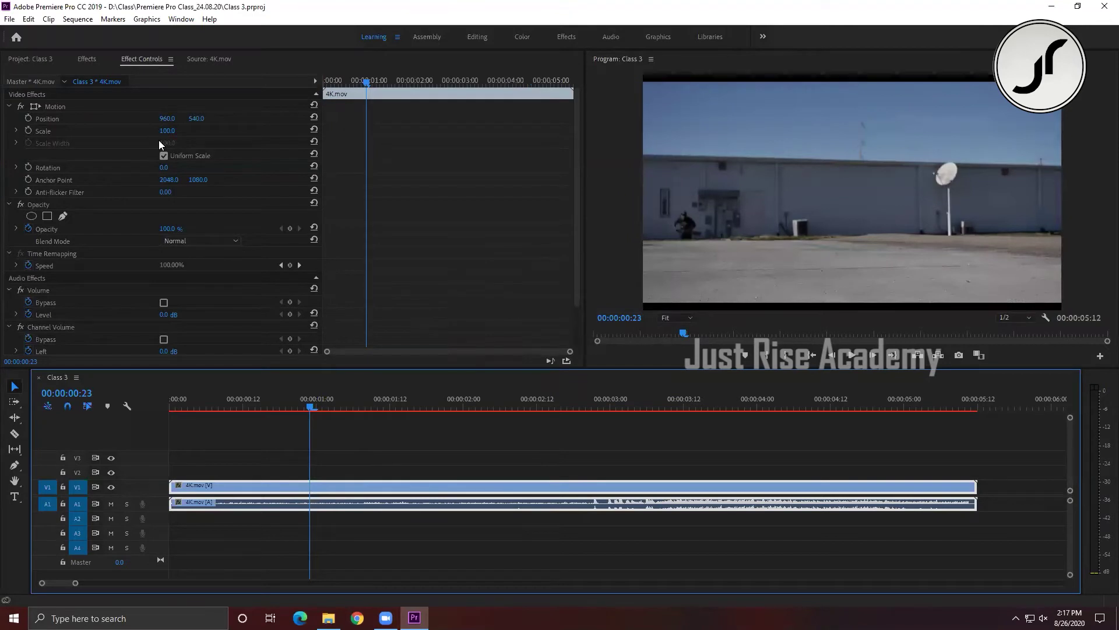
# Repeat the frame-fitting comparison on 4K.mov several times, saving once and undoing each change.
pyautogui.hotkey('ctrl', 'z')
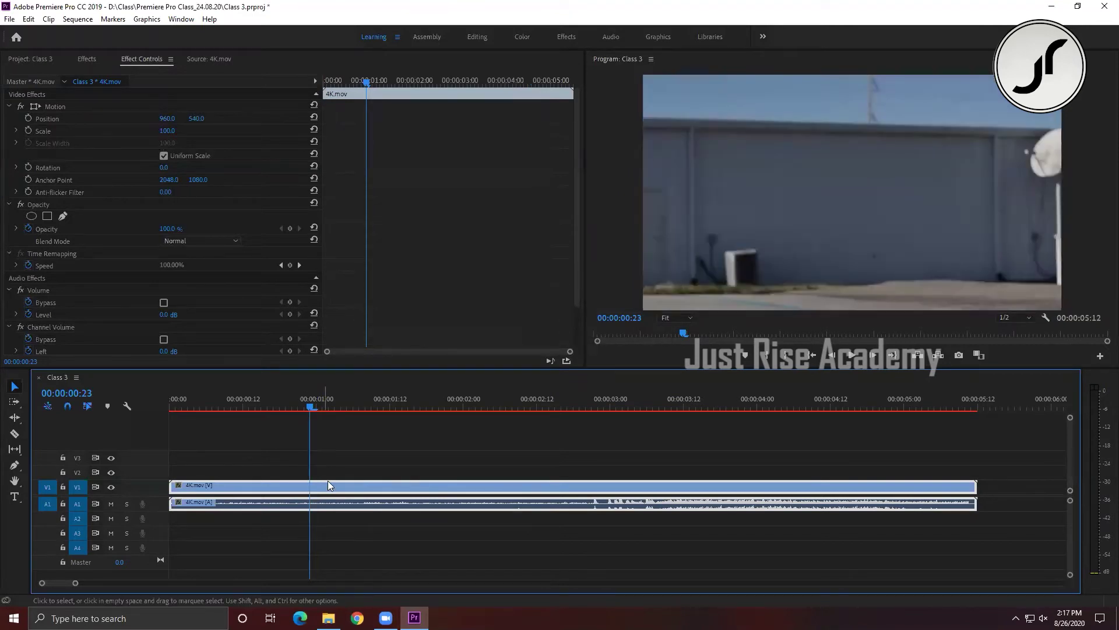
pyautogui.rightClick(328, 485)
pyautogui.click(372, 471)
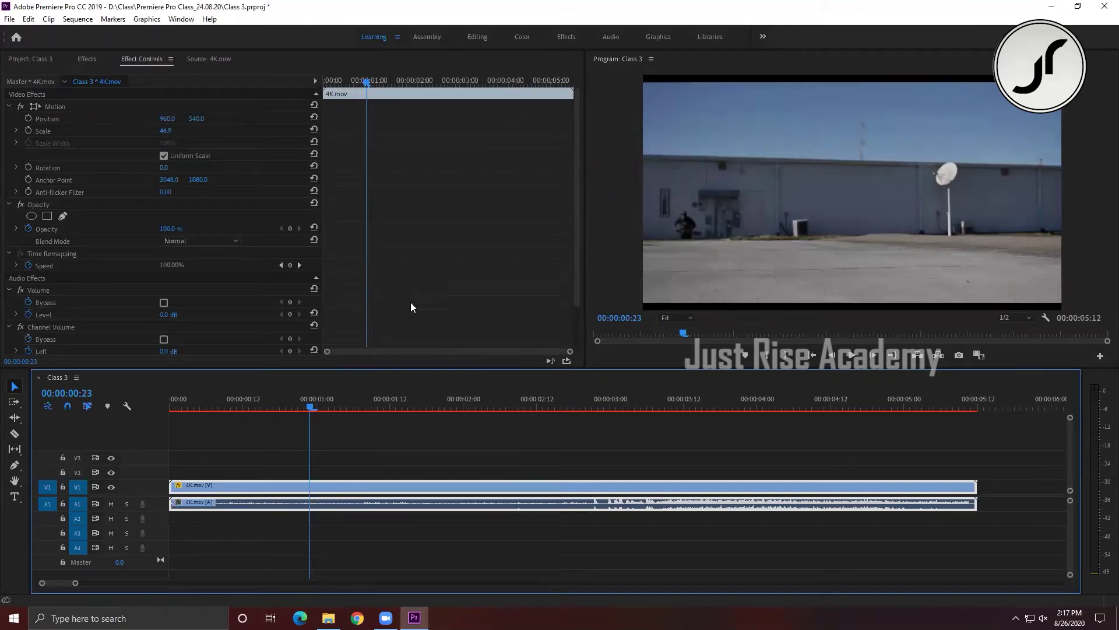
pyautogui.hotkey('ctrl', 'z')
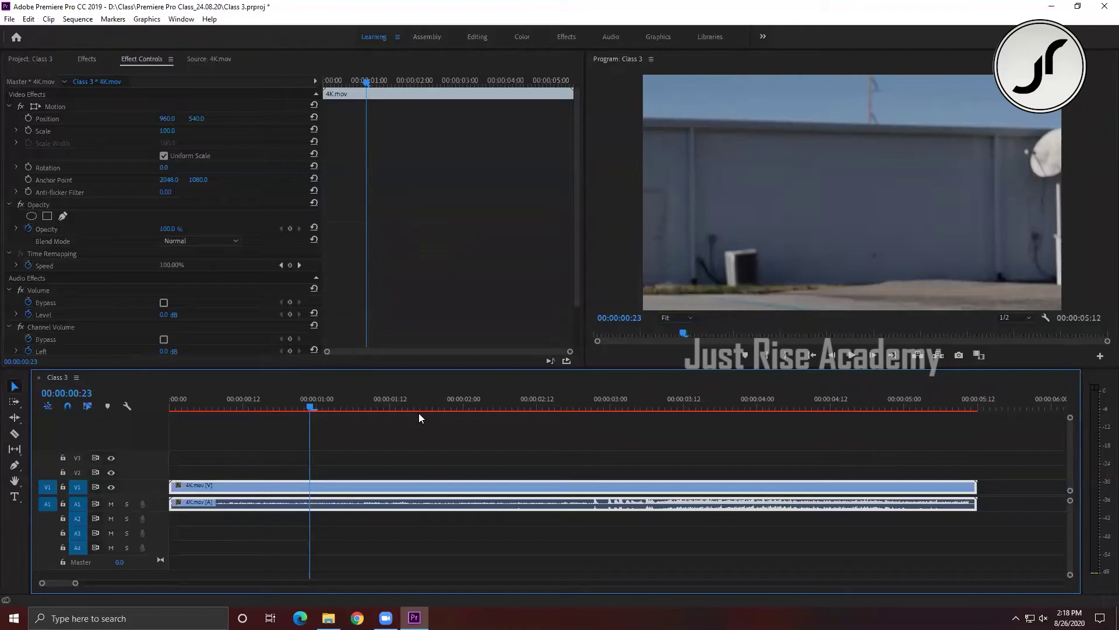
pyautogui.rightClick(342, 495)
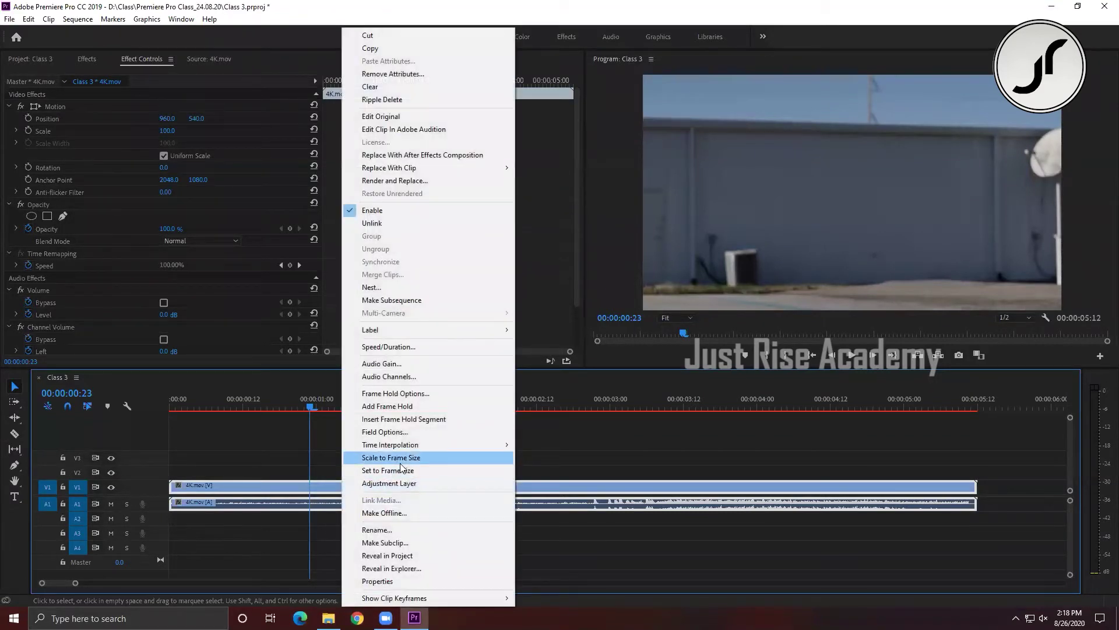
pyautogui.click(401, 458)
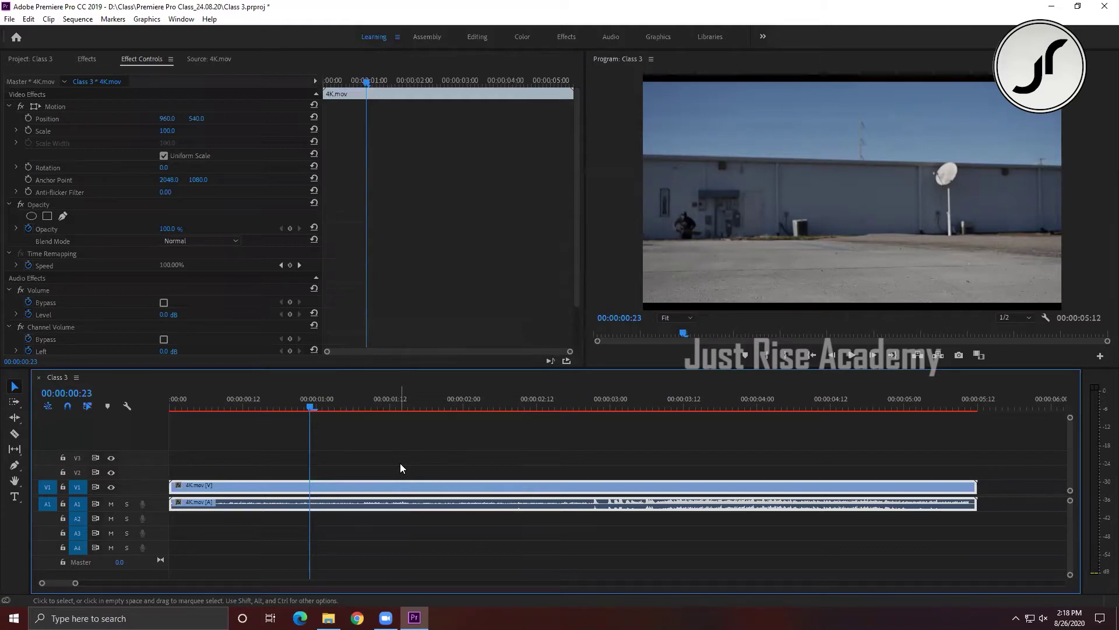
pyautogui.hotkey('ctrl', 's')
pyautogui.hotkey('ctrl', 'z')
pyautogui.rightClick(393, 486)
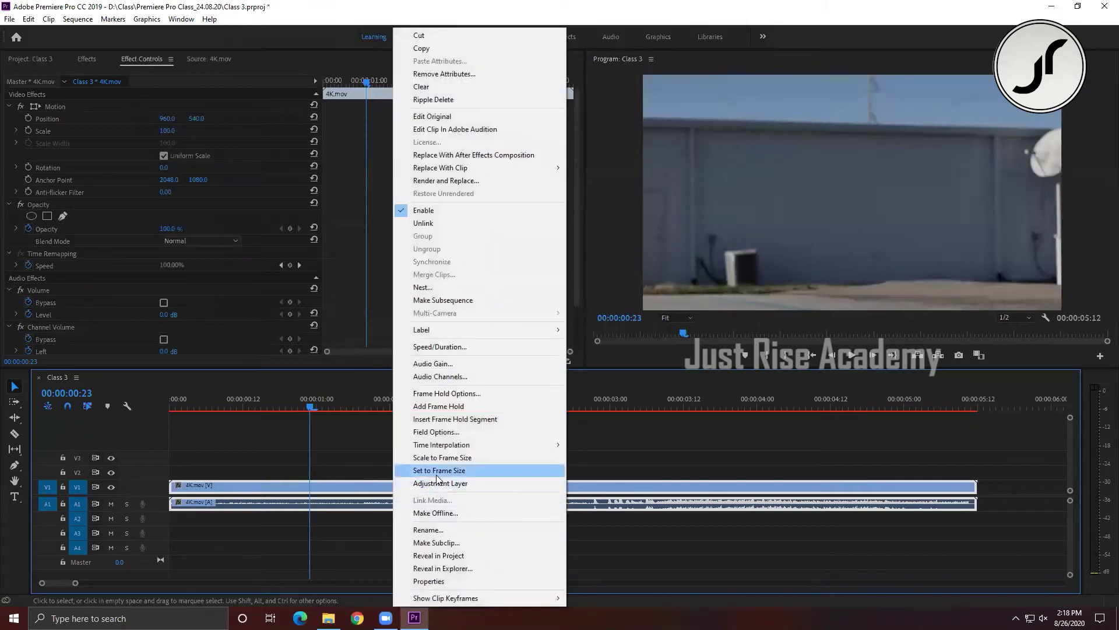
pyautogui.click(436, 474)
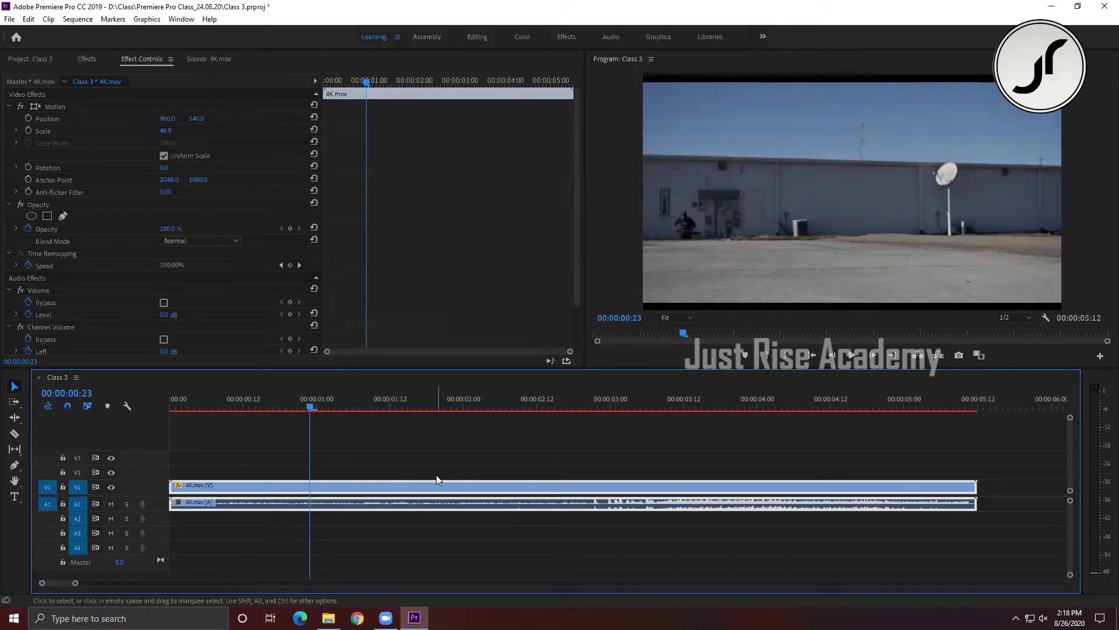
pyautogui.hotkey('ctrl', 'z')
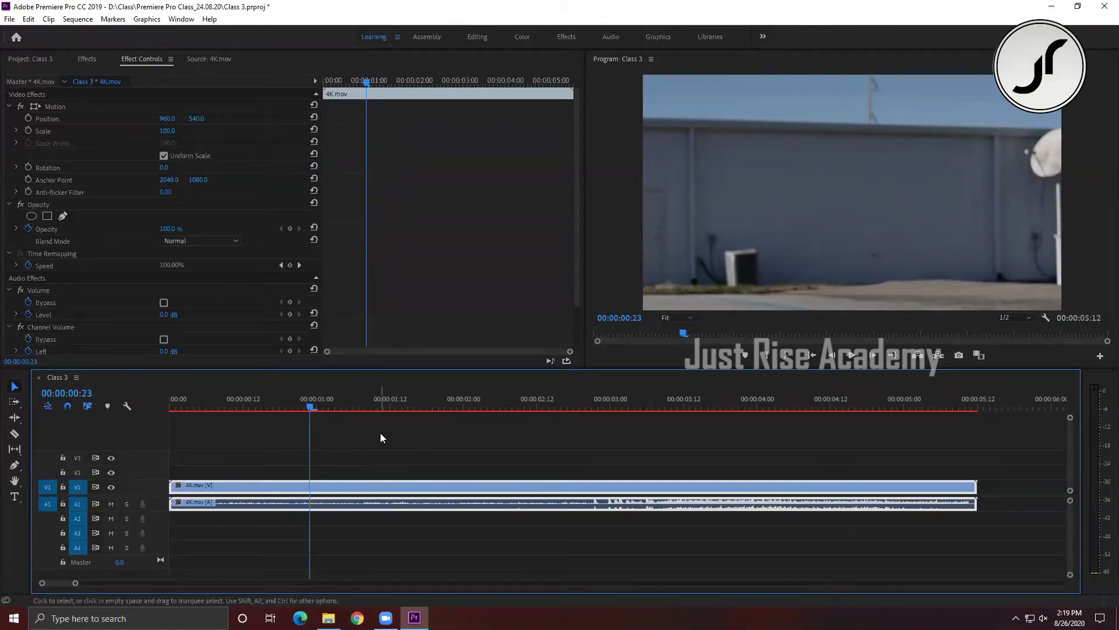
# Apply Set to Frame Size to 4K.mov again, reselect the clip and save the project.
pyautogui.rightClick(371, 485)
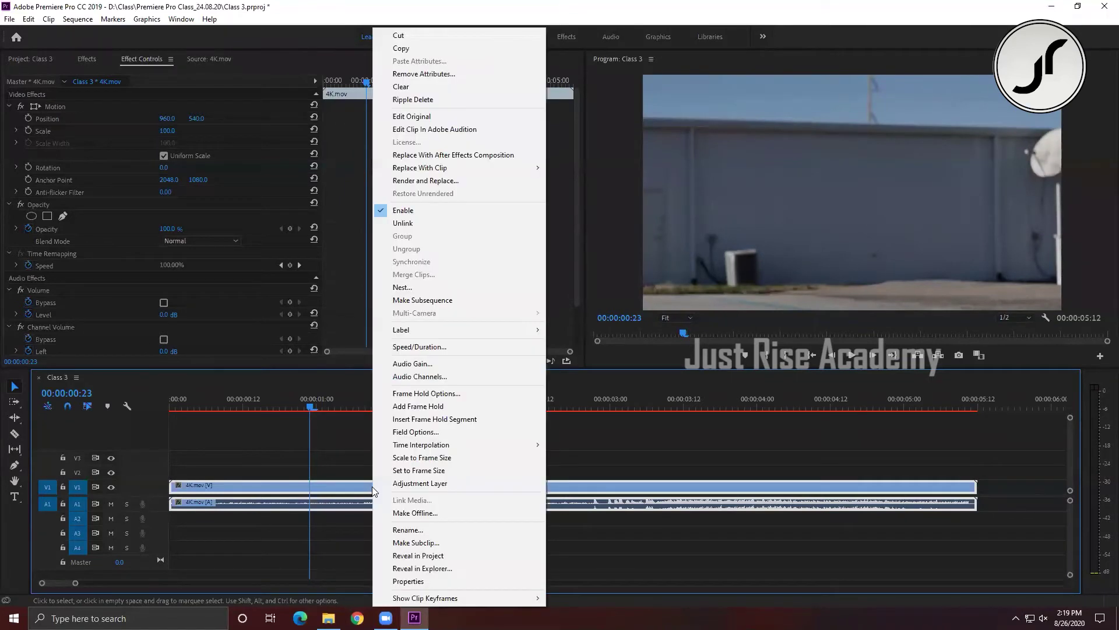
pyautogui.click(401, 473)
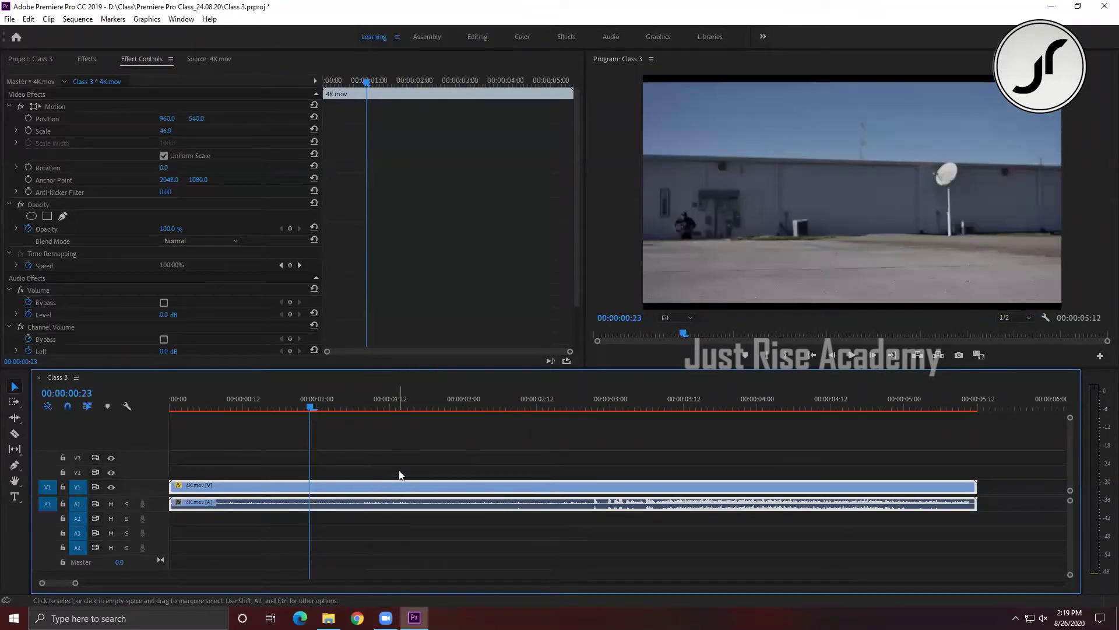
pyautogui.hotkey('ctrl', 'z')
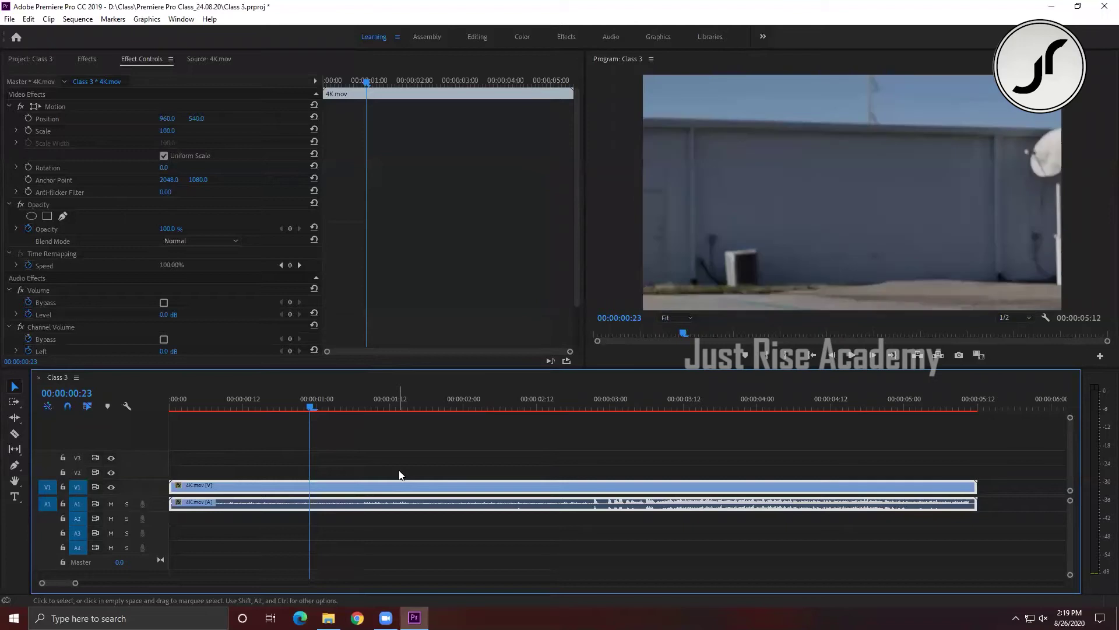
pyautogui.rightClick(402, 482)
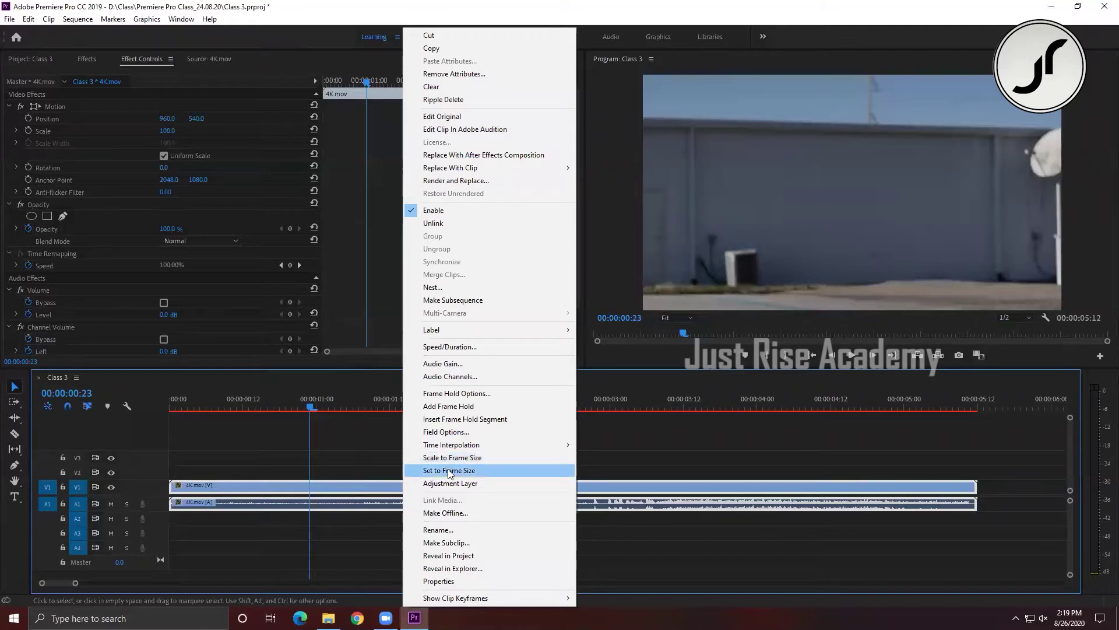
pyautogui.click(448, 470)
pyautogui.click(448, 455)
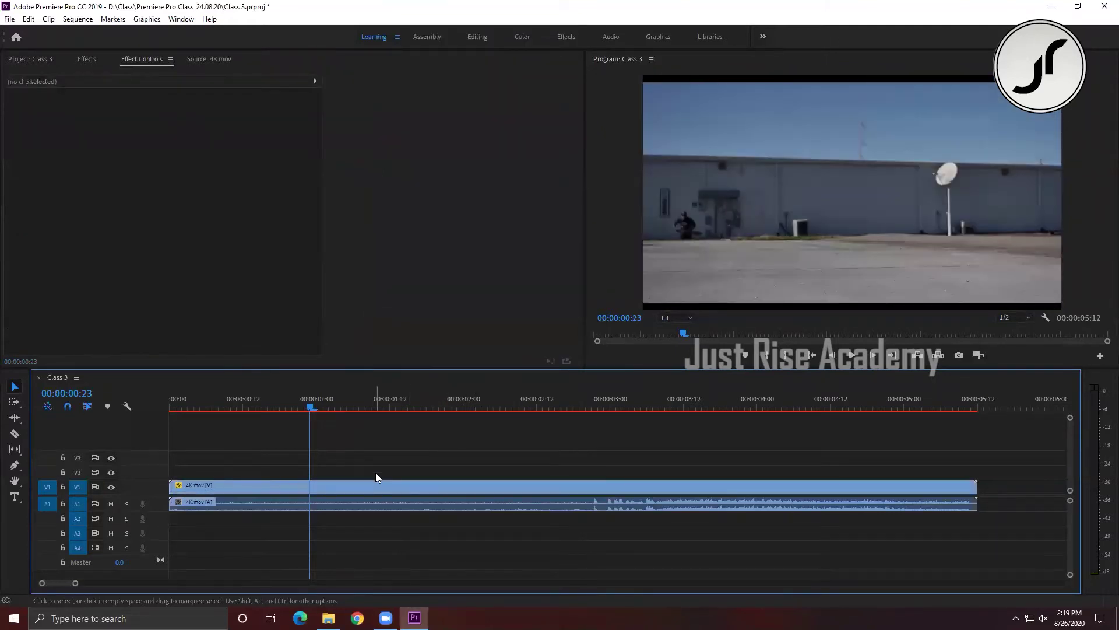
pyautogui.click(378, 488)
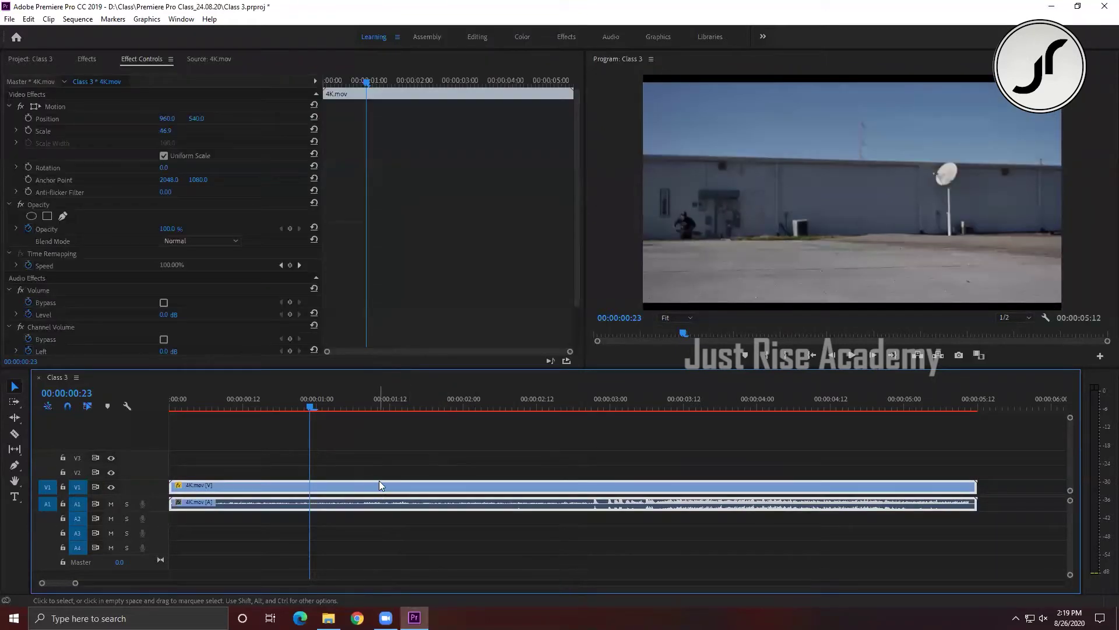
pyautogui.hotkey('ctrl', 's')
# Delete the 4K.mov clip from the Class 3 timeline.
pyautogui.rightClick(358, 493)
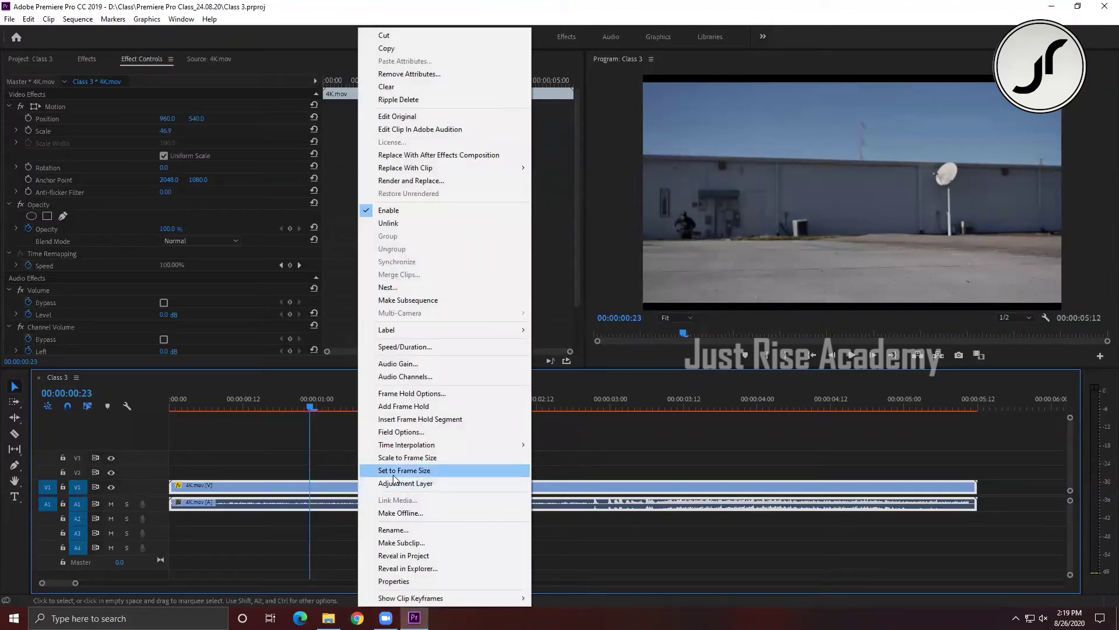
pyautogui.click(309, 494)
pyautogui.click(309, 493)
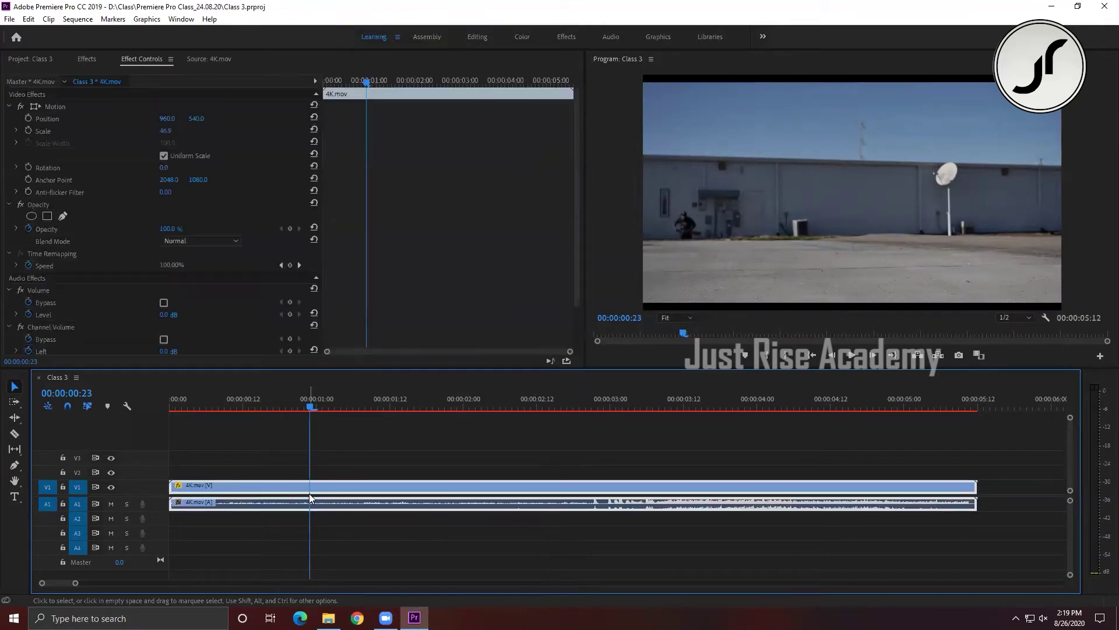
pyautogui.press('Delete')
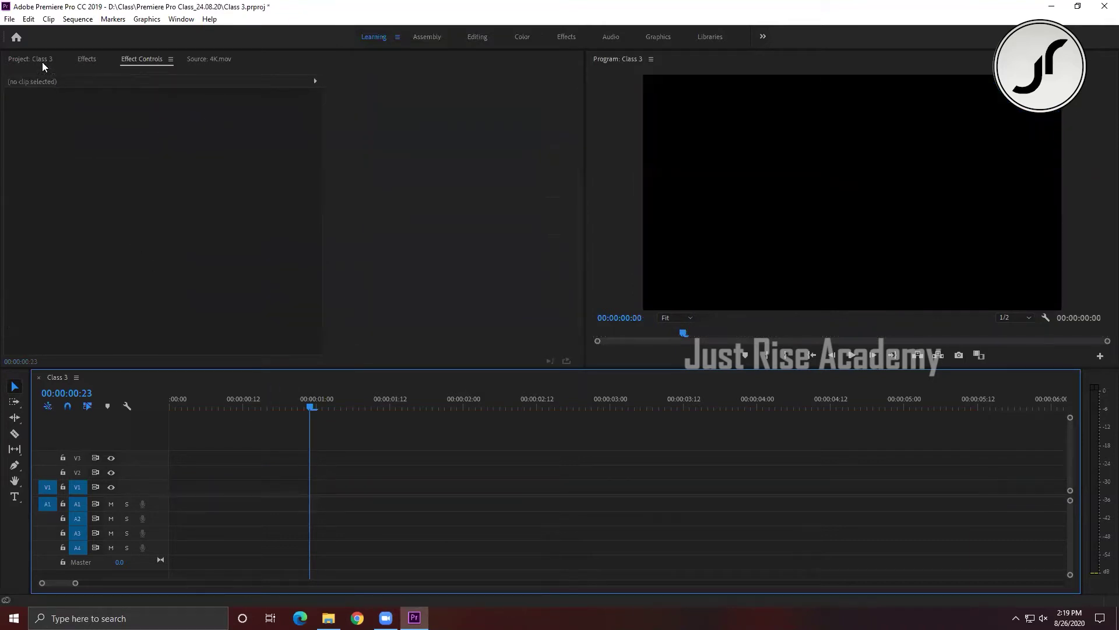
# Drop 4K.mov onto the timeline keeping existing sequence settings, then undo the placement.
pyautogui.click(42, 62)
pyautogui.moveTo(473, 213)
pyautogui.mouseDown()
pyautogui.moveTo(181, 507)
pyautogui.moveTo(169, 503)
pyautogui.mouseUp()
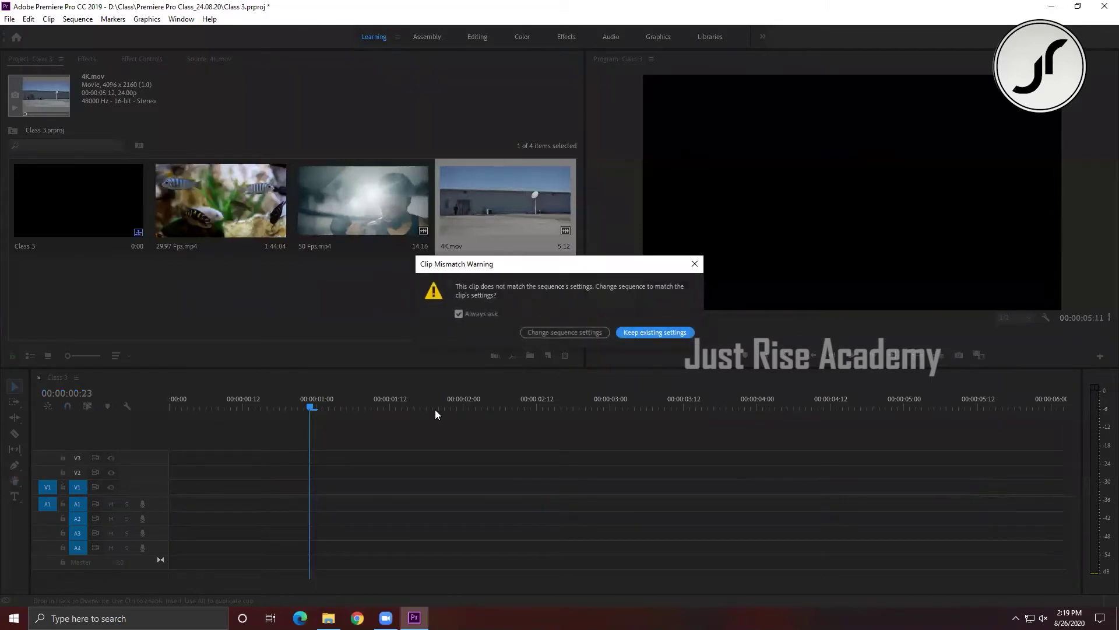
pyautogui.click(670, 331)
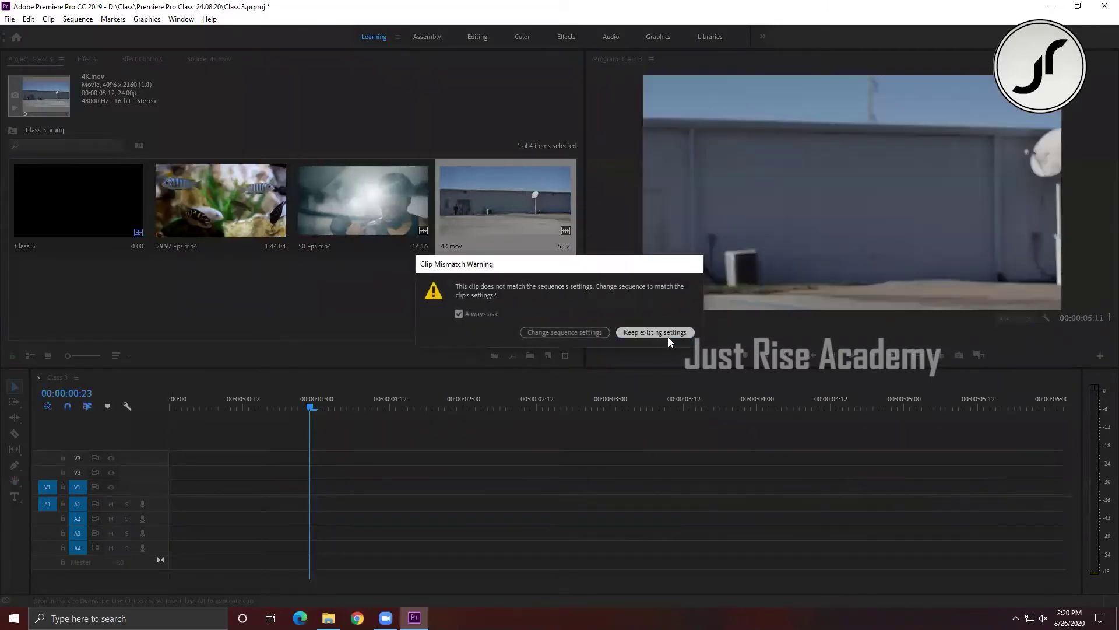
pyautogui.hotkey('ctrl', 'z')
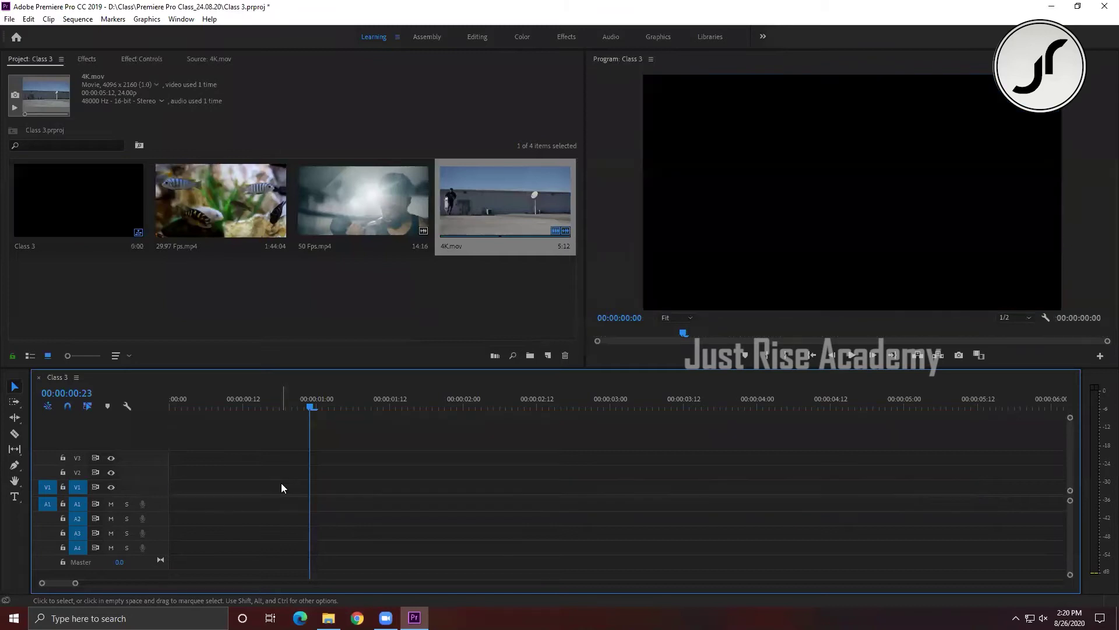
pyautogui.click(29, 19)
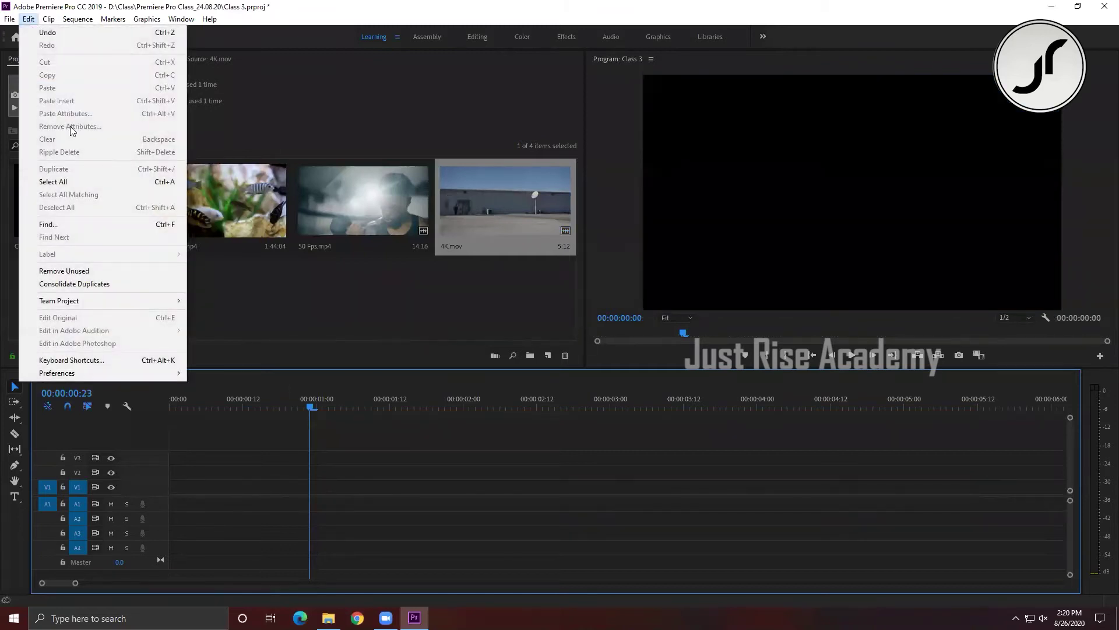
# Set Default Media Scaling to 'Set to frame size' in Media preferences, then re-add 4K.mov.
pyautogui.moveTo(104, 378)
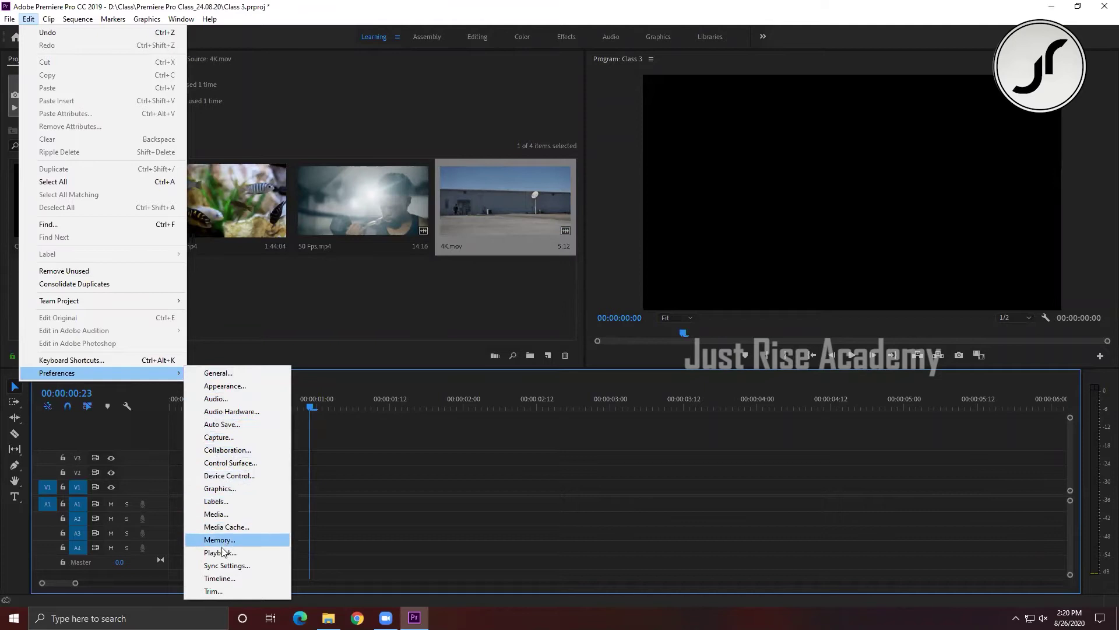
pyautogui.click(225, 527)
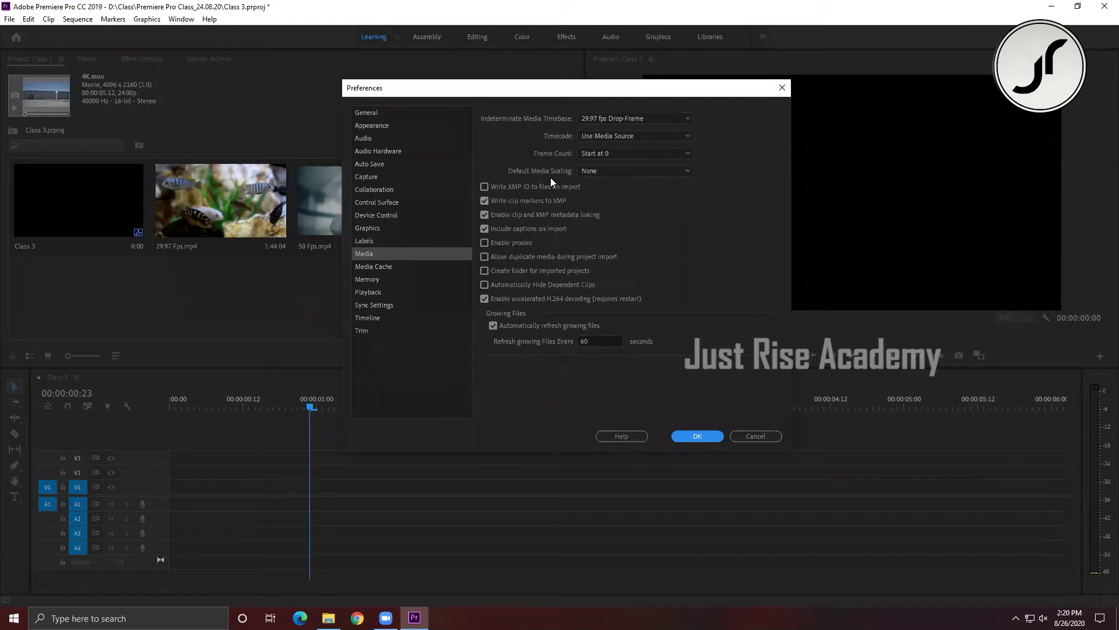
pyautogui.click(636, 175)
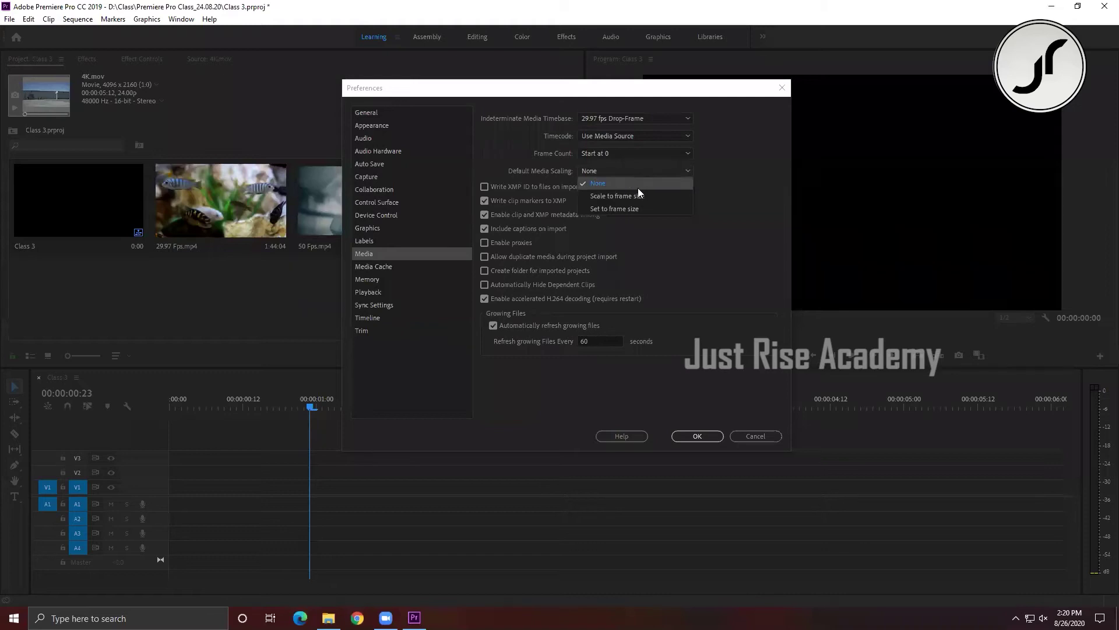
pyautogui.click(636, 208)
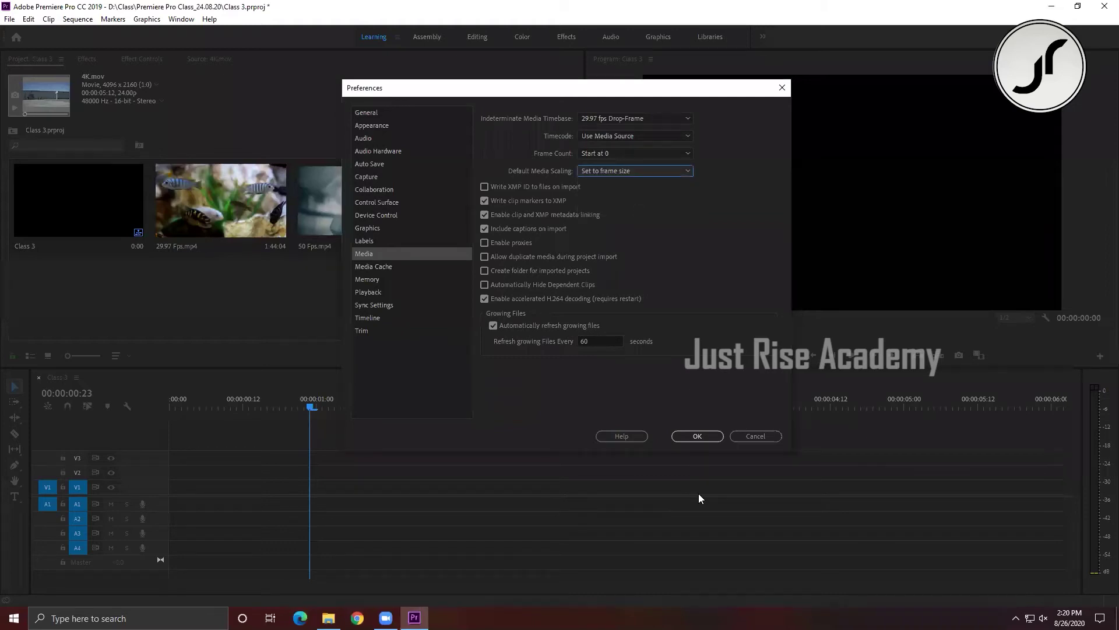
pyautogui.click(692, 440)
pyautogui.moveTo(522, 246); pyautogui.dragTo(179, 485)
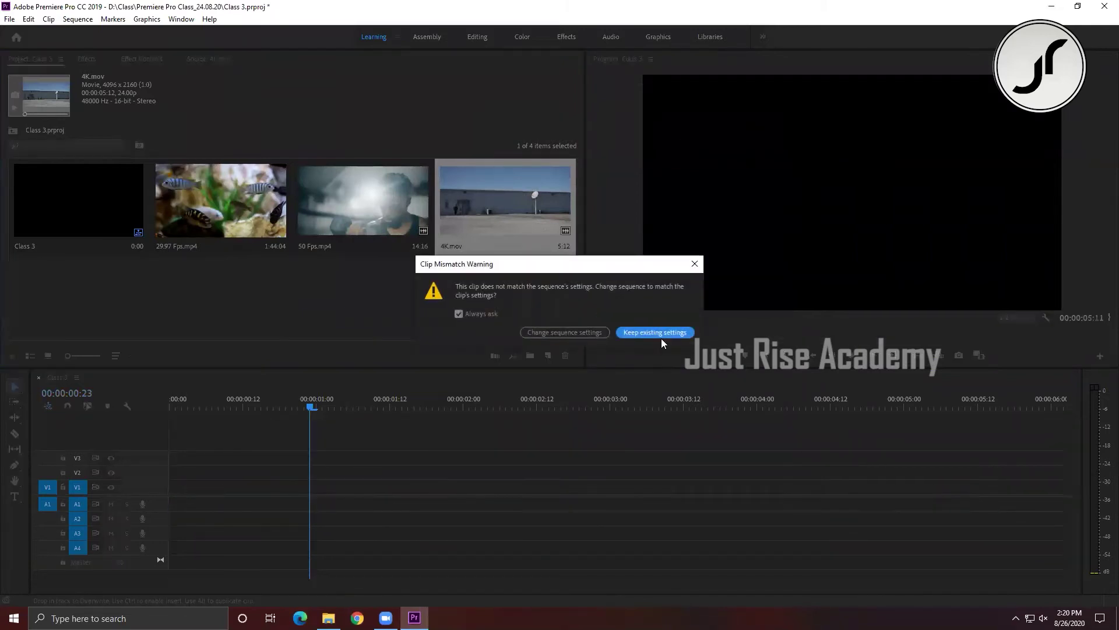
# Keep existing sequence settings for 4K.mov on V1/A1 and check its auto-fitted scaling options.
pyautogui.click(660, 335)
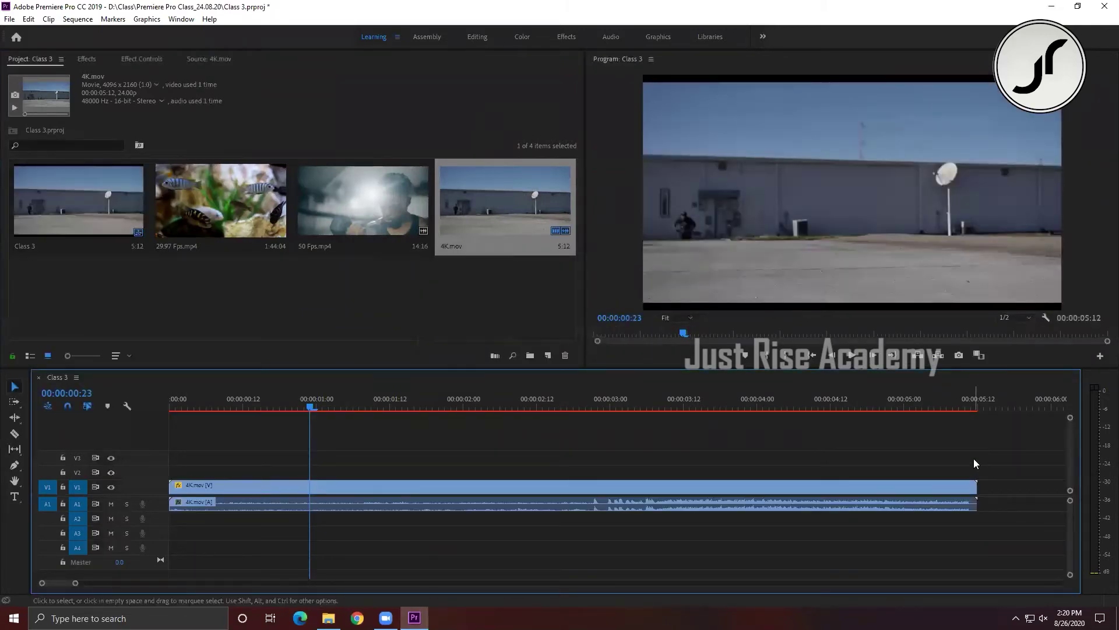
pyautogui.rightClick(472, 487)
pyautogui.click(778, 460)
pyautogui.click(28, 19)
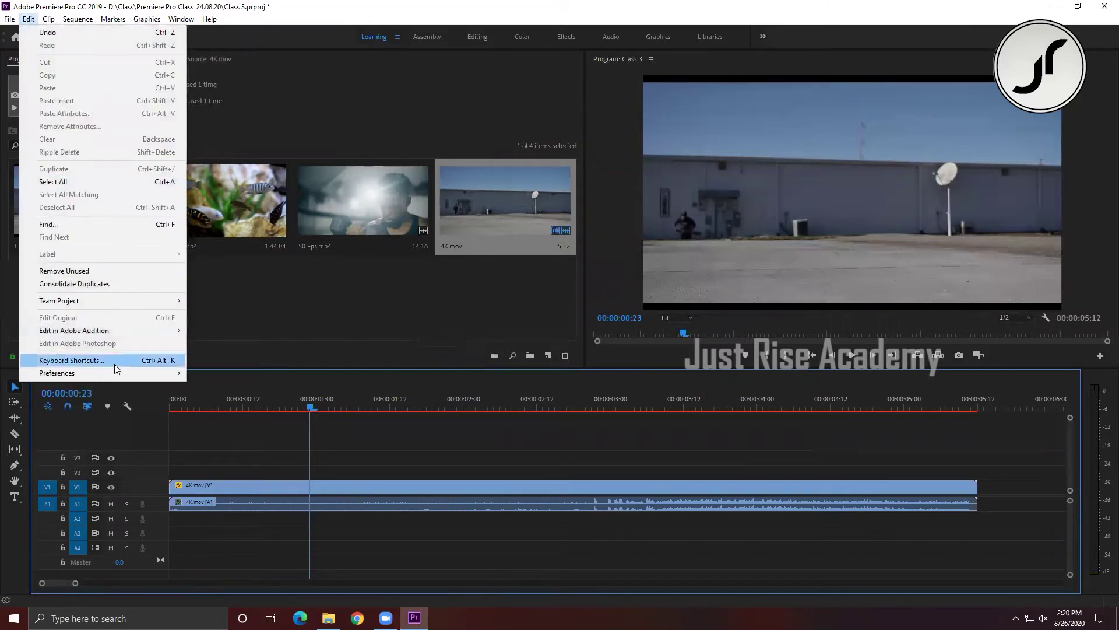
# Change Default Media Scaling back to None in Media preferences and save the project.
pyautogui.moveTo(123, 374)
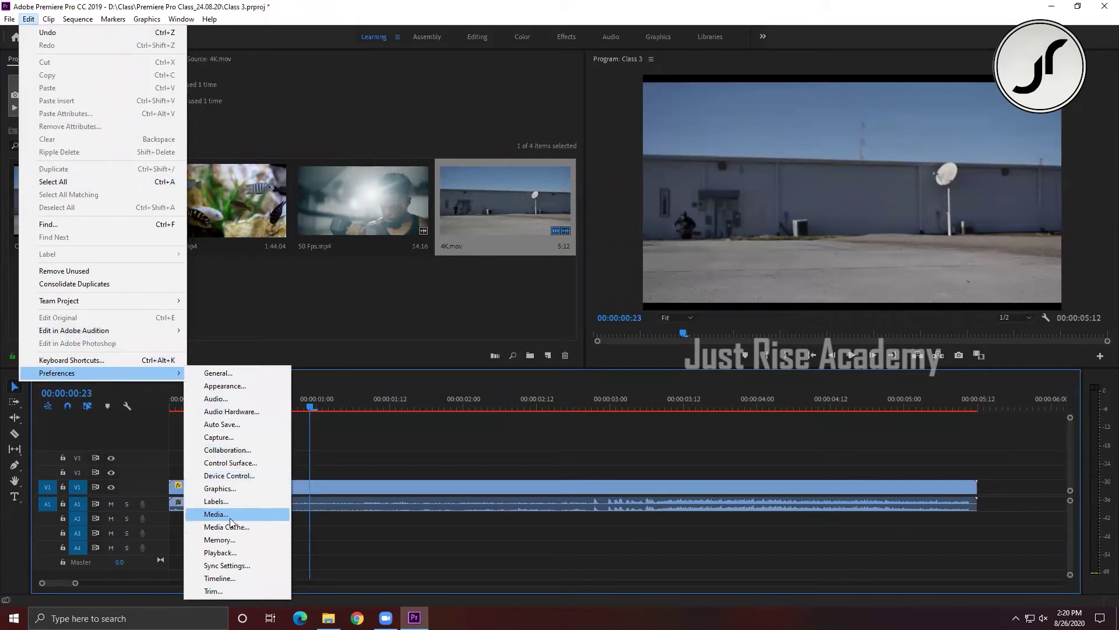
pyautogui.click(234, 516)
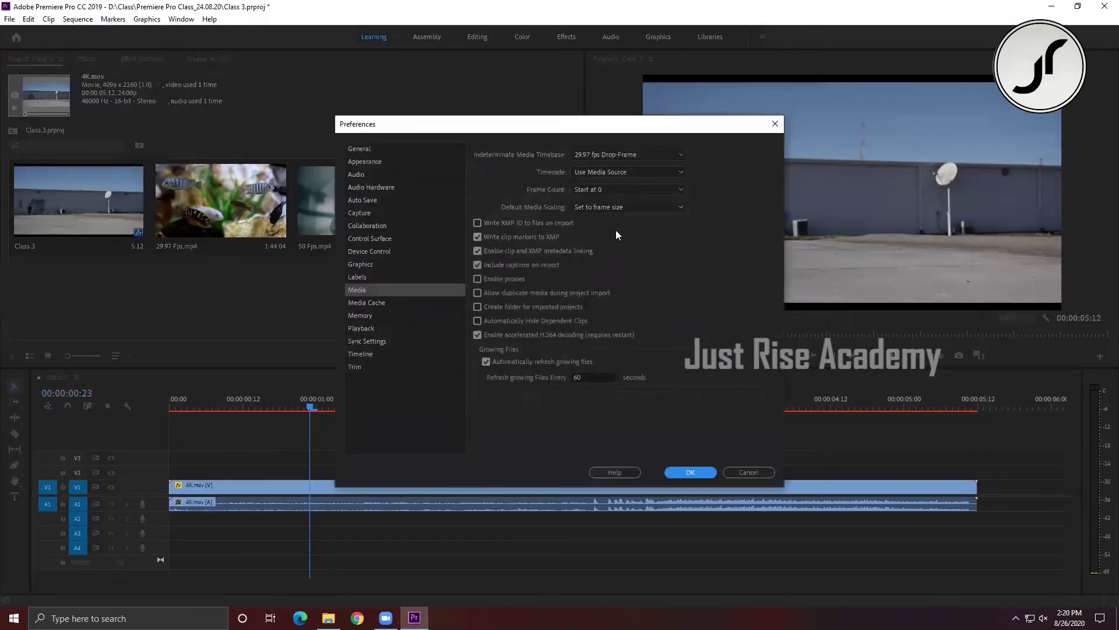
pyautogui.click(611, 211)
pyautogui.click(611, 217)
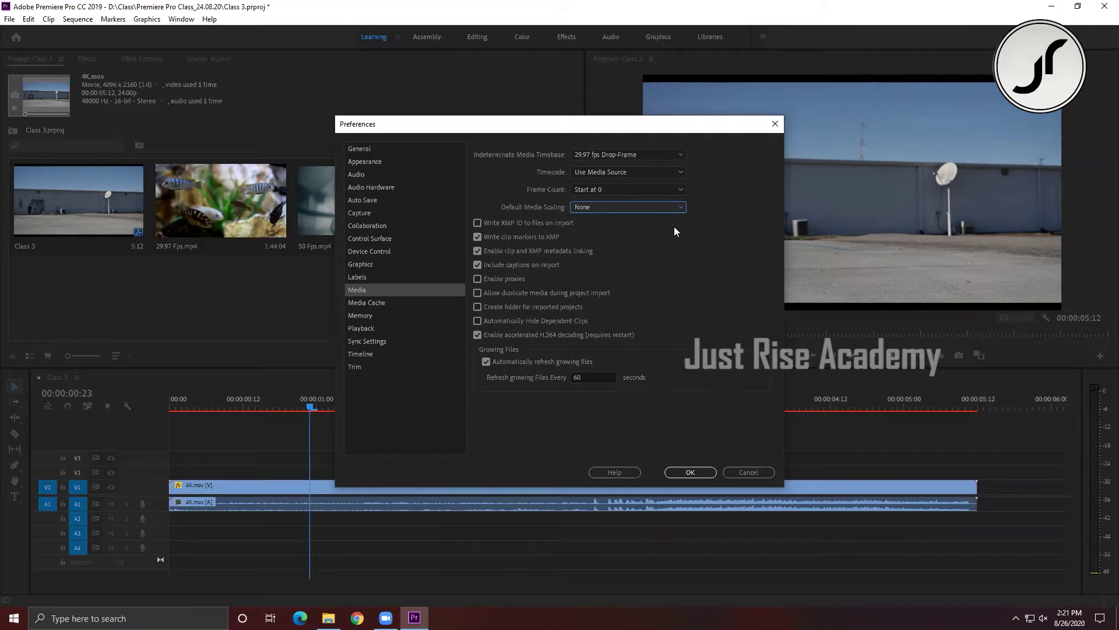
pyautogui.click(610, 211)
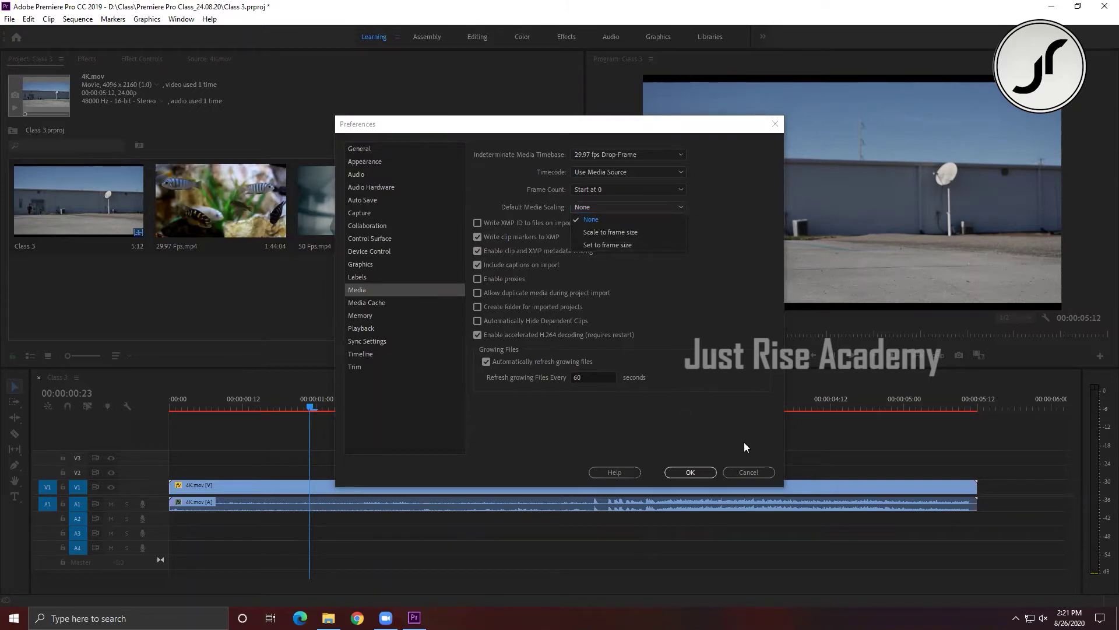
pyautogui.click(753, 473)
pyautogui.hotkey('ctrl', 's')
# Inspect 4K.mov's clip options, then undo back to the empty Class 3 sequence and save.
pyautogui.rightClick(454, 488)
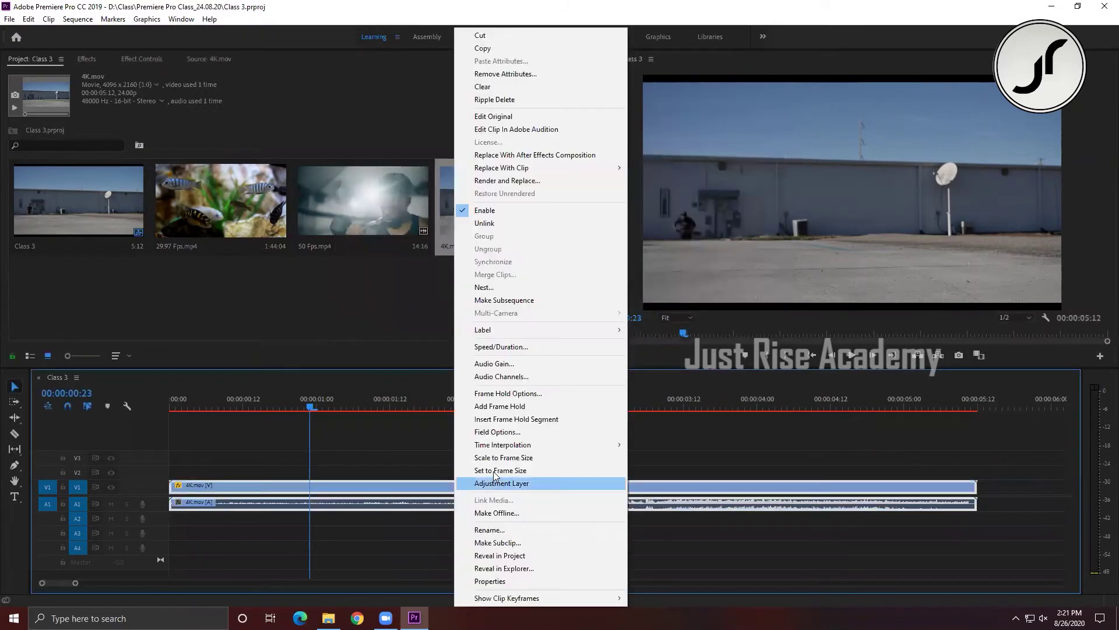
pyautogui.click(684, 465)
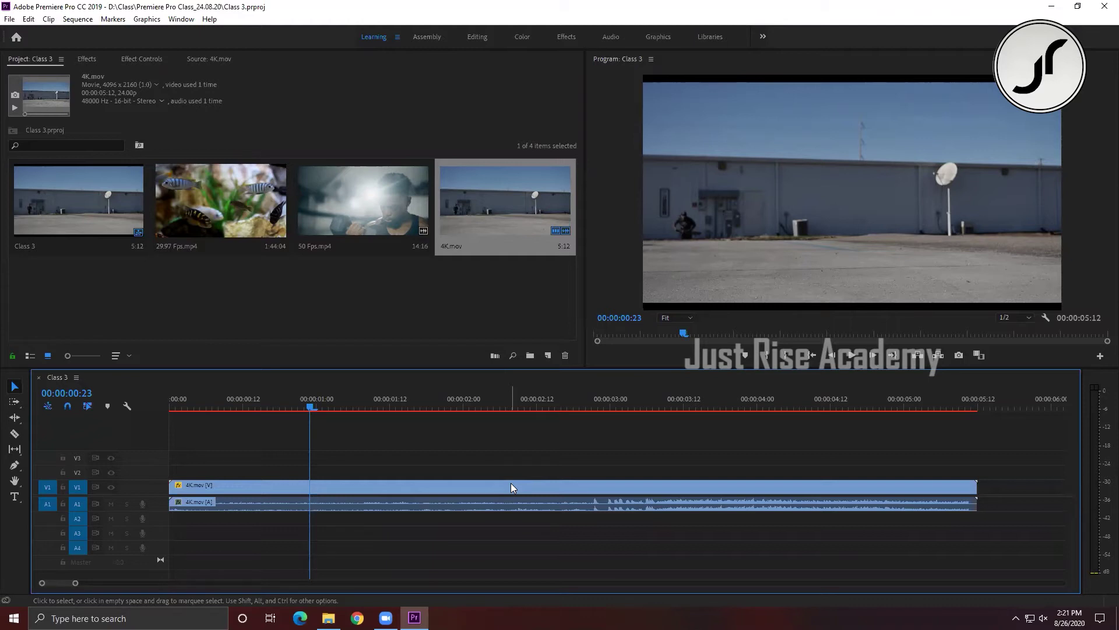
pyautogui.rightClick(491, 485)
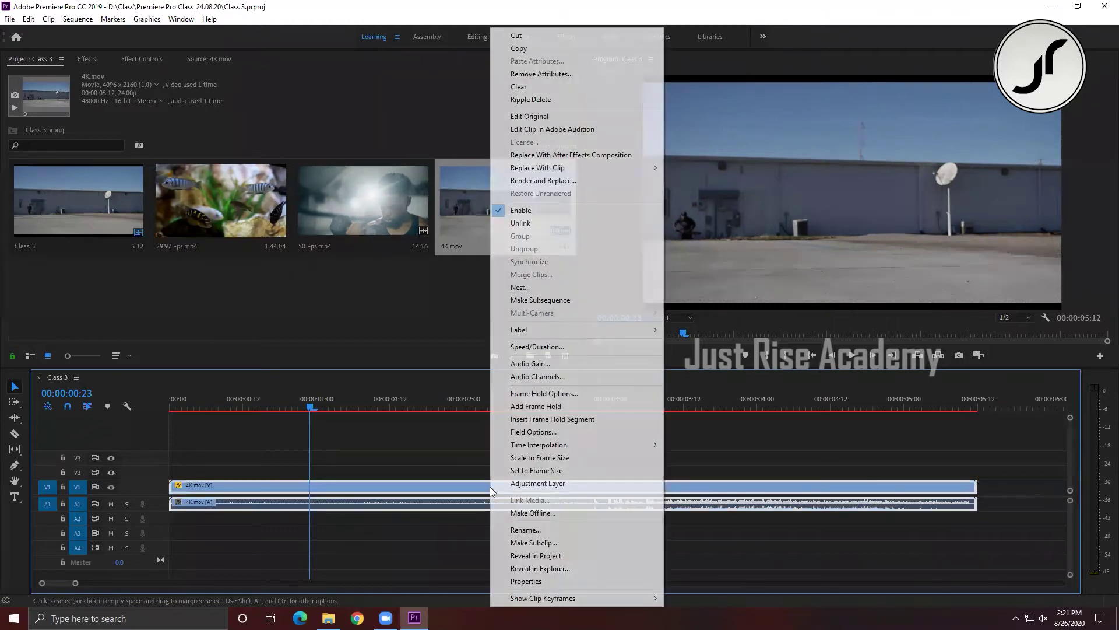
pyautogui.click(26, 20)
pyautogui.click(360, 439)
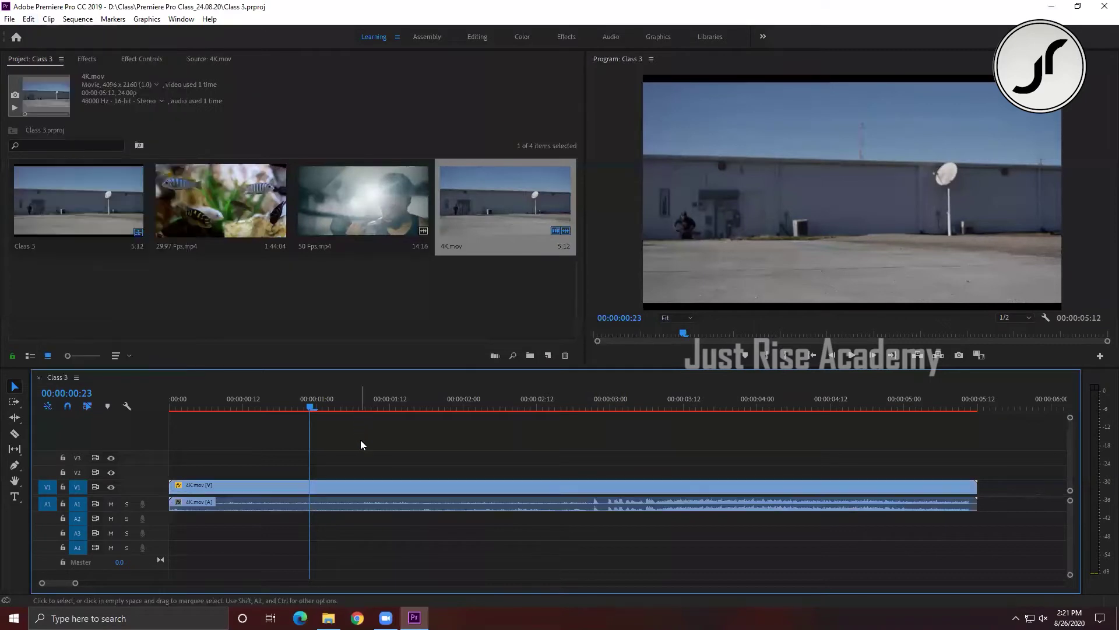
pyautogui.hotkey('ctrl', 'z')
pyautogui.hotkey('ctrl', 'z')
pyautogui.hotkey('ctrl', 'z')
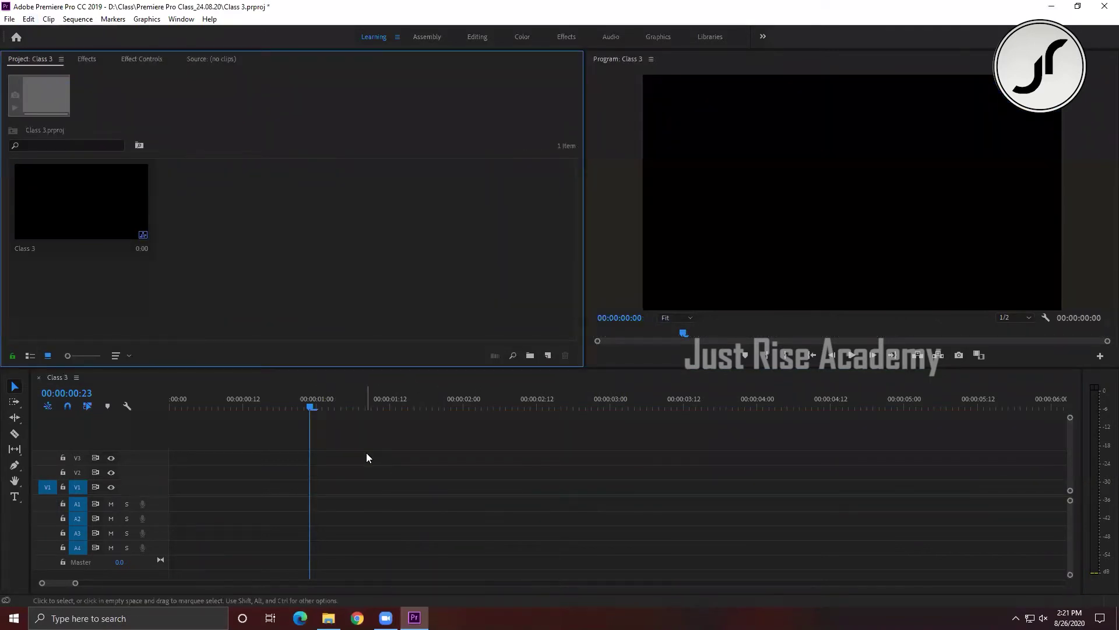
pyautogui.hotkey('ctrl', 's')
# From File Explorer's Footages\1 folder, drag 30Fps, 60Fps and 240Fps.mp4 to Premiere Pro.
pyautogui.click(328, 618)
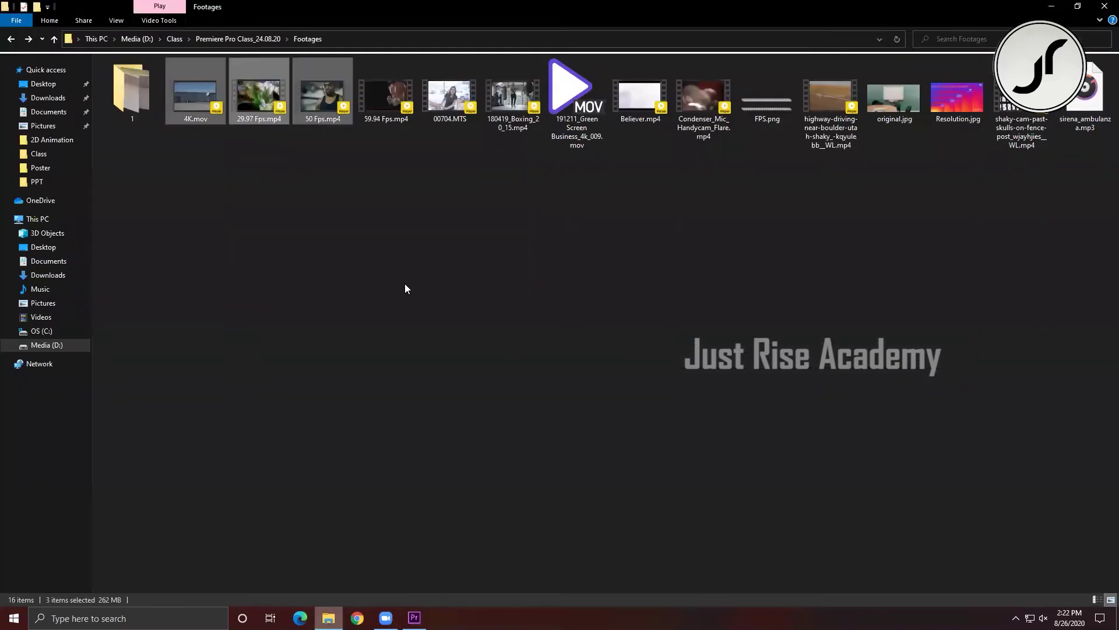
pyautogui.doubleClick(139, 105)
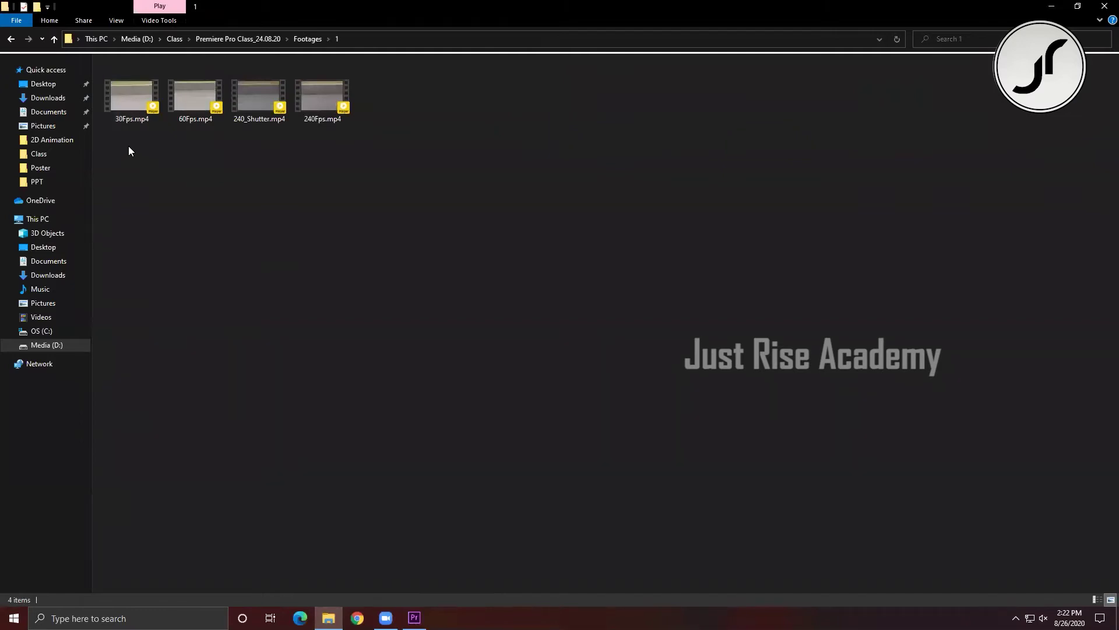
pyautogui.moveTo(131, 149); pyautogui.dragTo(181, 97)
pyautogui.keyDown('ctrl'); pyautogui.click(315, 108); pyautogui.keyUp('ctrl')
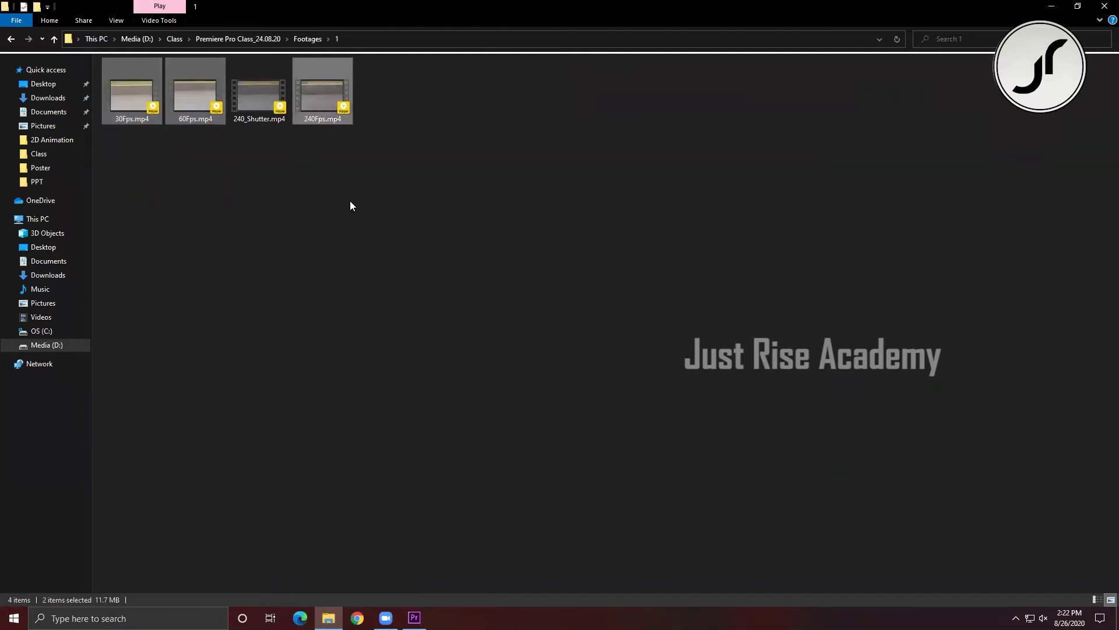
pyautogui.moveTo(329, 116); pyautogui.dragTo(432, 583)
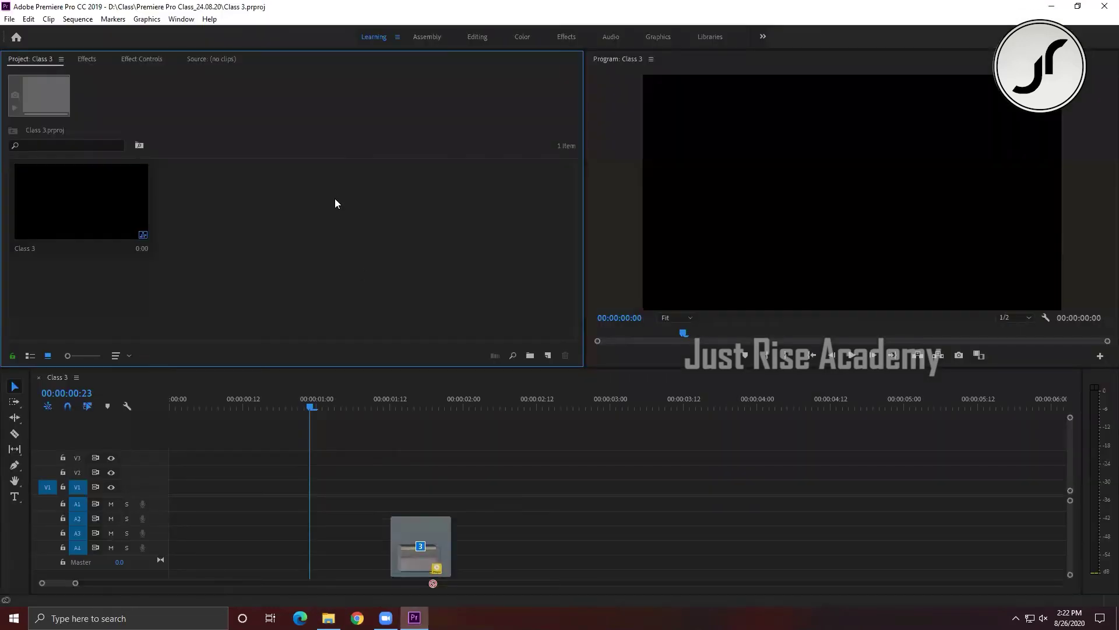
# Import the 30Fps, 60Fps and 240Fps clips into the Project panel and save.
pyautogui.moveTo(433, 583); pyautogui.dragTo(349, 231)
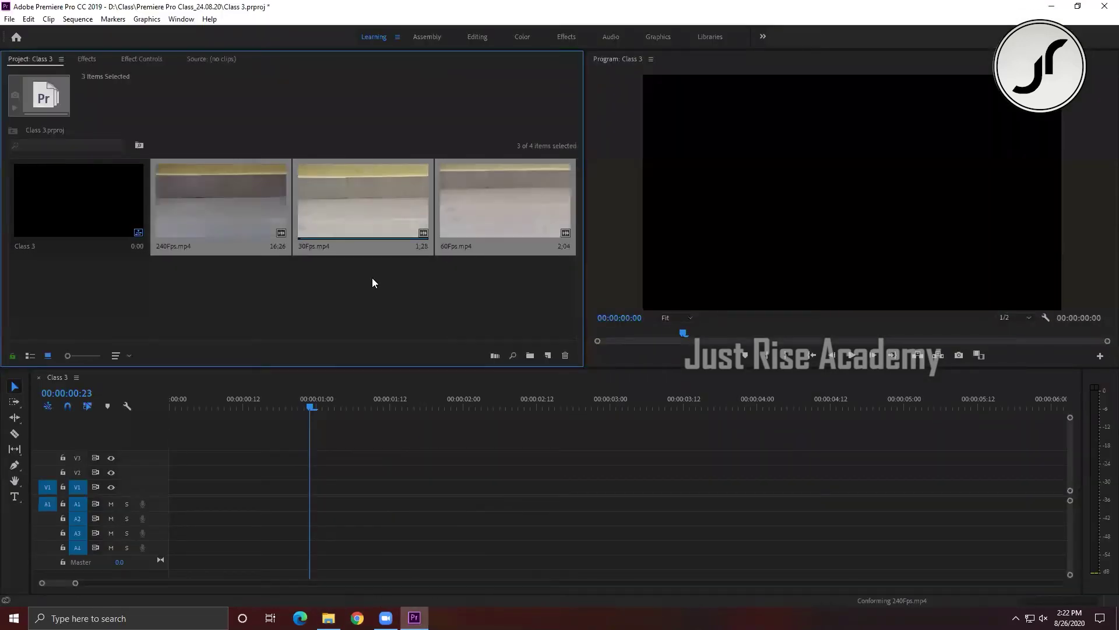
pyautogui.hotkey('ctrl', 's')
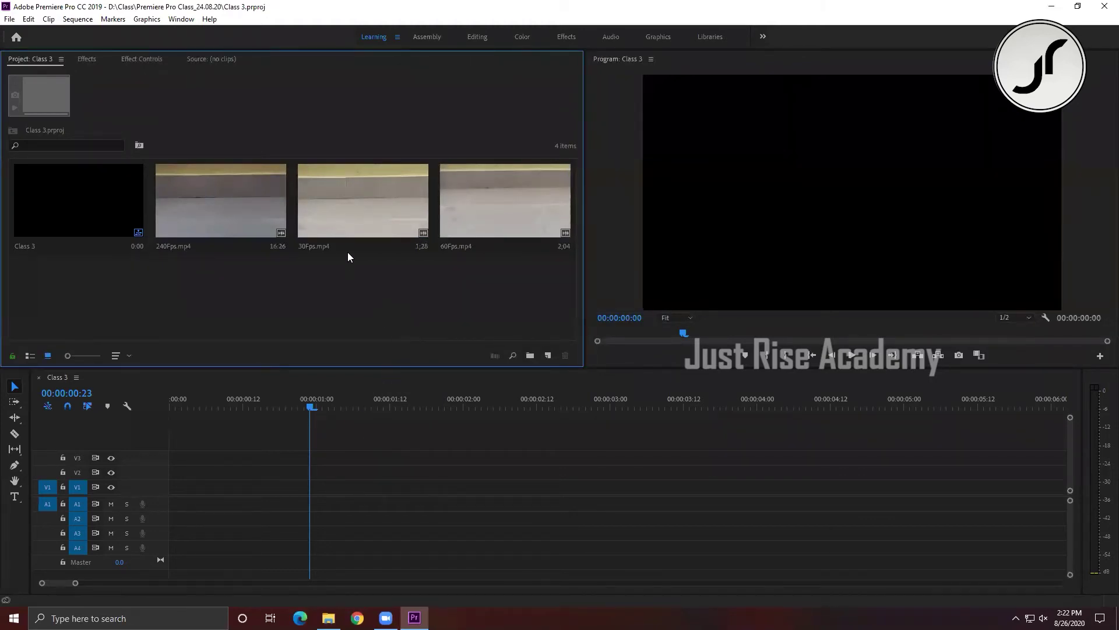
pyautogui.click(353, 221)
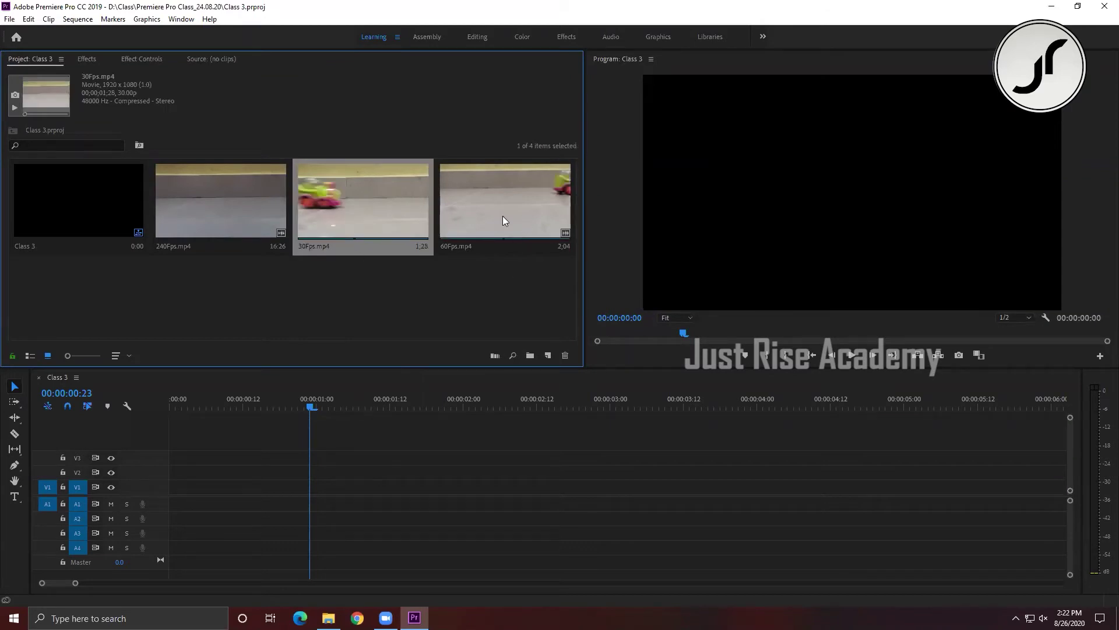
# Move 240Fps.mp4 to the end of the bin and drag 30Fps.mp4 into the empty sequence.
pyautogui.click(176, 205)
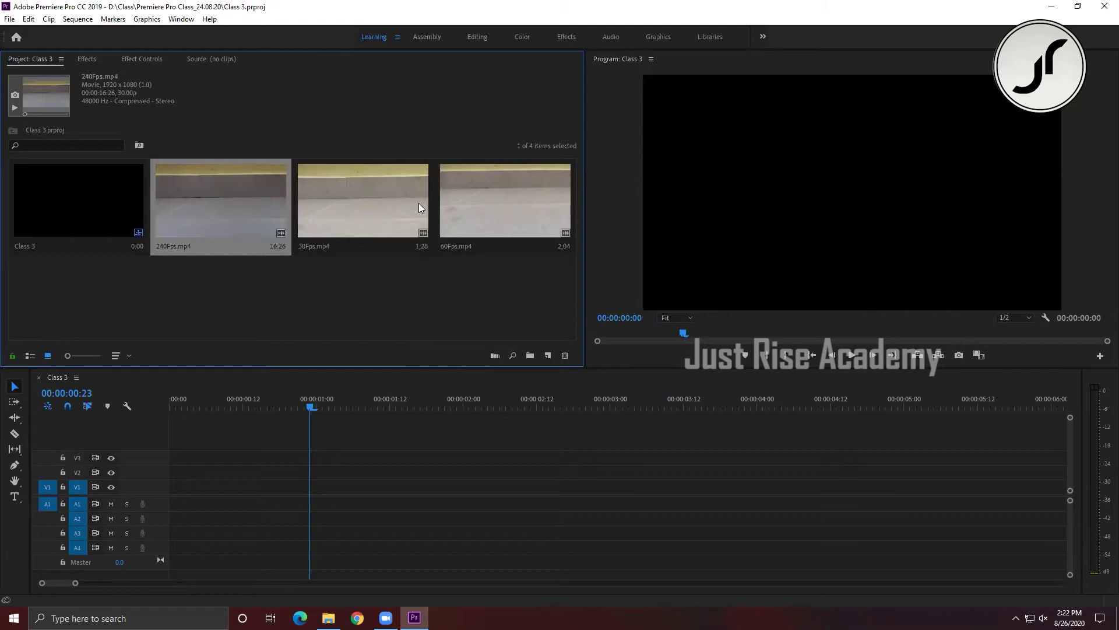
pyautogui.moveTo(255, 208); pyautogui.dragTo(445, 208)
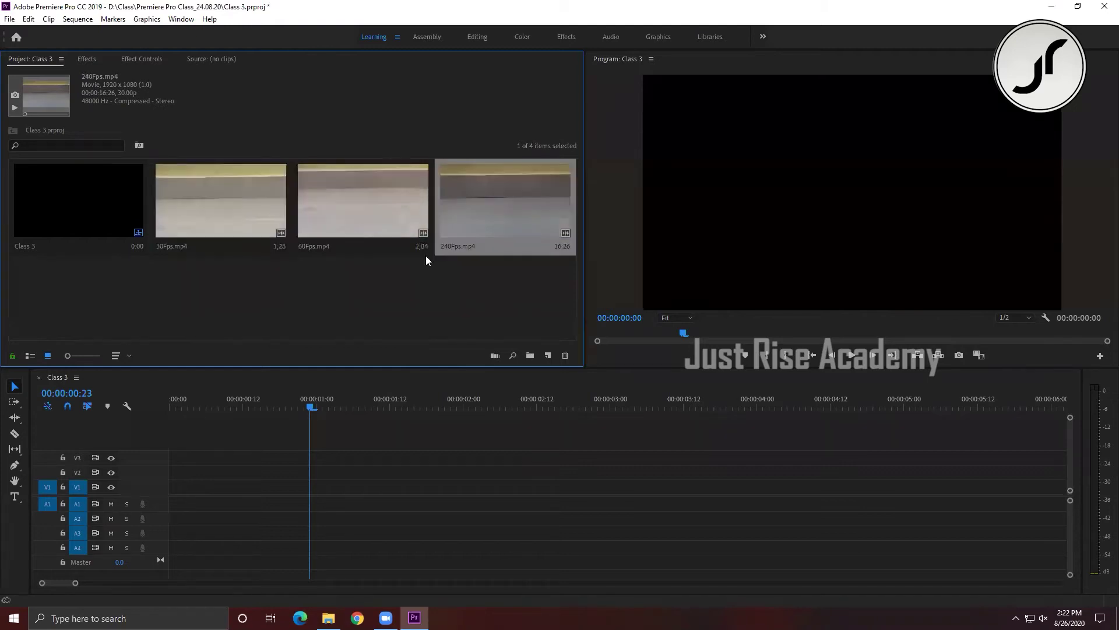
pyautogui.click(217, 207)
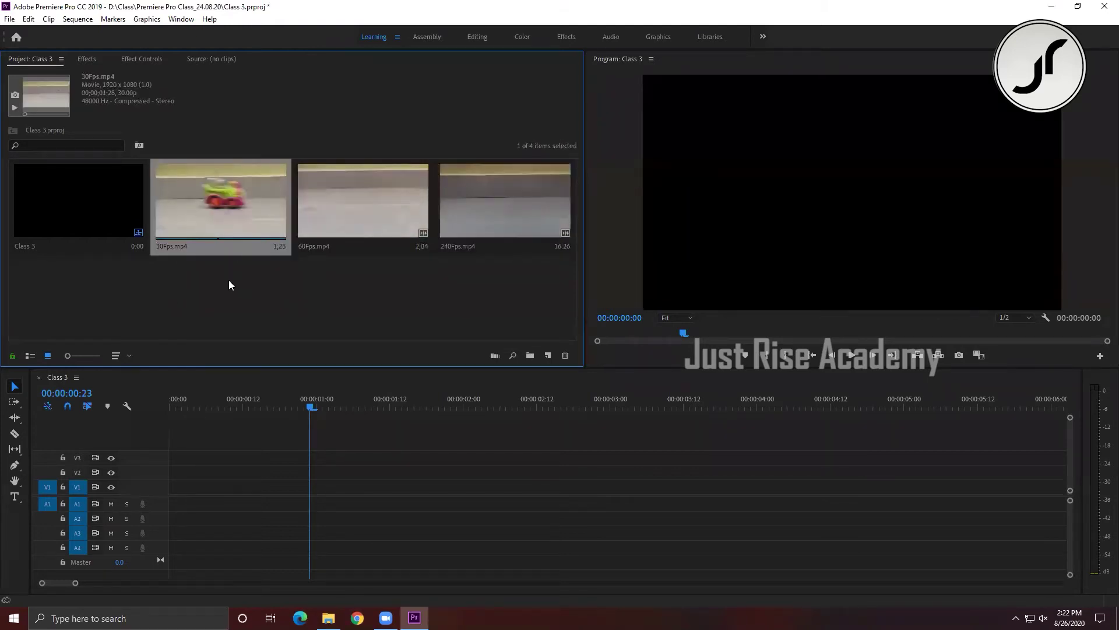
pyautogui.moveTo(236, 200); pyautogui.dragTo(156, 495)
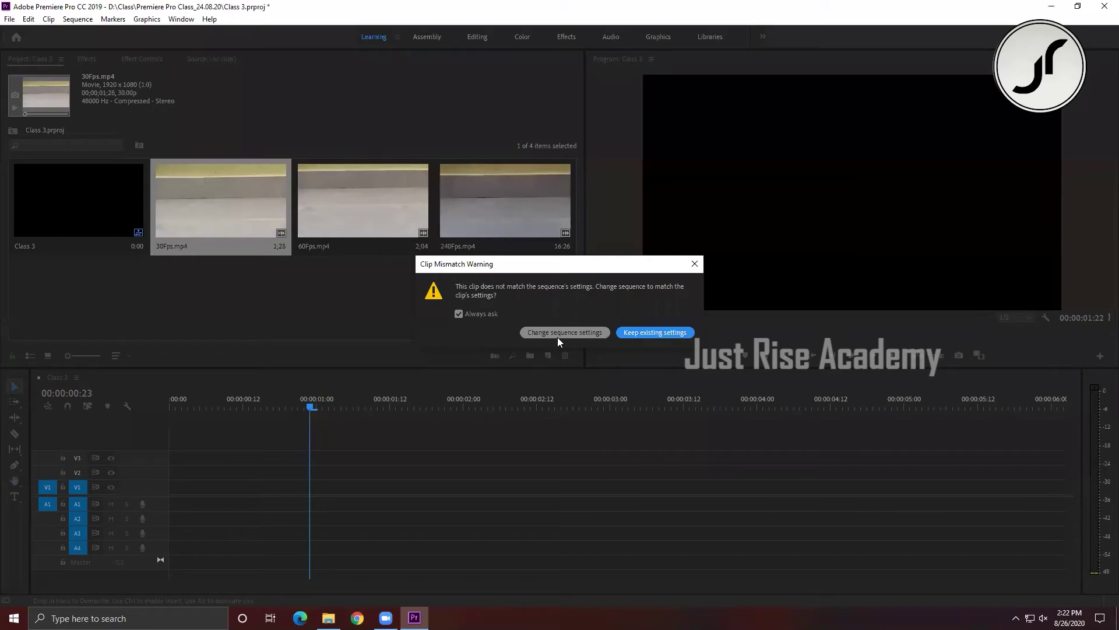
# Keep existing sequence settings, undo the placement, and preview 30Fps.mp4 in the Source monitor.
pyautogui.click(694, 264)
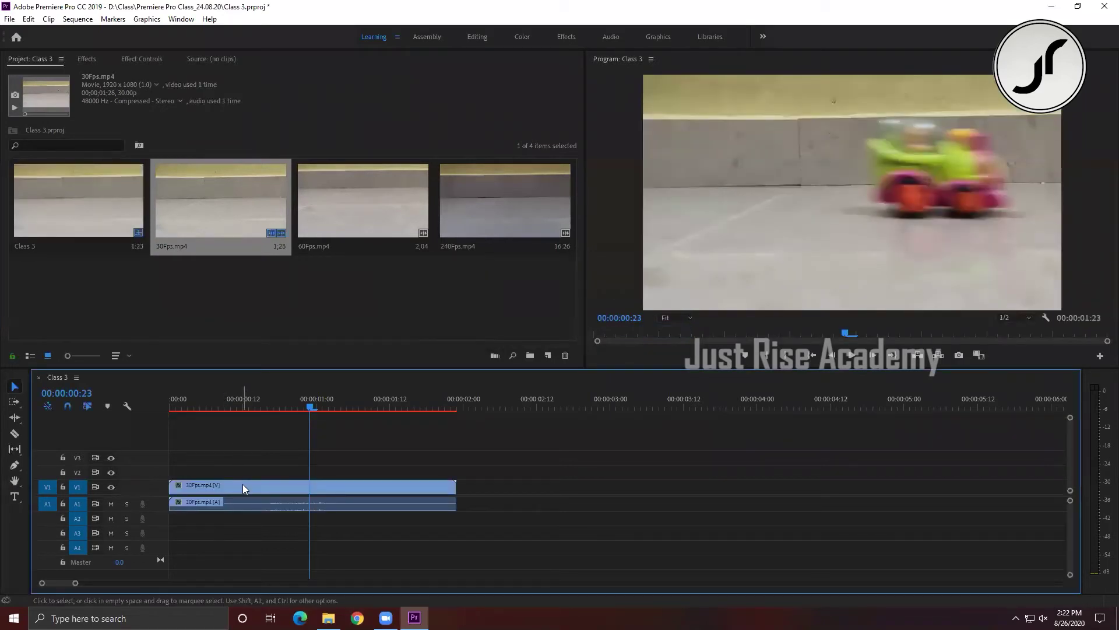
pyautogui.click(285, 312)
pyautogui.hotkey('ctrl', 'z')
pyautogui.doubleClick(253, 209)
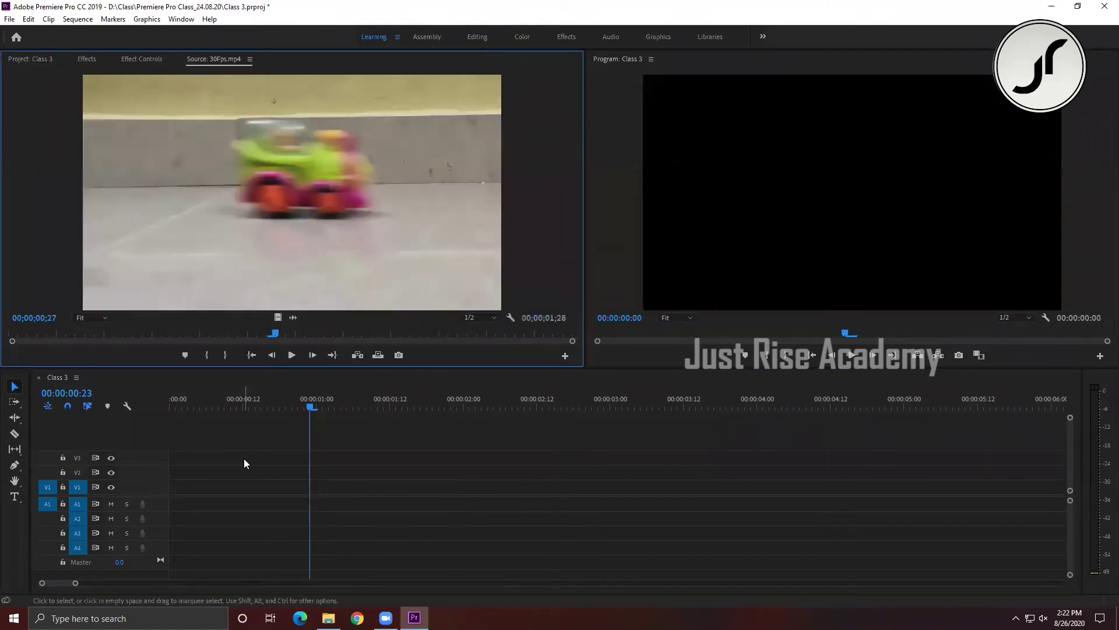
pyautogui.click(31, 59)
# Place 30Fps.mp4 on V1 and A1 again with existing settings, then remove it.
pyautogui.moveTo(208, 202); pyautogui.dragTo(481, 449)
pyautogui.click(657, 328)
pyautogui.click(251, 487)
pyautogui.press('Delete')
# Check the 24 fps Sequence Settings, save, then drop 30Fps.mp4 on V1/A1 keeping those settings.
pyautogui.click(78, 18)
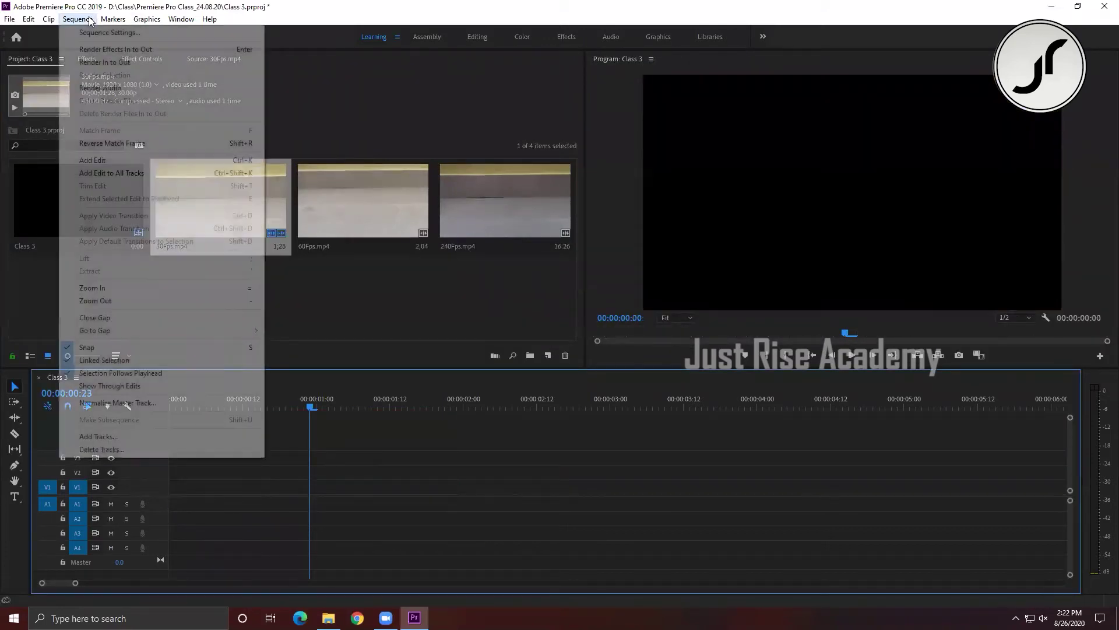
pyautogui.click(81, 32)
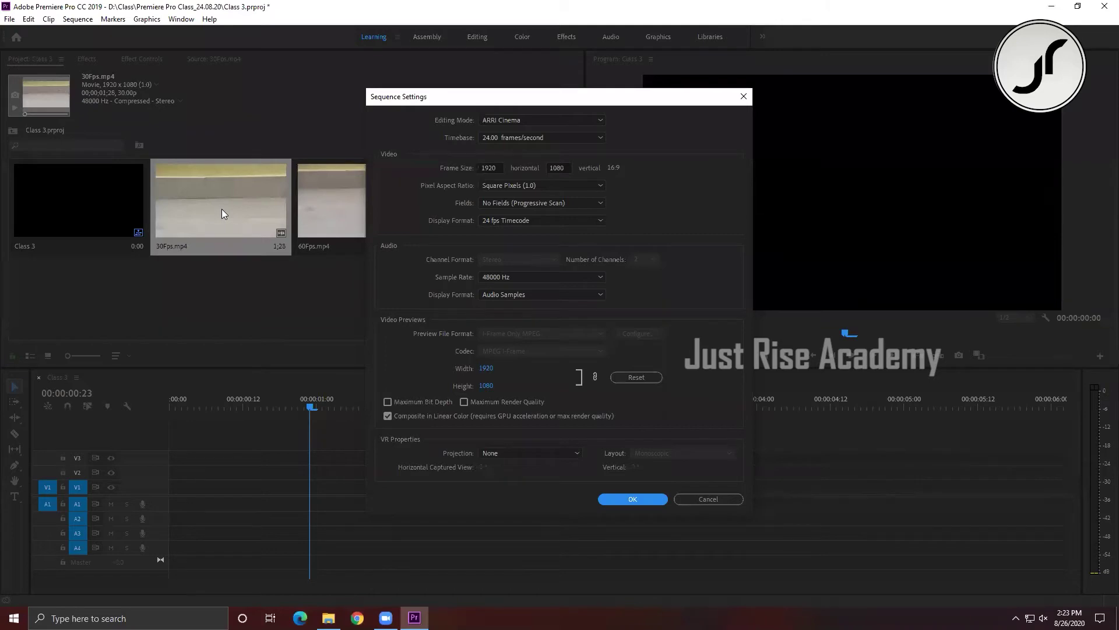
pyautogui.click(702, 495)
pyautogui.hotkey('ctrl', 's')
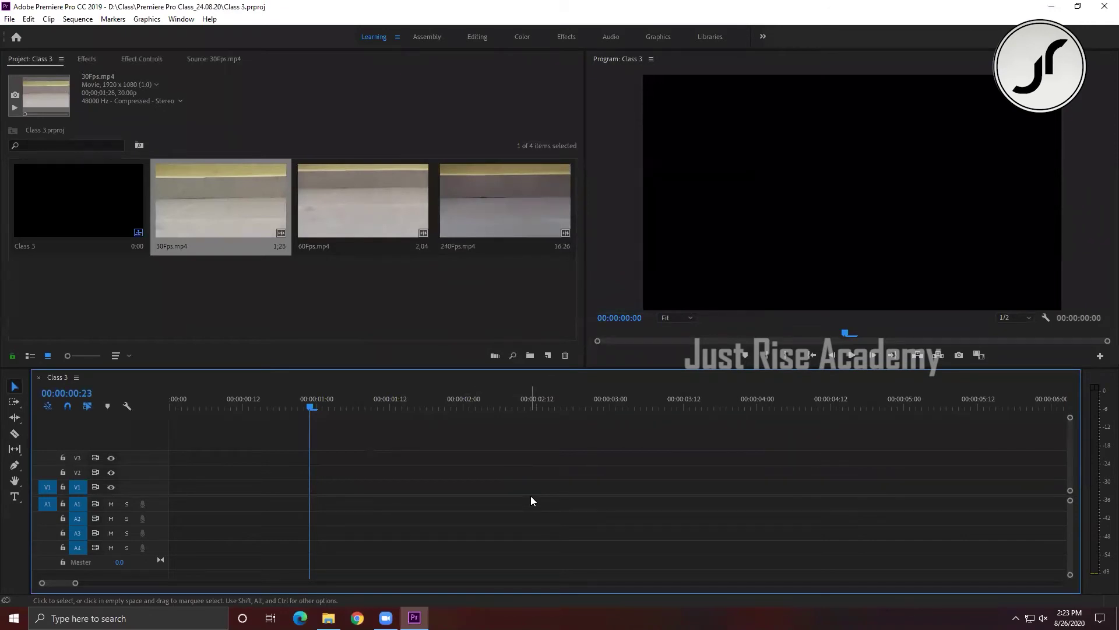
pyautogui.moveTo(223, 195); pyautogui.dragTo(175, 490)
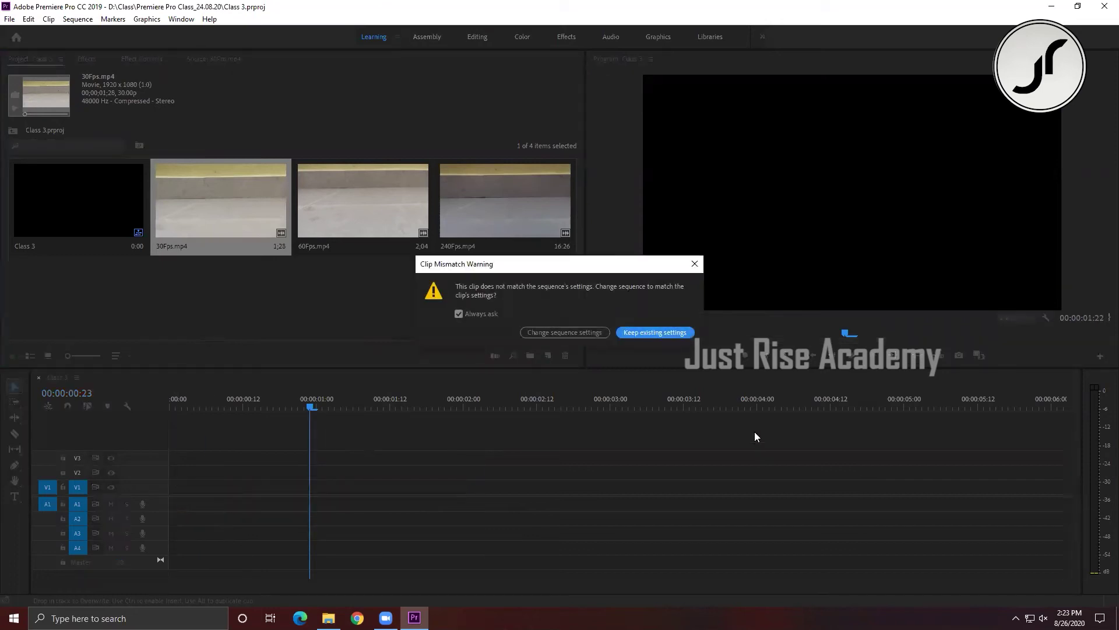
pyautogui.click(640, 337)
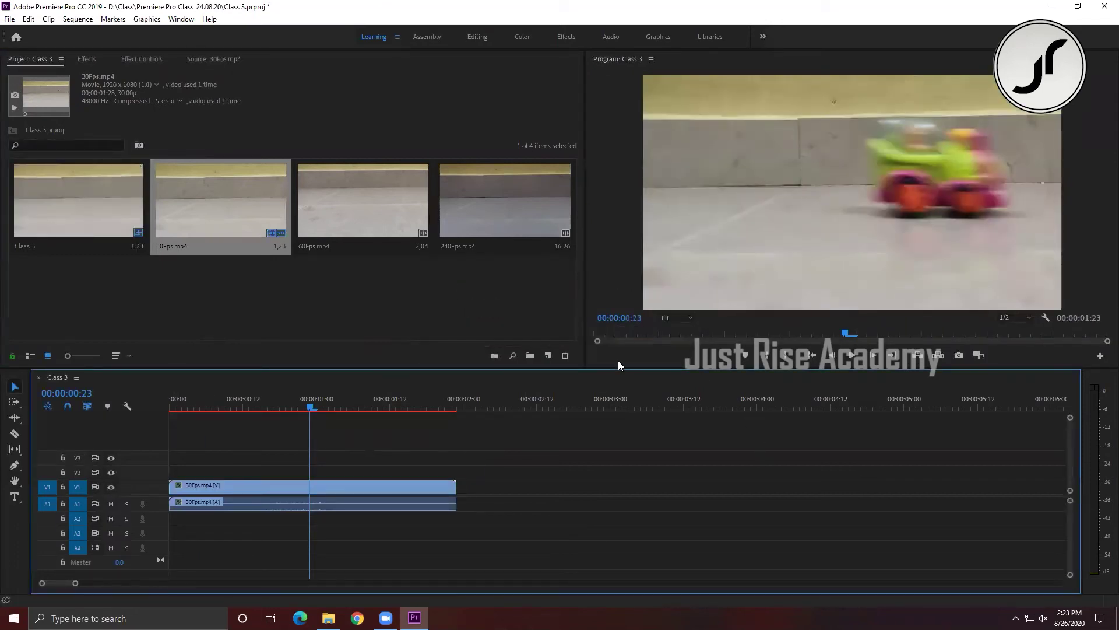
# Play the sequence, then unlink 30Fps.mp4 and delete its audio from A1.
pyautogui.press('Home')
pyautogui.press('space')
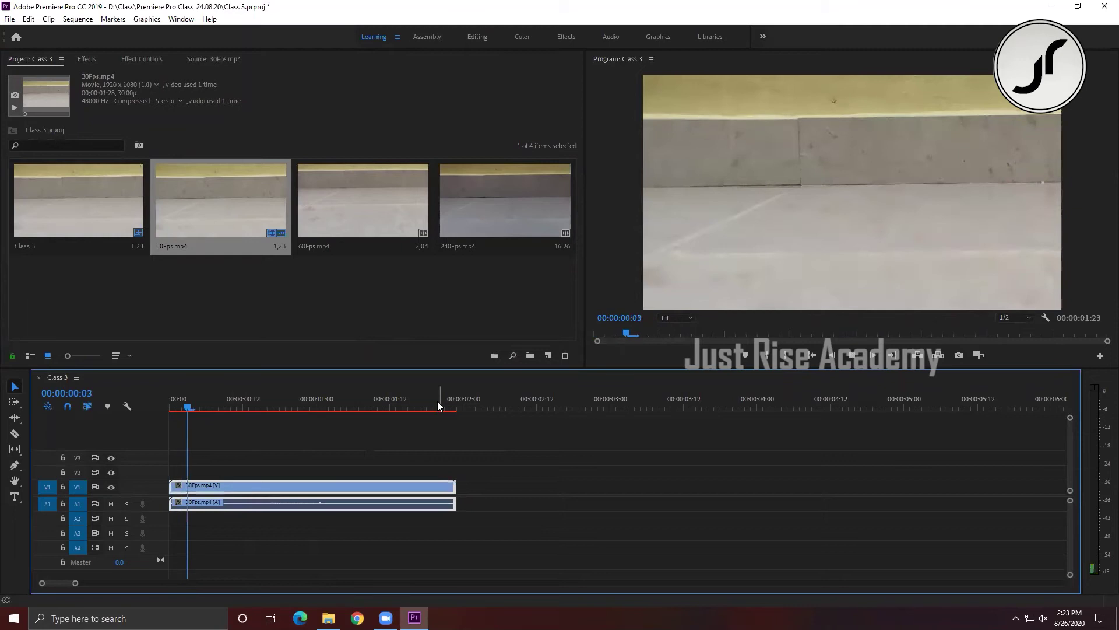
pyautogui.moveTo(239, 407); pyautogui.dragTo(164, 408)
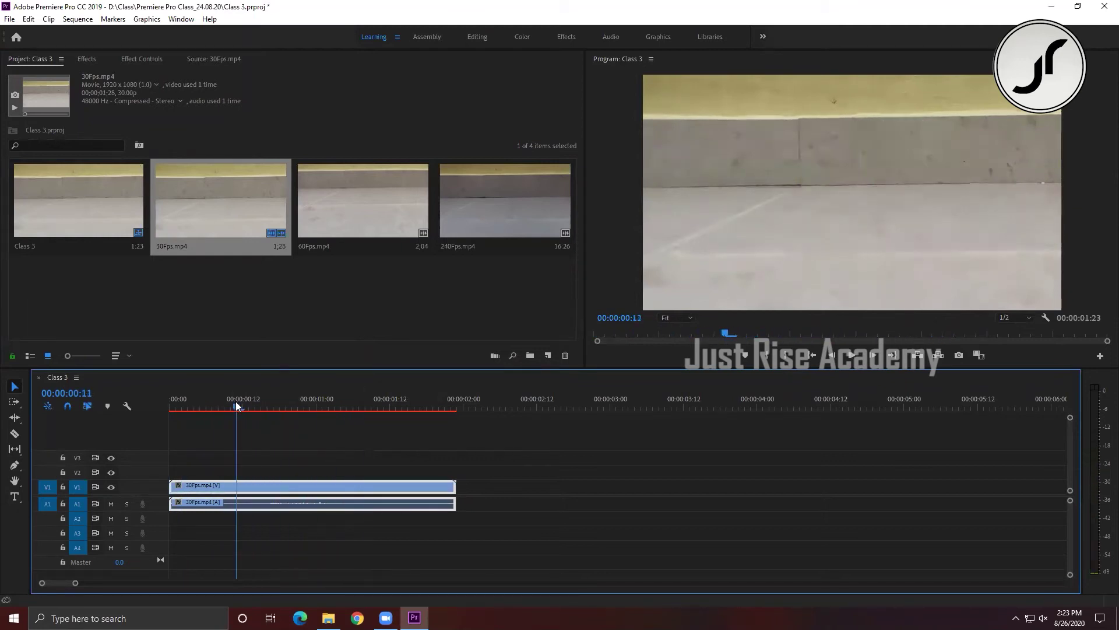
pyautogui.rightClick(245, 485)
pyautogui.click(275, 222)
pyautogui.click(333, 504)
pyautogui.press('Delete')
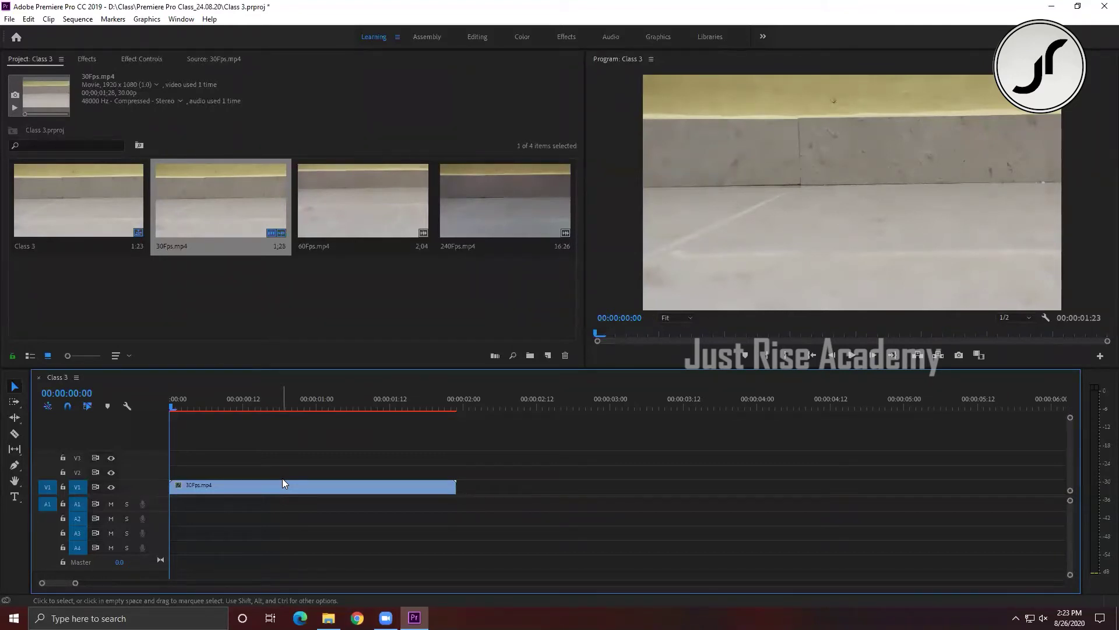
# Scrub and replay the video-only 30Fps clip, ending around 00:00:01:22.
pyautogui.moveTo(324, 406)
pyautogui.mouseDown()
pyautogui.moveTo(452, 407)
pyautogui.moveTo(434, 410)
pyautogui.mouseUp()
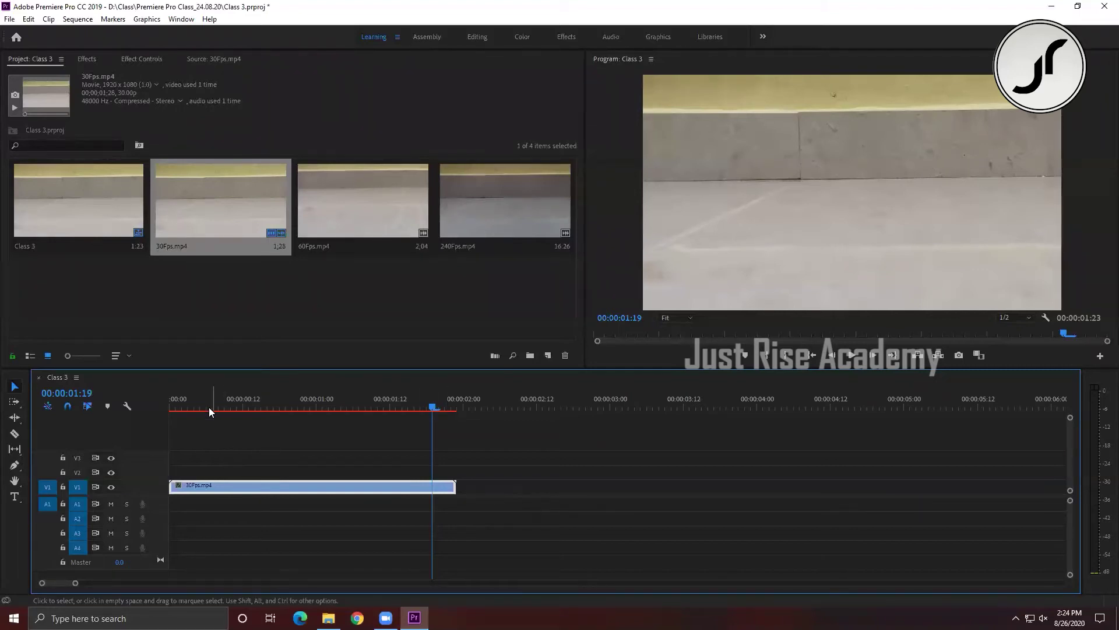
pyautogui.press('Home')
pyautogui.press('space')
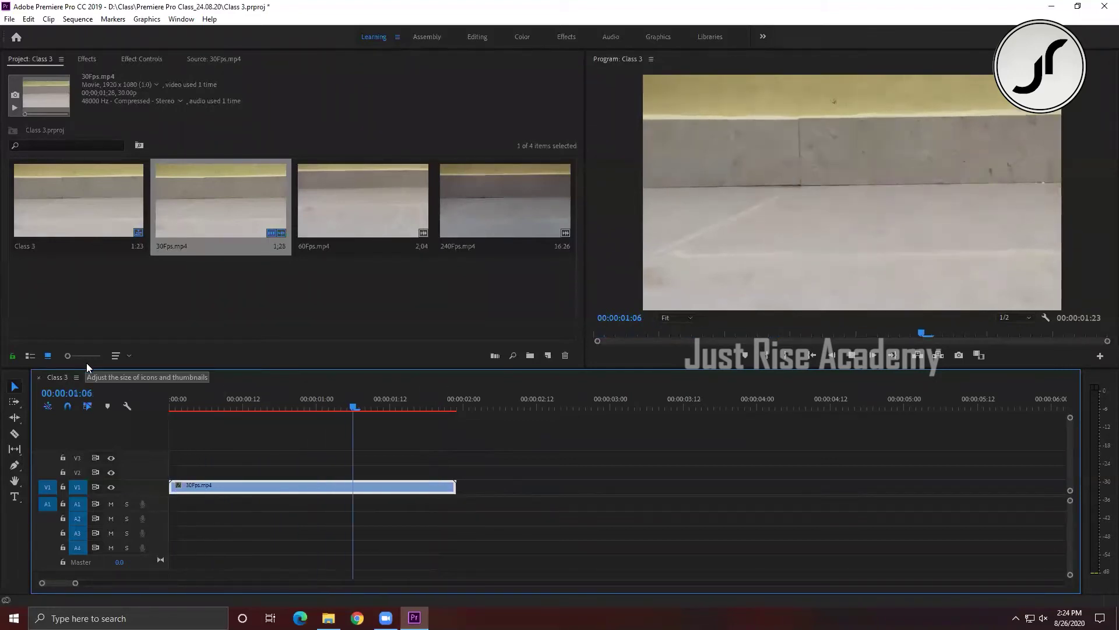
pyautogui.click(176, 408)
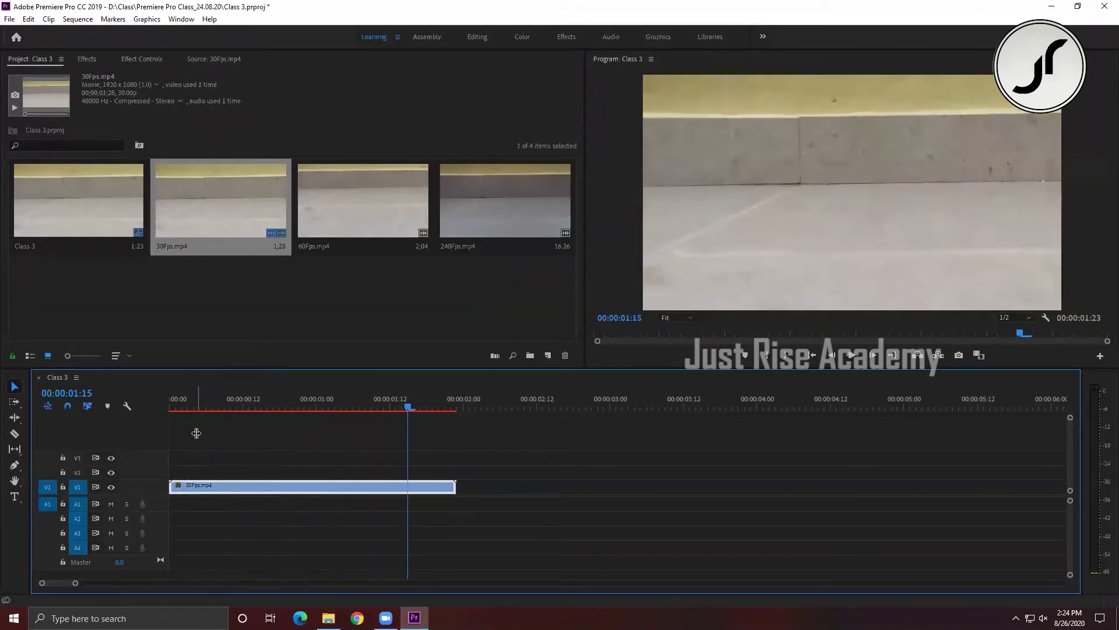
pyautogui.press('Home')
pyautogui.press('space')
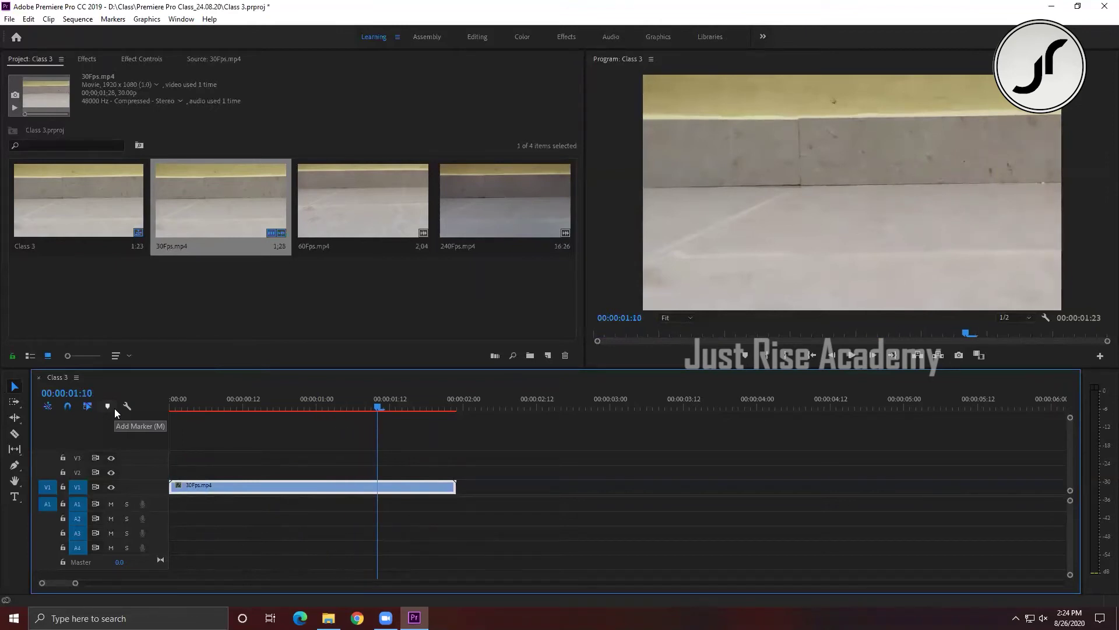
# Place 240Fps.mp4 right after the 30Fps clip and play from its start.
pyautogui.moveTo(478, 196); pyautogui.dragTo(506, 498)
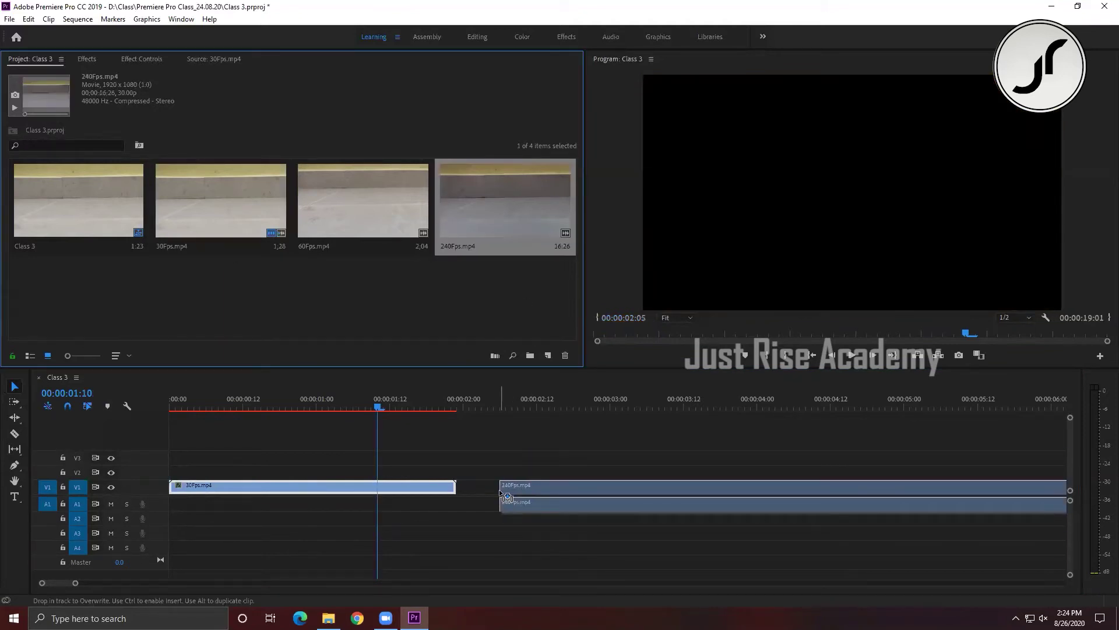
pyautogui.moveTo(506, 497); pyautogui.dragTo(493, 499)
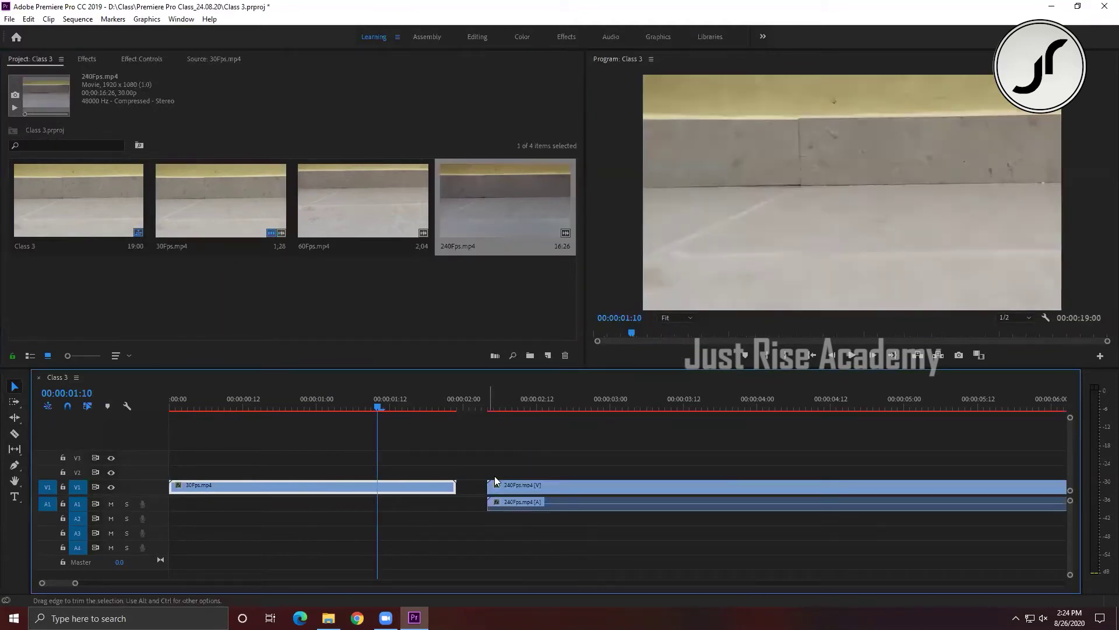
pyautogui.click(488, 405)
pyautogui.press('space')
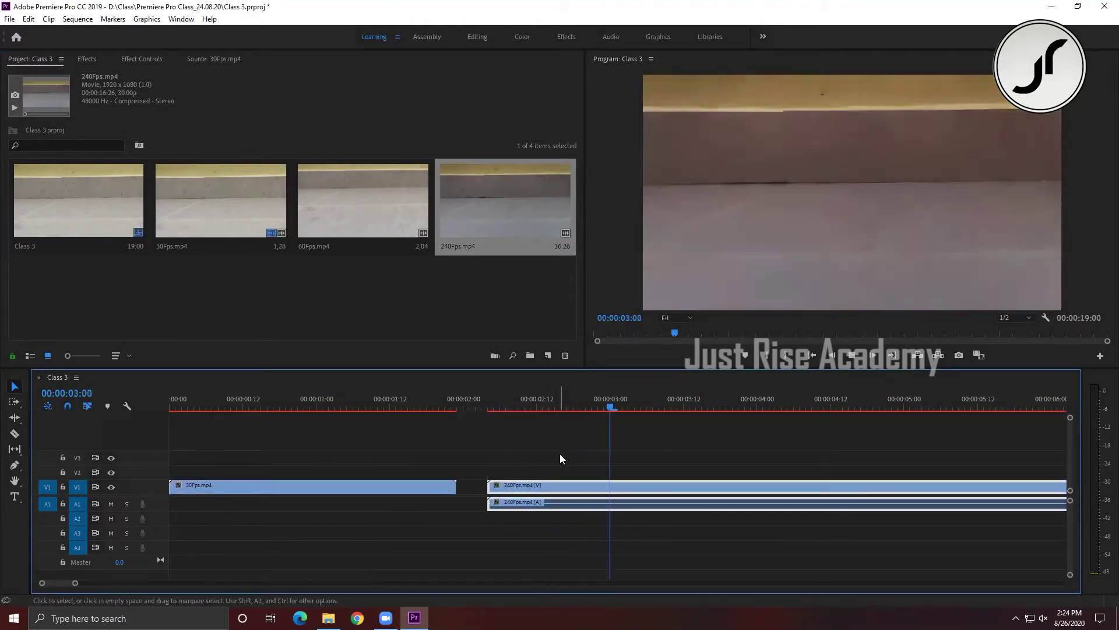
# Fit the 00:00:19:00 sequence in view, scrub back through 240Fps, and select its video and audio.
pyautogui.press('\\')
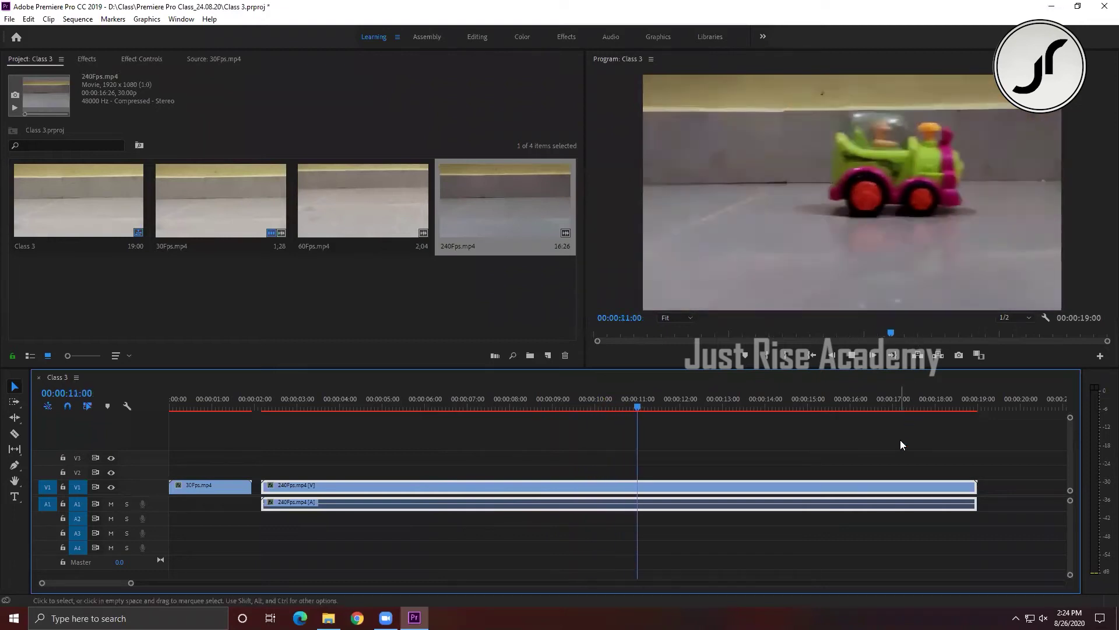
pyautogui.moveTo(677, 406); pyautogui.dragTo(539, 410)
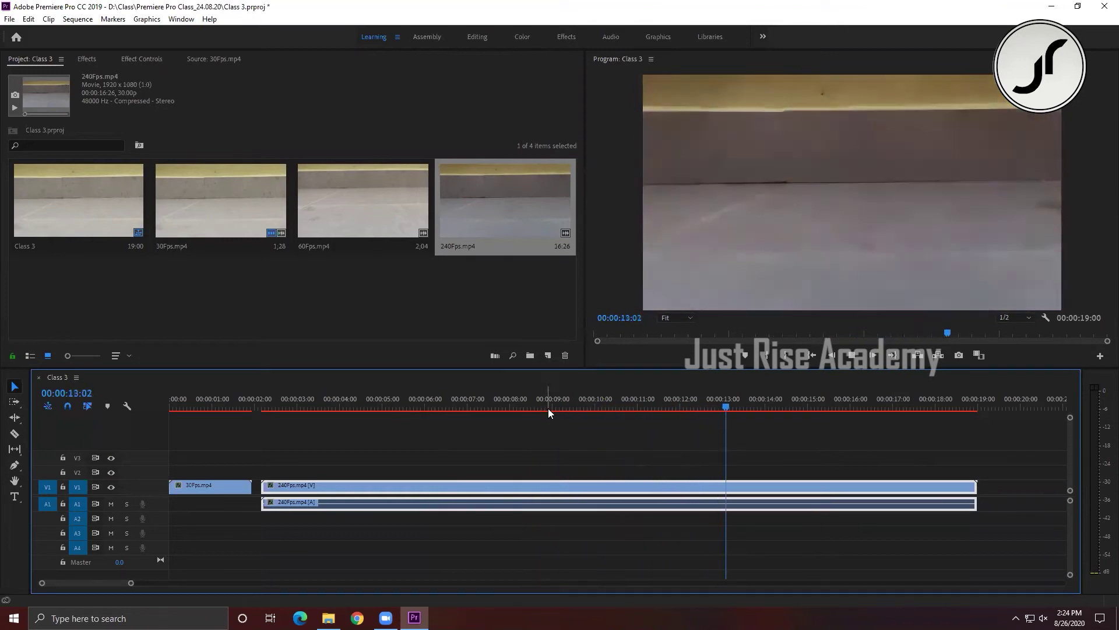
pyautogui.press('space')
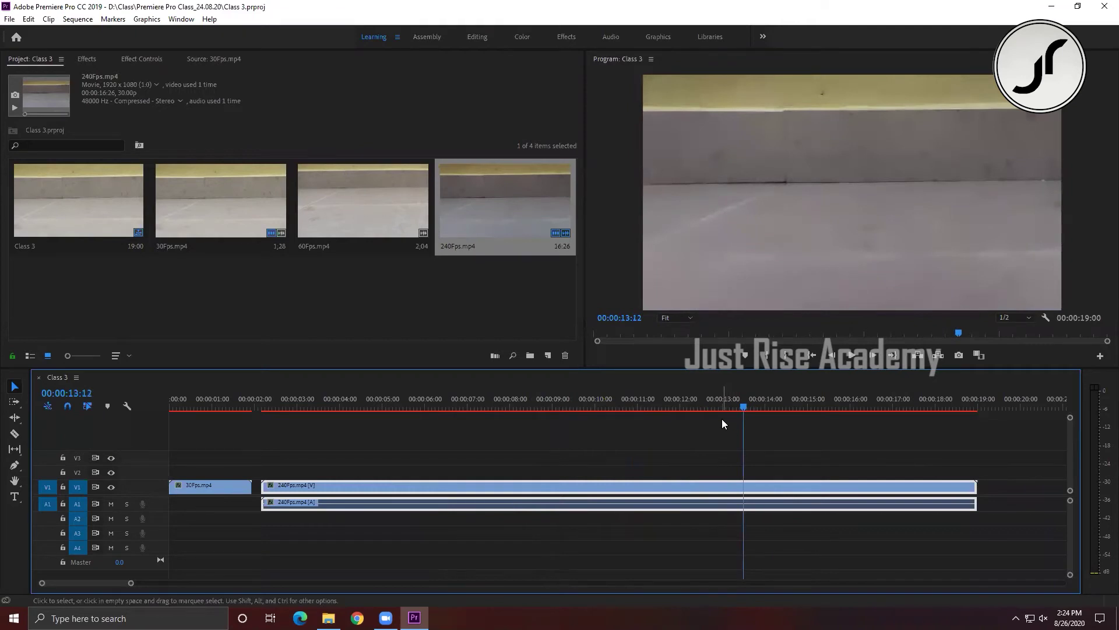
pyautogui.moveTo(497, 434); pyautogui.dragTo(866, 504)
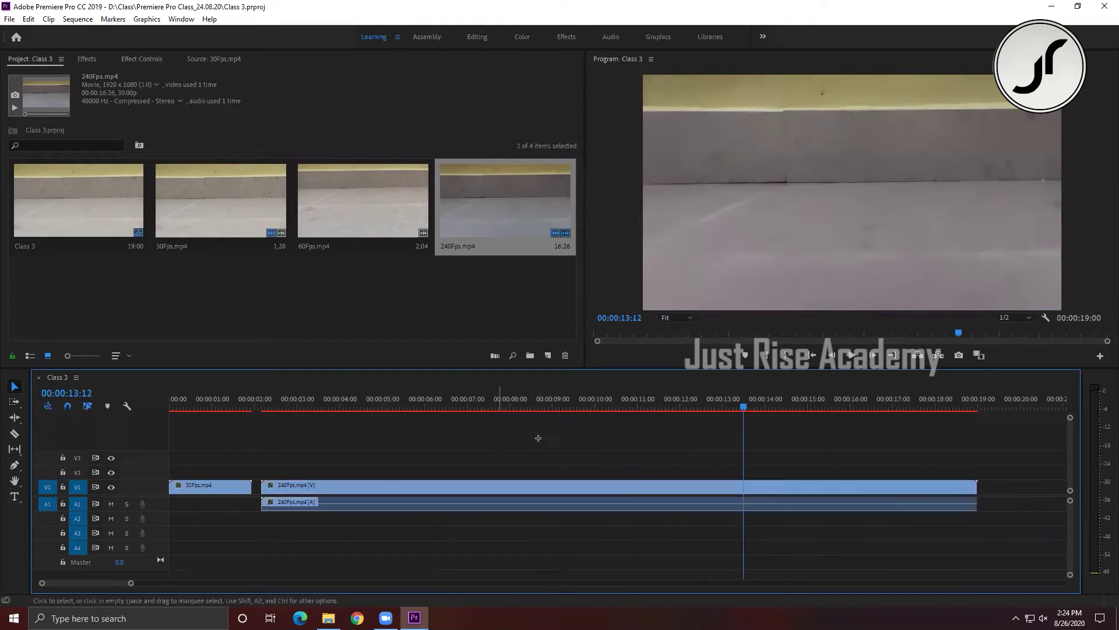
# Unlink the 240Fps clip, delete its A1 audio, and scrub around the four-second mark.
pyautogui.rightClick(574, 491)
pyautogui.click(619, 221)
pyautogui.press('Delete')
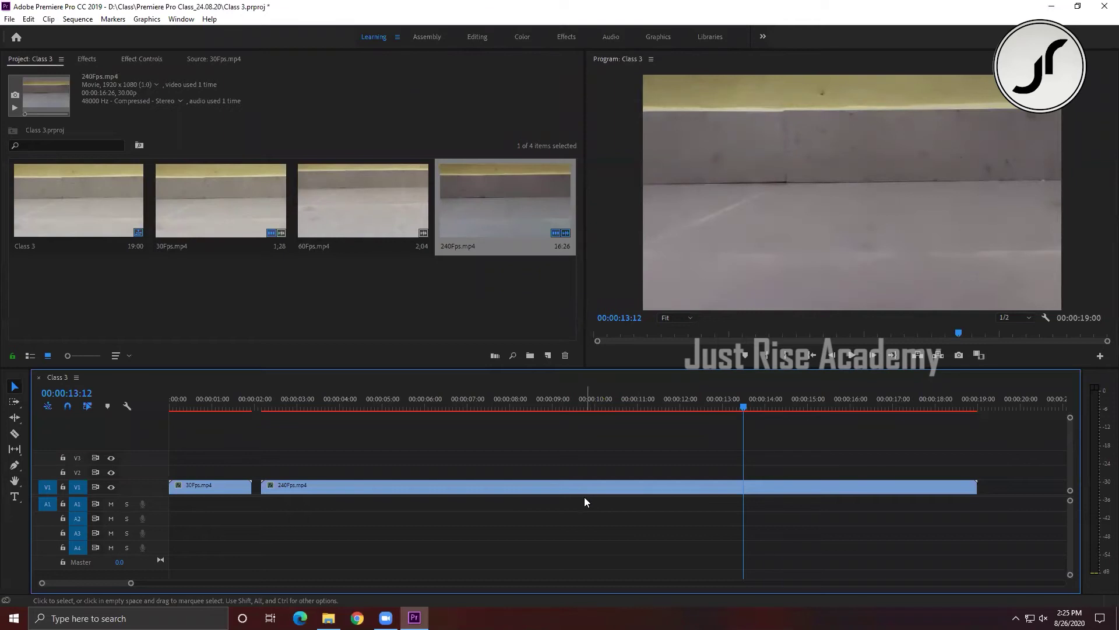
pyautogui.moveTo(284, 404); pyautogui.dragTo(352, 408)
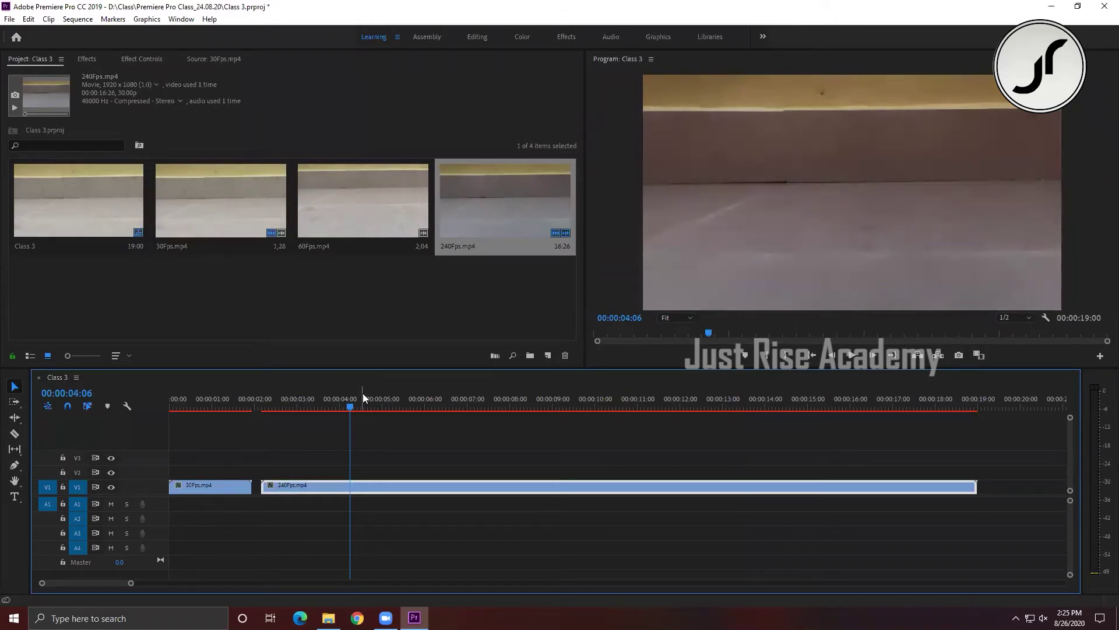
pyautogui.moveTo(350, 407)
pyautogui.mouseDown()
pyautogui.moveTo(373, 407)
pyautogui.moveTo(362, 407)
pyautogui.mouseUp()
pyautogui.click(495, 198)
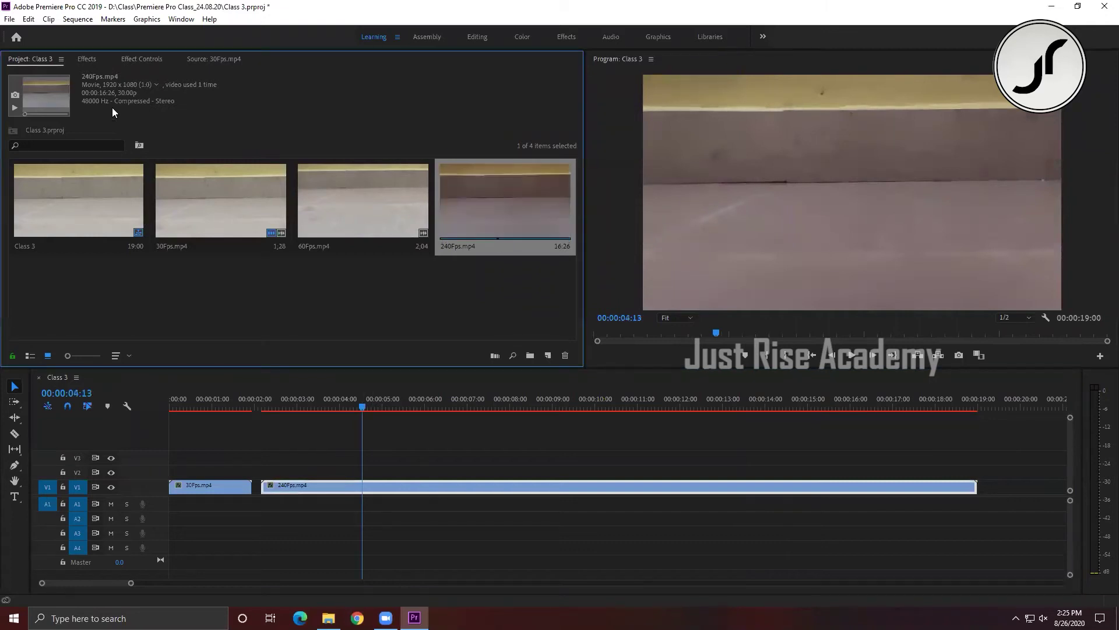
# Open 240Fps.mp4 in the Source Monitor and mark In and Out around the toy-train pass.
pyautogui.doubleClick(501, 225)
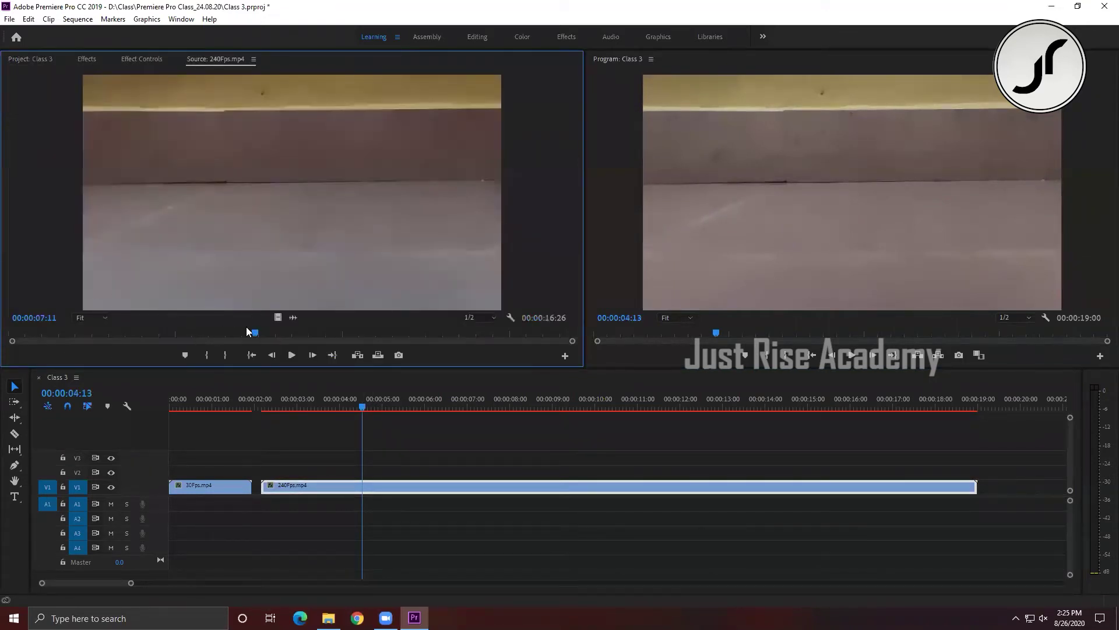
pyautogui.moveTo(251, 333); pyautogui.dragTo(235, 341)
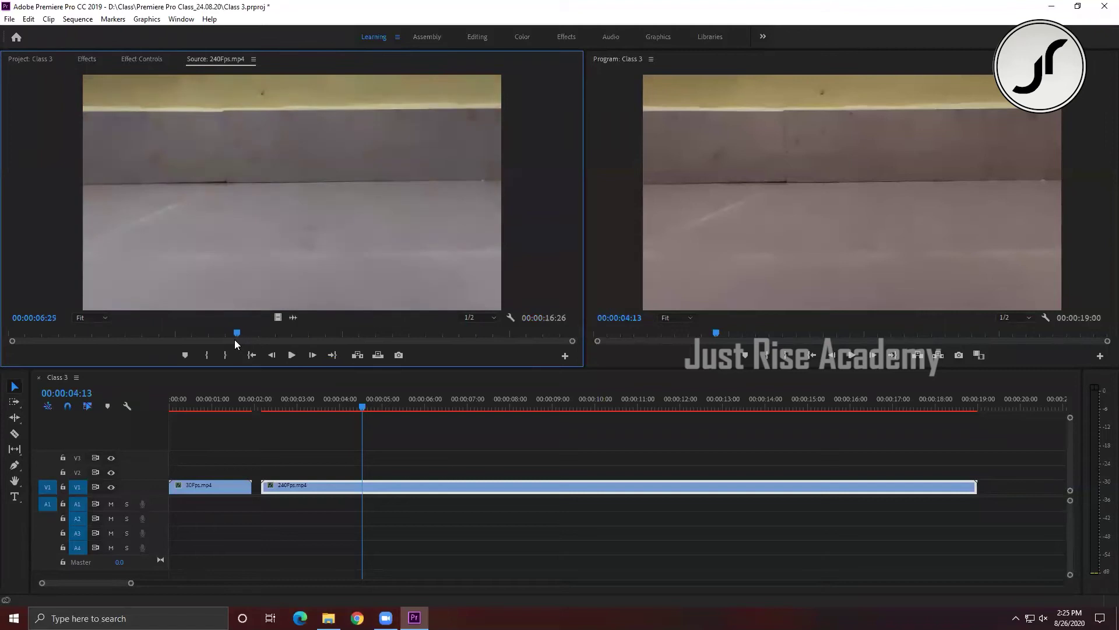
pyautogui.click(207, 355)
pyautogui.moveTo(236, 332)
pyautogui.mouseDown()
pyautogui.moveTo(410, 337)
pyautogui.moveTo(394, 340)
pyautogui.mouseUp()
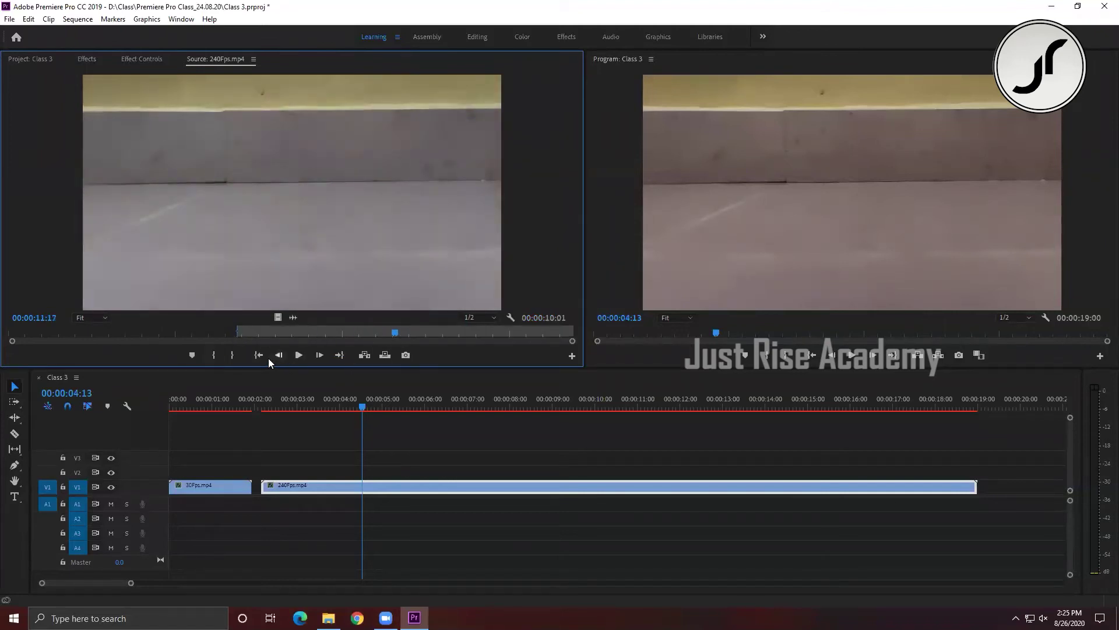
pyautogui.click(232, 355)
# Replace the long 240Fps clip with the 00:00:04:23 marked range after 30Fps and play it.
pyautogui.click(418, 493)
pyautogui.press('Delete')
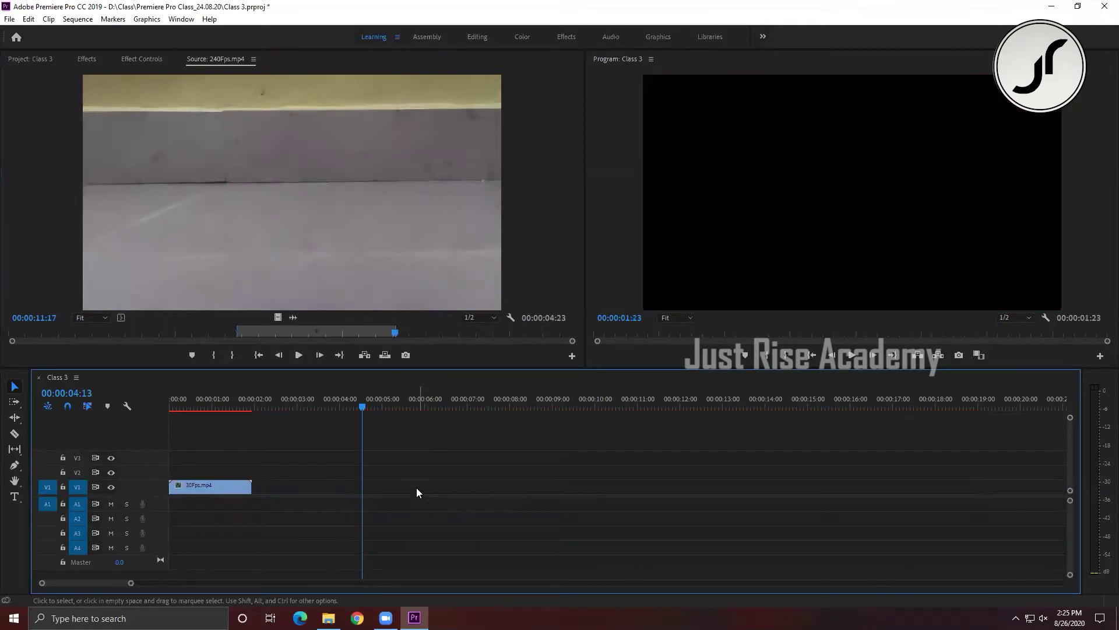
pyautogui.moveTo(291, 193); pyautogui.dragTo(302, 487)
pyautogui.click(302, 407)
pyautogui.press('space')
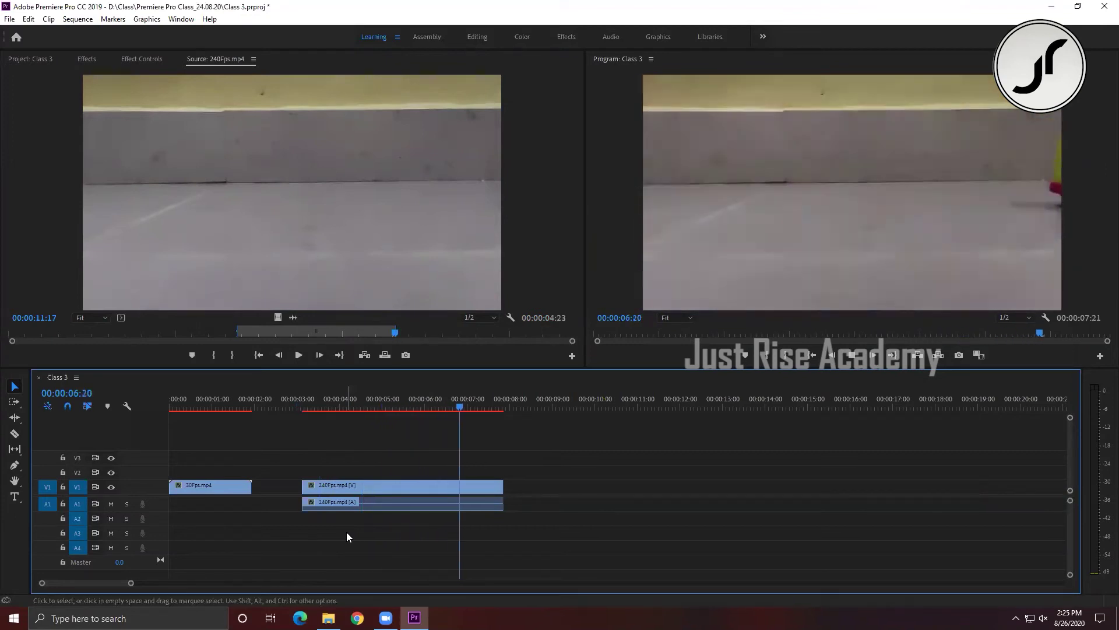
# Select the trimmed 240Fps clip and scrub to review the toy train passing through frame.
pyautogui.moveTo(560, 507); pyautogui.dragTo(497, 451)
pyautogui.moveTo(461, 407); pyautogui.dragTo(393, 415)
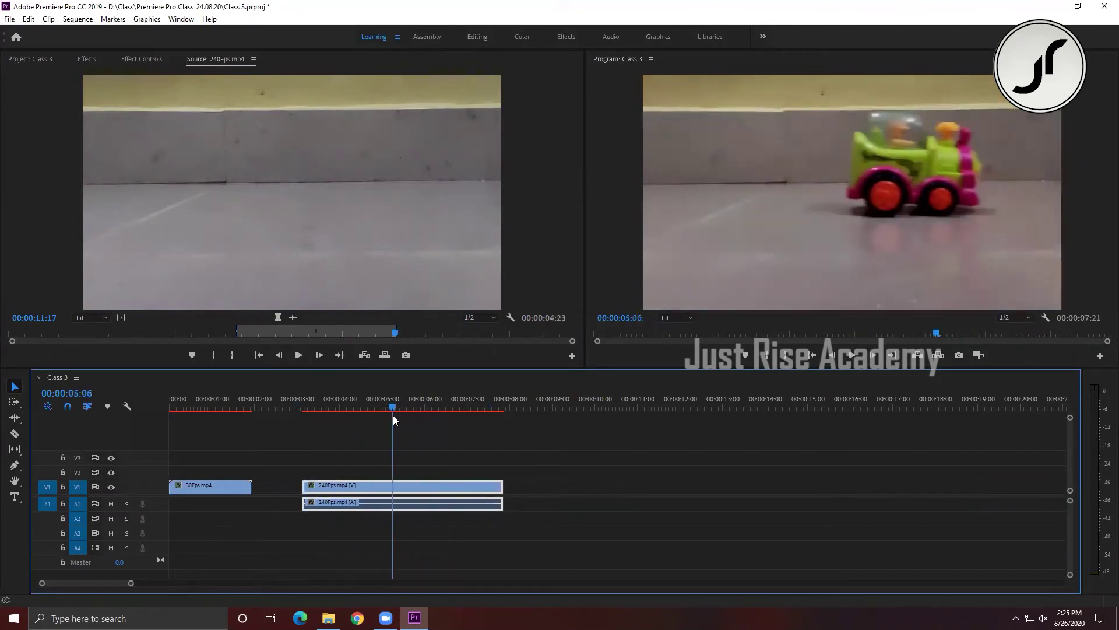
pyautogui.moveTo(393, 415)
pyautogui.mouseDown()
pyautogui.moveTo(414, 431)
pyautogui.moveTo(381, 435)
pyautogui.mouseUp()
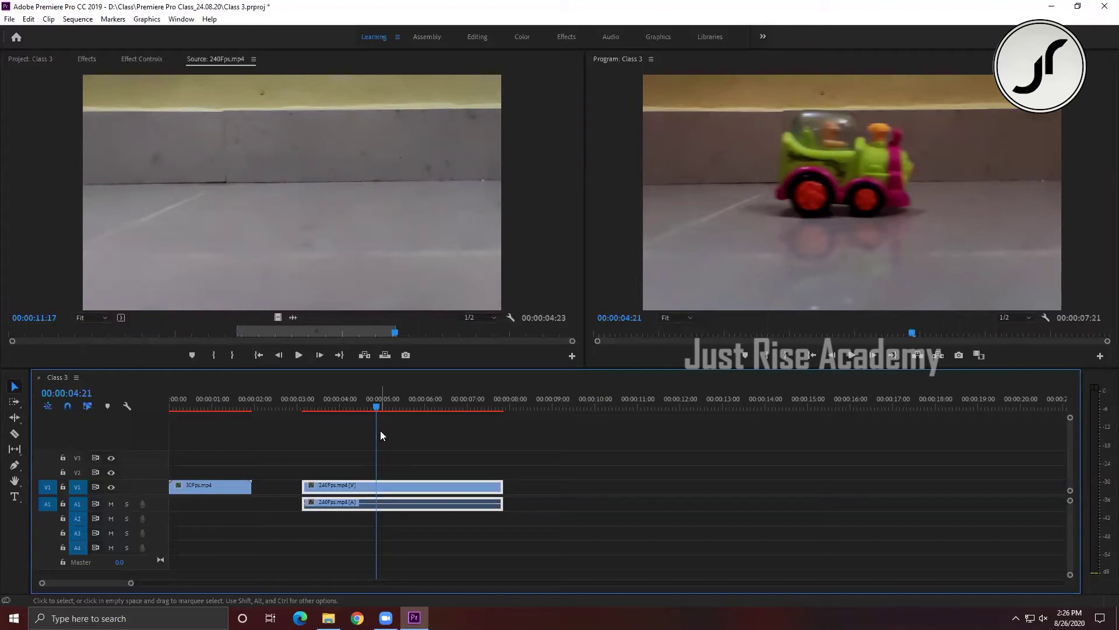
# Save the Class 3 project, scrub the toy-train frames, and return to the project bin at 4:21.
pyautogui.hotkey('ctrl', 's')
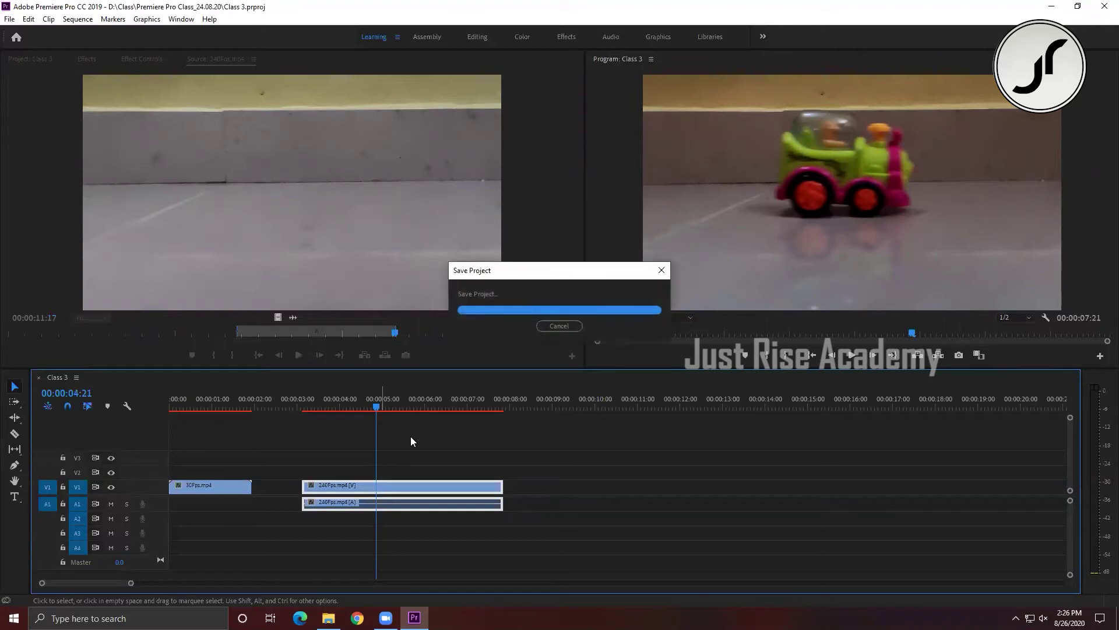
pyautogui.click(392, 408)
pyautogui.moveTo(401, 407); pyautogui.dragTo(422, 415)
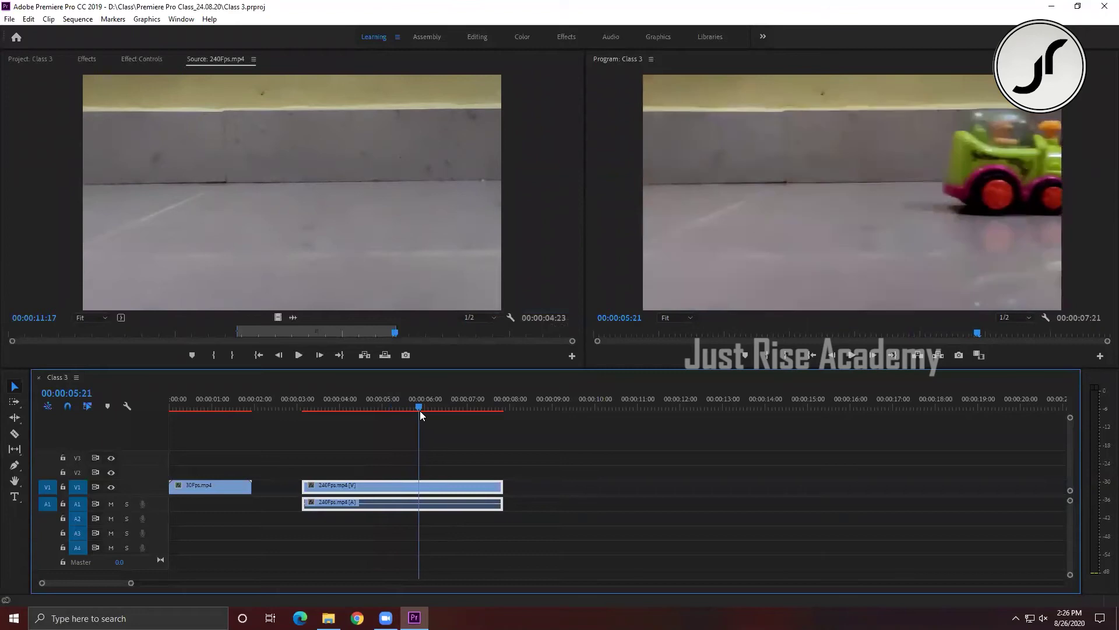
pyautogui.moveTo(423, 412)
pyautogui.mouseDown()
pyautogui.moveTo(385, 406)
pyautogui.moveTo(428, 411)
pyautogui.mouseUp()
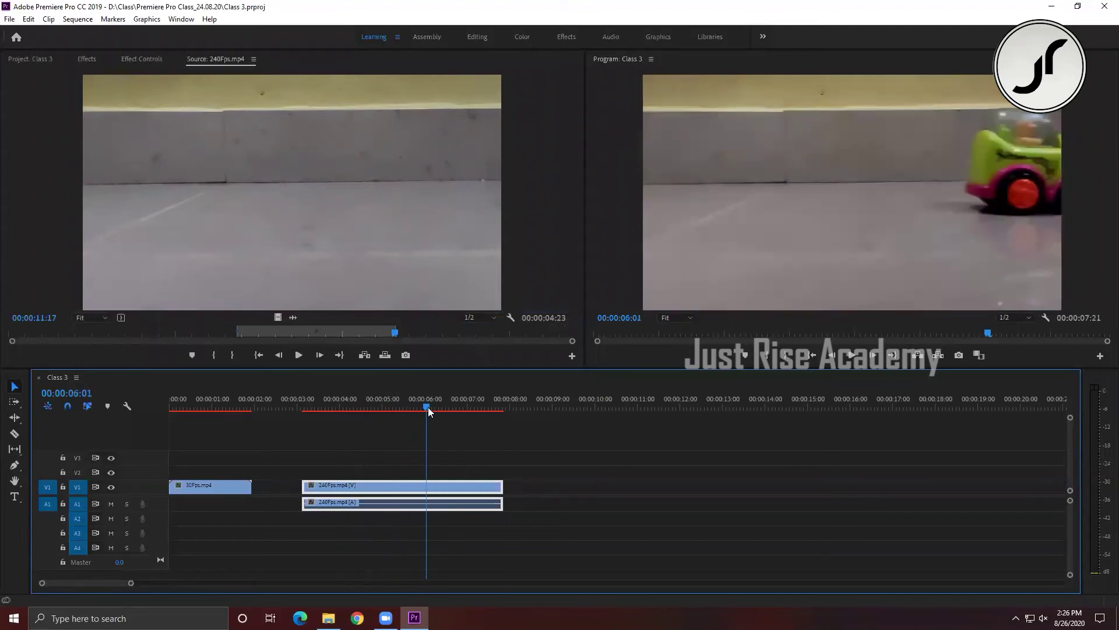
pyautogui.click(174, 406)
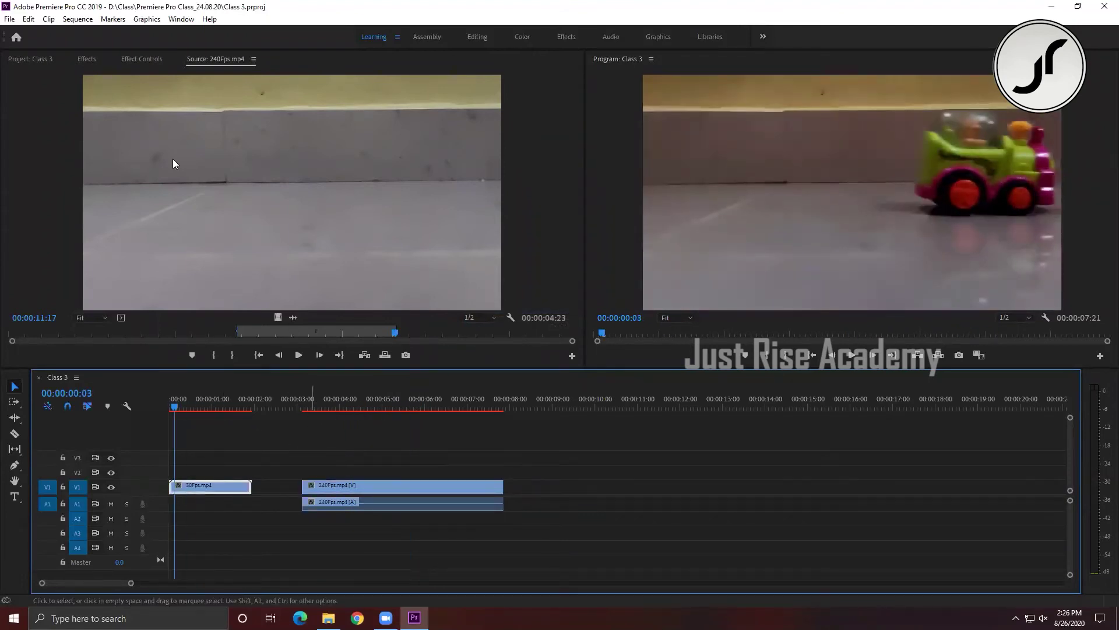
pyautogui.click(30, 59)
pyautogui.click(376, 406)
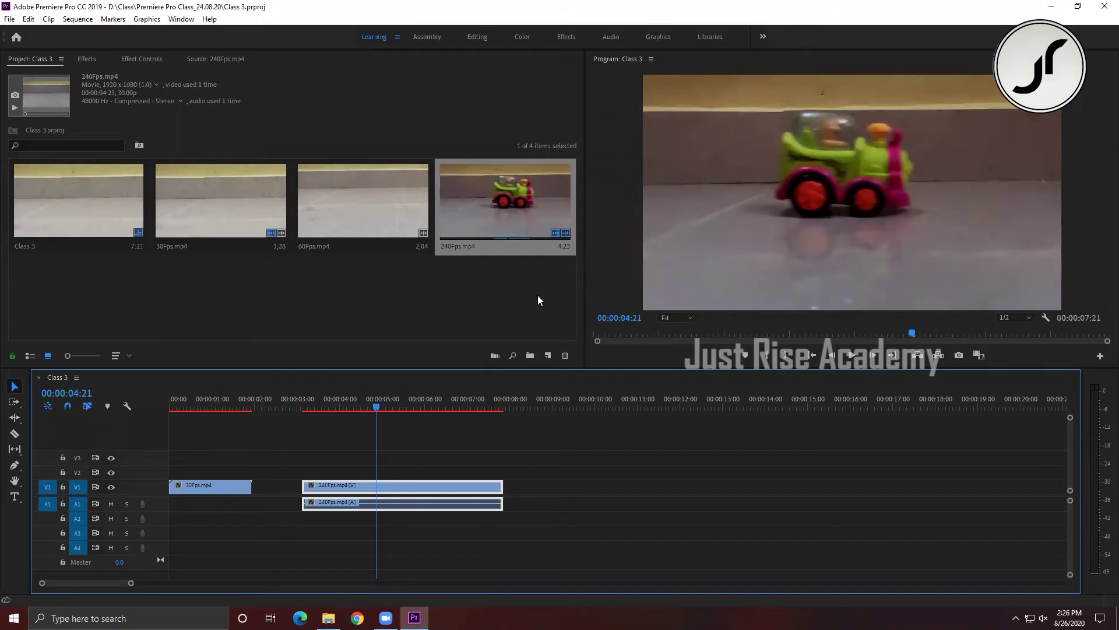
# Open and dismiss the 240Fps.mp4 item's options, then settle the playhead back at 4:21.
pyautogui.rightClick(506, 206)
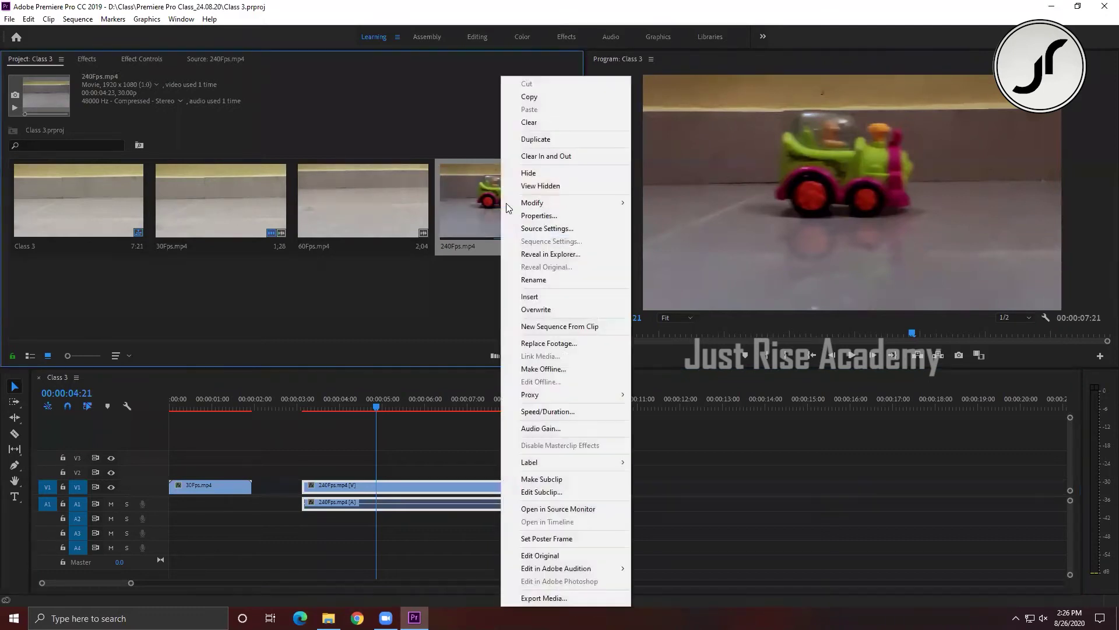
pyautogui.click(438, 289)
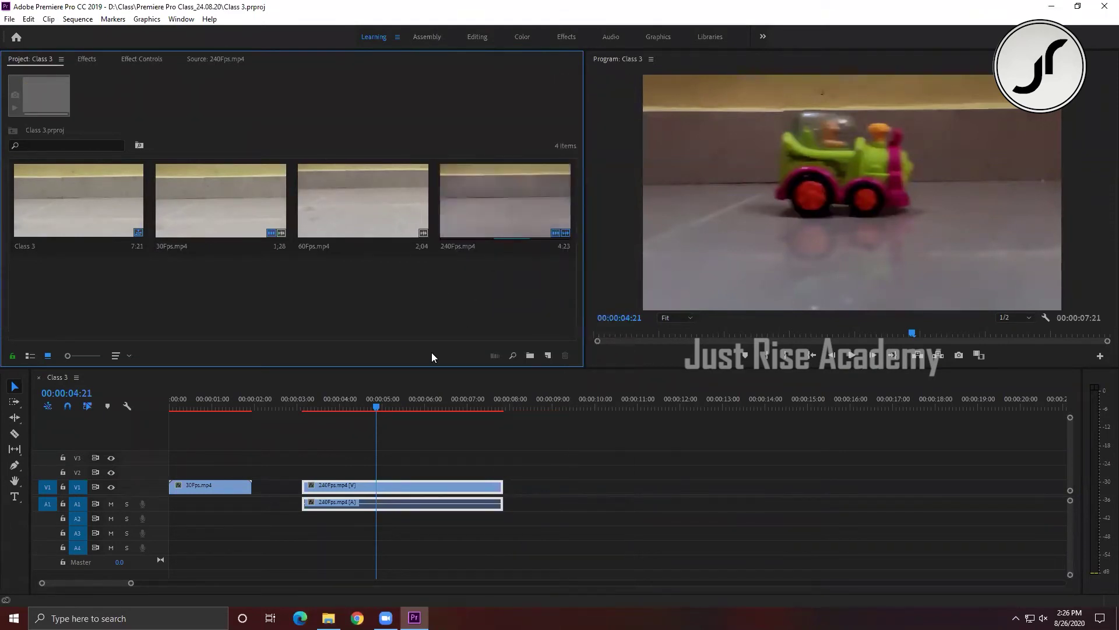
pyautogui.click(376, 411)
pyautogui.moveTo(374, 409); pyautogui.dragTo(374, 408)
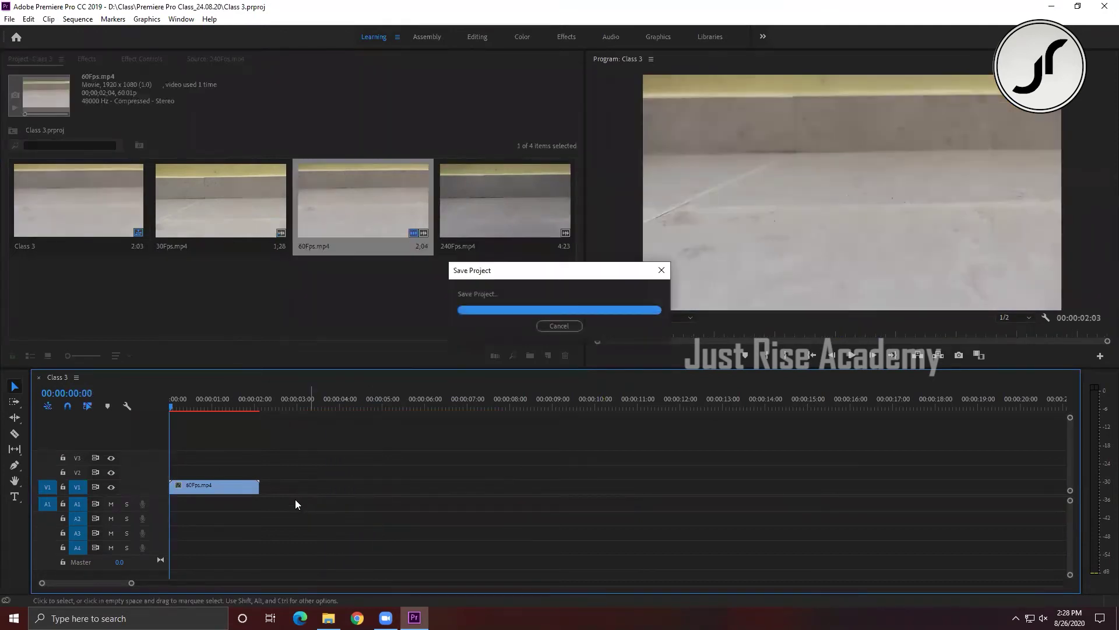
# Fit the 60Fps clip in the timeline and play it repeatedly from different points.
pyautogui.press('\\')
pyautogui.press('space')
pyautogui.press('space')
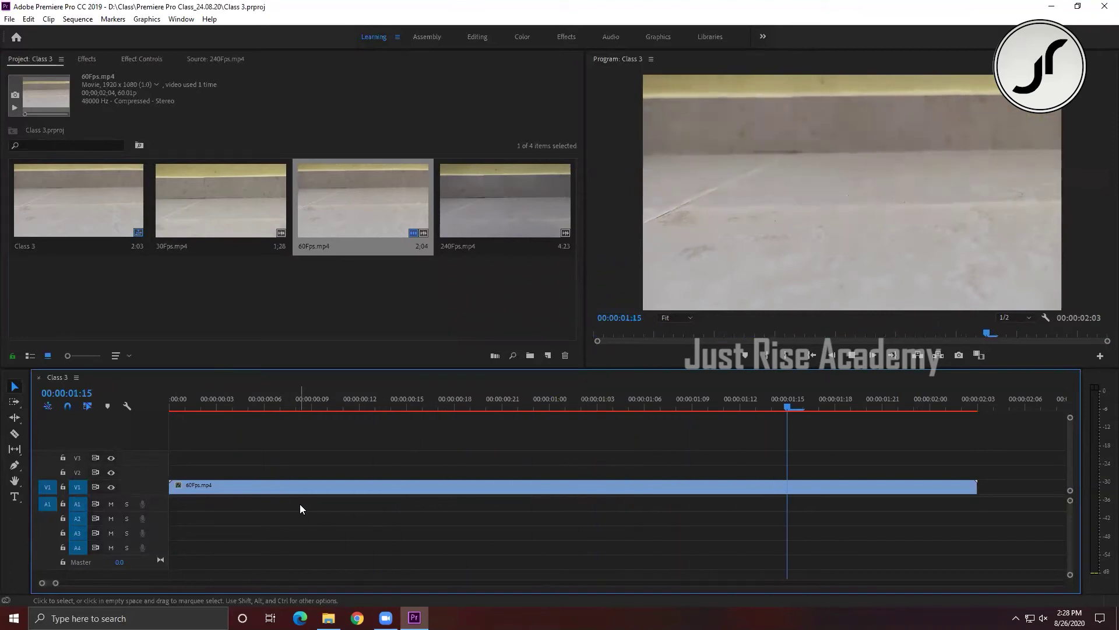
pyautogui.click(326, 407)
pyautogui.click(252, 408)
pyautogui.press('space')
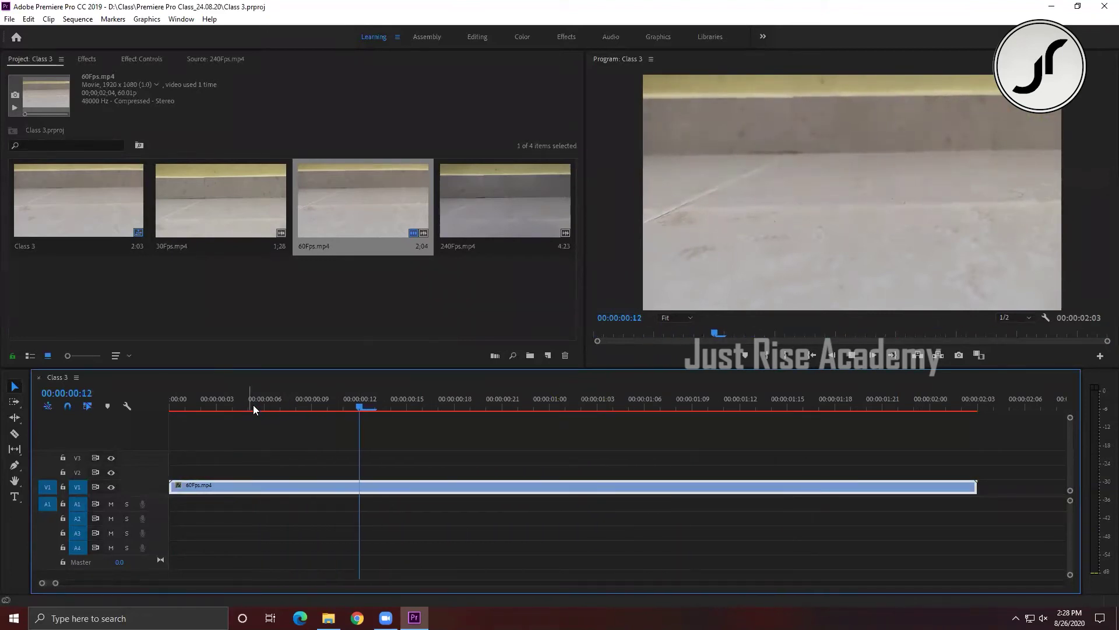
pyautogui.click(554, 407)
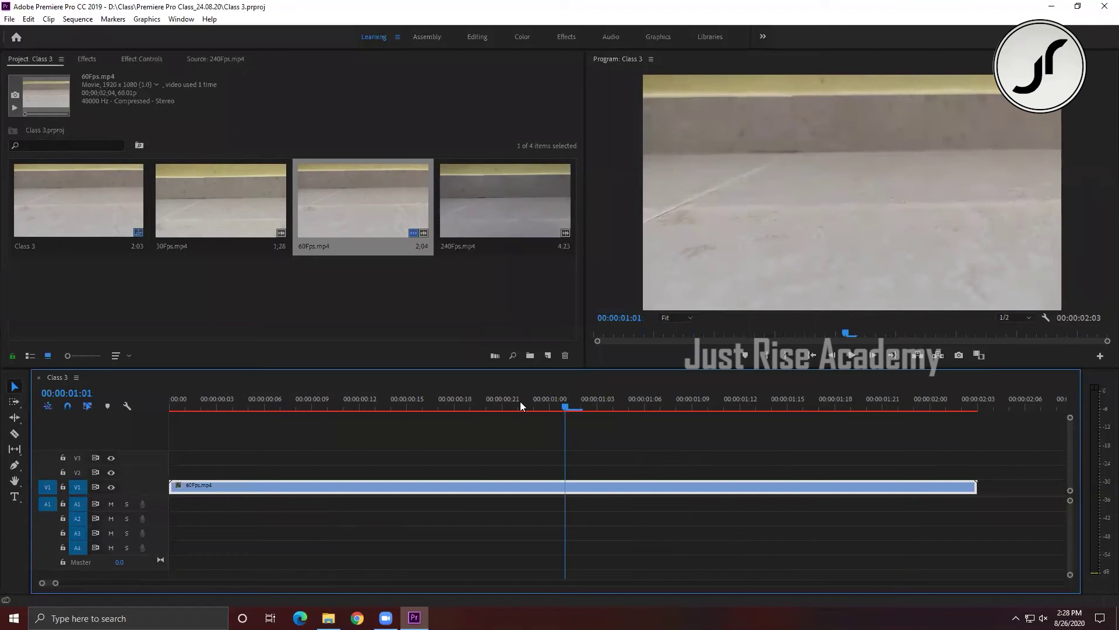
pyautogui.click(440, 407)
pyautogui.click(701, 407)
pyautogui.click(203, 407)
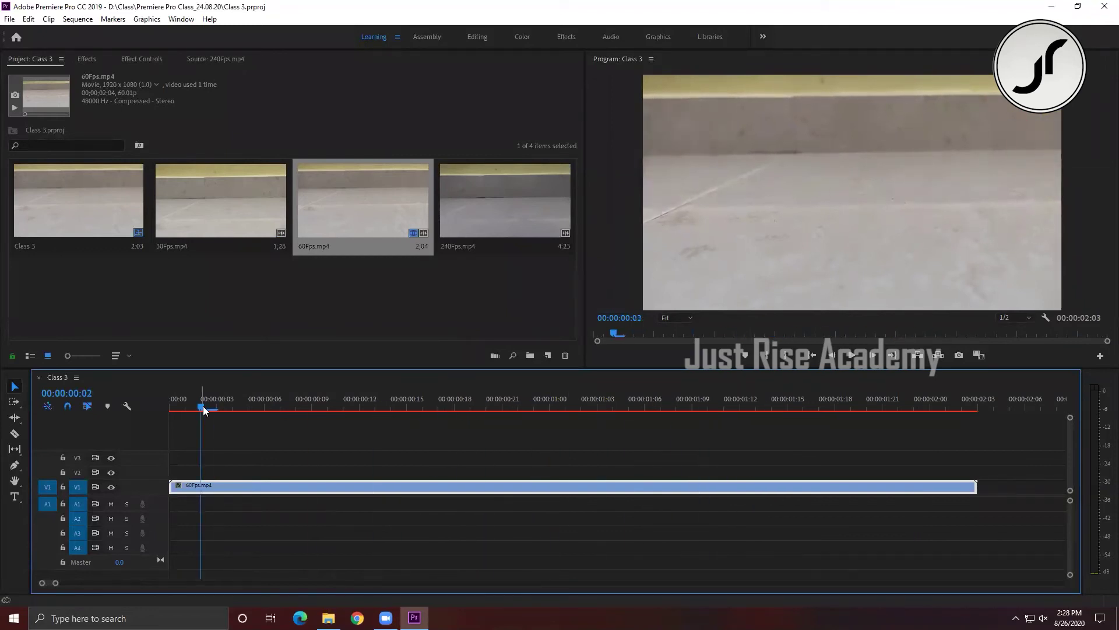
pyautogui.press('space')
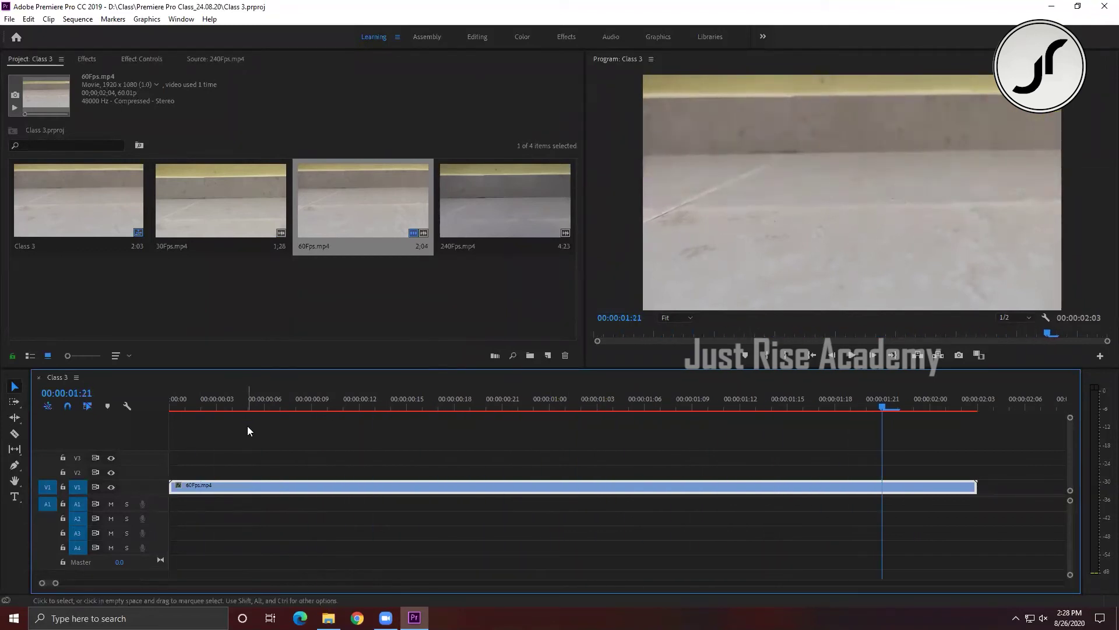
# Scrub to the clip's end at 00:00:02:03, step one frame past, then park at 00:00:00:12.
pyautogui.moveTo(928, 406); pyautogui.dragTo(970, 406)
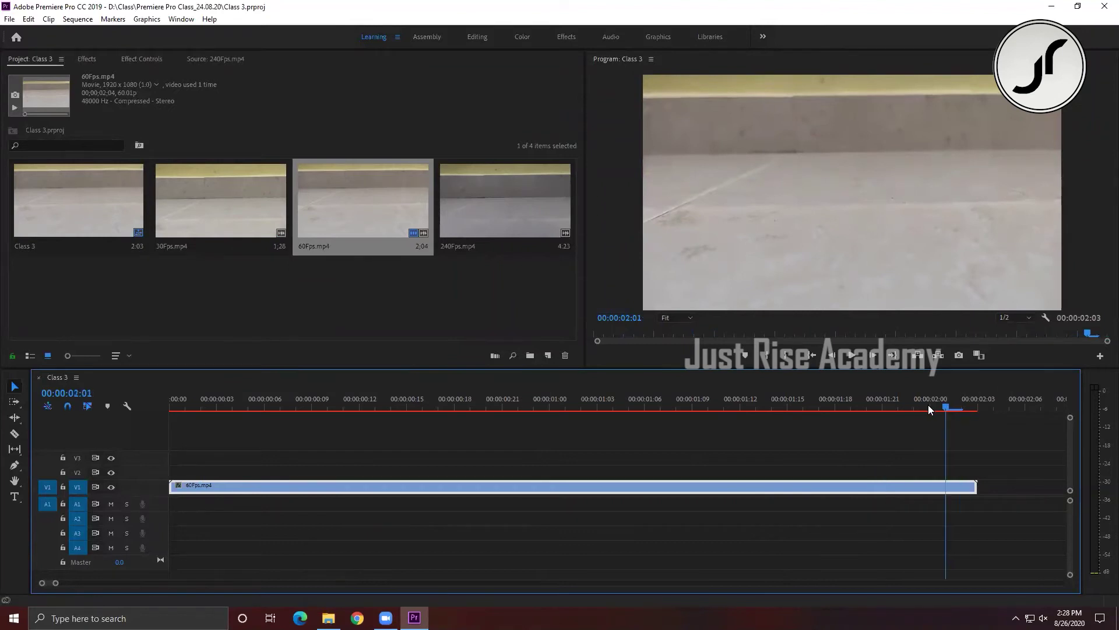
pyautogui.press('Right')
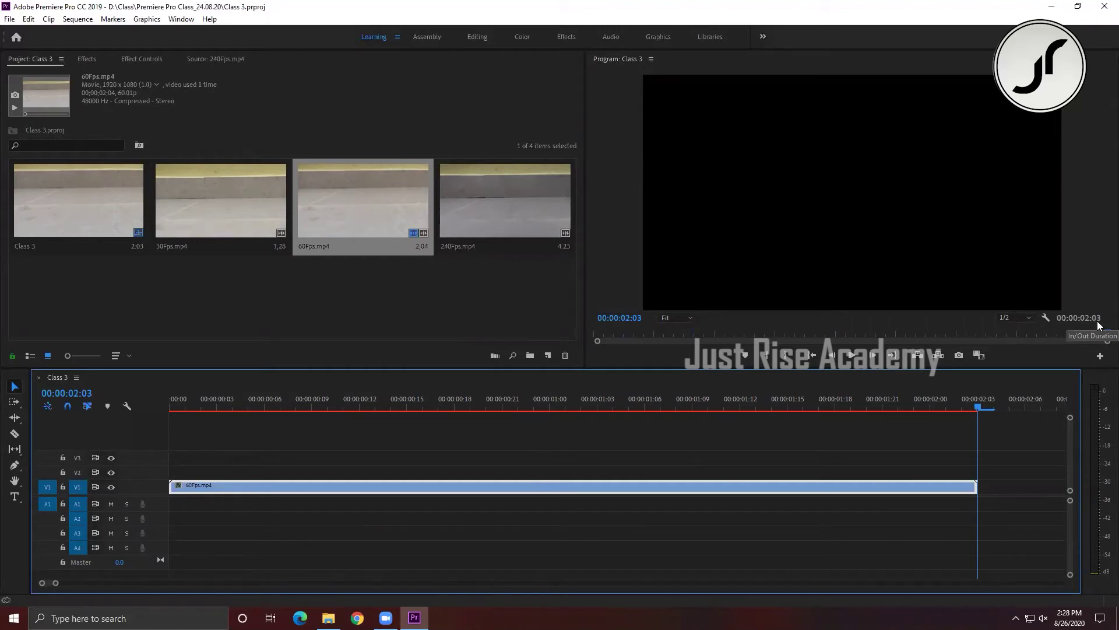
pyautogui.click(354, 410)
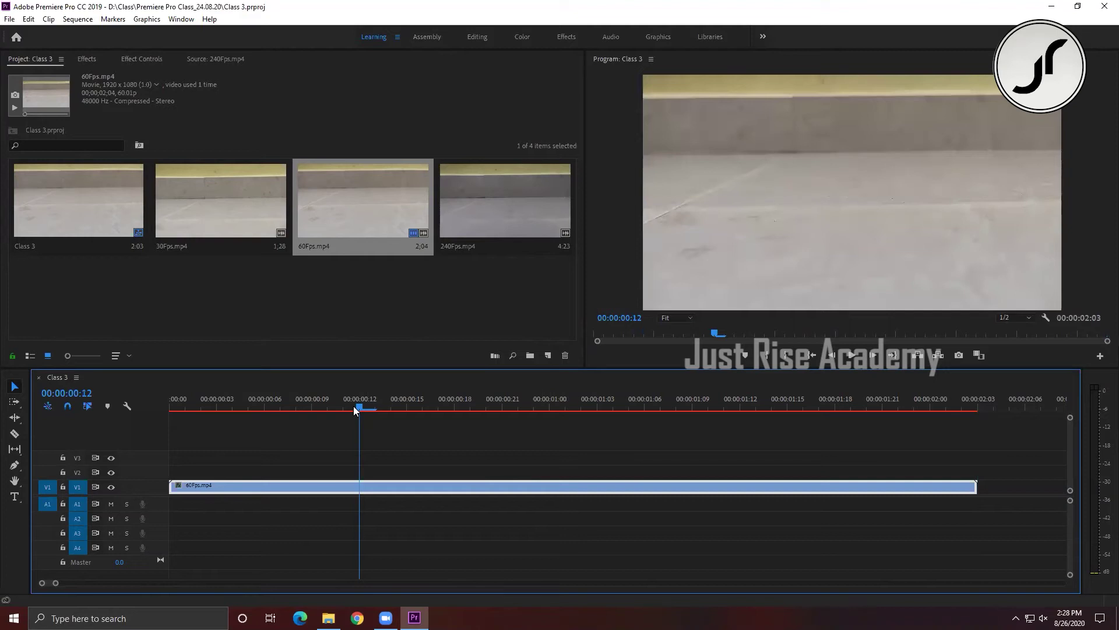
# Delete the 60Fps.mp4 clip from V1 and undo, zoom the timeline out, and bring up its footage actions.
pyautogui.click(399, 443)
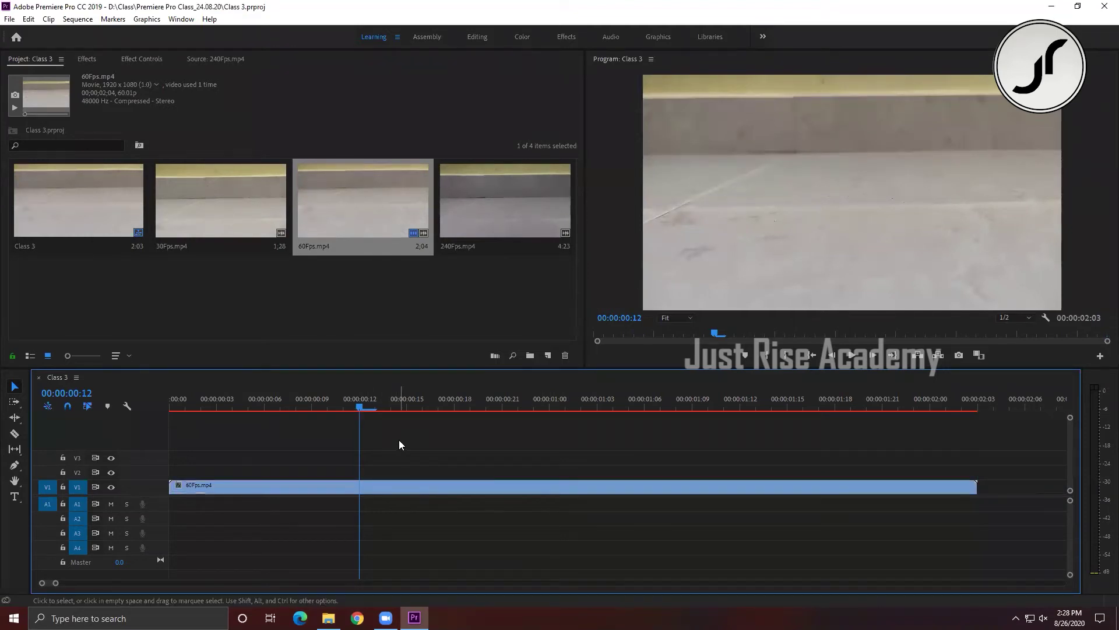
pyautogui.click(417, 491)
pyautogui.press('Delete')
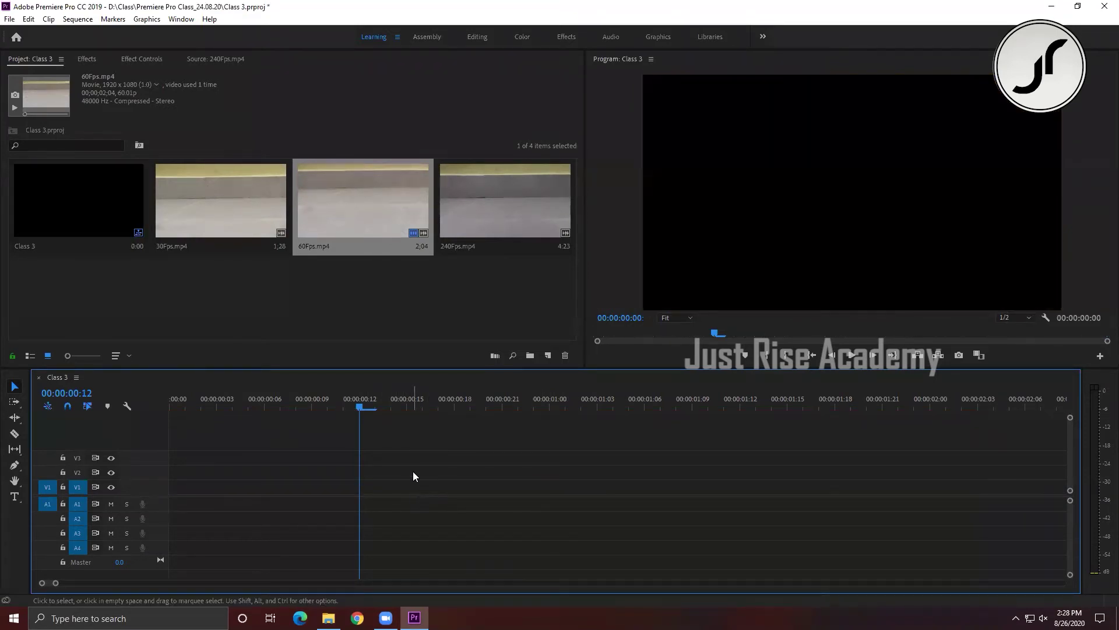
pyautogui.hotkey('ctrl', 'z')
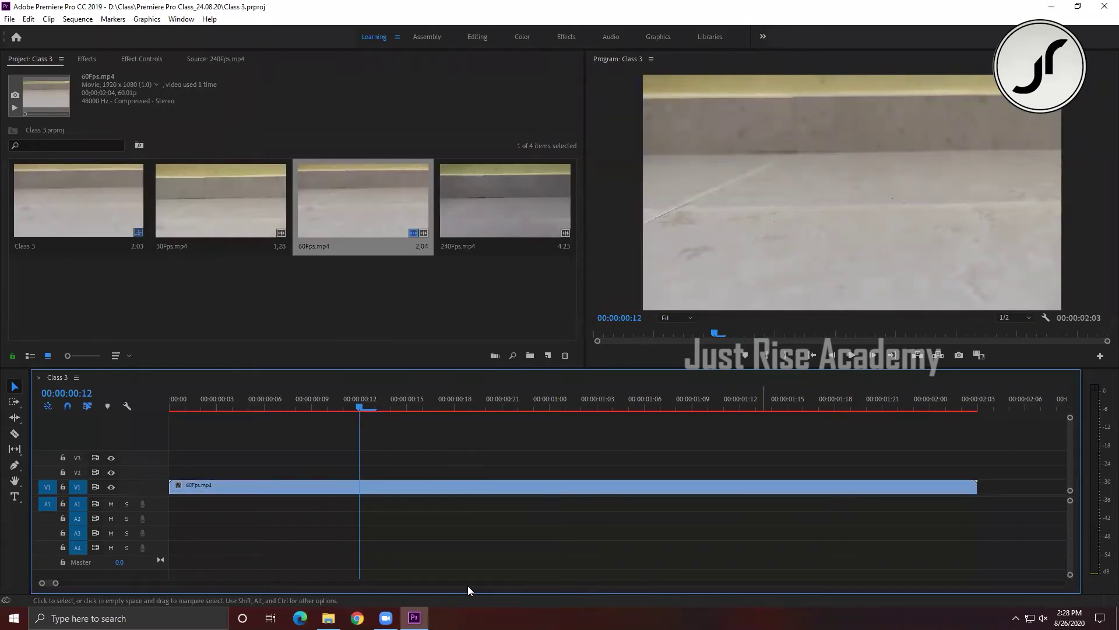
pyautogui.press('-')
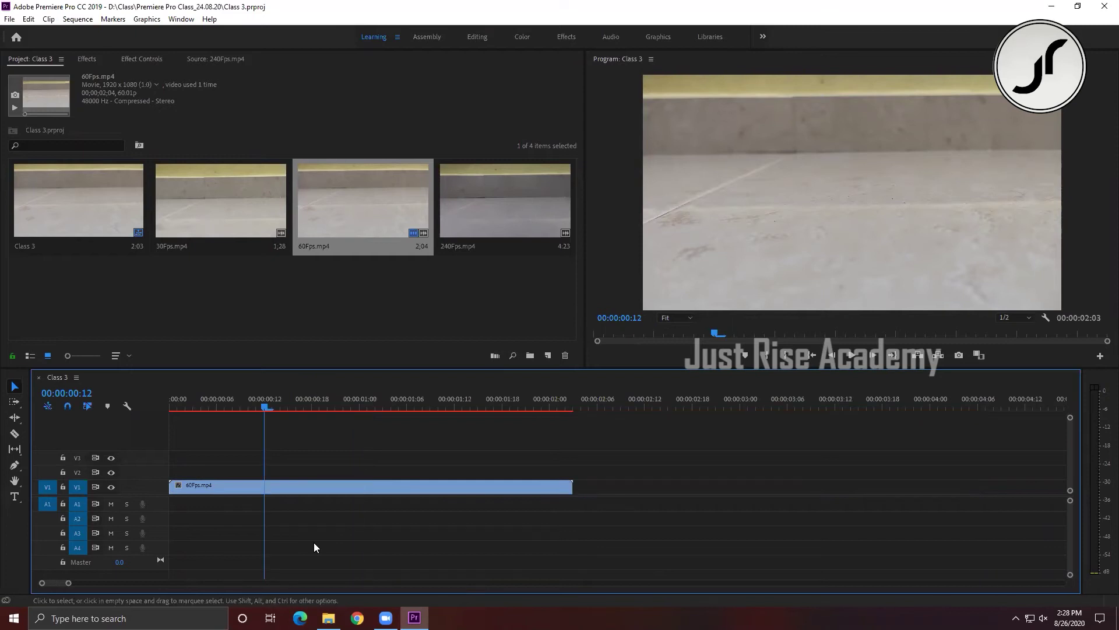
pyautogui.press('-')
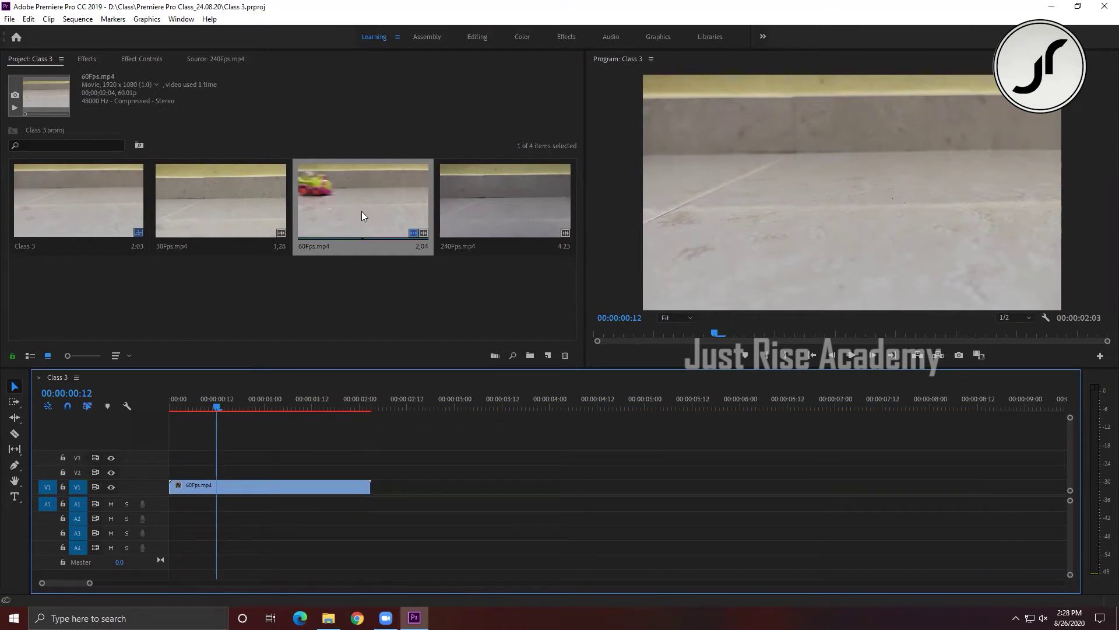
pyautogui.rightClick(362, 215)
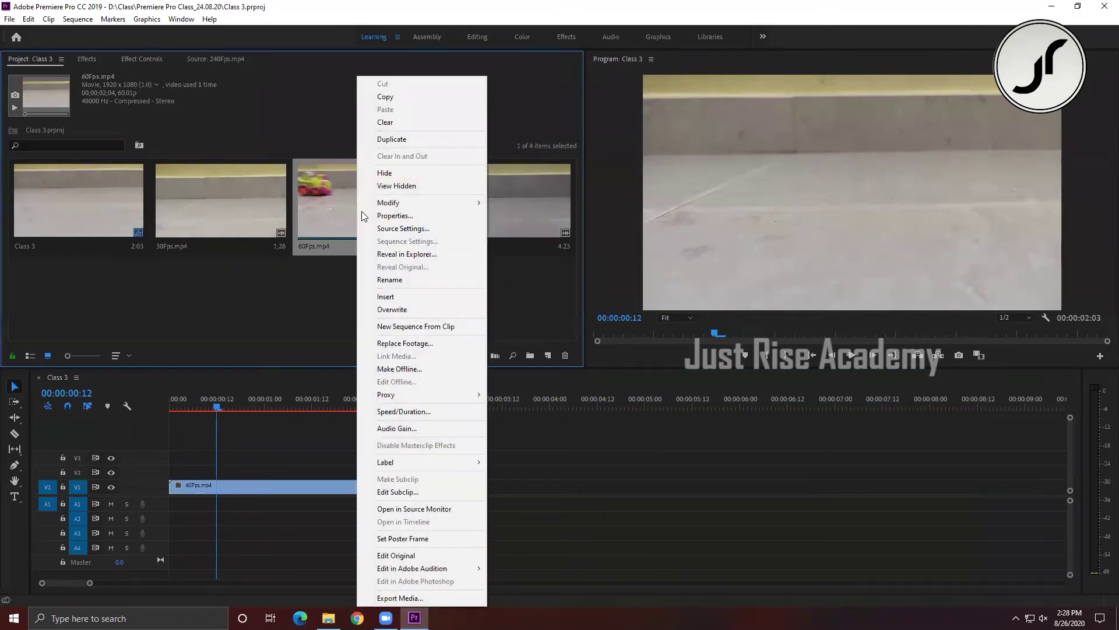
# Open Interpret Footage for 60Fps.mp4, which shows its 60.01 fps file rate, and move the dialog aside.
pyautogui.moveTo(395, 202)
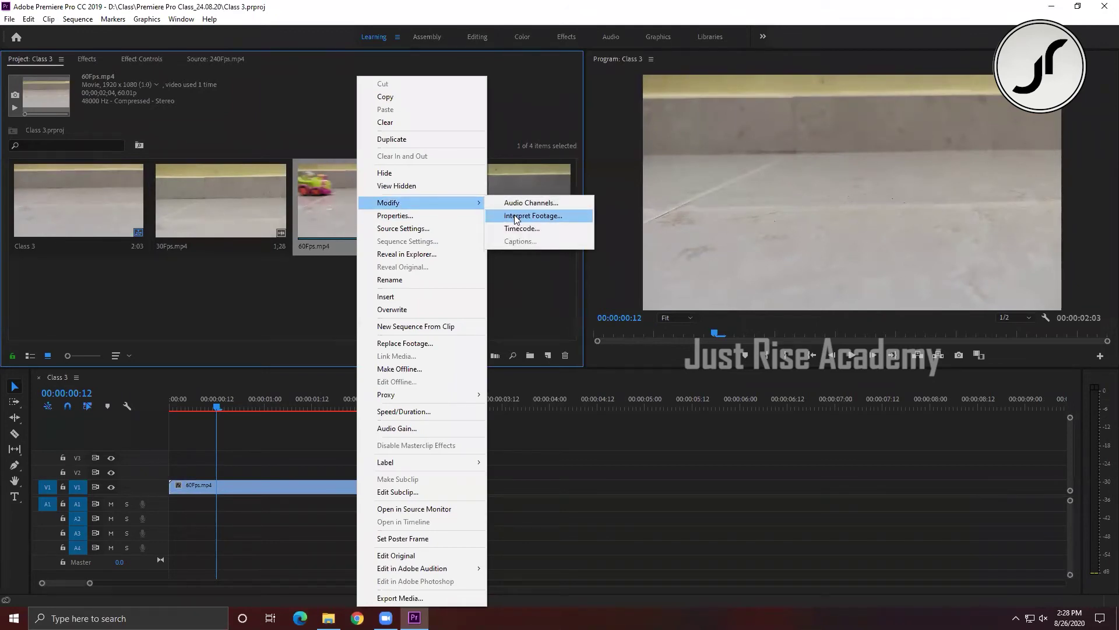
pyautogui.click(515, 217)
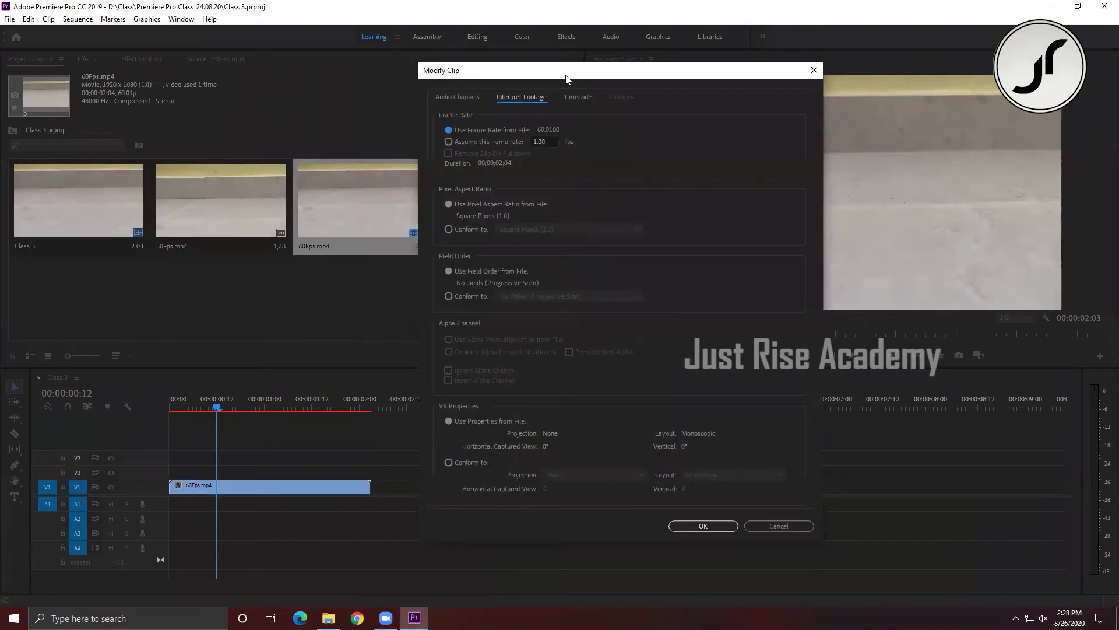
pyautogui.moveTo(566, 74); pyautogui.dragTo(731, 55)
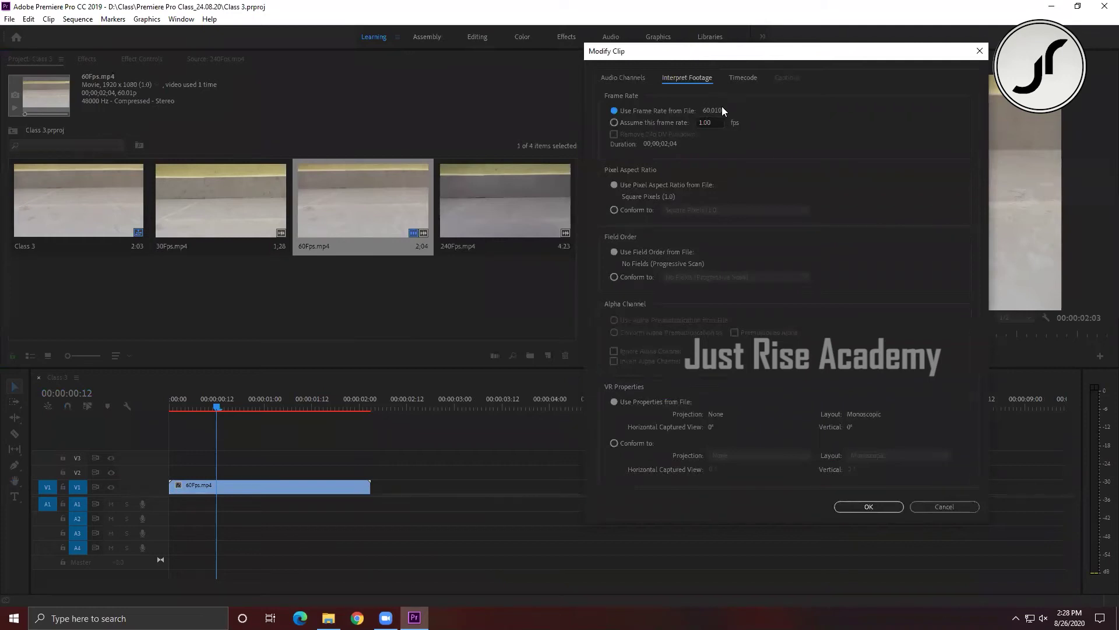
# Make 60Fps.mp4 assume 24 fps, extending it to 00:00:05:08, and apply the change.
pyautogui.click(639, 125)
pyautogui.write('24')
pyautogui.press('Tab')
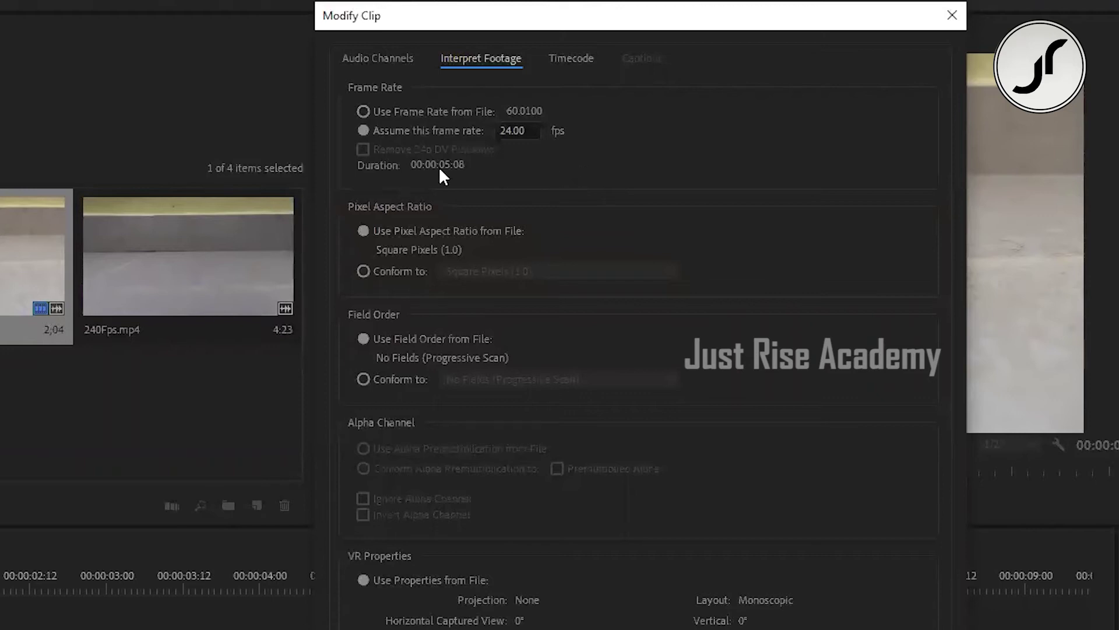
pyautogui.click(362, 111)
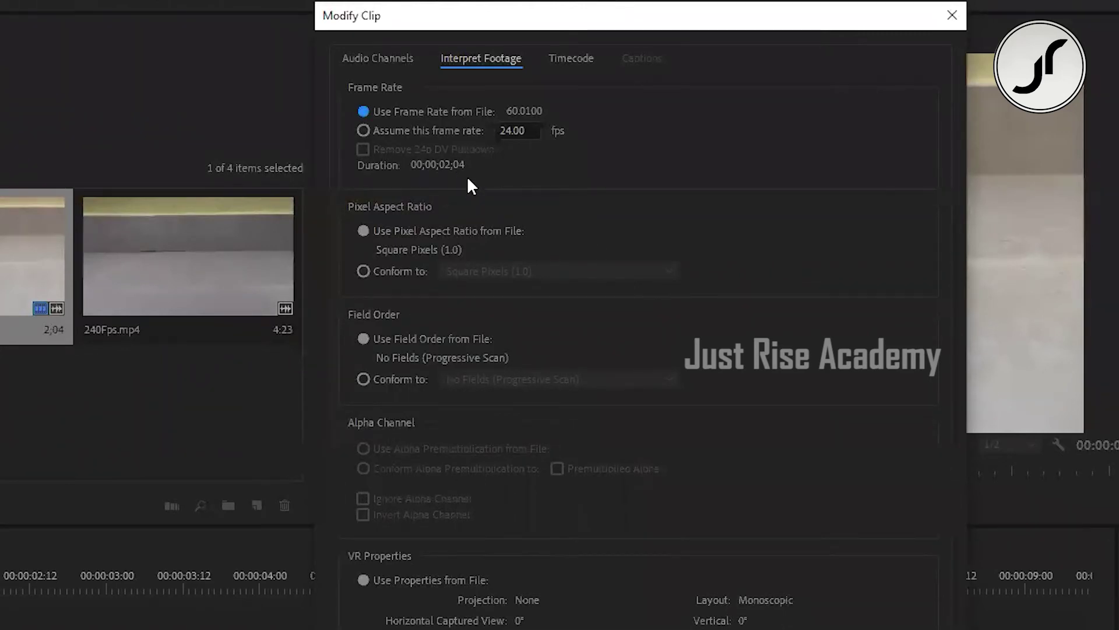
pyautogui.click(421, 132)
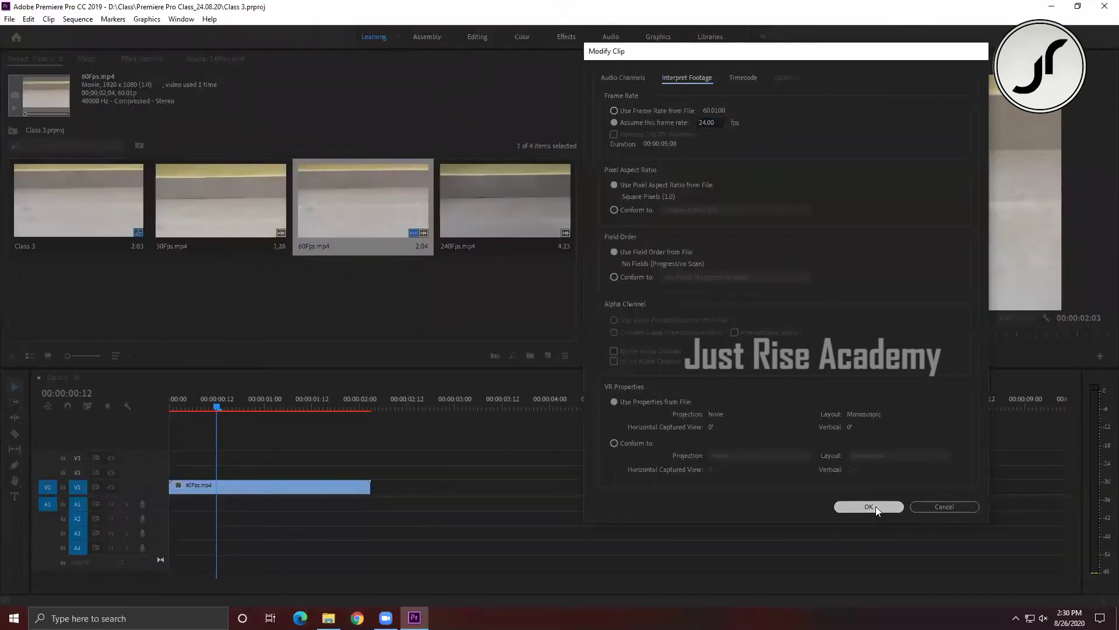
pyautogui.click(869, 506)
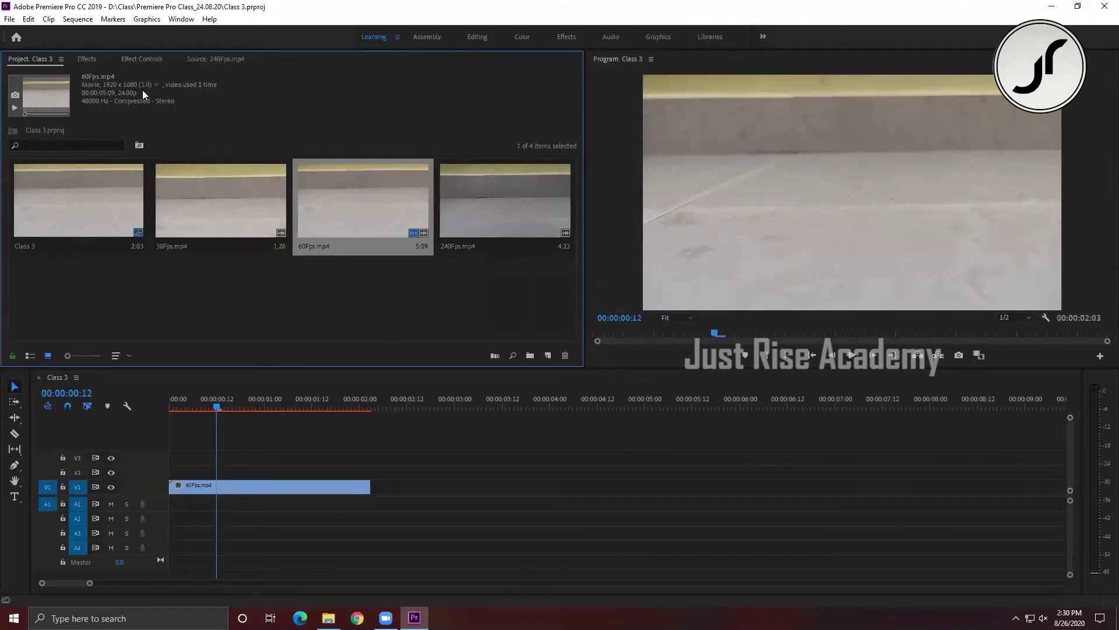
# Place the 24 fps 60Fps.mp4 on V2 above the original, unlinked with its A2 audio deleted.
pyautogui.moveTo(339, 216); pyautogui.dragTo(170, 479)
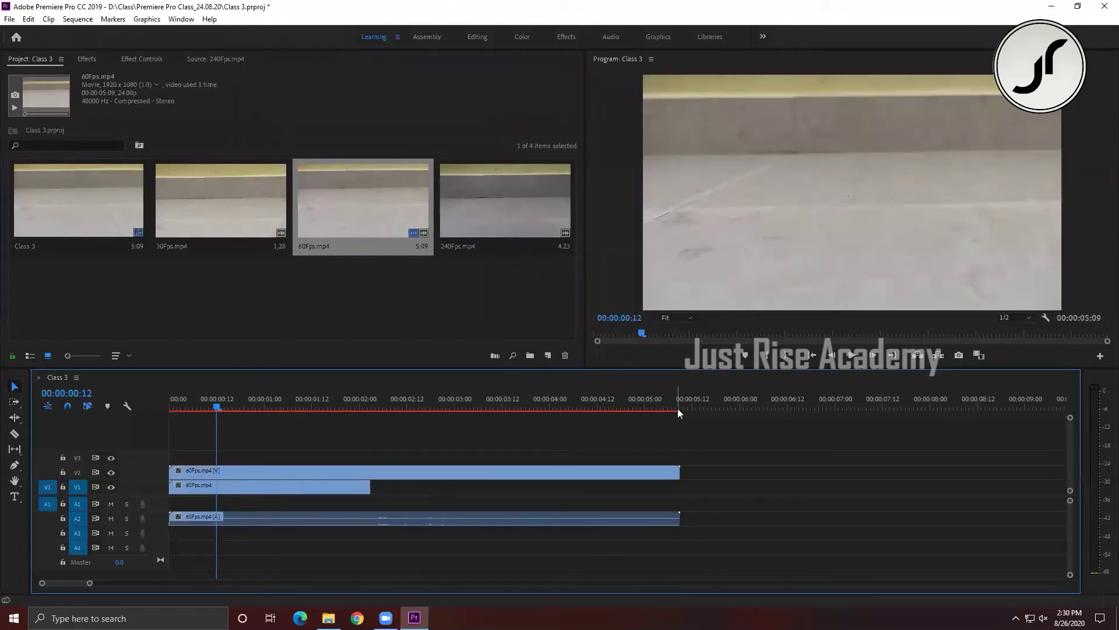
pyautogui.click(681, 406)
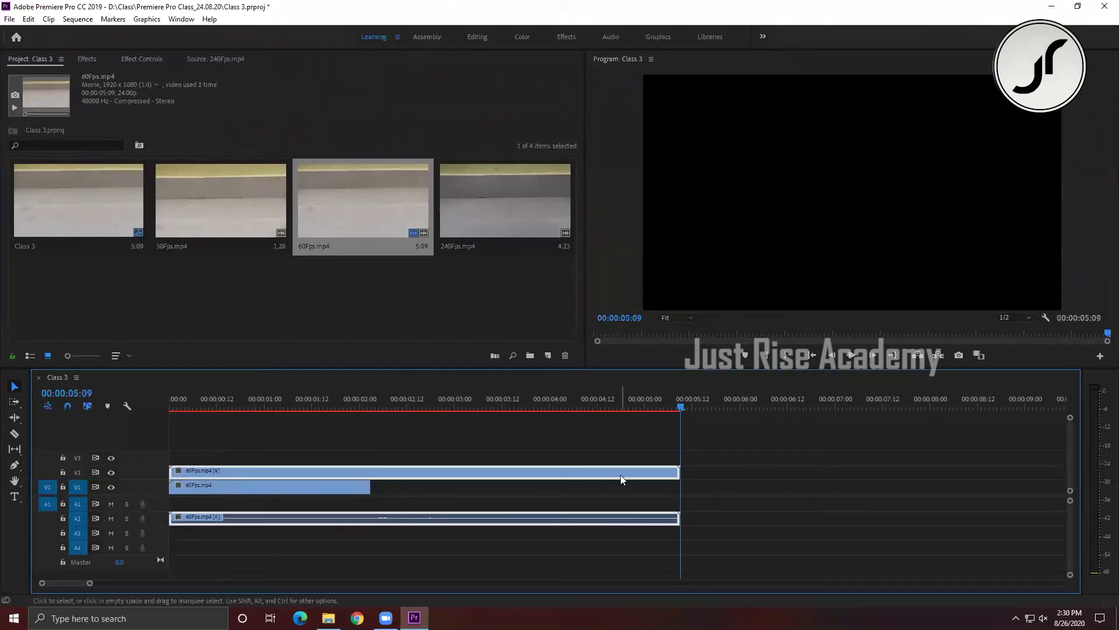
pyautogui.rightClick(620, 474)
pyautogui.click(657, 223)
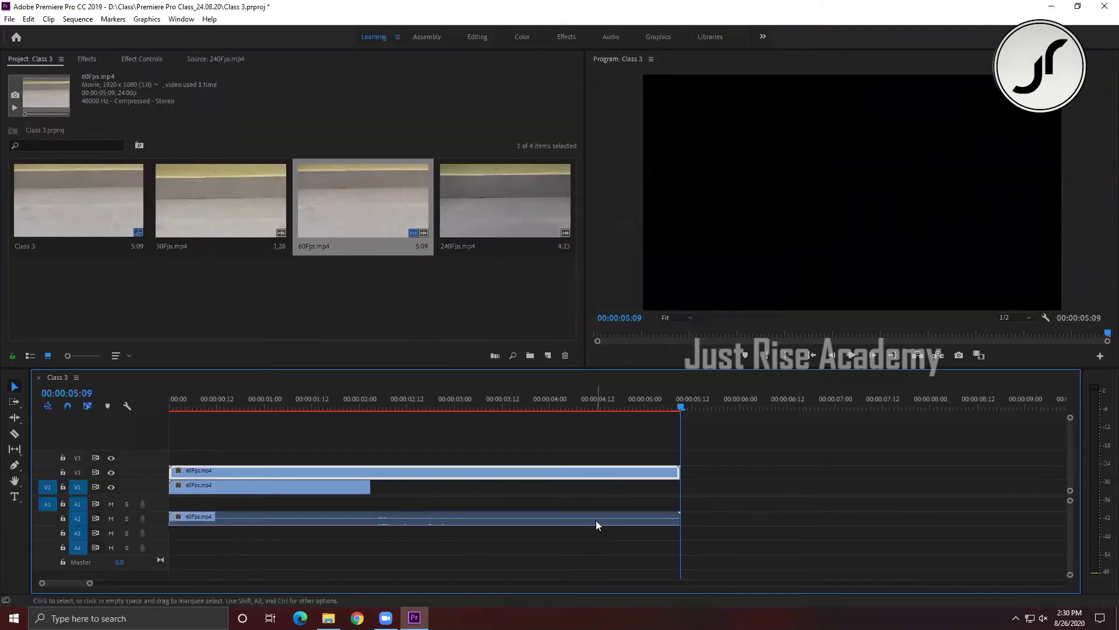
pyautogui.click(596, 519)
pyautogui.press('Delete')
# Hide track V1 and play the sequence from near the start to preview the V2 clip.
pyautogui.click(111, 487)
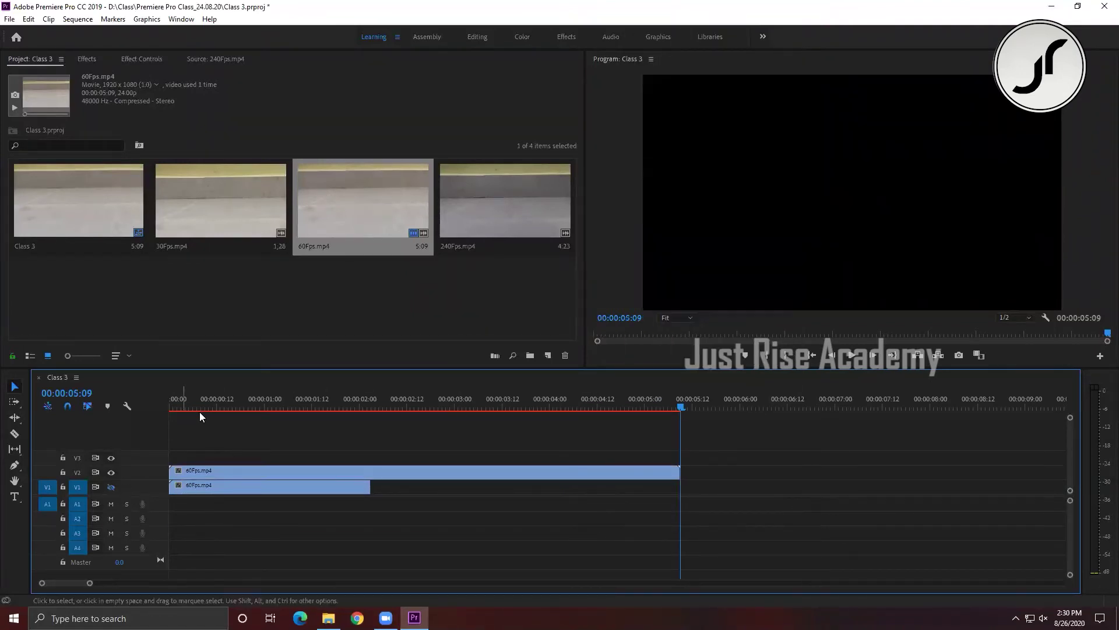
pyautogui.click(197, 407)
pyautogui.press('space')
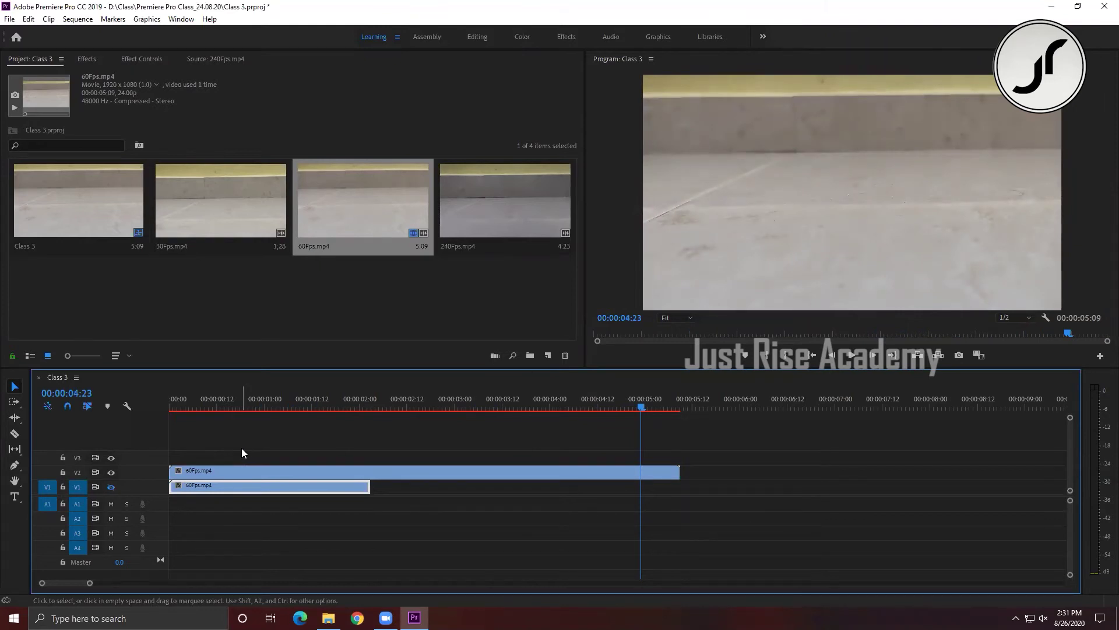
pyautogui.click(528, 475)
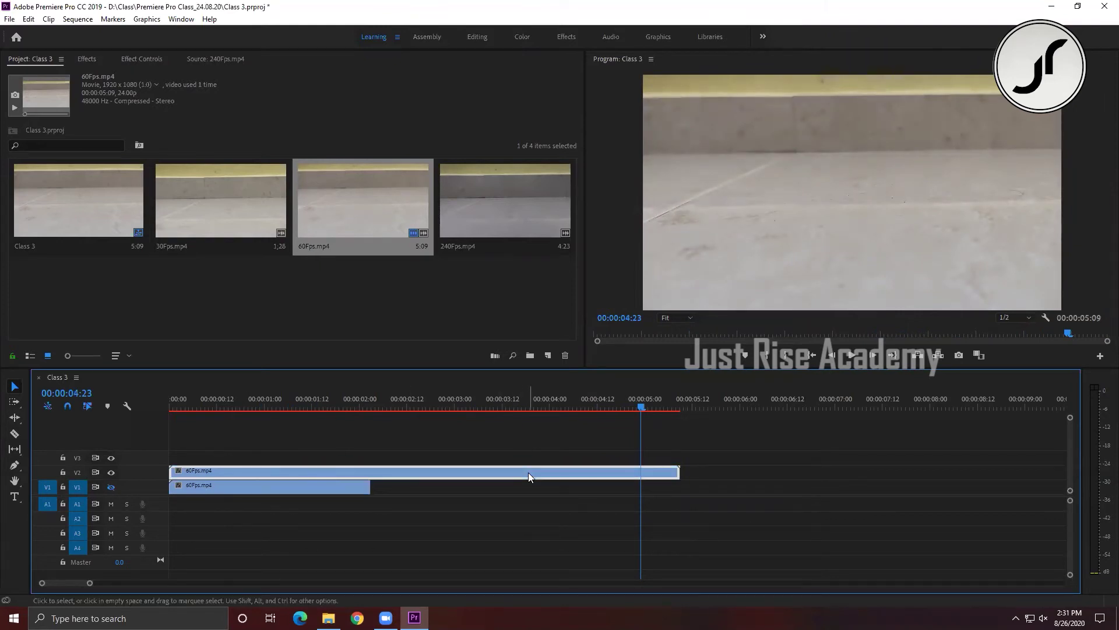
pyautogui.click(370, 406)
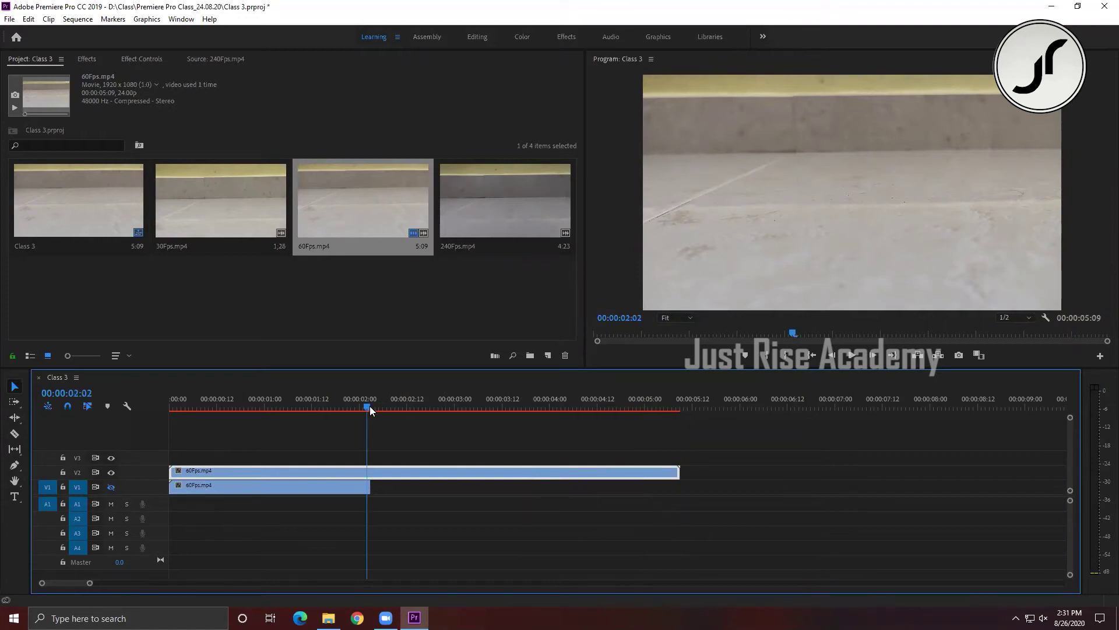
pyautogui.moveTo(375, 409); pyautogui.dragTo(519, 407)
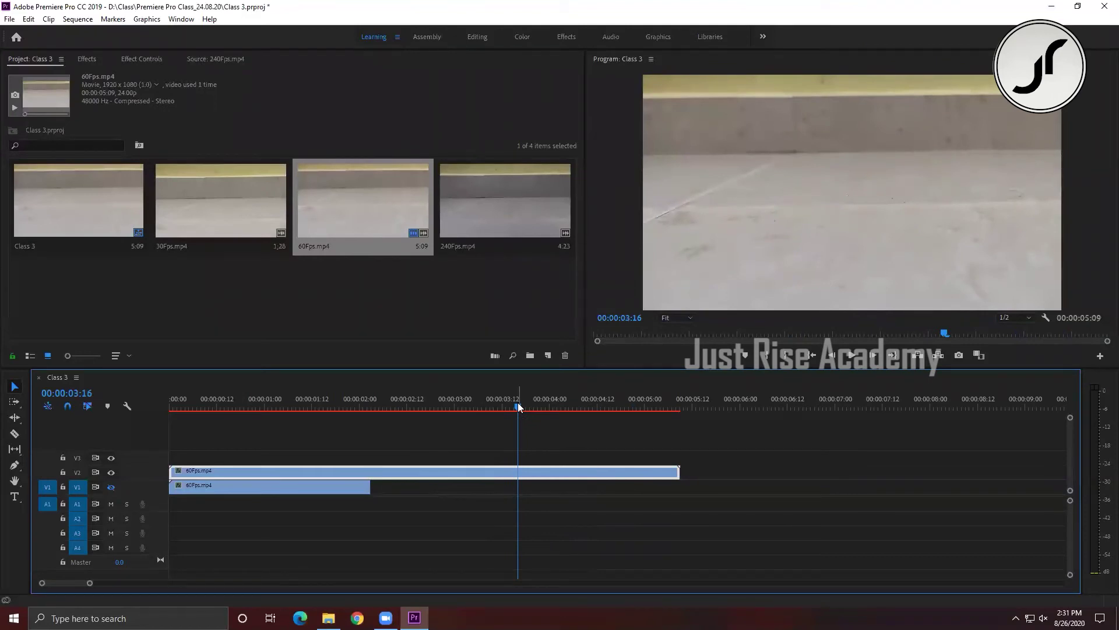
pyautogui.moveTo(519, 407); pyautogui.dragTo(388, 406)
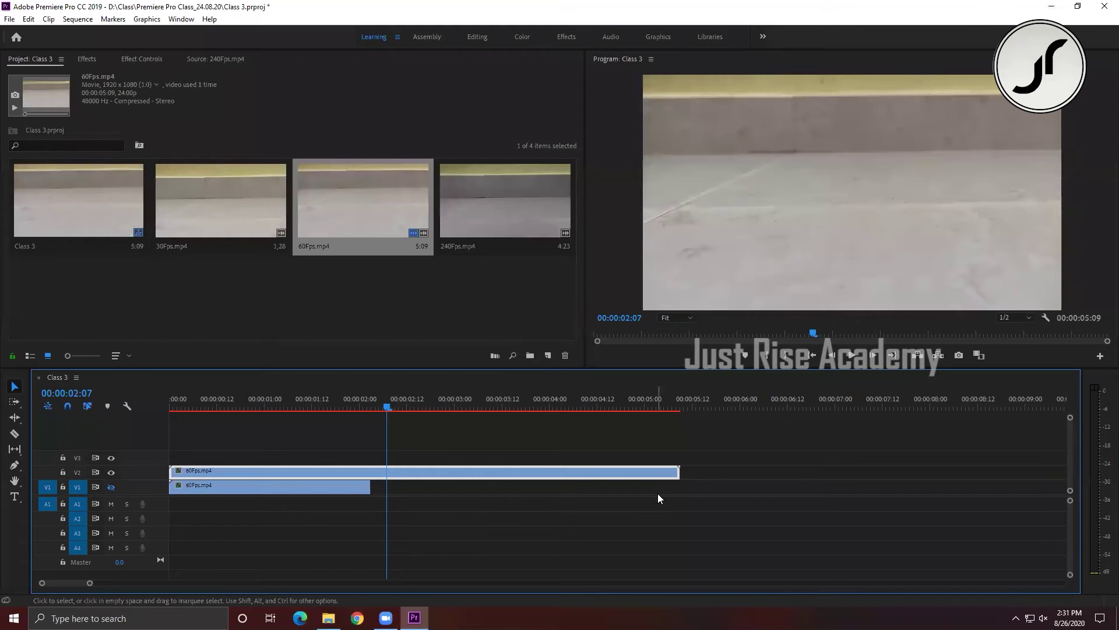
# Rate-stretch the V2 60Fps.mp4 to 252.84% speed so it ends with V1 at 00:00:02:03.
pyautogui.click(16, 403)
pyautogui.click(15, 418)
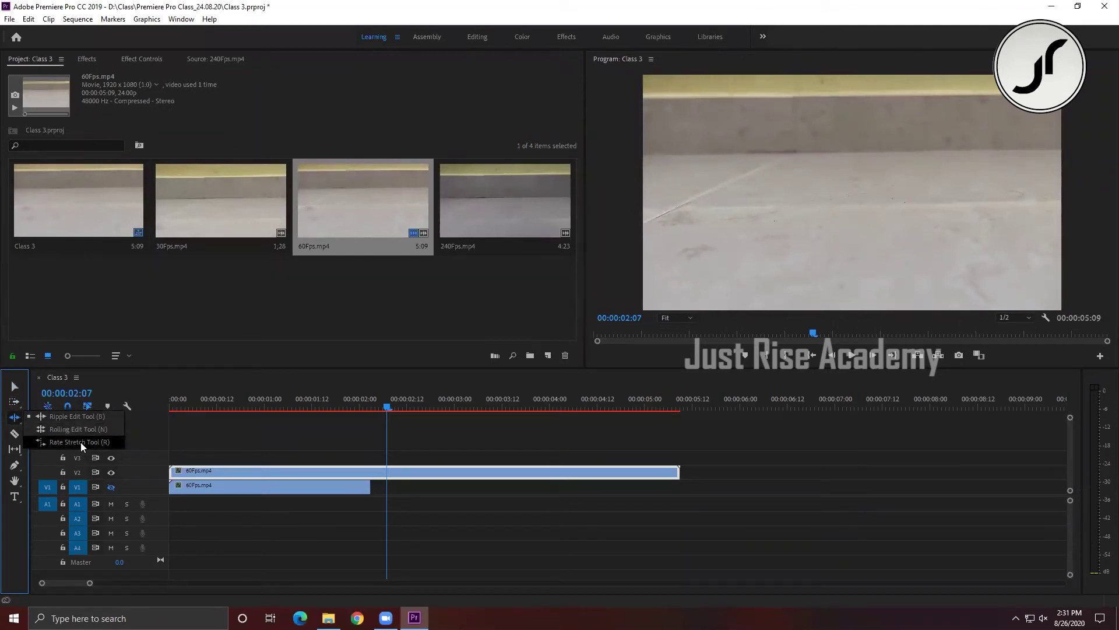
pyautogui.hotkey('ctrl', 's')
pyautogui.click(114, 442)
pyautogui.moveTo(678, 471)
pyautogui.mouseDown()
pyautogui.moveTo(359, 480)
pyautogui.moveTo(370, 480)
pyautogui.mouseUp()
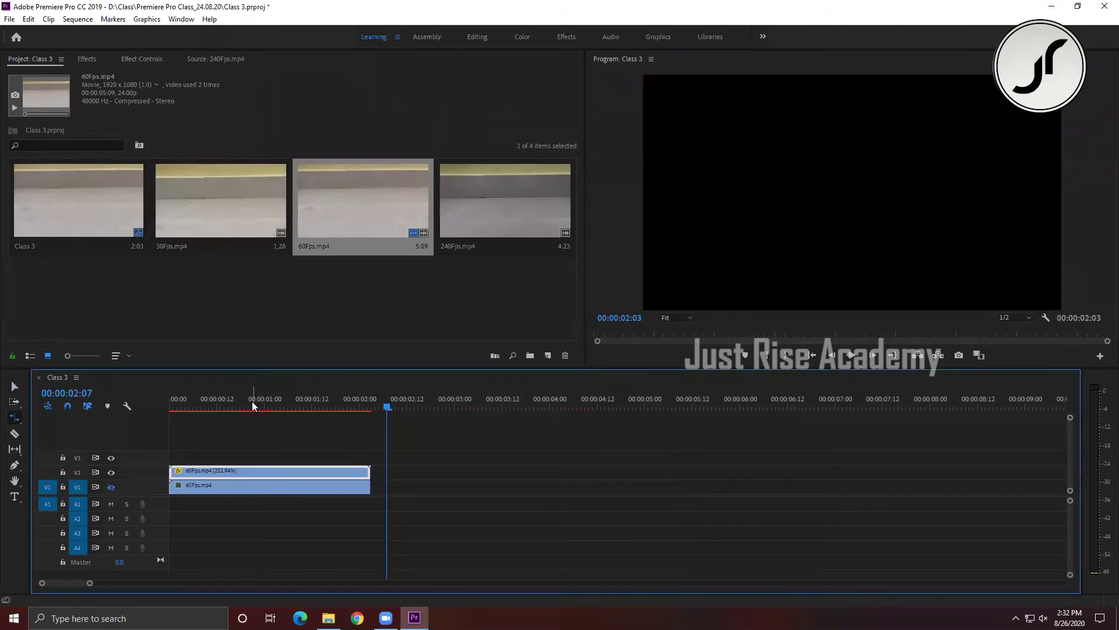
pyautogui.press('space')
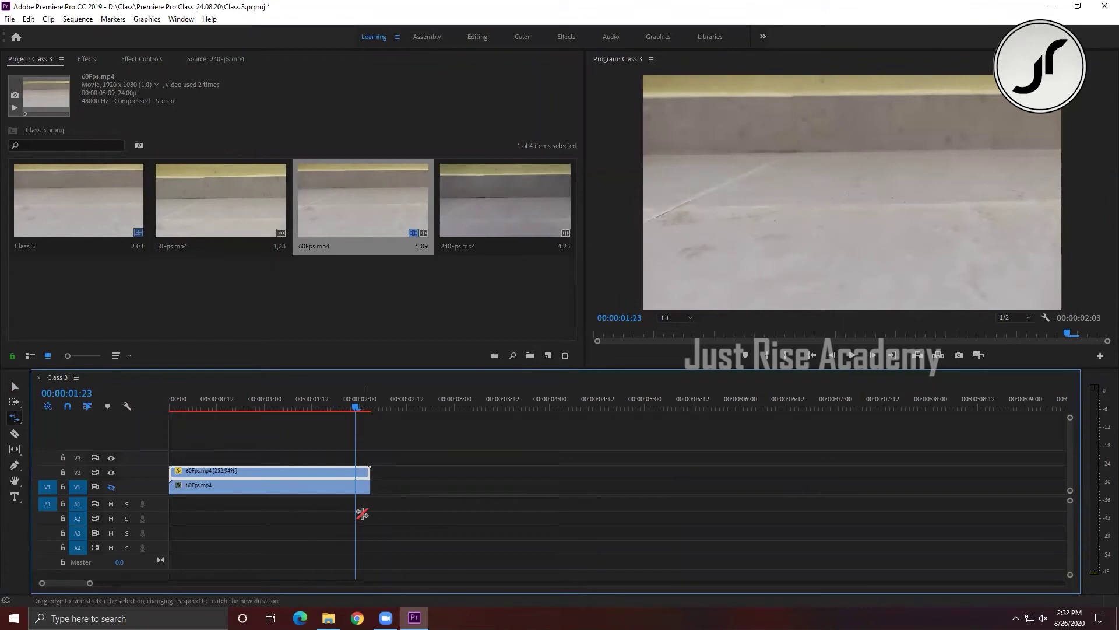
# Return the playhead to 00:00:00:00 and save the Class 3 project.
pyautogui.click(248, 403)
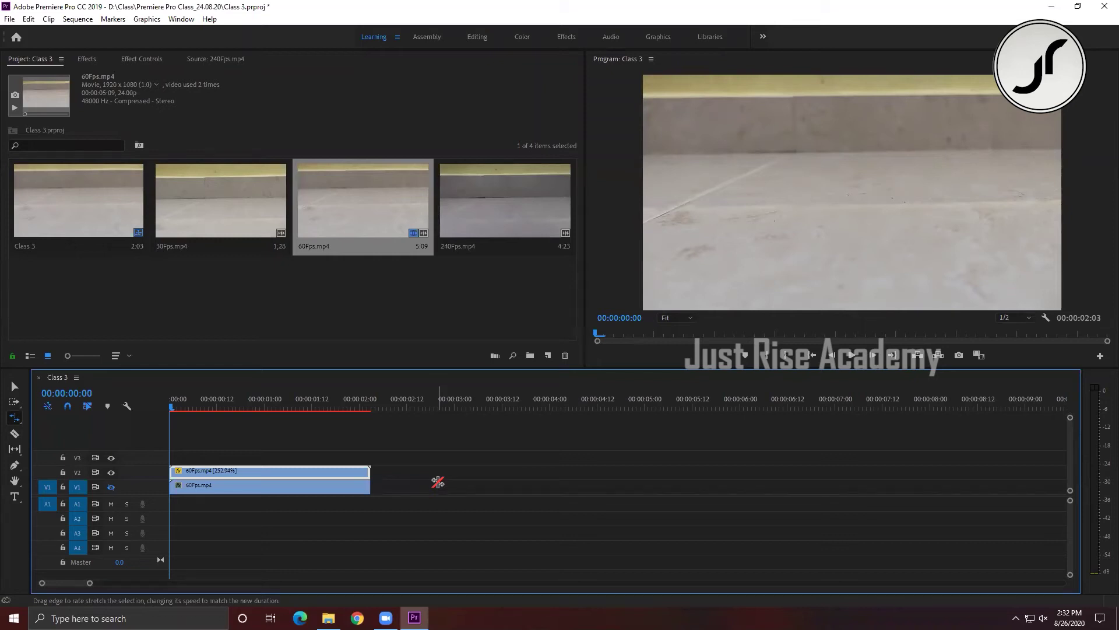
pyautogui.hotkey('ctrl', 's')
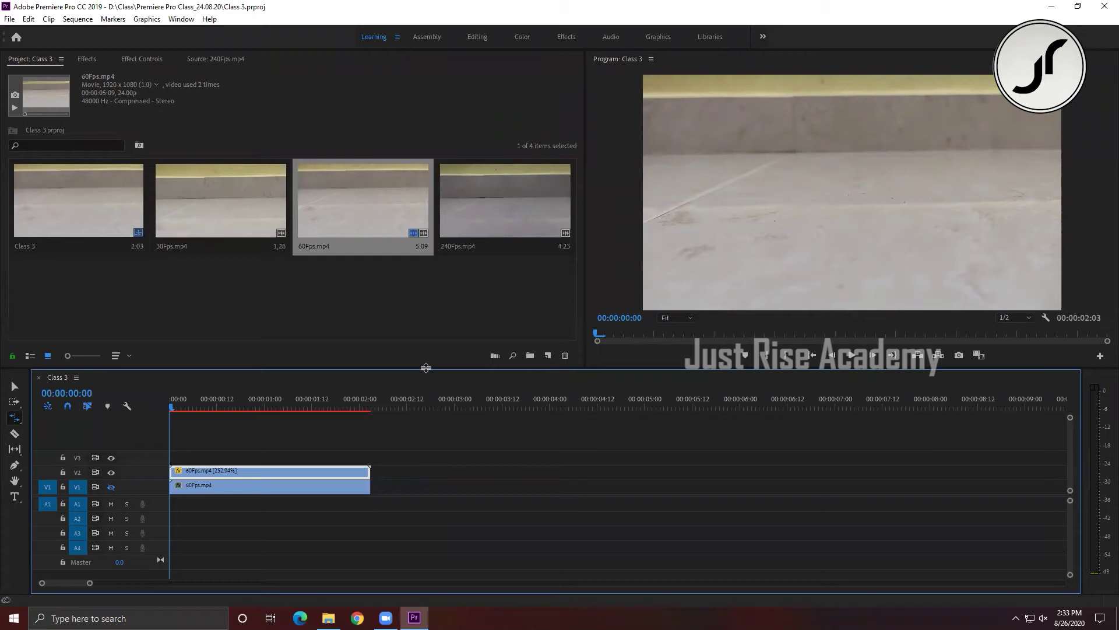
# Try rate-stretching the V2 clip to about 496%, 181.69% and 280.43% speed, previewing each result.
pyautogui.moveTo(369, 472)
pyautogui.mouseDown()
pyautogui.moveTo(550, 473)
pyautogui.moveTo(323, 475)
pyautogui.mouseUp()
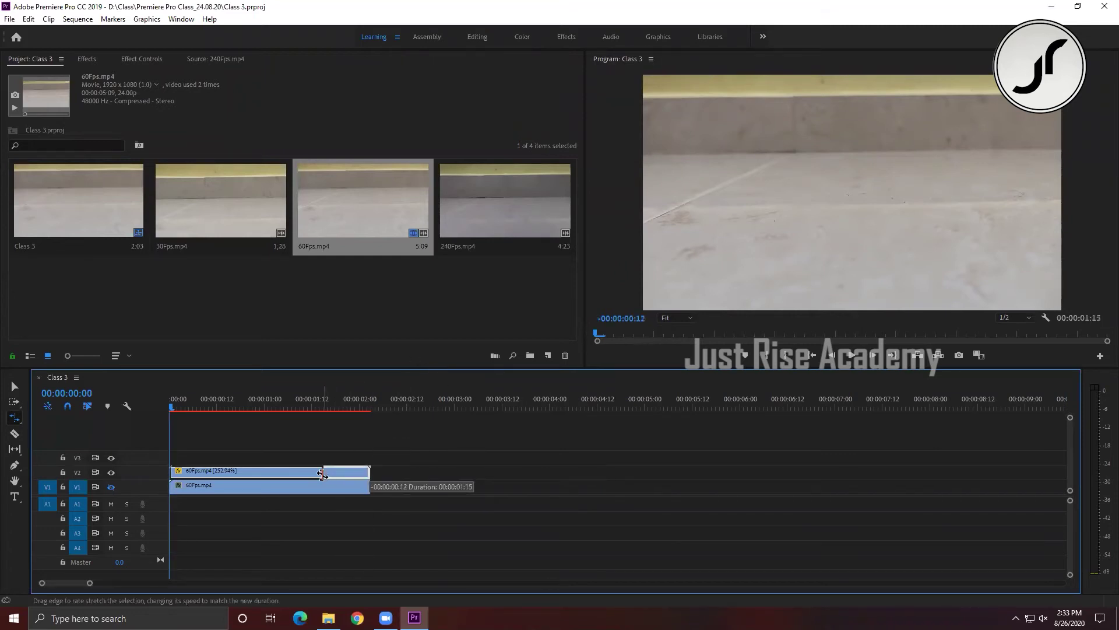
pyautogui.moveTo(322, 475); pyautogui.dragTo(271, 474)
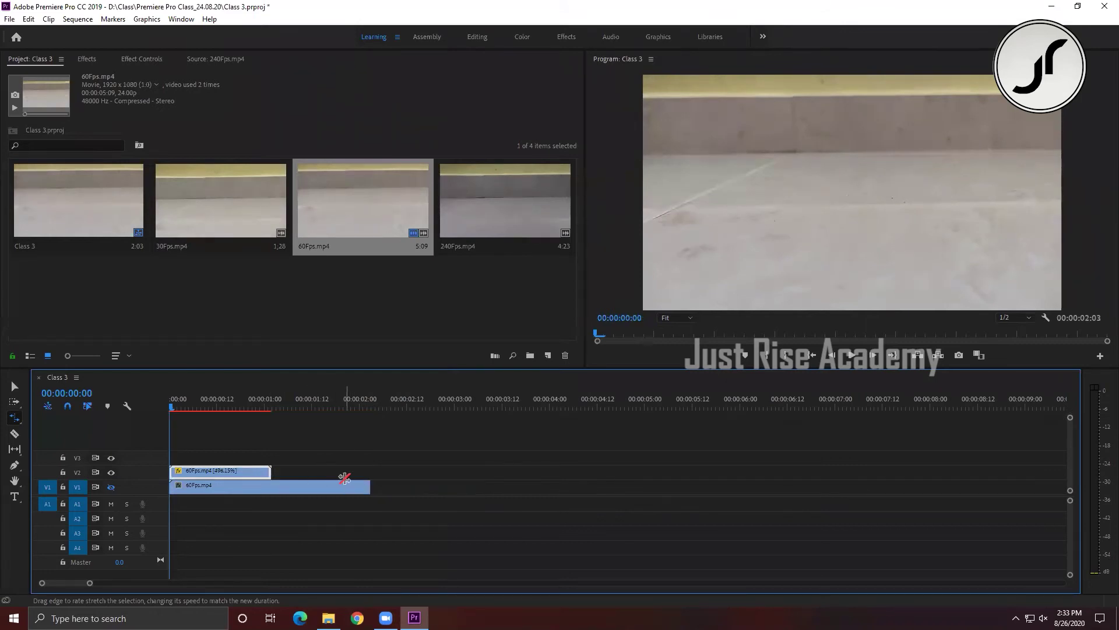
pyautogui.press('space')
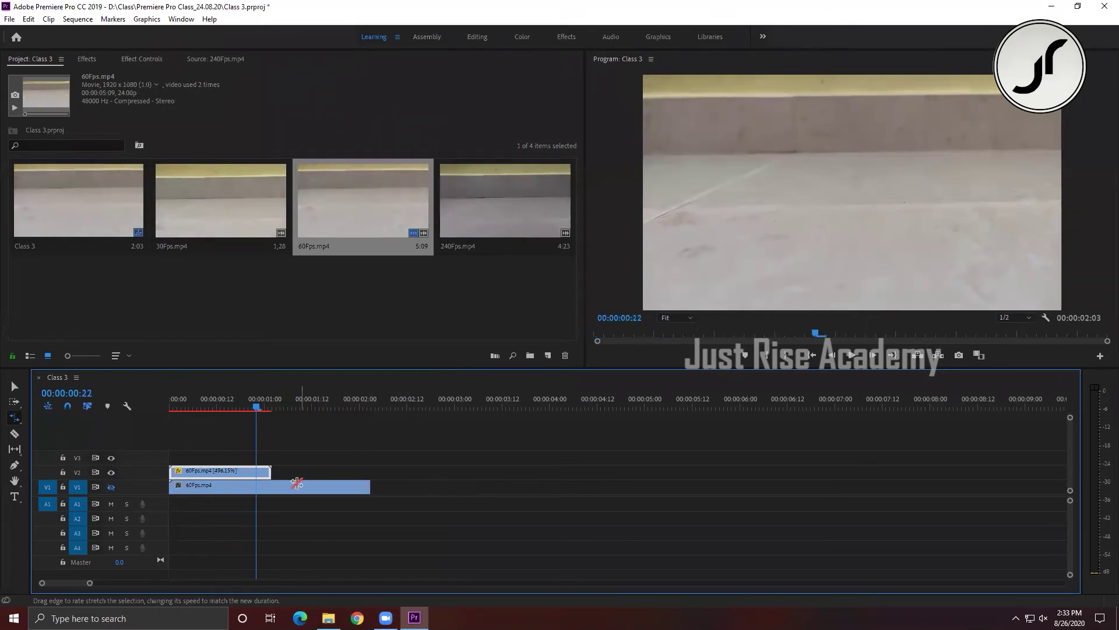
pyautogui.click(462, 471)
pyautogui.moveTo(269, 474); pyautogui.dragTo(449, 473)
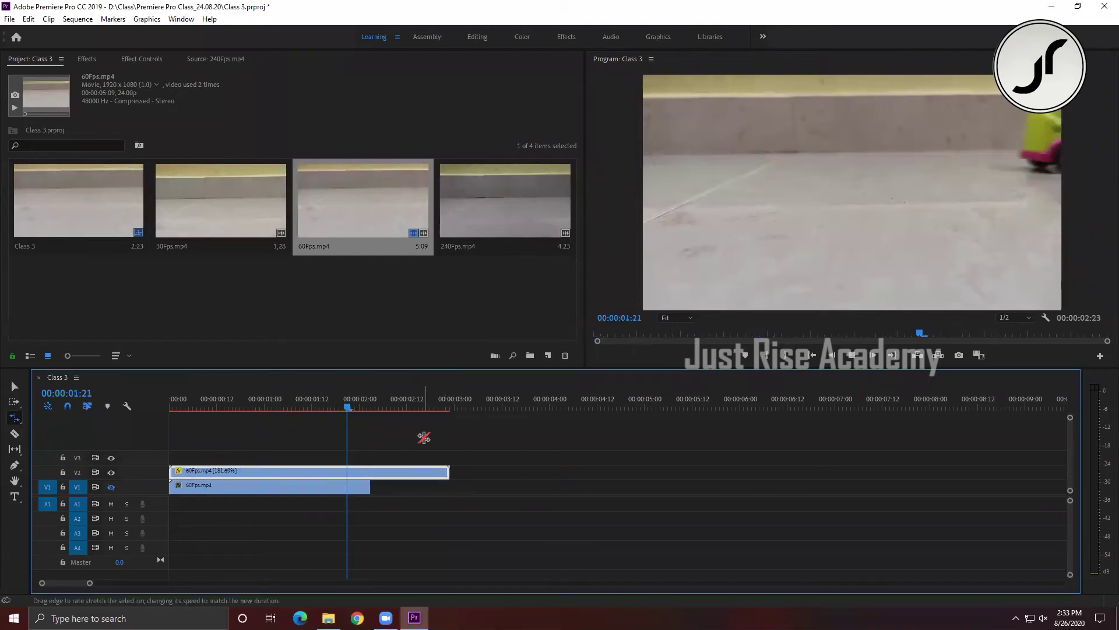
pyautogui.moveTo(283, 403); pyautogui.dragTo(308, 428)
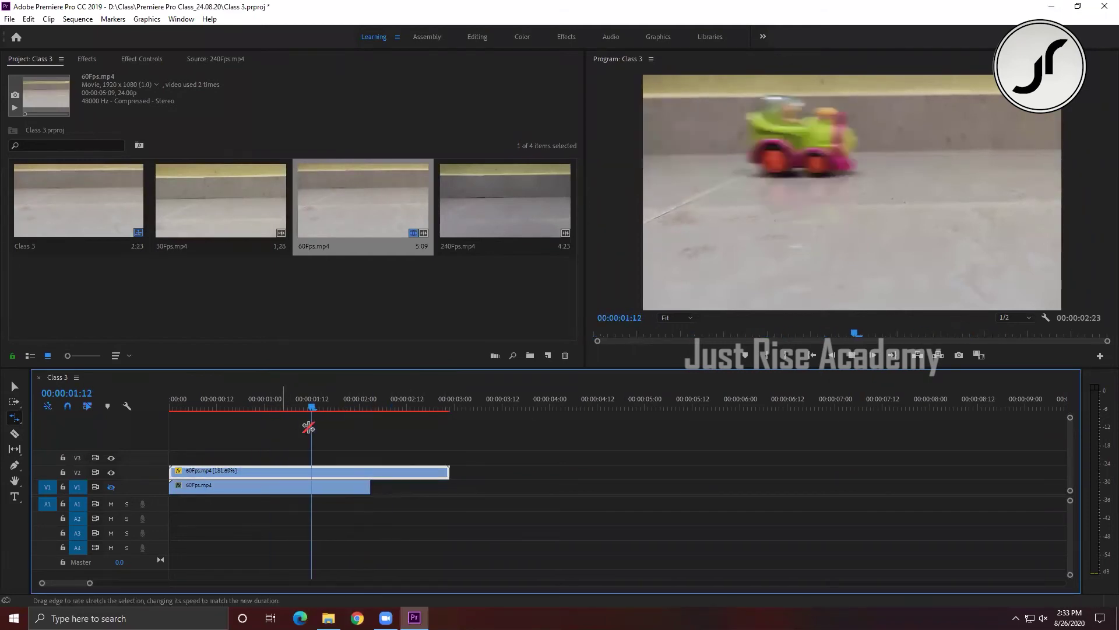
pyautogui.moveTo(449, 474)
pyautogui.mouseDown()
pyautogui.moveTo(351, 475)
pyautogui.moveTo(621, 475)
pyautogui.moveTo(370, 473)
pyautogui.mouseUp()
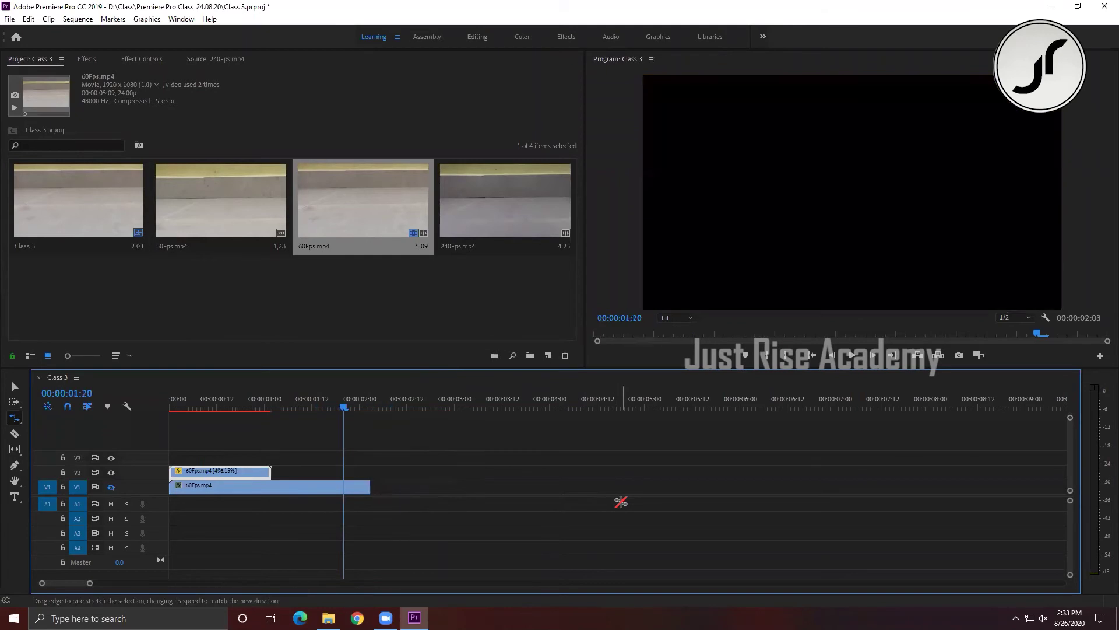
# Switch back to the Selection tool with V.
pyautogui.press('v')
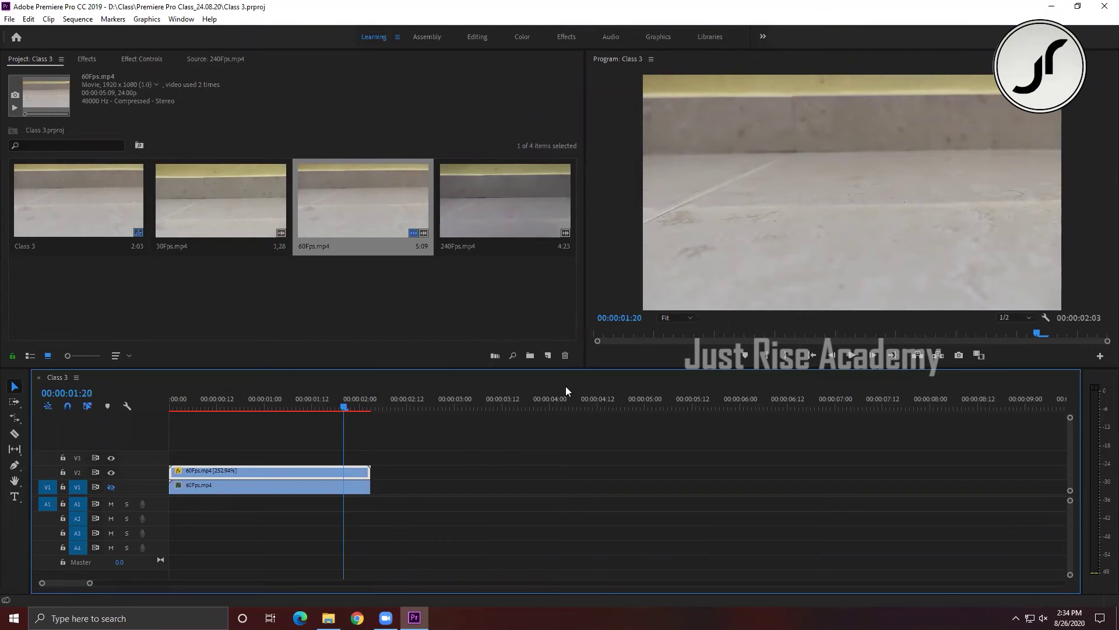
pyautogui.click(361, 486)
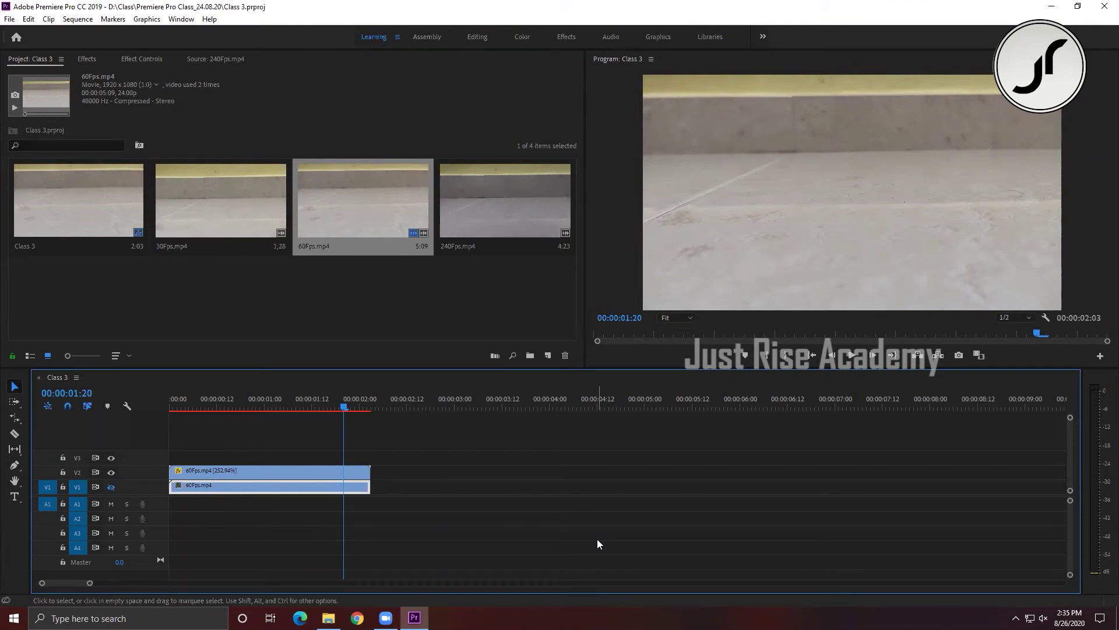
# Replace the stacked clips with a fresh 60Fps.mp4 on V1 and A1, and unlink its video and audio.
pyautogui.moveTo(241, 446); pyautogui.dragTo(326, 513)
pyautogui.press('Delete')
pyautogui.moveTo(369, 229); pyautogui.dragTo(167, 499)
pyautogui.rightClick(209, 491)
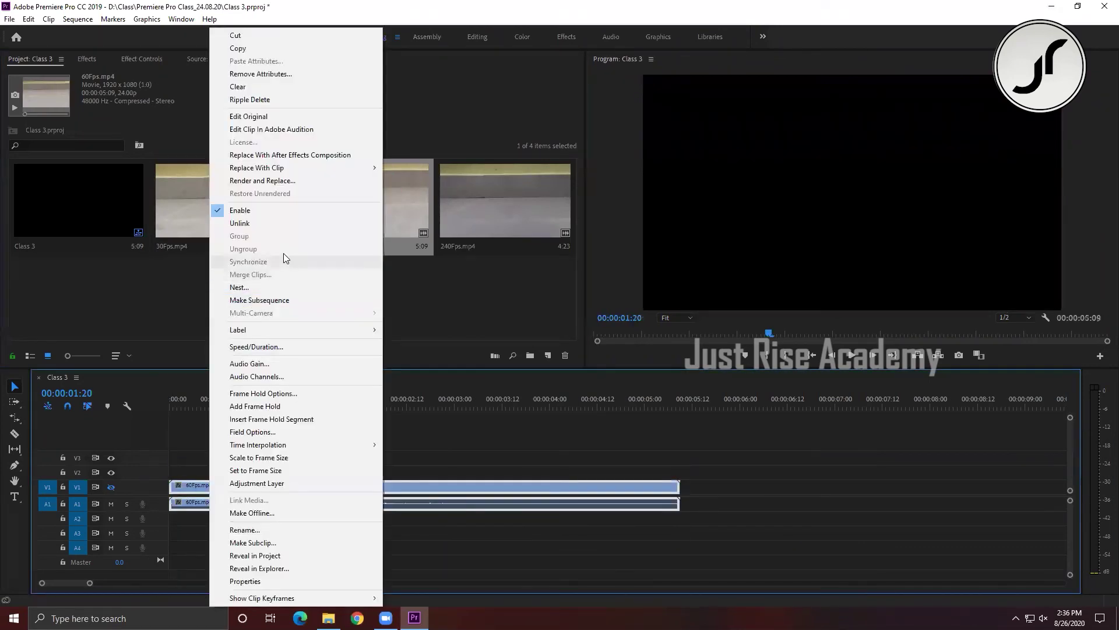
pyautogui.click(278, 224)
pyautogui.click(408, 511)
pyautogui.click(406, 489)
# Reinterpret 60Fps.mp4 at its file frame rate of 60.01 fps, then delete the old timeline clip.
pyautogui.rightClick(369, 215)
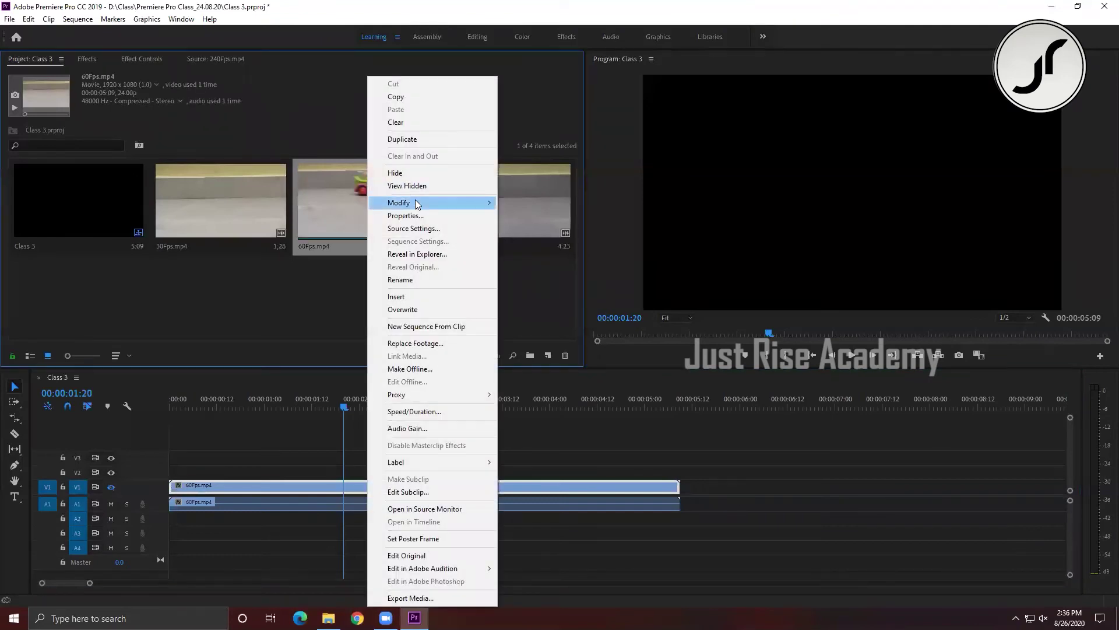
pyautogui.moveTo(416, 202)
pyautogui.click(518, 217)
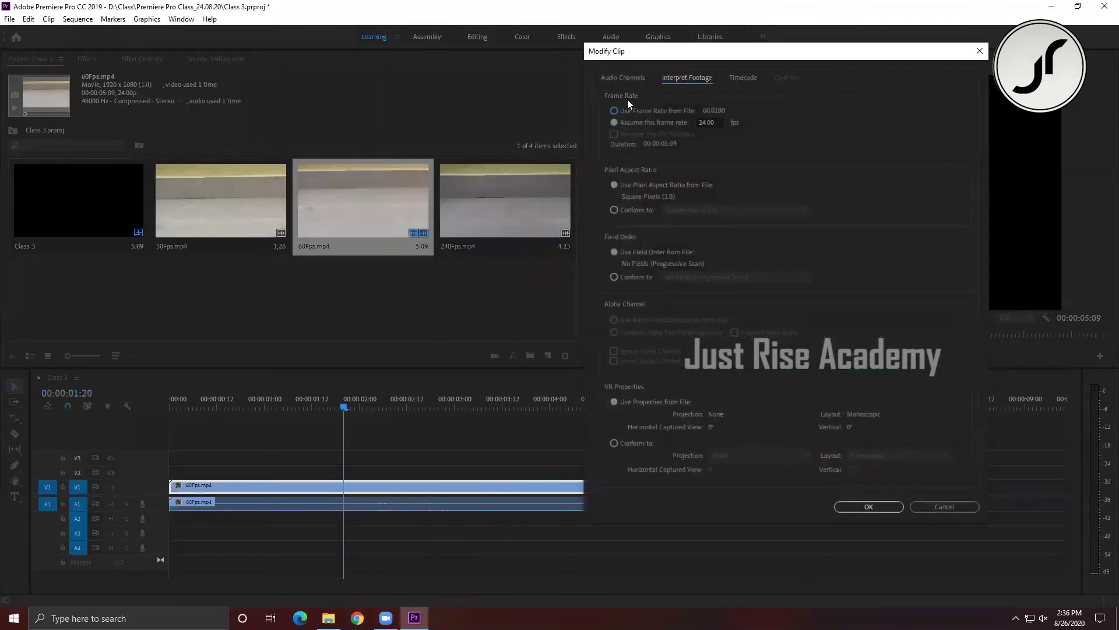
pyautogui.click(630, 116)
pyautogui.click(868, 503)
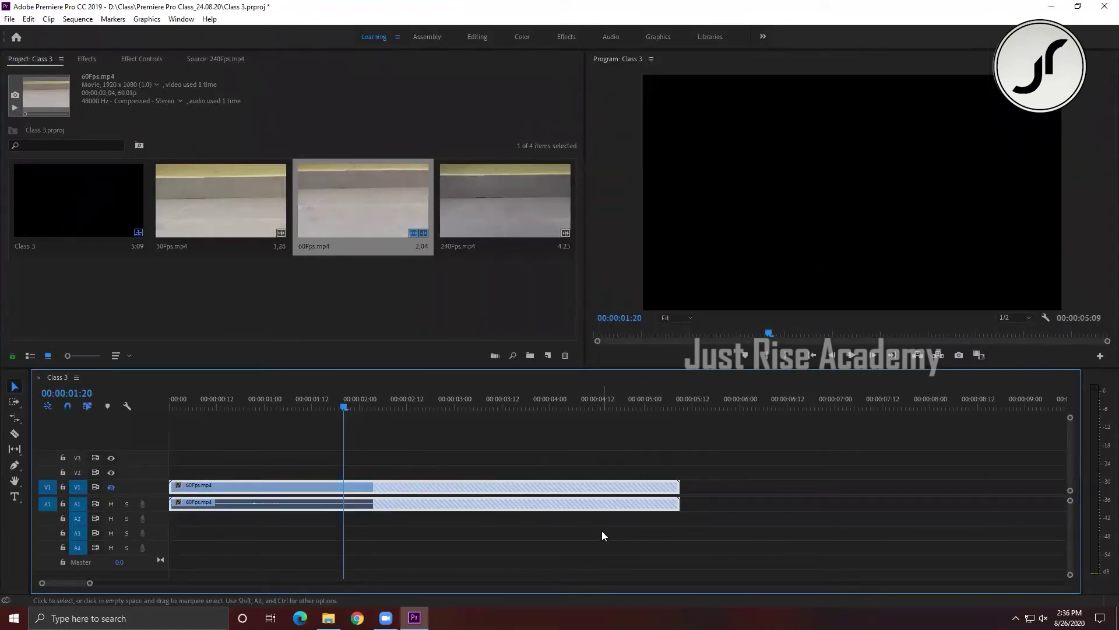
pyautogui.press('Delete')
# Place the reinterpreted 60Fps.mp4 on V1 with existing sequence settings kept, and delete its A1 audio.
pyautogui.moveTo(390, 213); pyautogui.dragTo(166, 491)
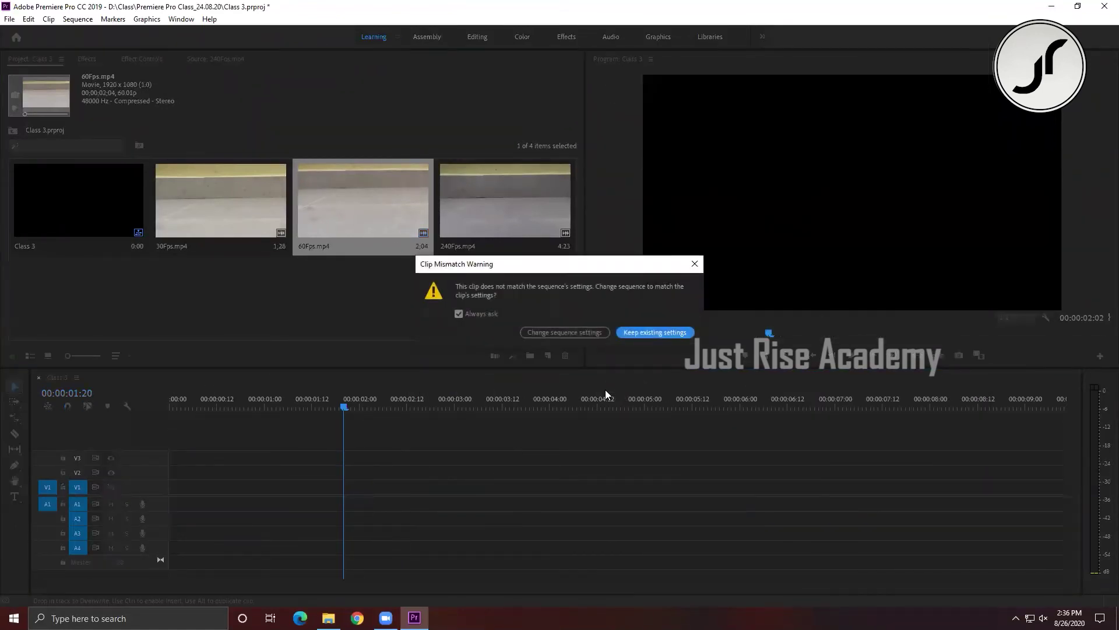
pyautogui.click(640, 333)
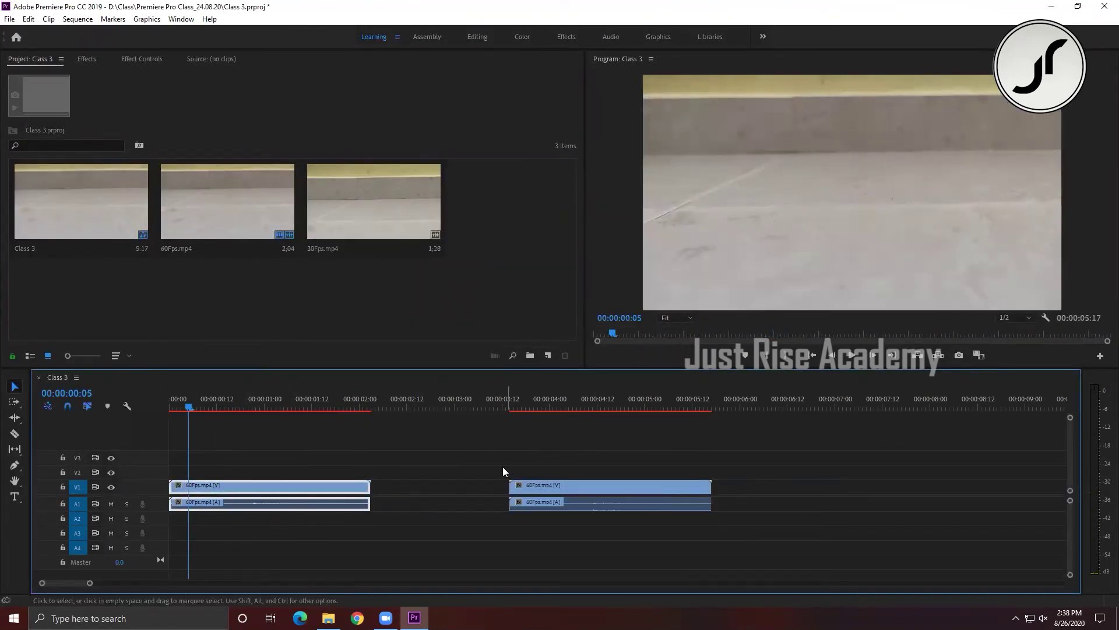
pyautogui.press('Delete')
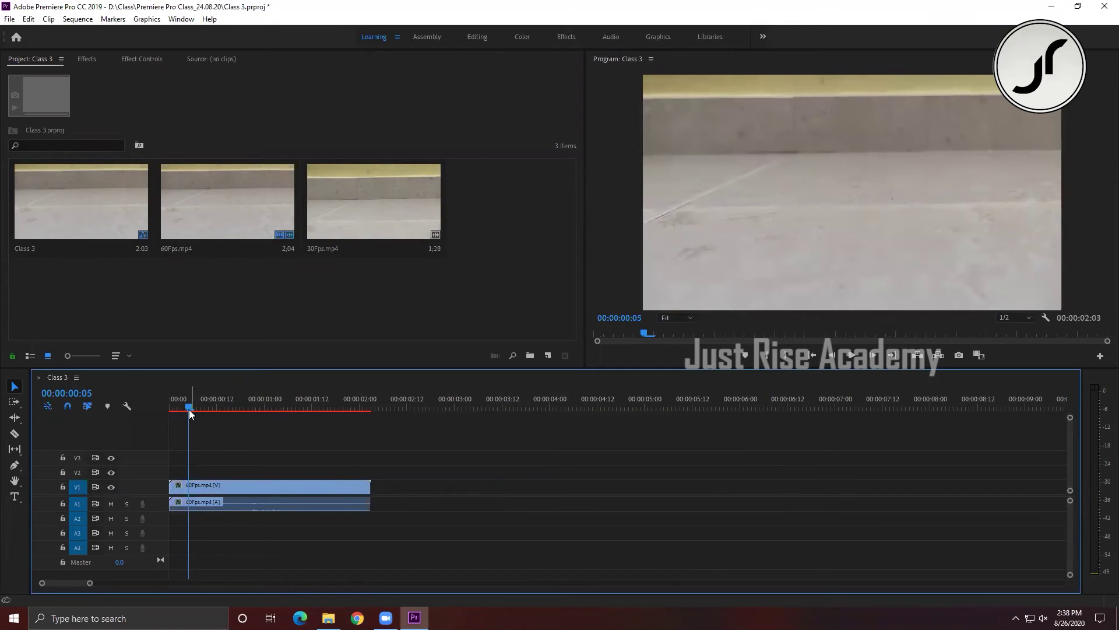
pyautogui.rightClick(297, 486)
pyautogui.click(315, 220)
pyautogui.click(292, 503)
pyautogui.press('Delete')
pyautogui.moveTo(188, 406); pyautogui.dragTo(222, 407)
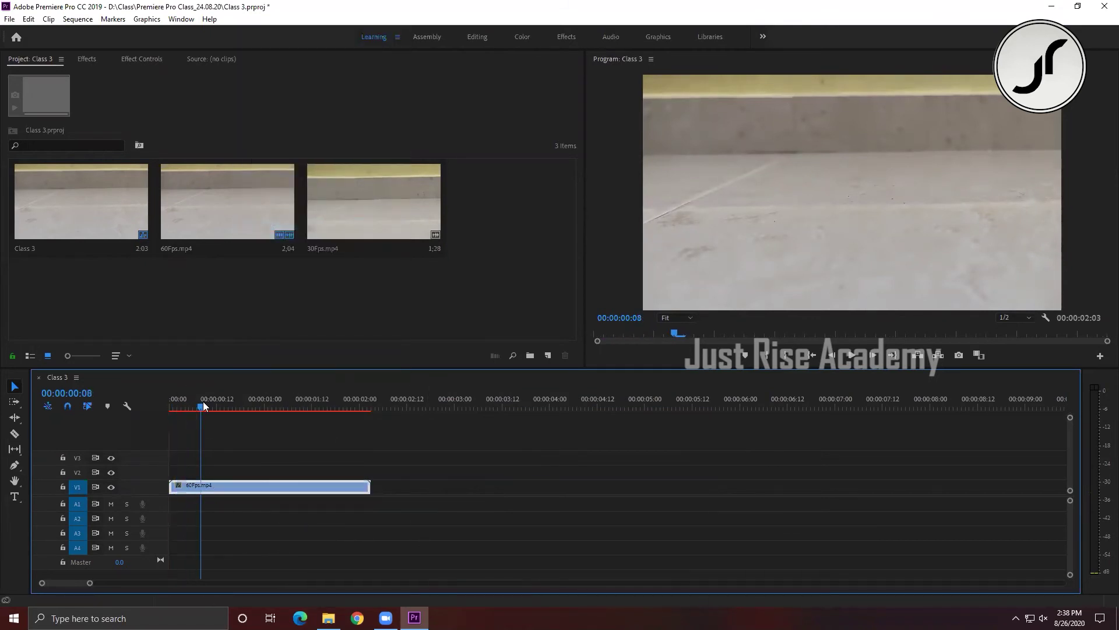
pyautogui.click(52, 205)
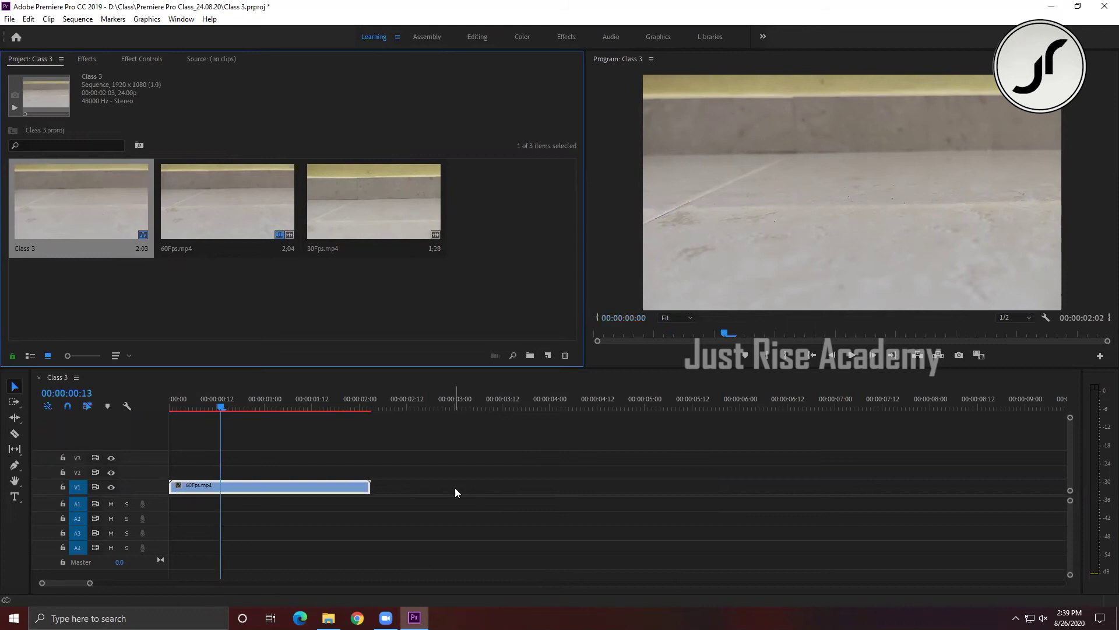
# Add 30Fps.mp4 to V2 above the 60fps clip and delete its A1 audio.
pyautogui.moveTo(342, 212)
pyautogui.mouseDown()
pyautogui.moveTo(423, 492)
pyautogui.moveTo(265, 504)
pyautogui.mouseUp()
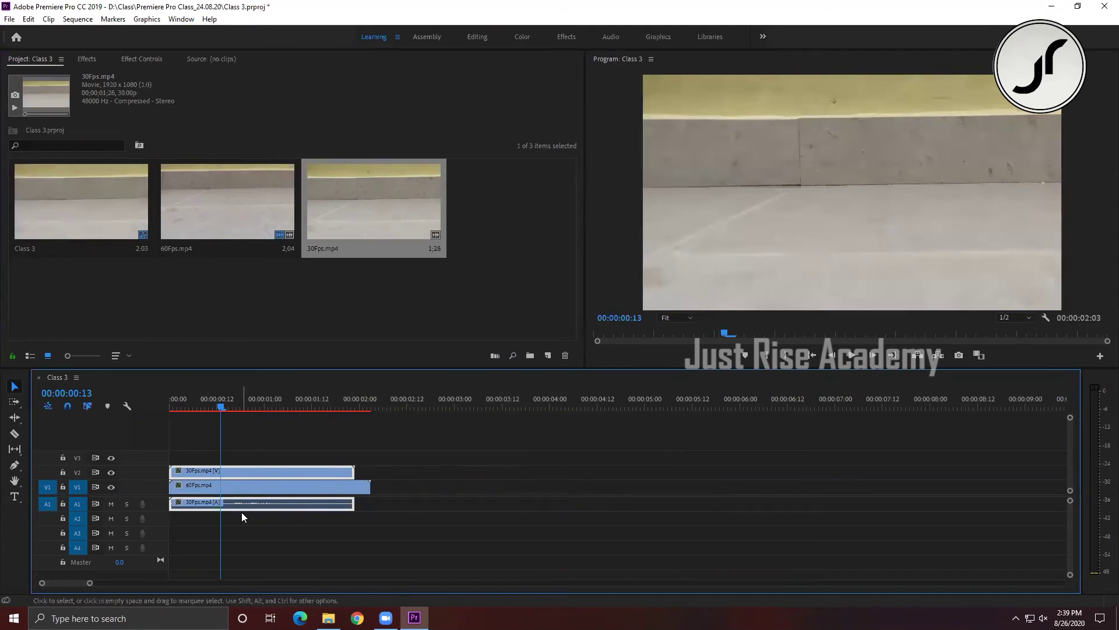
pyautogui.rightClick(233, 470)
pyautogui.click(262, 224)
pyautogui.click(273, 503)
pyautogui.press('Delete')
# Move the 30Fps clip to start around 00:00:00:13, then play the sequence to preview both clips.
pyautogui.click(236, 470)
pyautogui.moveTo(221, 472); pyautogui.dragTo(272, 476)
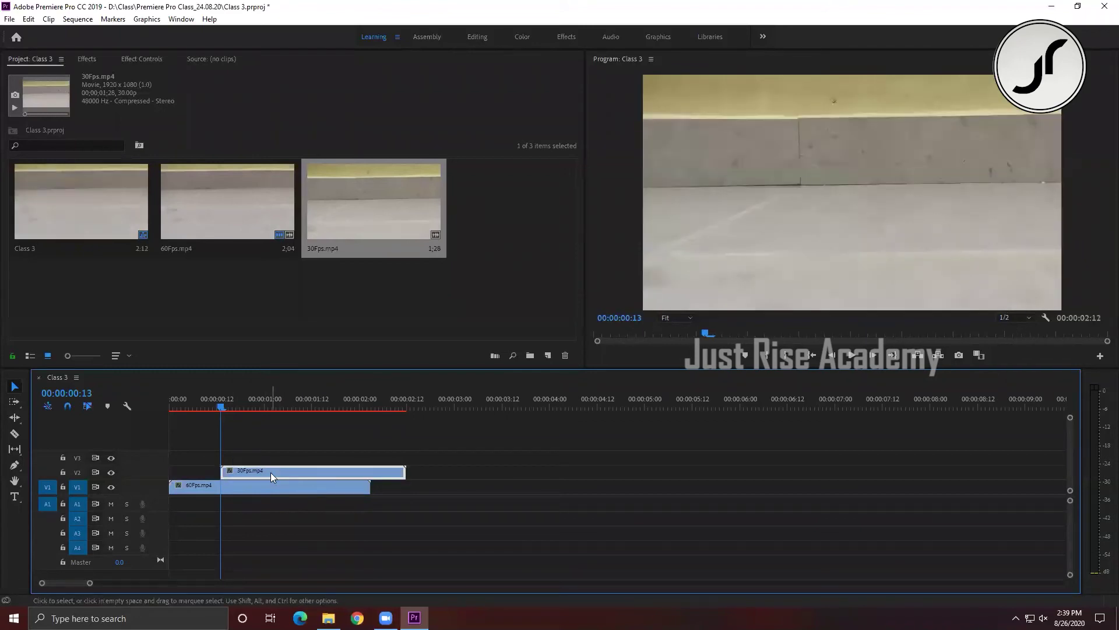
pyautogui.click(178, 486)
pyautogui.press('space')
pyautogui.click(174, 401)
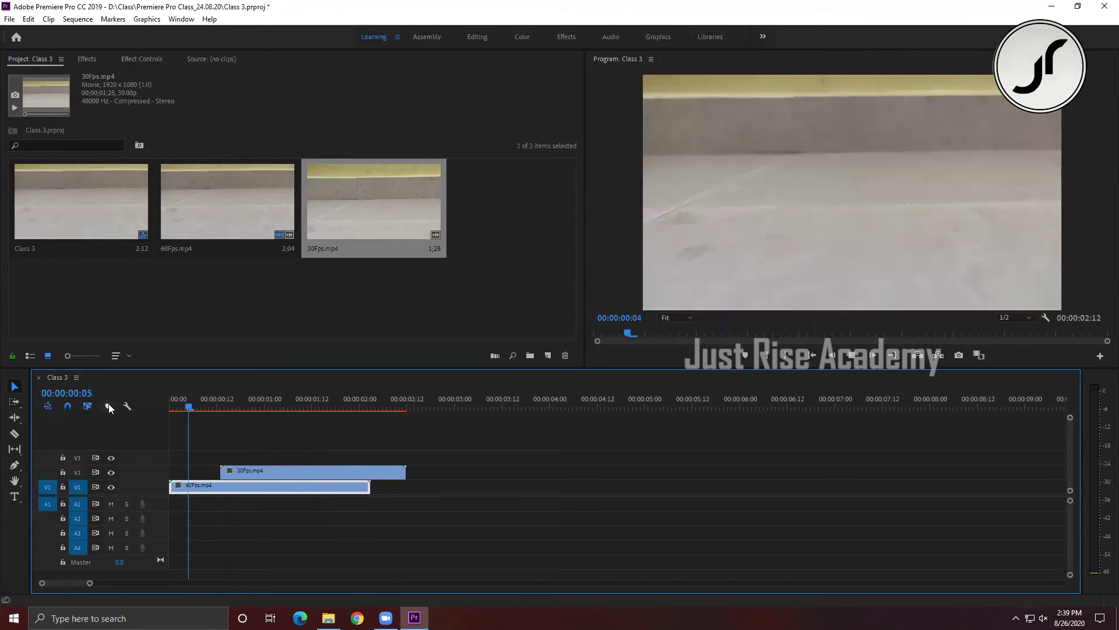
pyautogui.click(311, 474)
# Slide 30Fps.mp4 on V2 to 00:00:01:04–00:00:03:02, save, then try dragging it higher.
pyautogui.moveTo(315, 478); pyautogui.dragTo(374, 478)
pyautogui.click(213, 401)
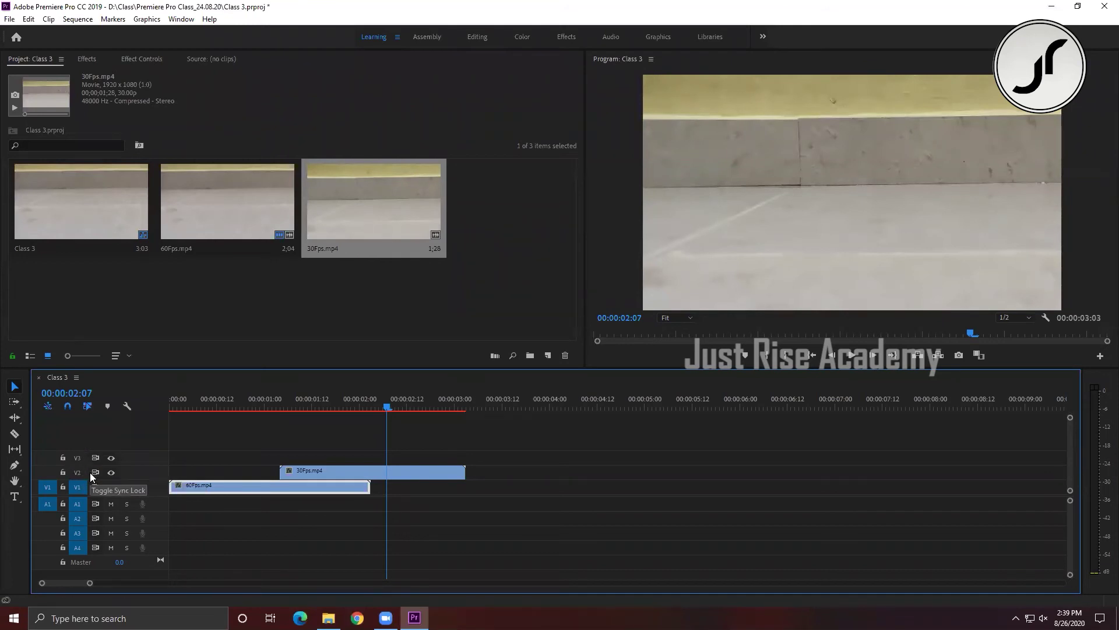
pyautogui.click(310, 474)
pyautogui.hotkey('ctrl', 's')
pyautogui.moveTo(312, 477)
pyautogui.mouseDown()
pyautogui.moveTo(320, 420)
pyautogui.moveTo(320, 472)
pyautogui.mouseUp()
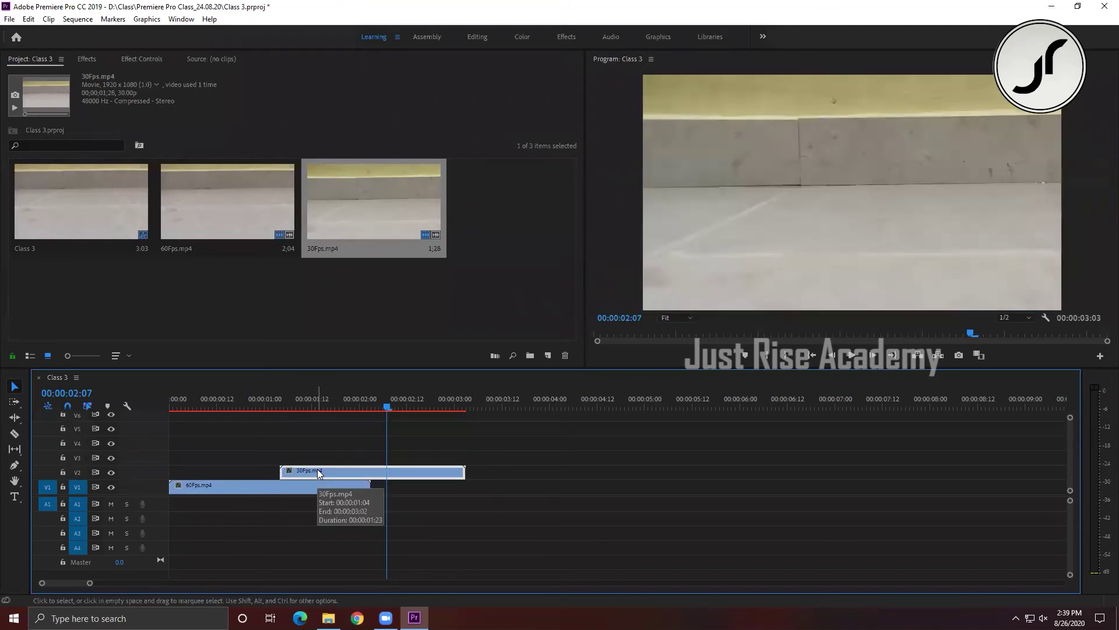
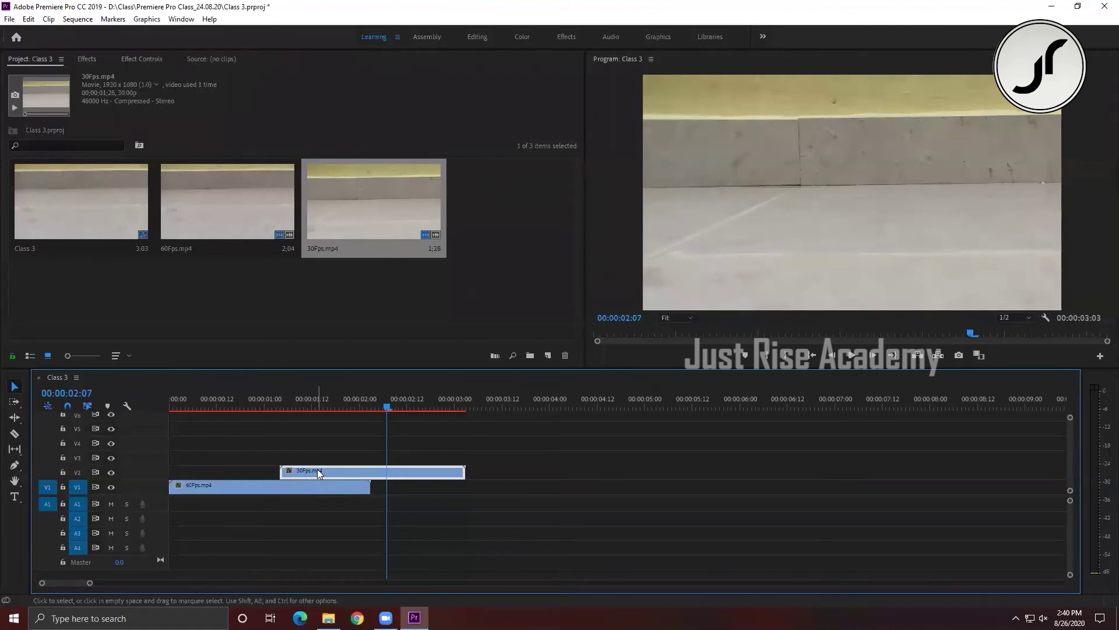
# Place another 30Fps.mp4 copy on the timeline, unlink it, and delete its video part.
pyautogui.click(309, 490)
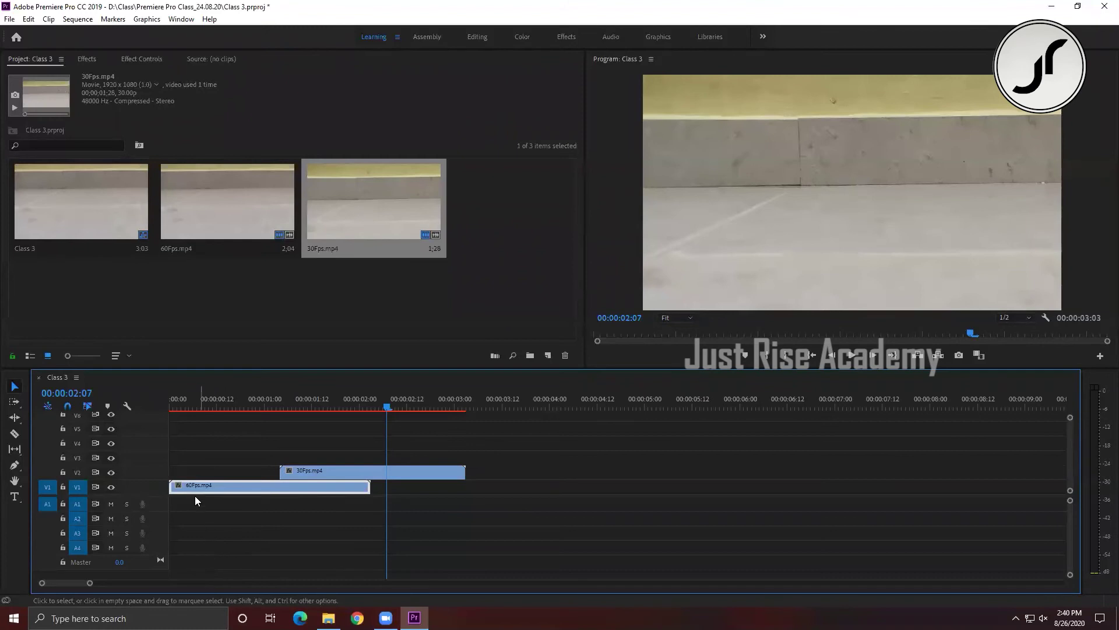
pyautogui.moveTo(396, 224); pyautogui.dragTo(504, 460)
pyautogui.rightClick(533, 452)
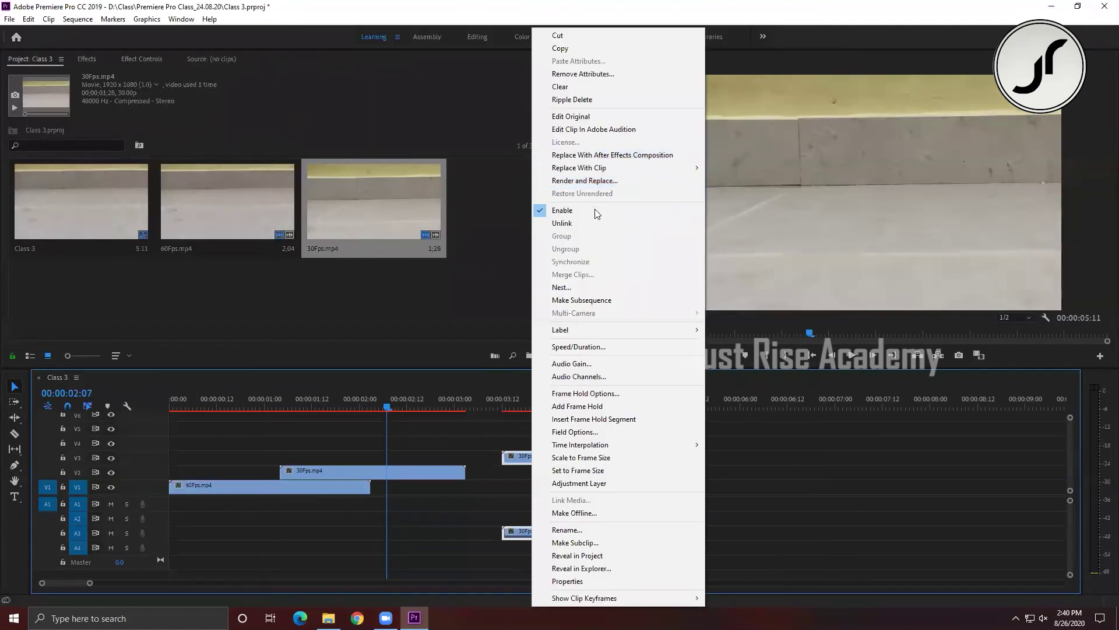
pyautogui.click(562, 223)
pyautogui.click(556, 464)
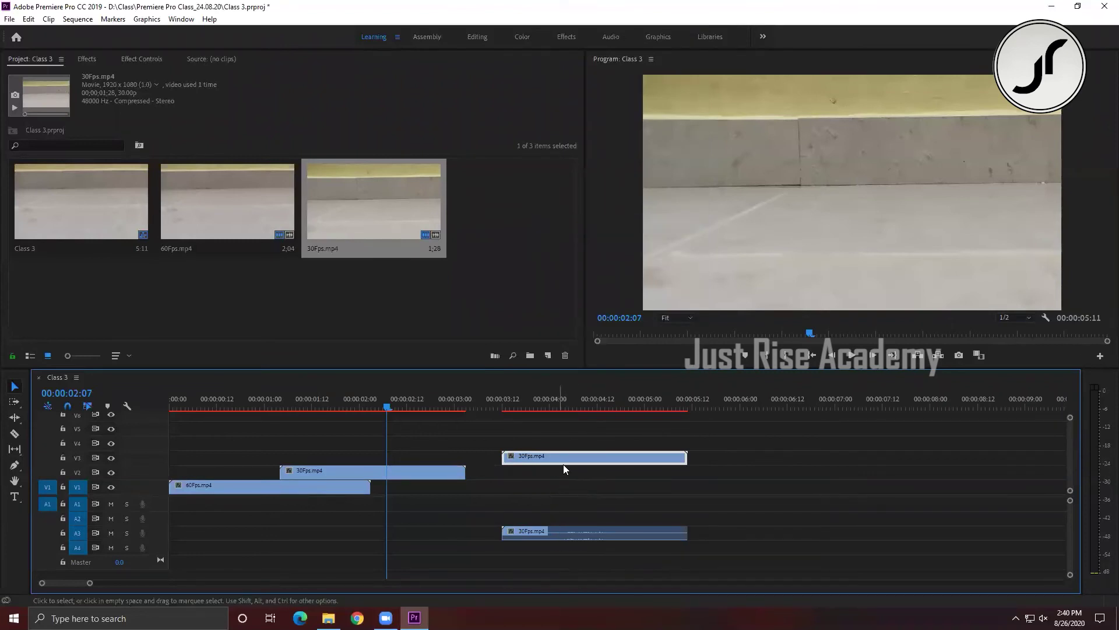
pyautogui.press('Delete')
# Move the 30Fps audio down below A4 and add a new audio track.
pyautogui.moveTo(548, 530); pyautogui.dragTo(548, 574)
pyautogui.moveTo(540, 534); pyautogui.dragTo(528, 565)
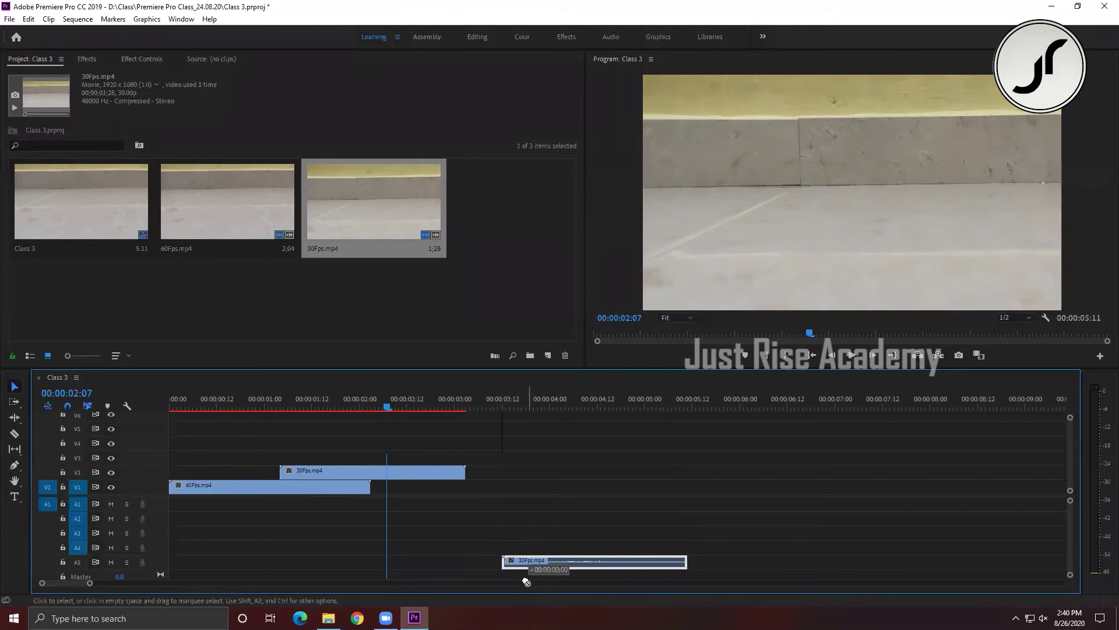
pyautogui.rightClick(47, 533)
pyautogui.click(217, 532)
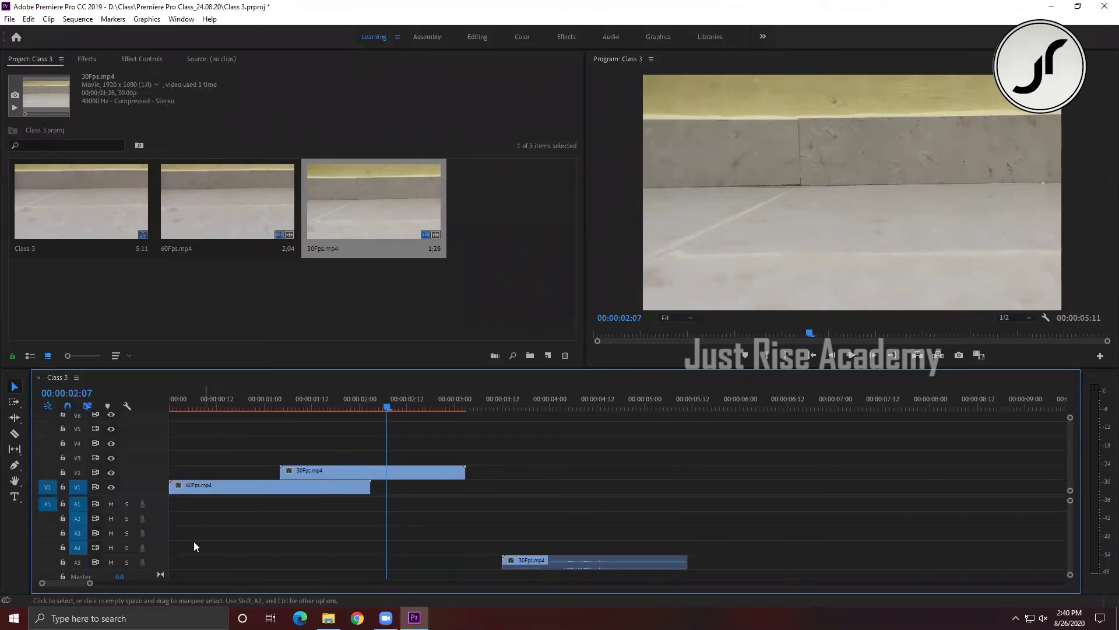
pyautogui.rightClick(142, 539)
pyautogui.click(168, 542)
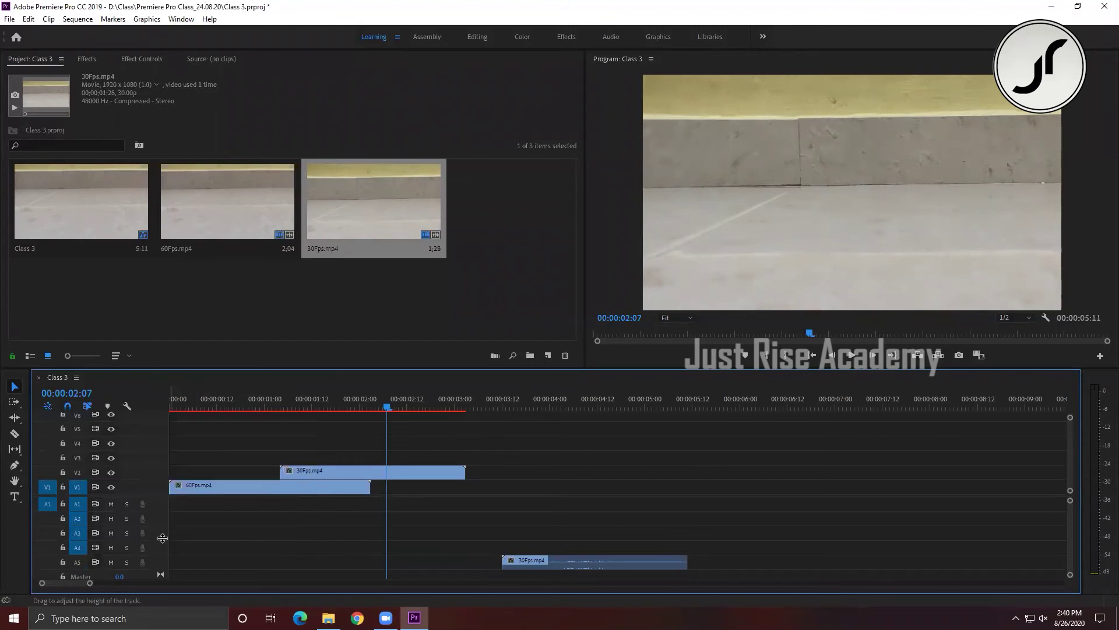
pyautogui.rightClick(164, 539)
pyautogui.click(243, 422)
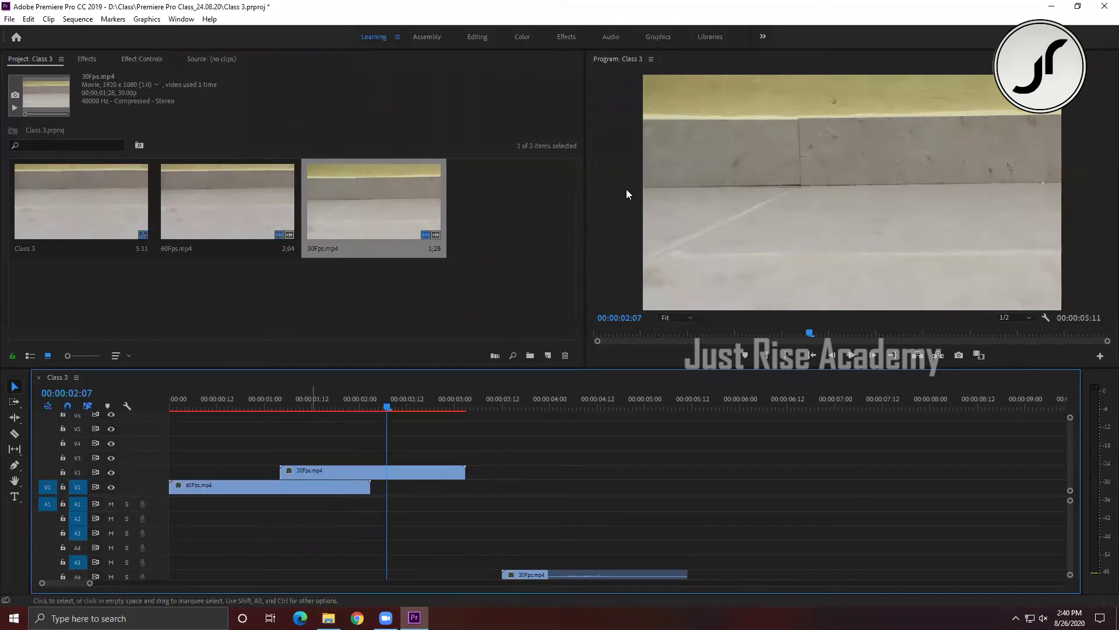
# Add three more tracks one at a time from the track header menu.
pyautogui.rightClick(148, 523)
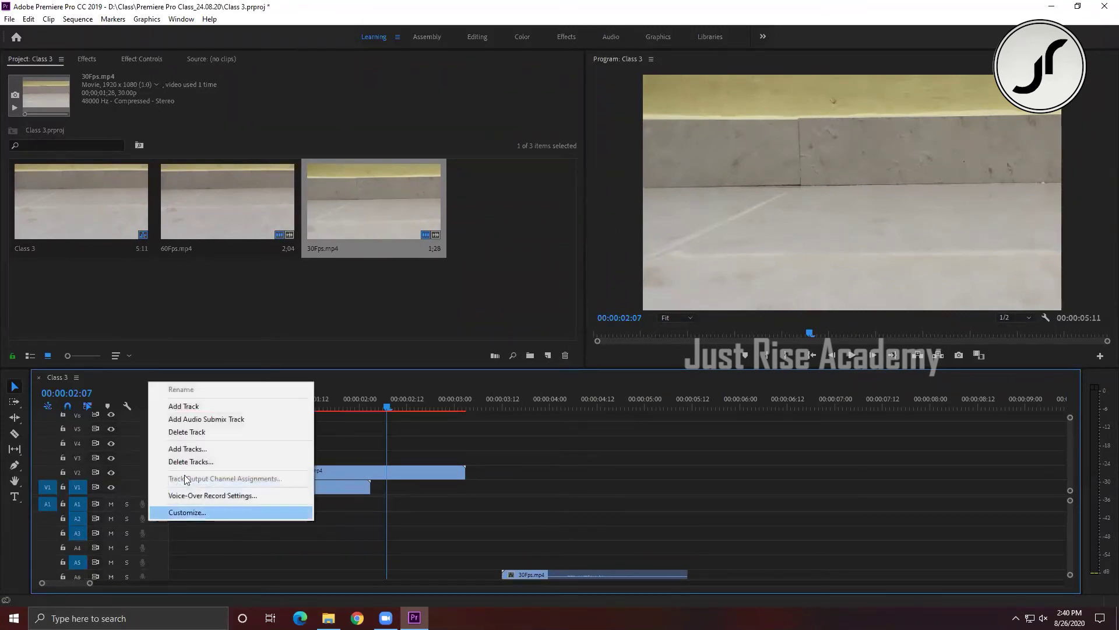
pyautogui.click(194, 410)
pyautogui.rightClick(155, 541)
pyautogui.click(183, 428)
pyautogui.rightClick(159, 531)
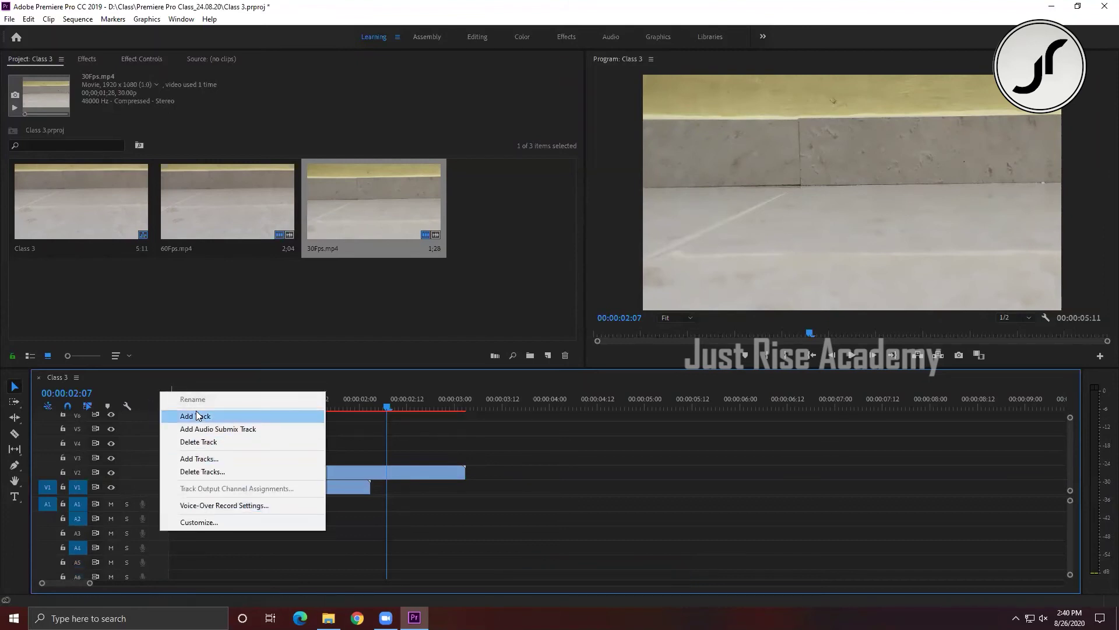
pyautogui.click(192, 416)
# Add tracks with the default Add Tracks dialog settings and save the project.
pyautogui.rightClick(138, 465)
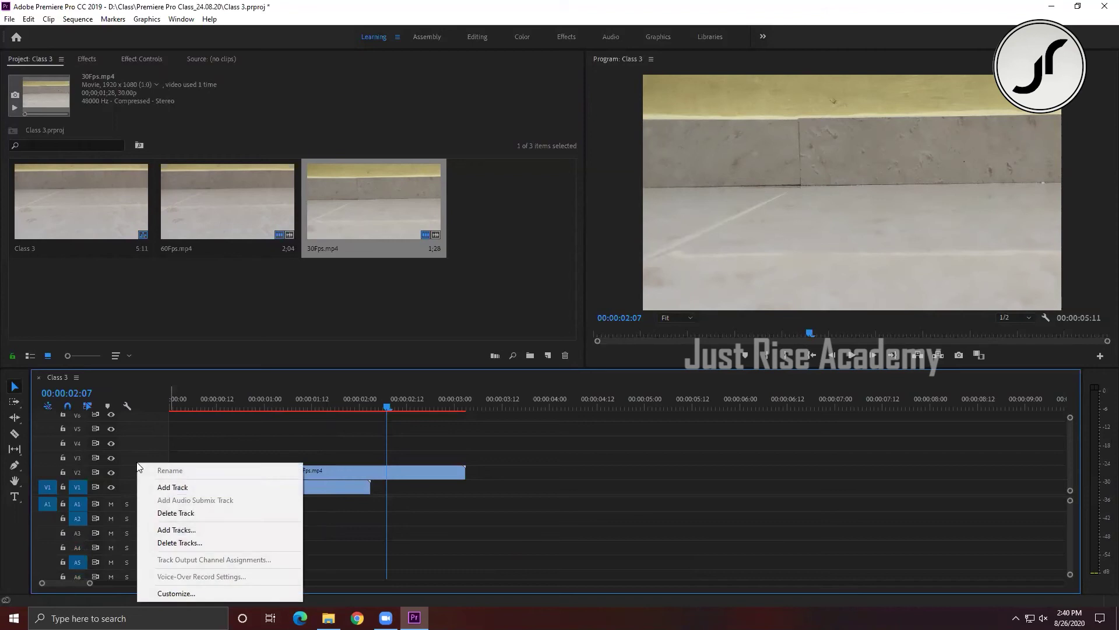
pyautogui.click(176, 529)
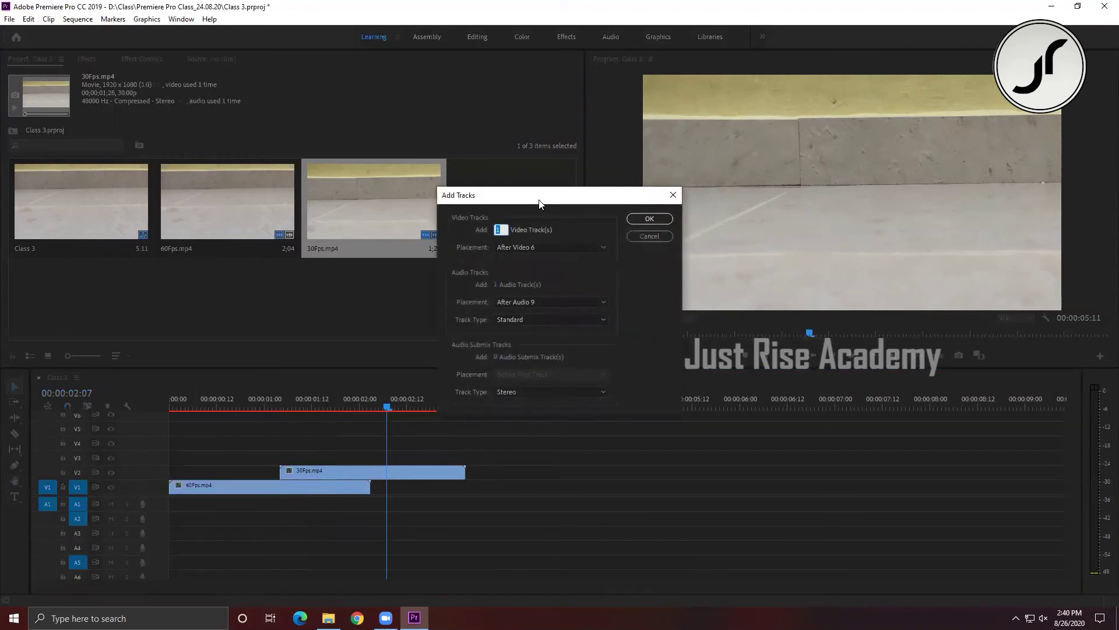
pyautogui.click(669, 217)
pyautogui.hotkey('ctrl', 's')
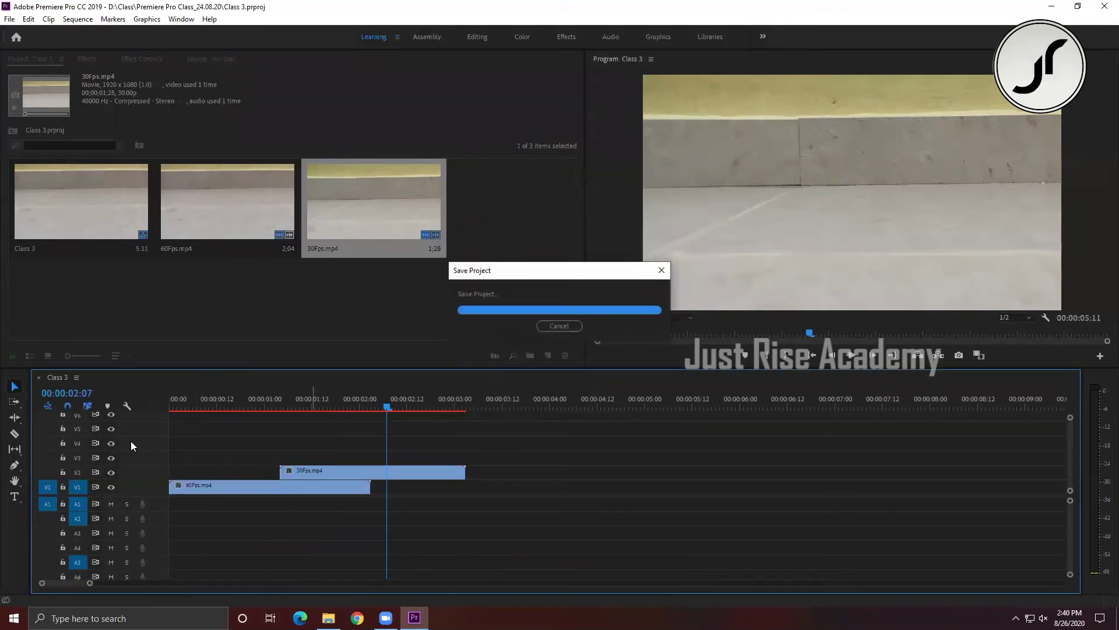
# Add one more track, then add 50 video tracks through Add Tracks.
pyautogui.rightClick(131, 441)
pyautogui.click(155, 465)
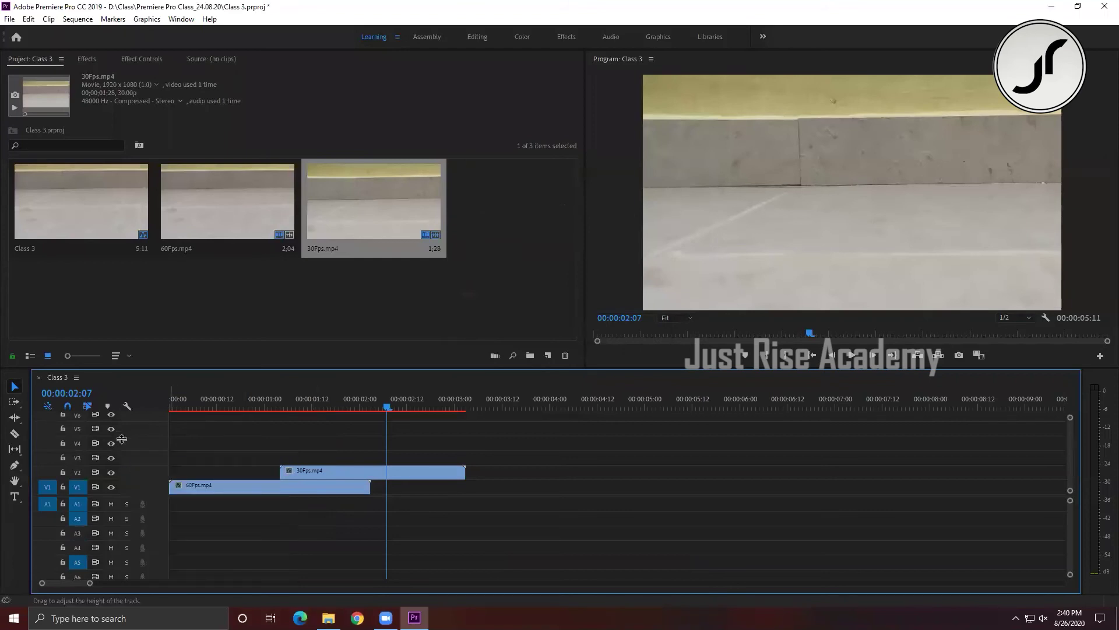
pyautogui.rightClick(142, 442)
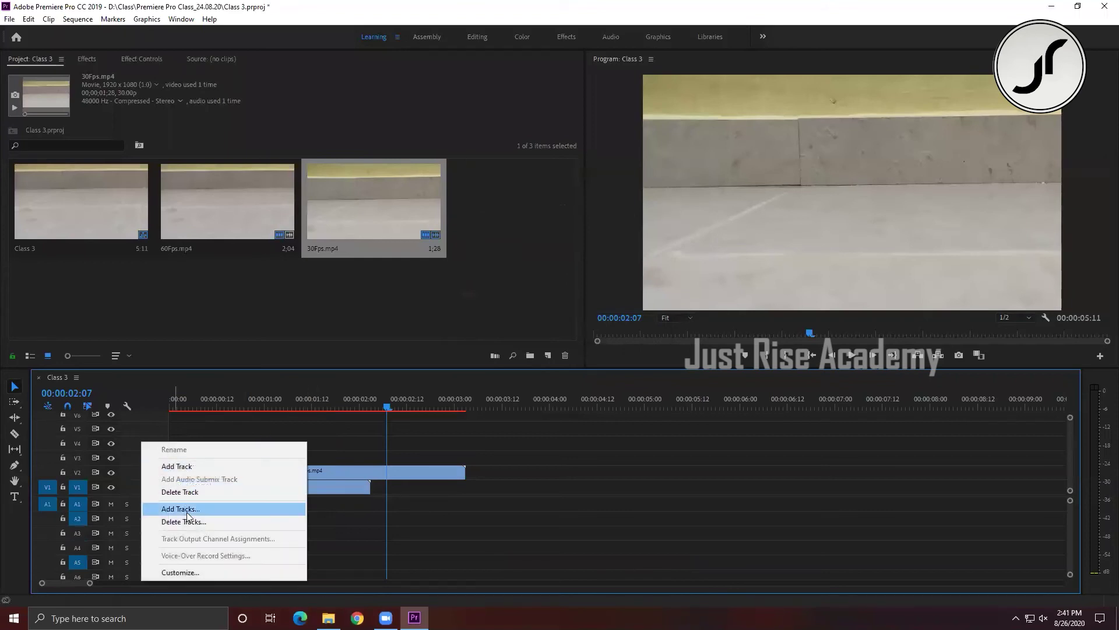
pyautogui.click(188, 510)
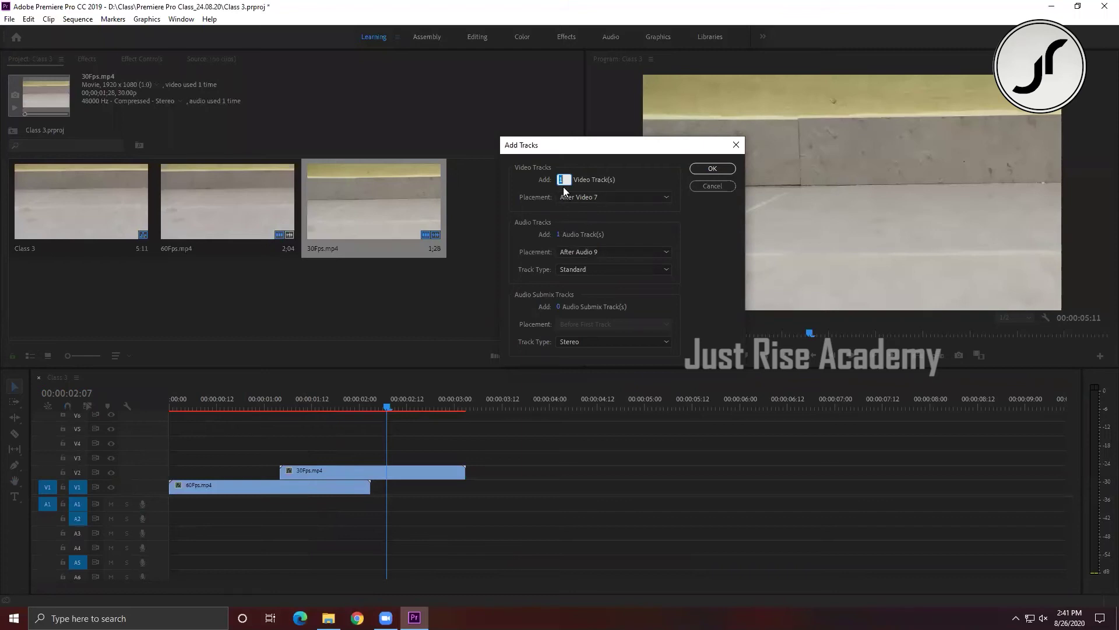
pyautogui.write('50')
pyautogui.click(713, 169)
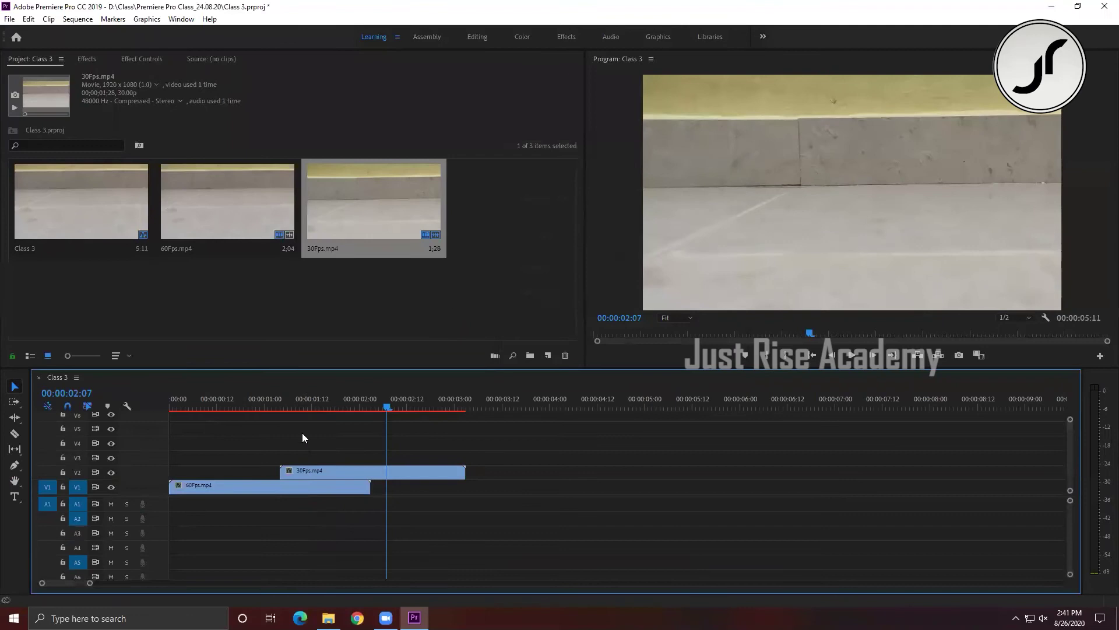
# Maximize the Timeline panel with the ` key and scroll through the tracks.
pyautogui.press('`')
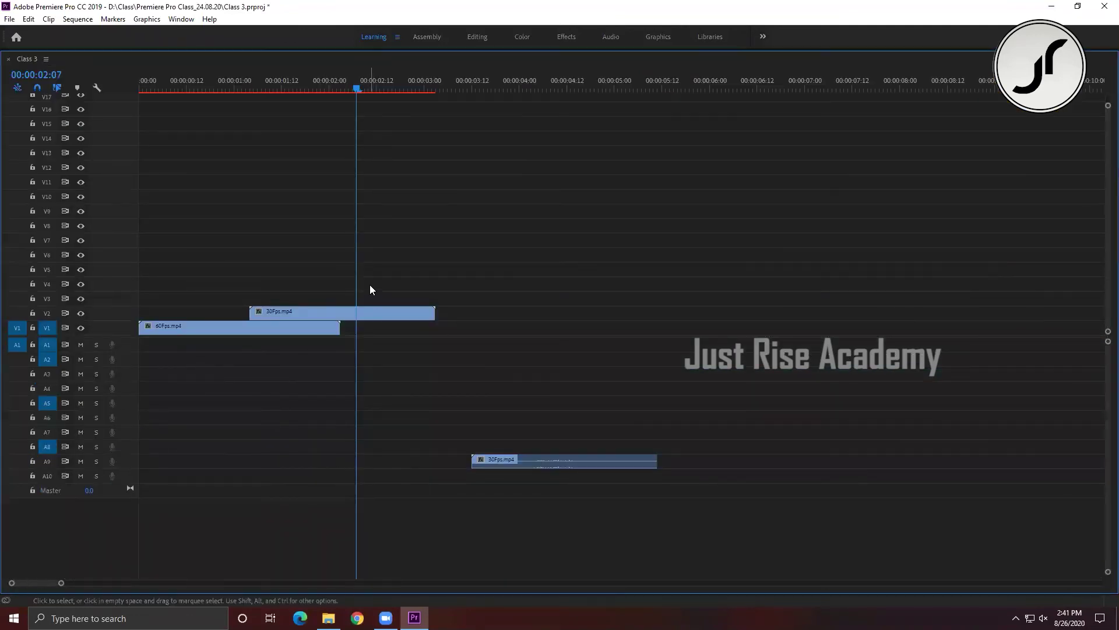
pyautogui.moveTo(1105, 331); pyautogui.dragTo(1102, 192)
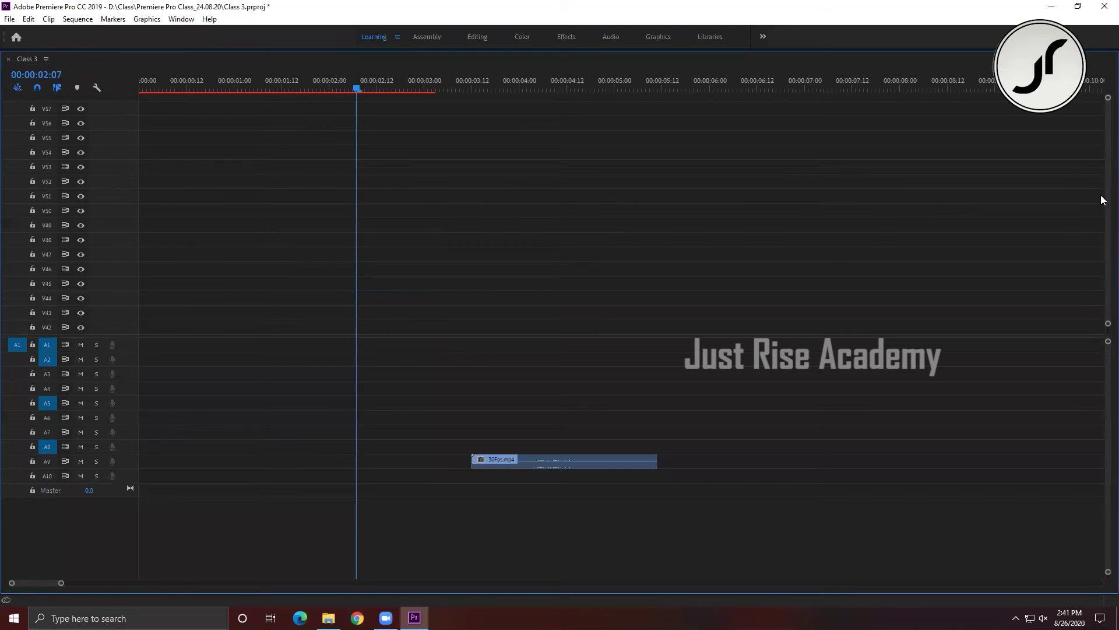
pyautogui.moveTo(1107, 325); pyautogui.dragTo(1106, 337)
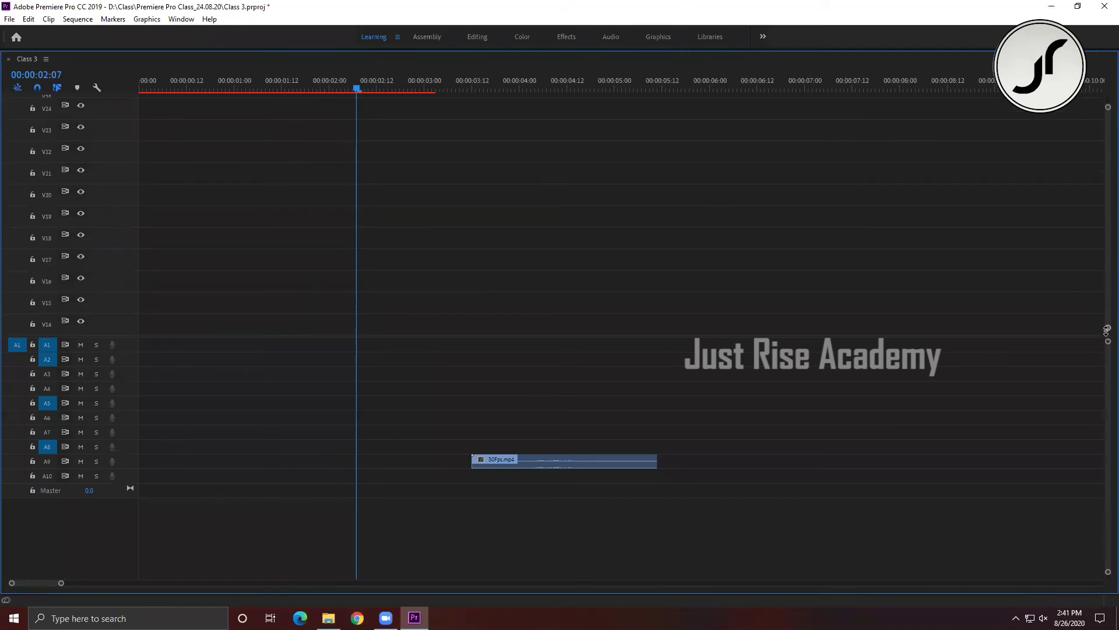
pyautogui.moveTo(1106, 330); pyautogui.dragTo(1107, 329)
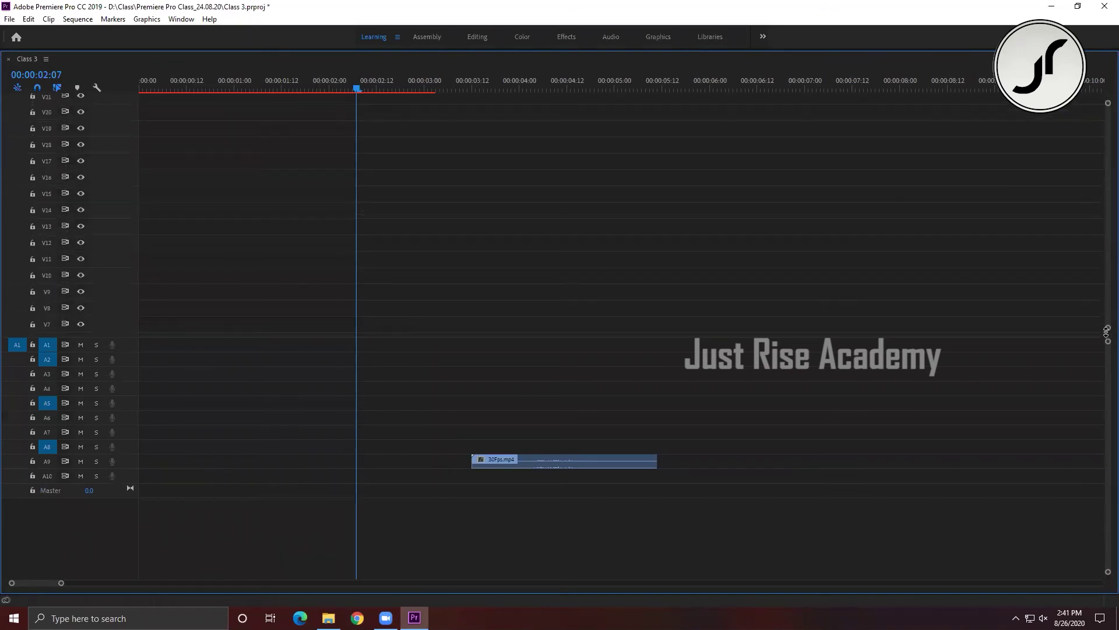
pyautogui.moveTo(1103, 216); pyautogui.dragTo(1103, 151)
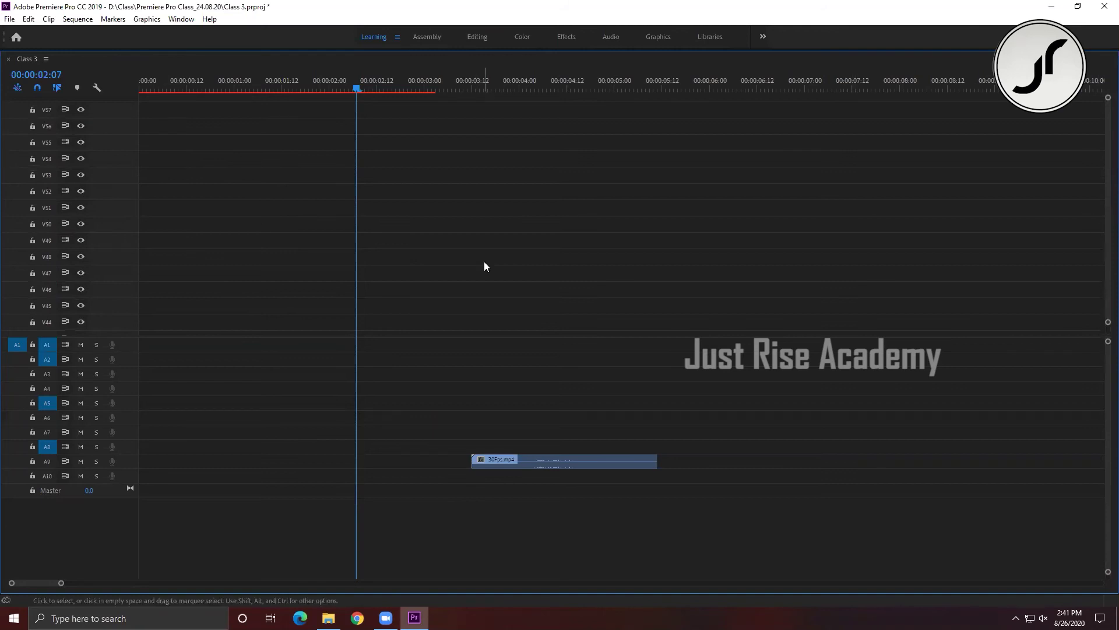
# Add more tracks to reach 158 video and 11 audio tracks, then save.
pyautogui.rightClick(89, 181)
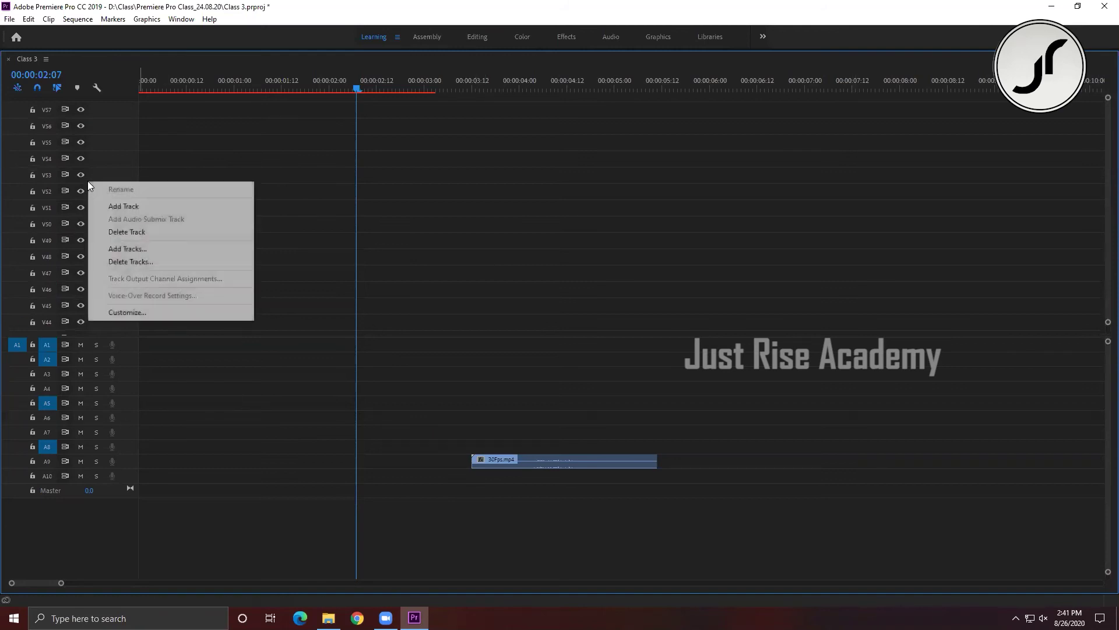
pyautogui.click(116, 204)
pyautogui.rightClick(106, 143)
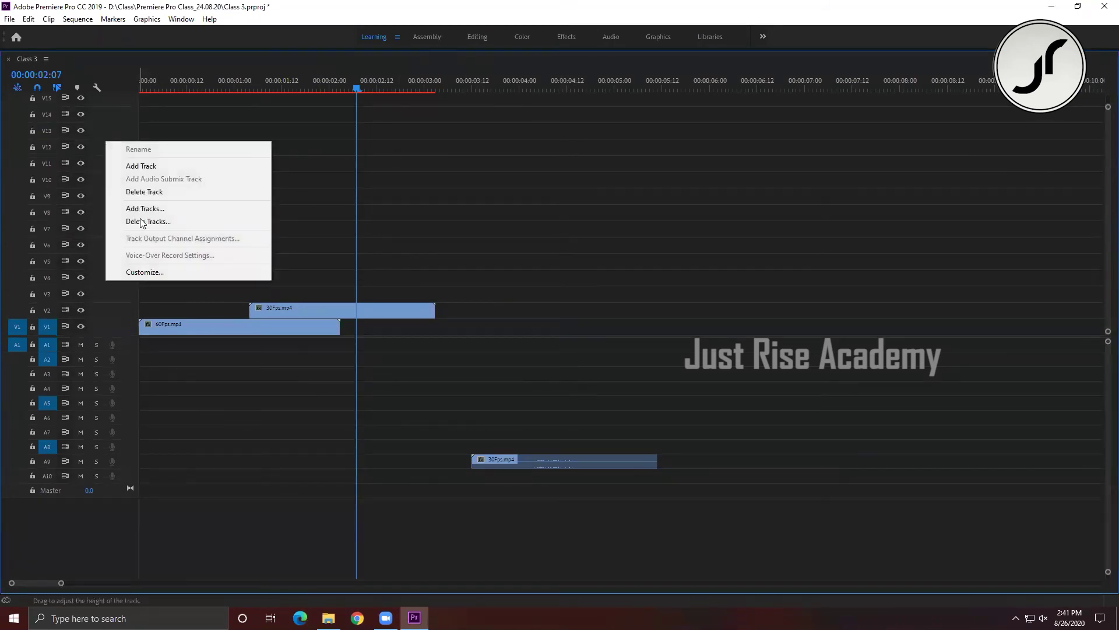
pyautogui.click(143, 211)
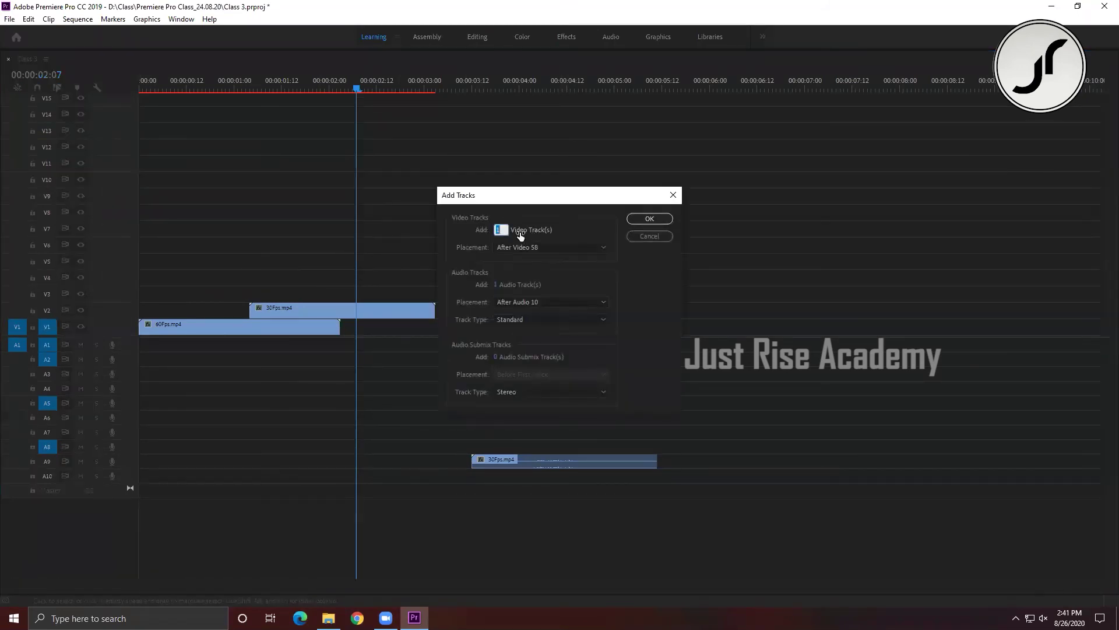
pyautogui.click(648, 219)
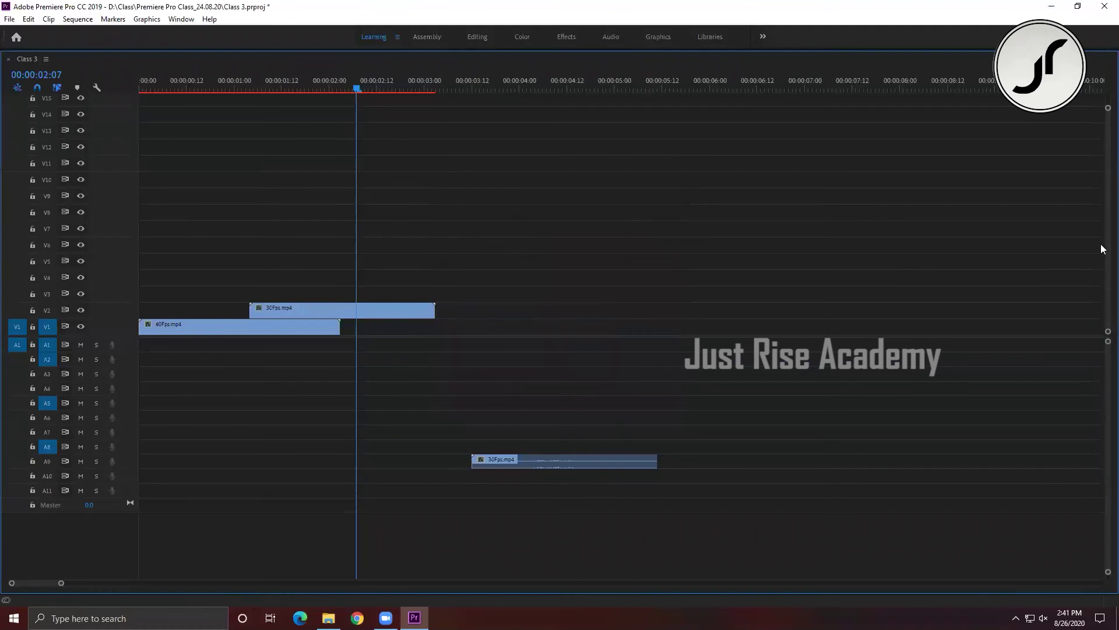
pyautogui.moveTo(1103, 252); pyautogui.dragTo(1103, 147)
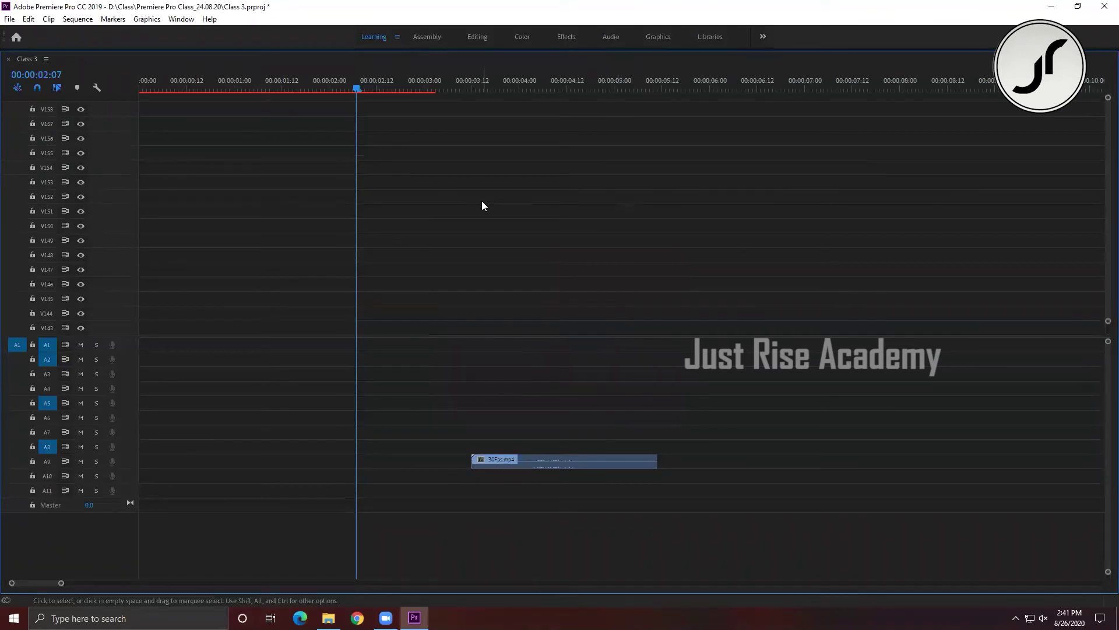
pyautogui.hotkey('ctrl', 's')
# Delete all empty video and audio tracks, then restore the normal panel layout.
pyautogui.rightClick(122, 172)
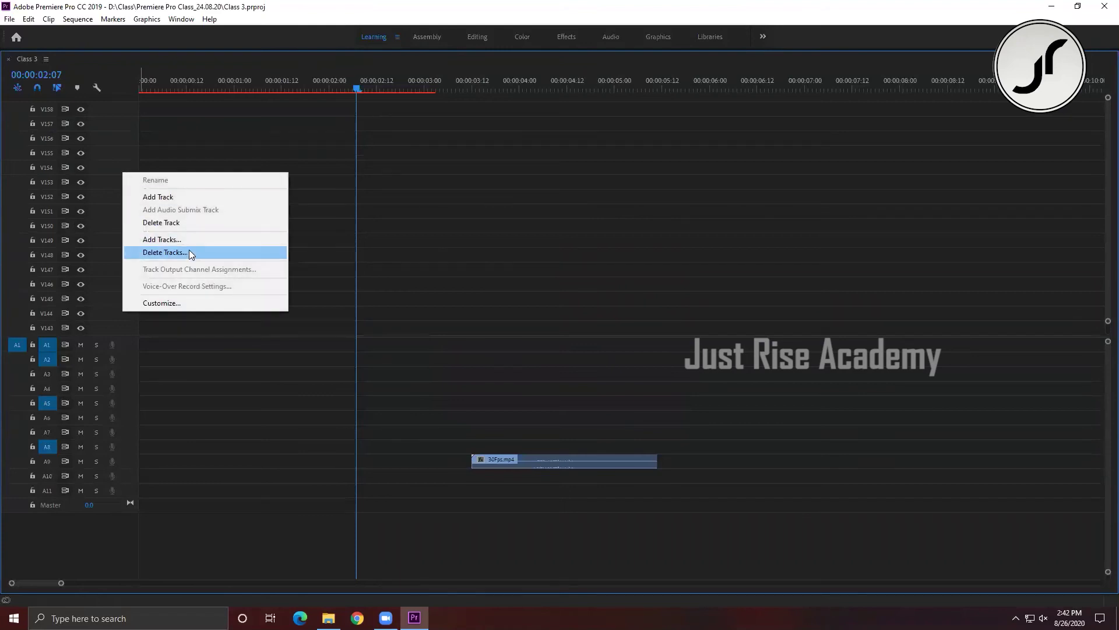
pyautogui.click(189, 250)
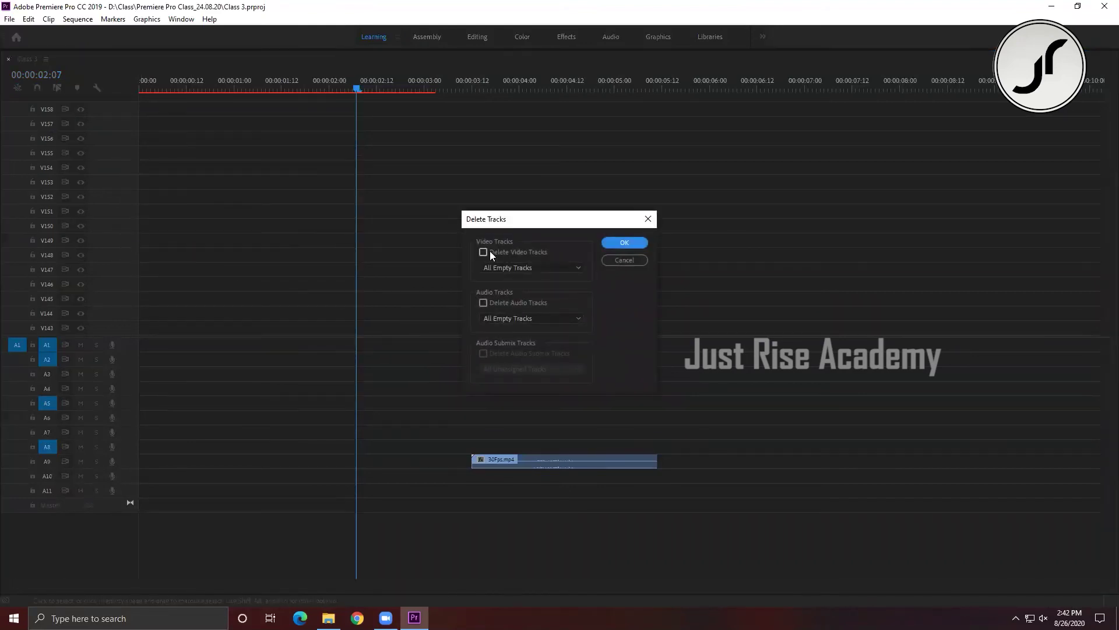
pyautogui.click(483, 251)
pyautogui.click(484, 302)
pyautogui.click(641, 243)
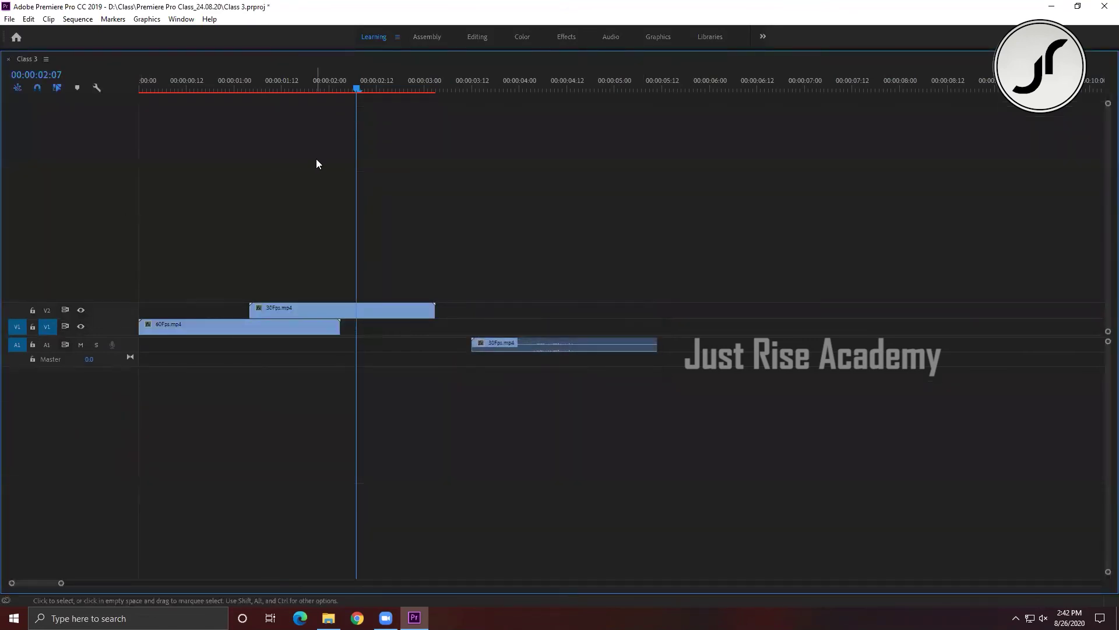
pyautogui.press('`')
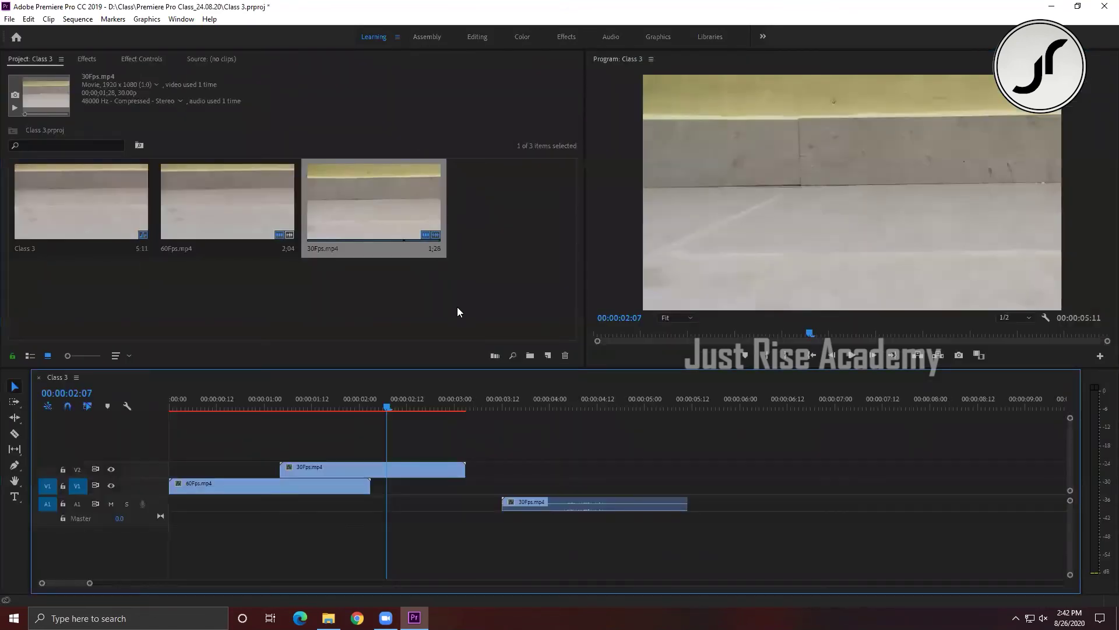
# Delete the 30Fps.mp4 audio on A1 and its video on V2, then scrub back near the start.
pyautogui.click(593, 504)
pyautogui.press('Delete')
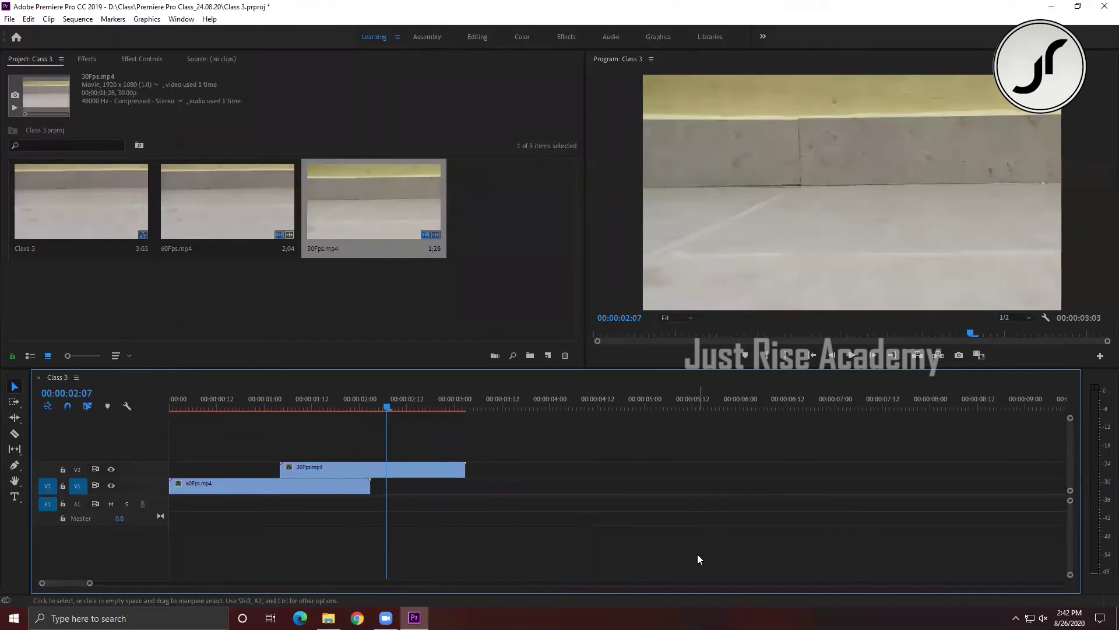
pyautogui.click(417, 469)
pyautogui.press('Delete')
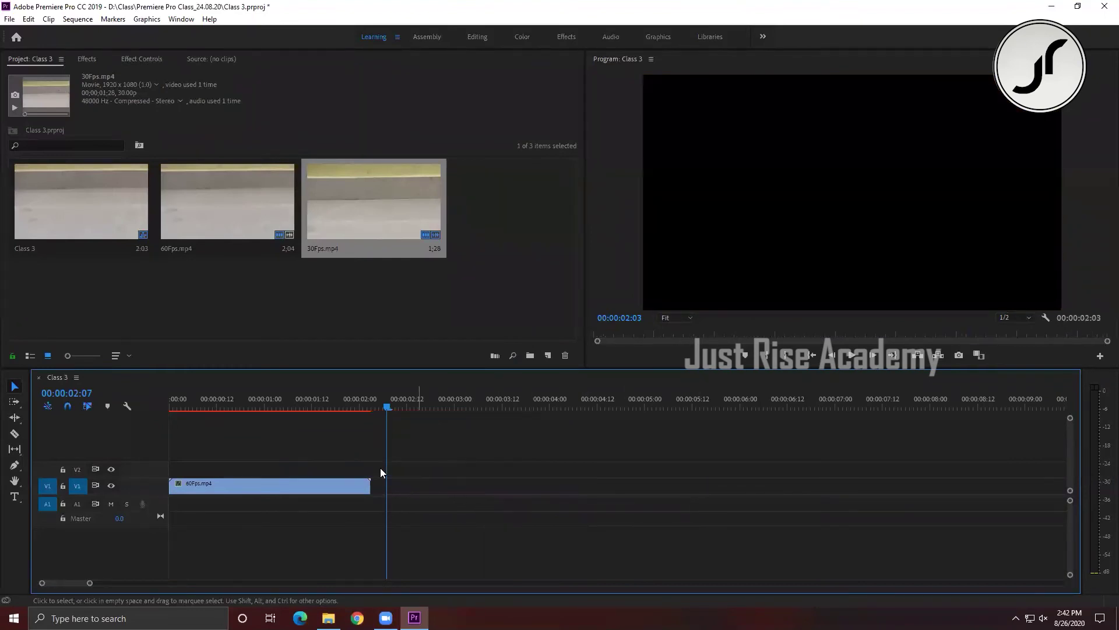
pyautogui.moveTo(290, 406); pyautogui.dragTo(236, 406)
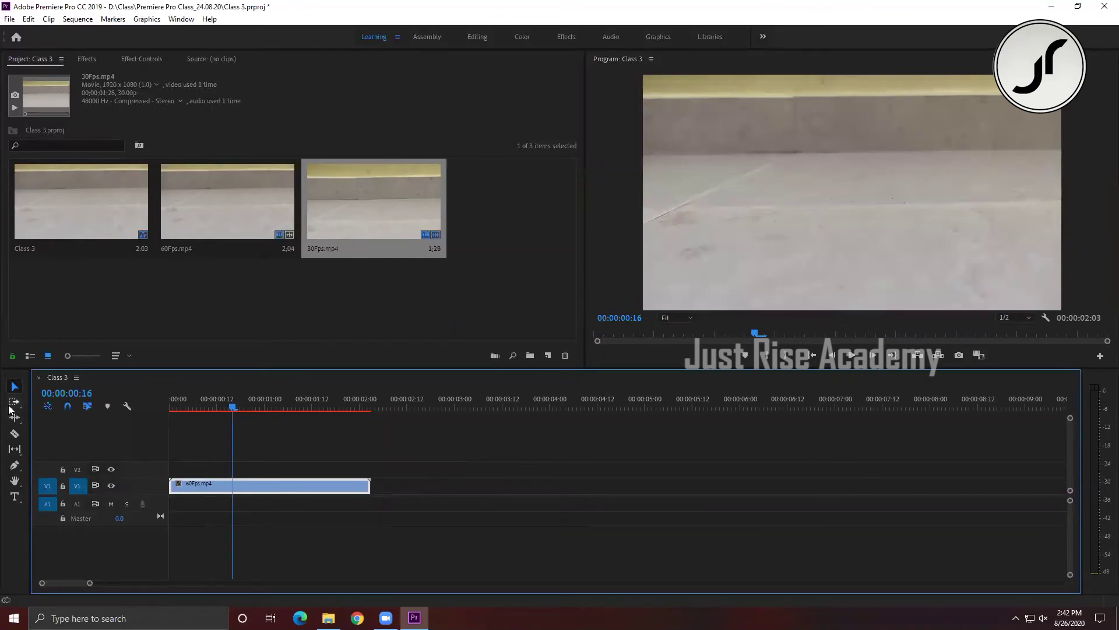
pyautogui.click(12, 404)
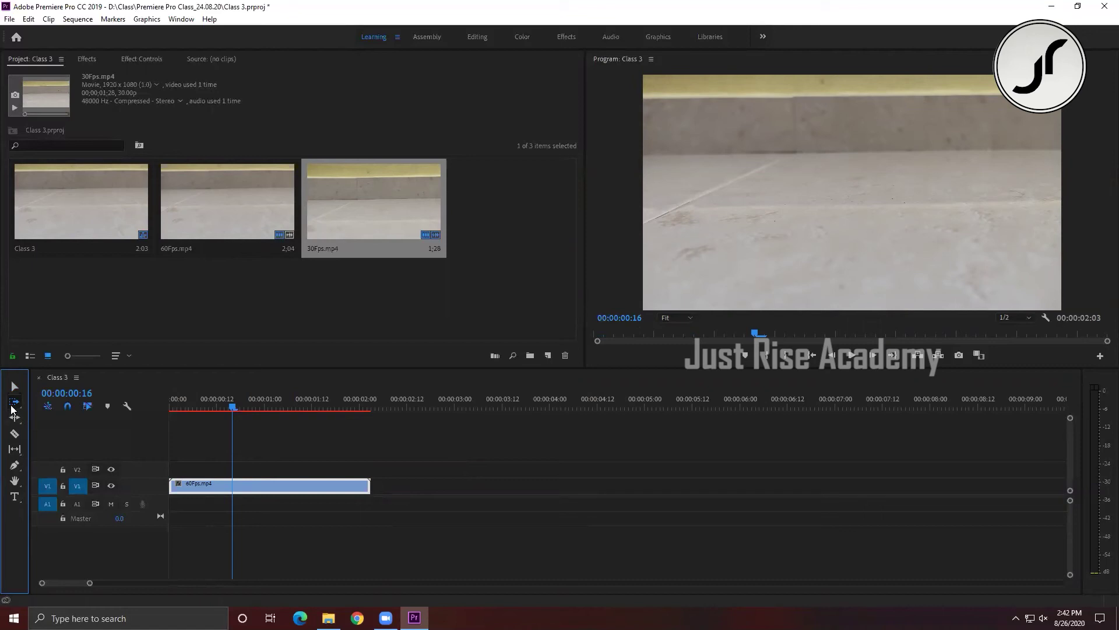
pyautogui.click(15, 416)
pyautogui.click(80, 443)
pyautogui.moveTo(369, 485); pyautogui.dragTo(627, 484)
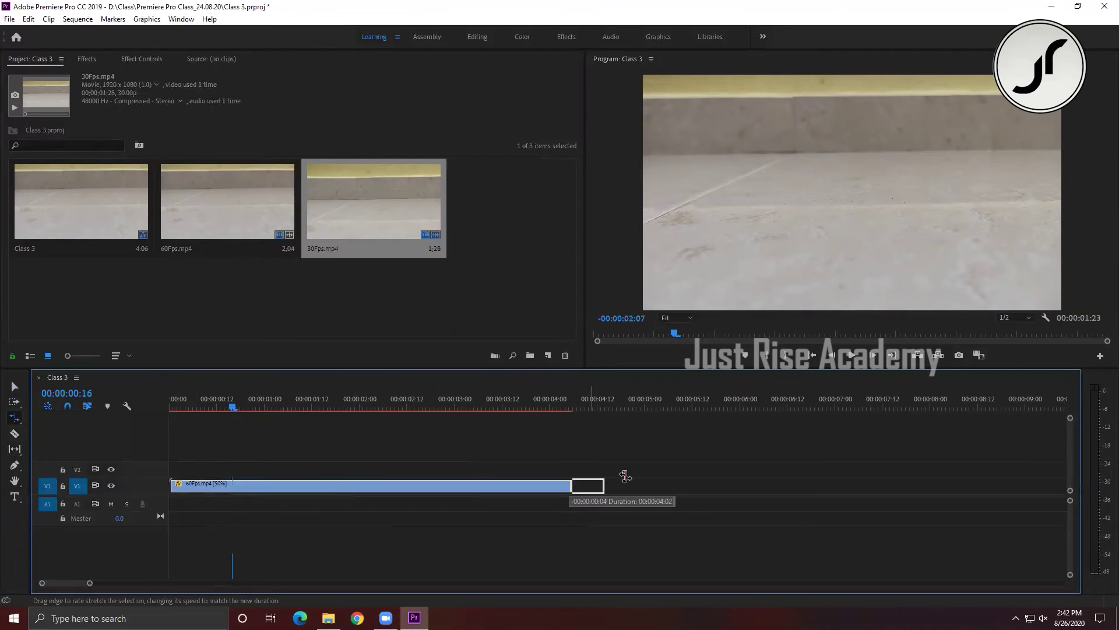
pyautogui.moveTo(424, 408); pyautogui.dragTo(363, 408)
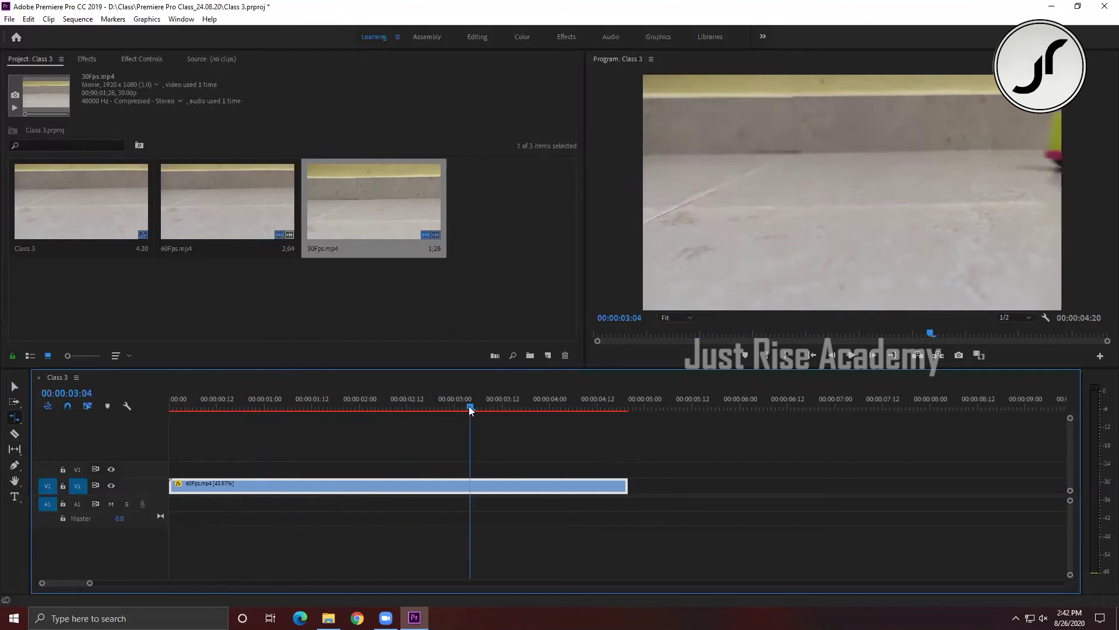
pyautogui.moveTo(440, 409); pyautogui.dragTo(447, 408)
pyautogui.click(181, 408)
pyautogui.press('space')
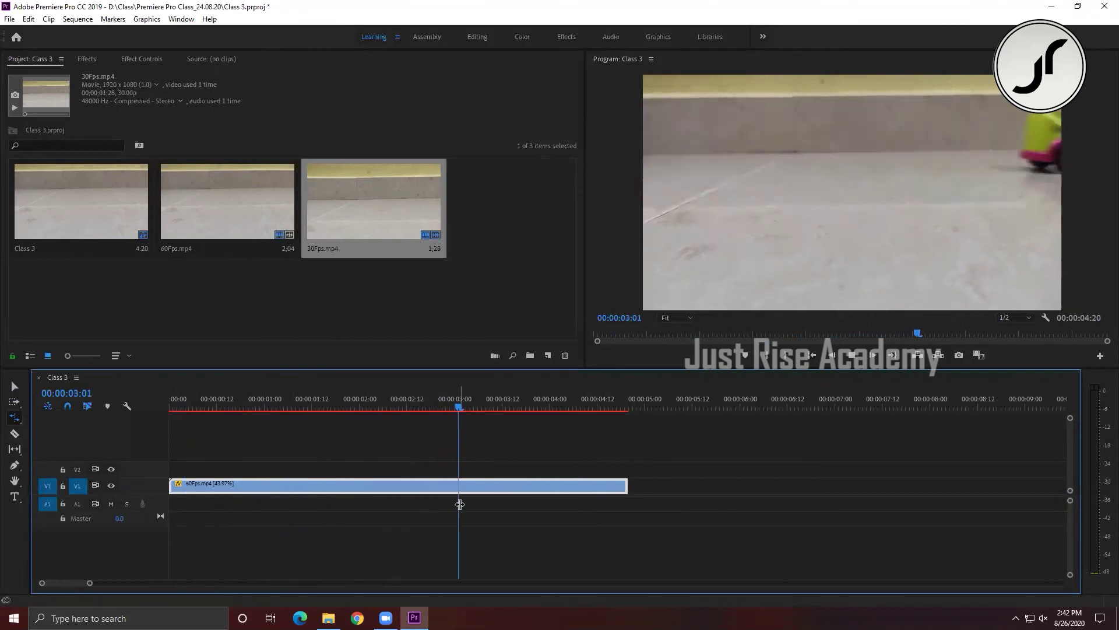
pyautogui.press('space')
pyautogui.hotkey('ctrl', 'z')
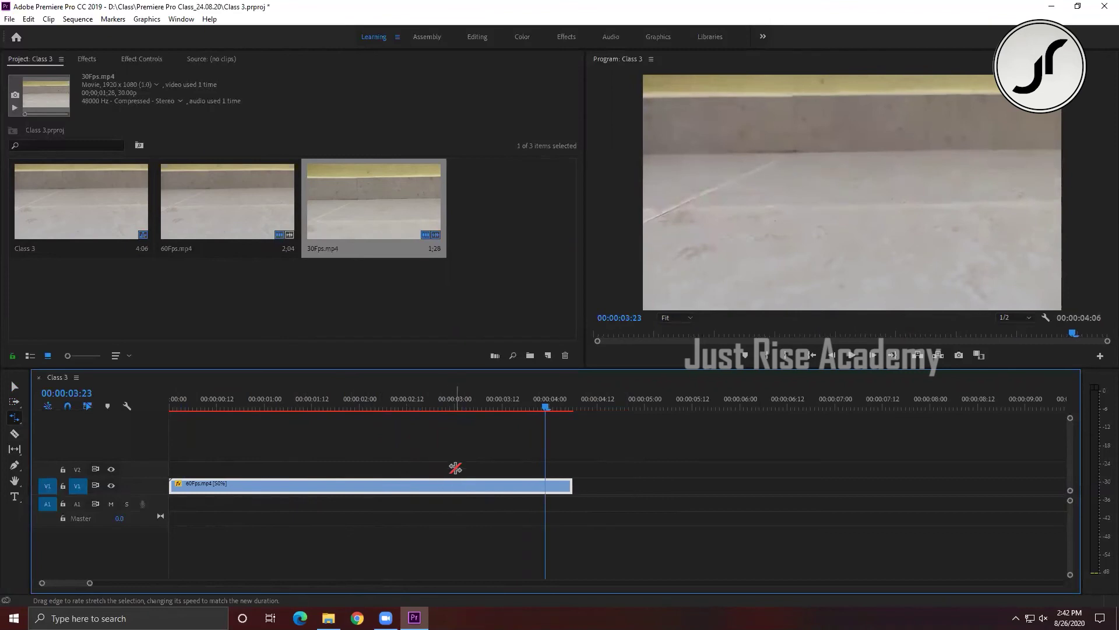
pyautogui.hotkey('ctrl', 'z')
pyautogui.press('v')
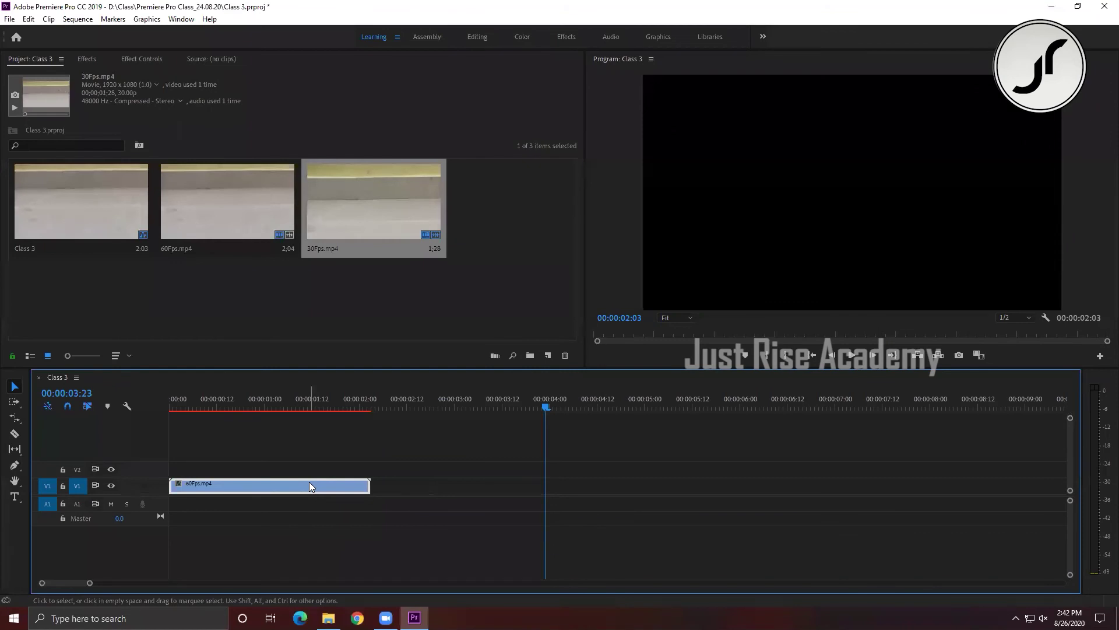
# Set the 60Fps.mp4 clip's Speed/Duration to a duration of 00:00:10:00.
pyautogui.rightClick(309, 481)
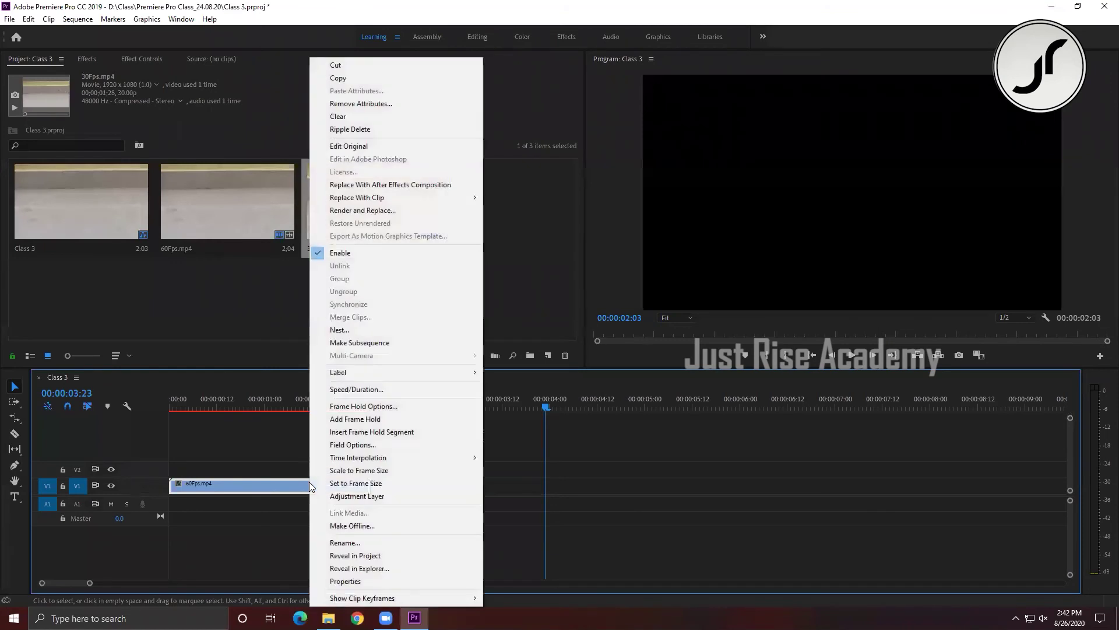
pyautogui.click(353, 393)
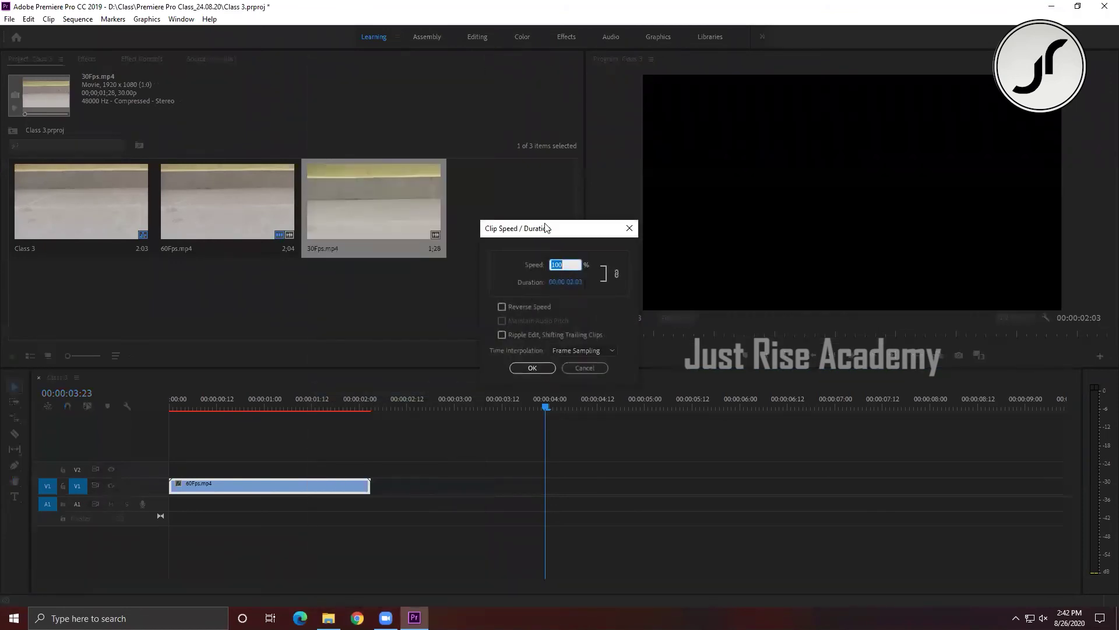
pyautogui.moveTo(546, 227)
pyautogui.mouseDown()
pyautogui.moveTo(397, 200)
pyautogui.moveTo(460, 230)
pyautogui.mouseUp()
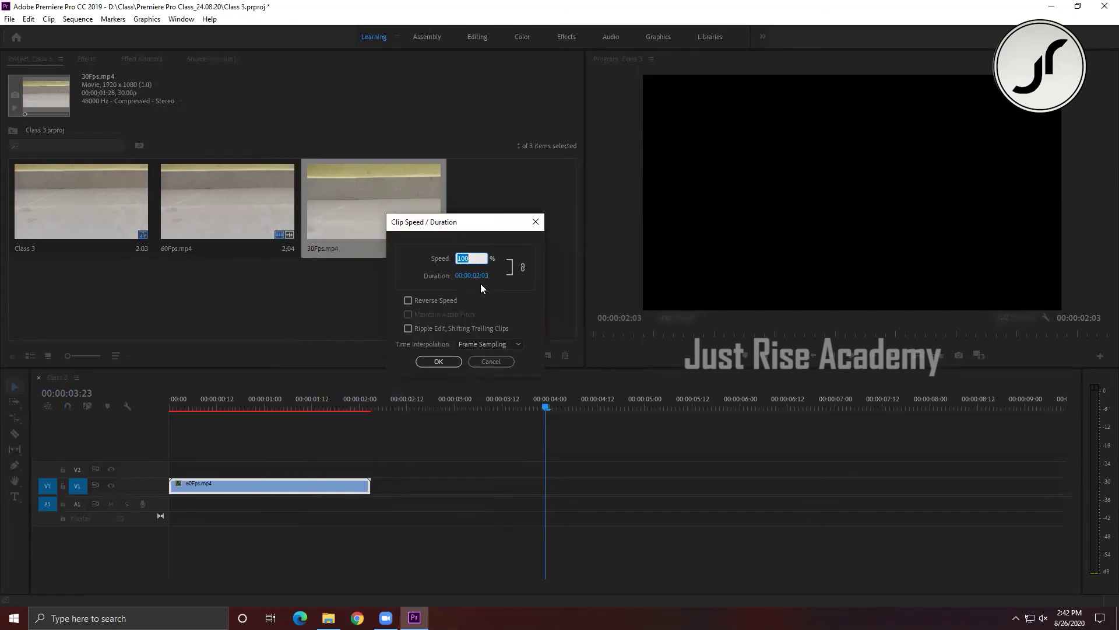
pyautogui.click(479, 275)
pyautogui.write('1')
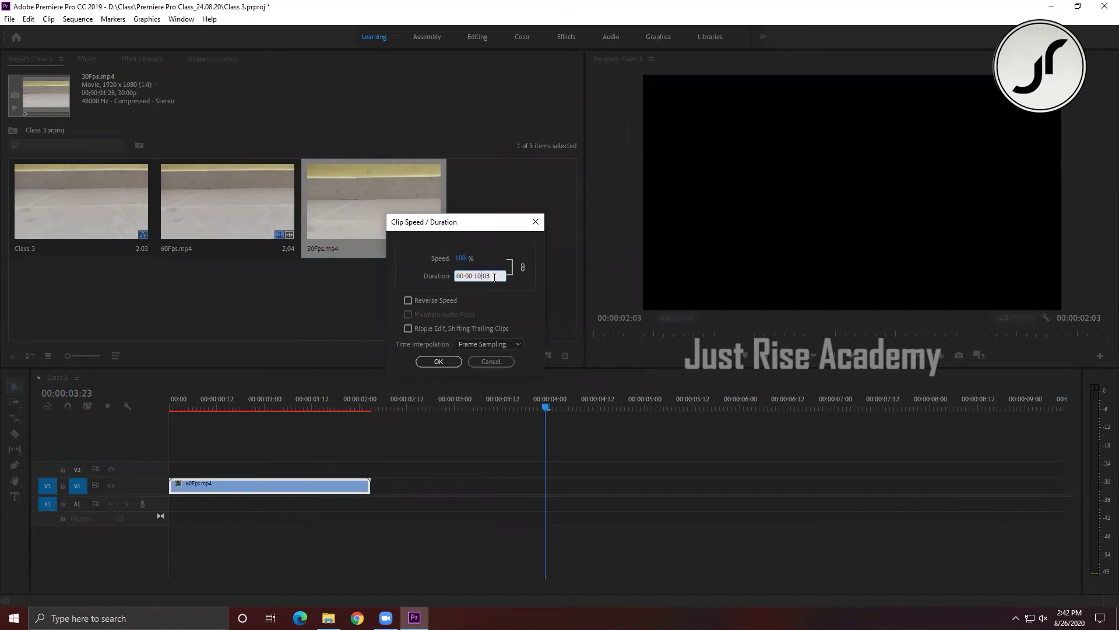
pyautogui.press('BackSpace')
pyautogui.write('0')
pyautogui.press('Return')
# Fit the sequence in view, play the slowed clip from the start, and scrub back to about 4 seconds.
pyautogui.press('-')
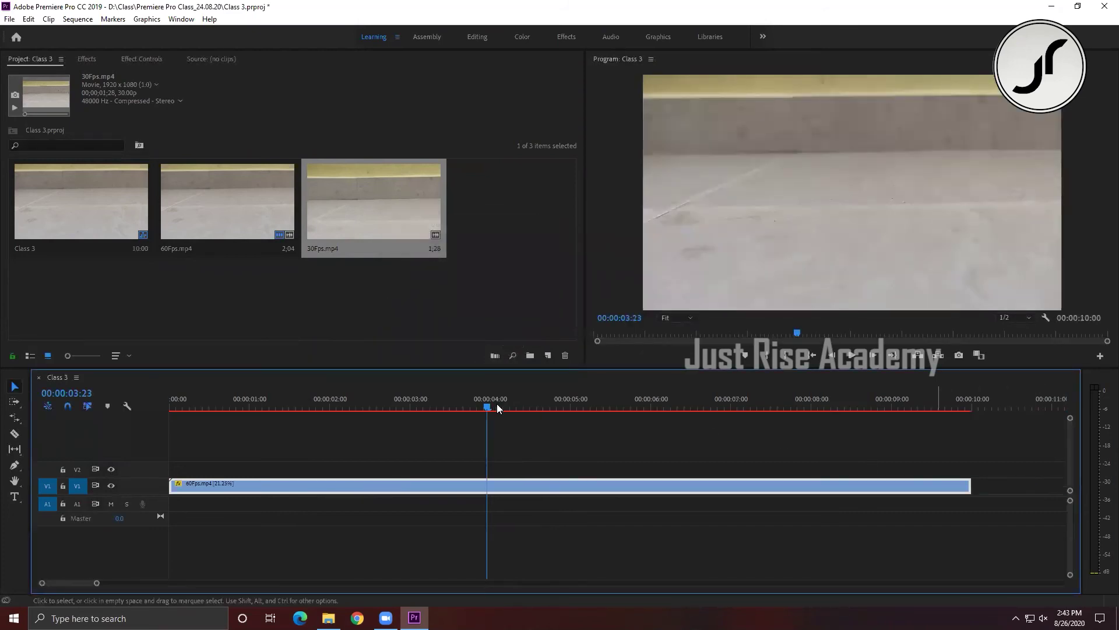
pyautogui.press('Home')
pyautogui.press('space')
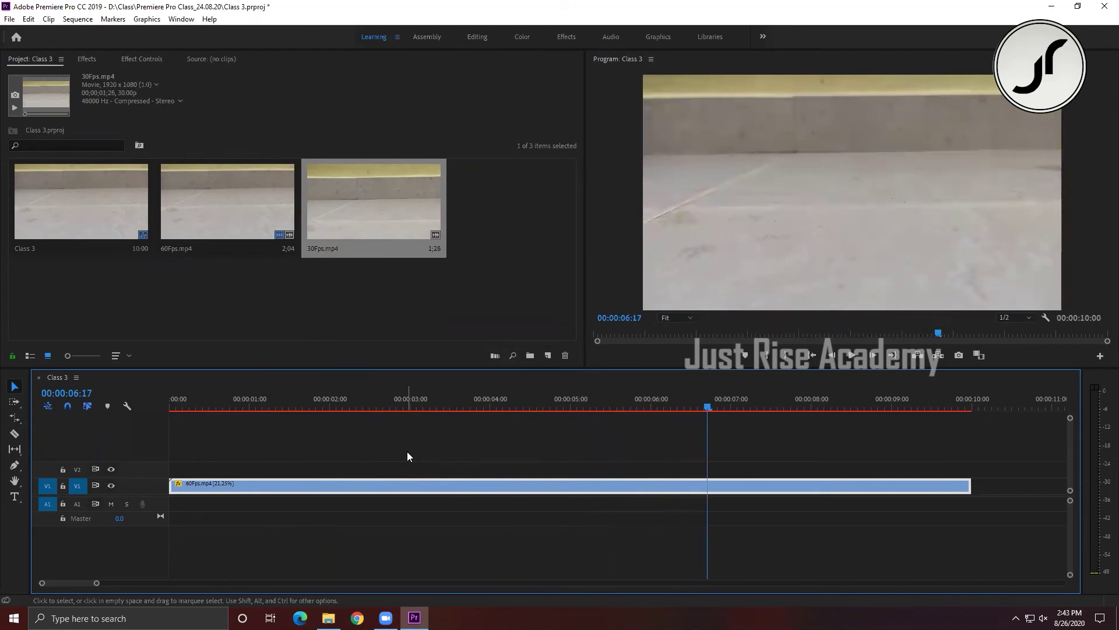
pyautogui.moveTo(574, 394); pyautogui.dragTo(554, 394)
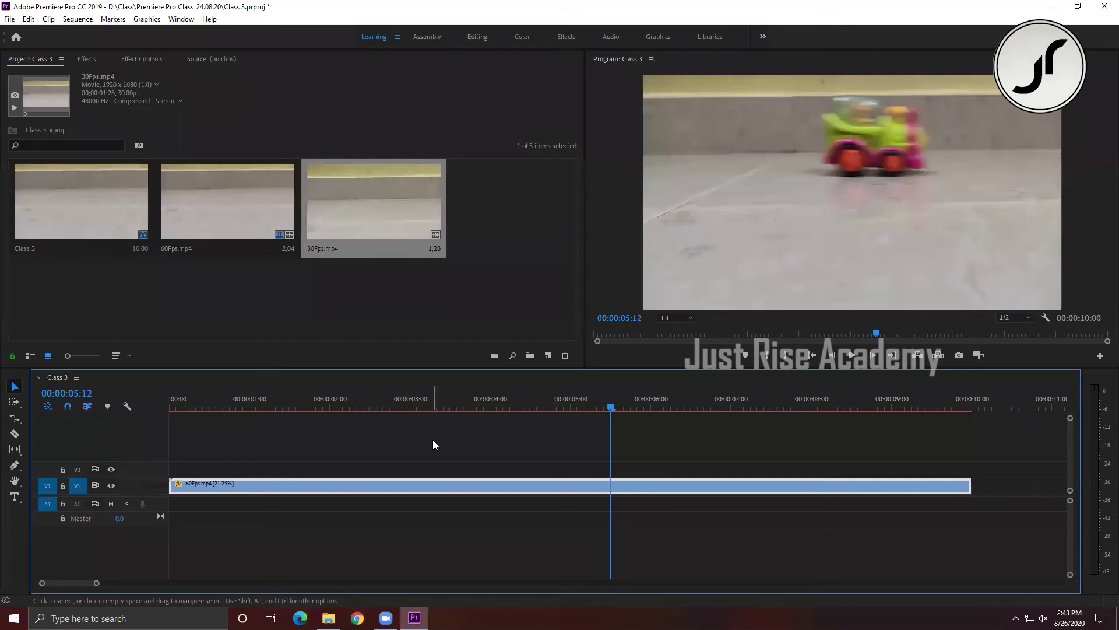
# Save the project, then play it back and jump the playhead to about 3 seconds.
pyautogui.hotkey('ctrl', 's')
pyautogui.press('space')
pyautogui.click(444, 407)
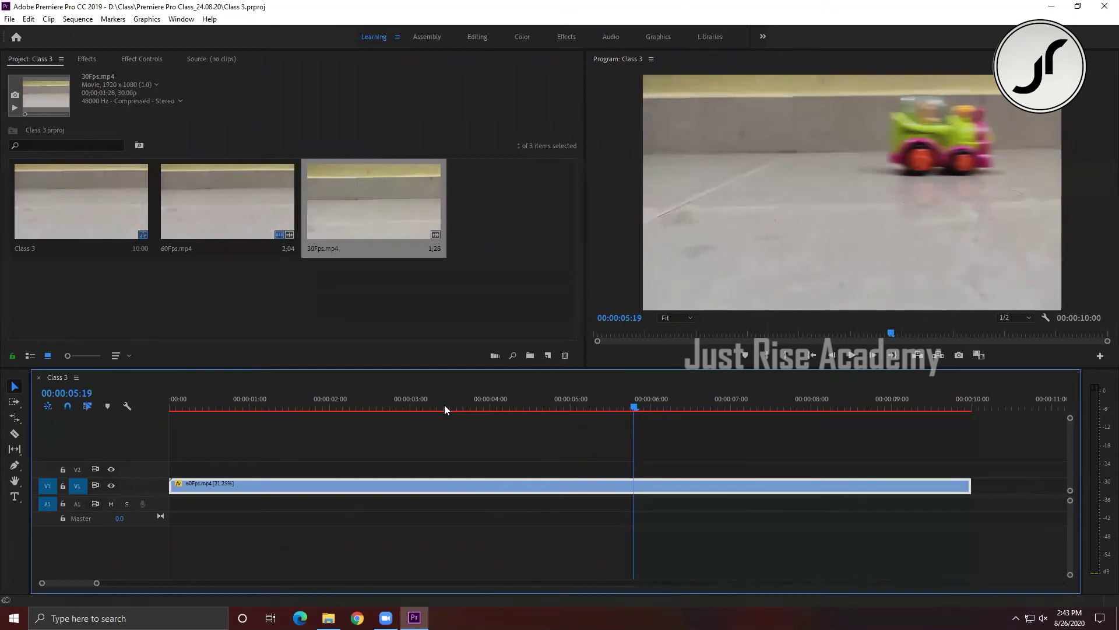
# Inspect the slowed clip's context options, then play it back from about 3 seconds.
pyautogui.rightClick(581, 486)
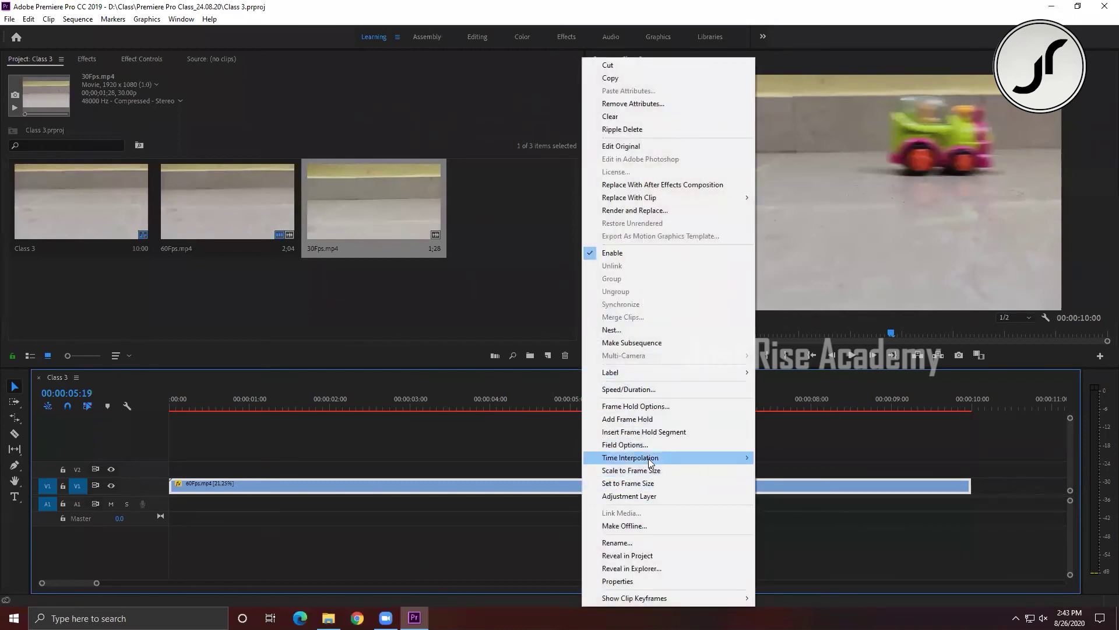
pyautogui.moveTo(650, 462)
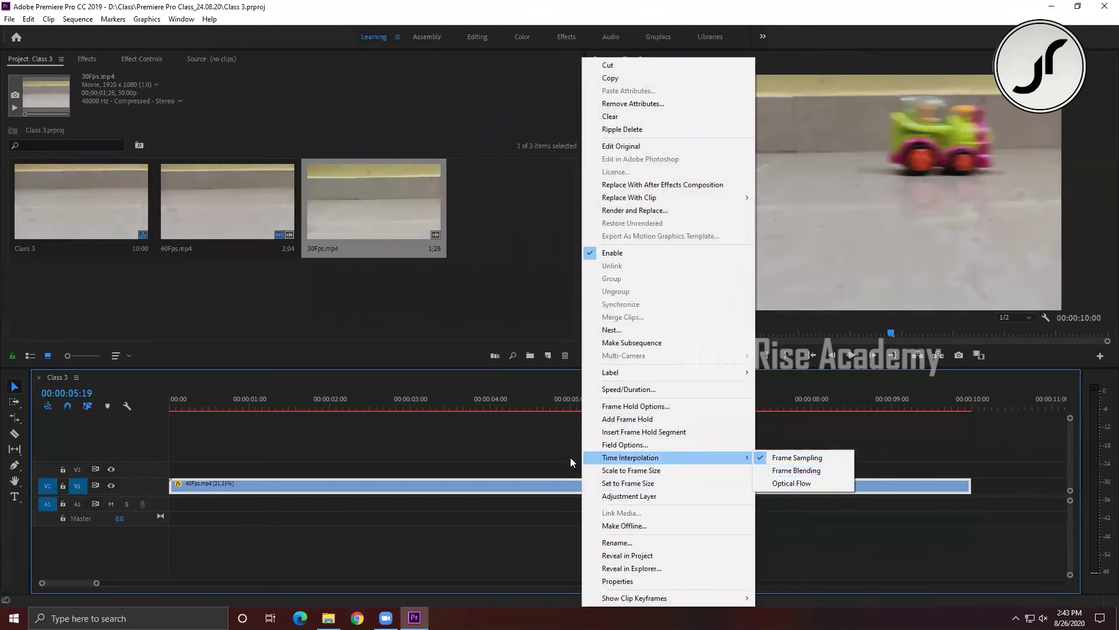
pyautogui.press('Escape')
pyautogui.press('Escape')
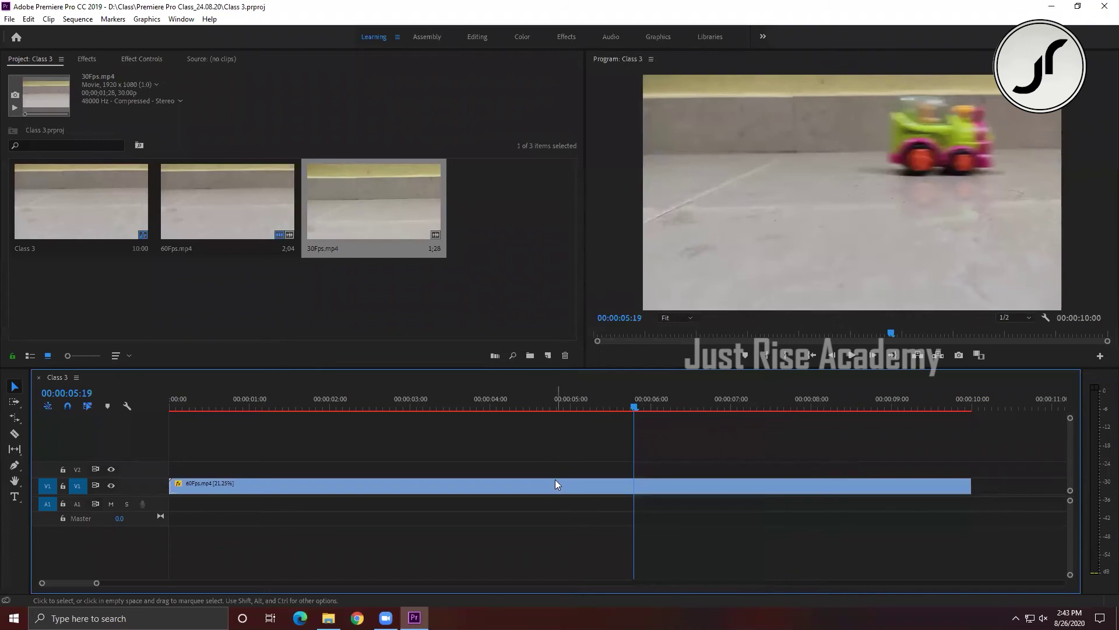
pyautogui.moveTo(537, 410); pyautogui.dragTo(457, 408)
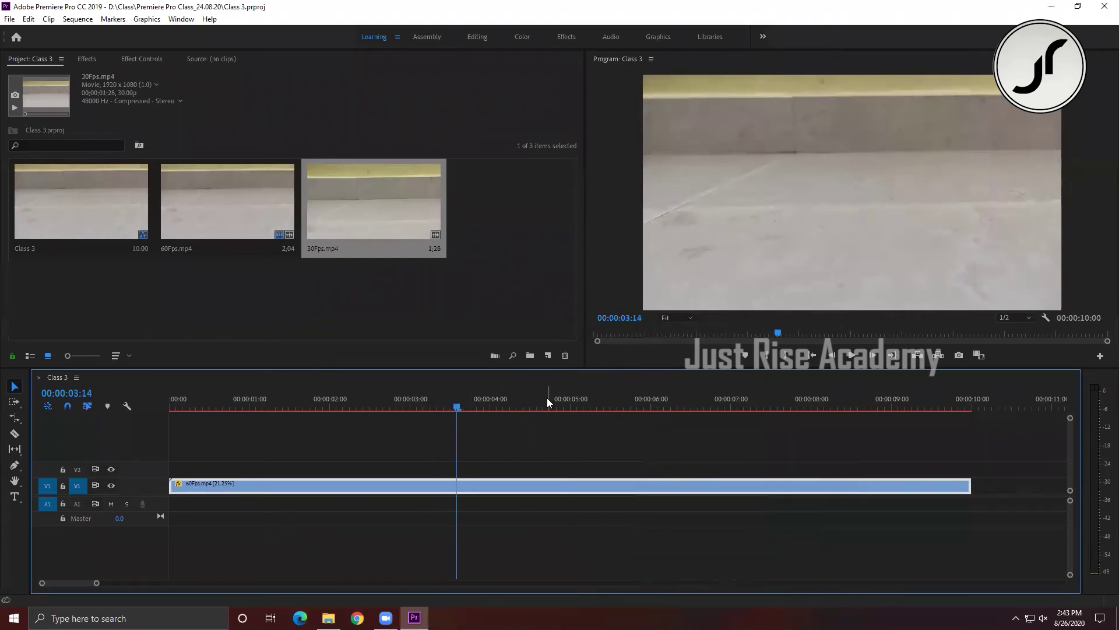
pyautogui.press('space')
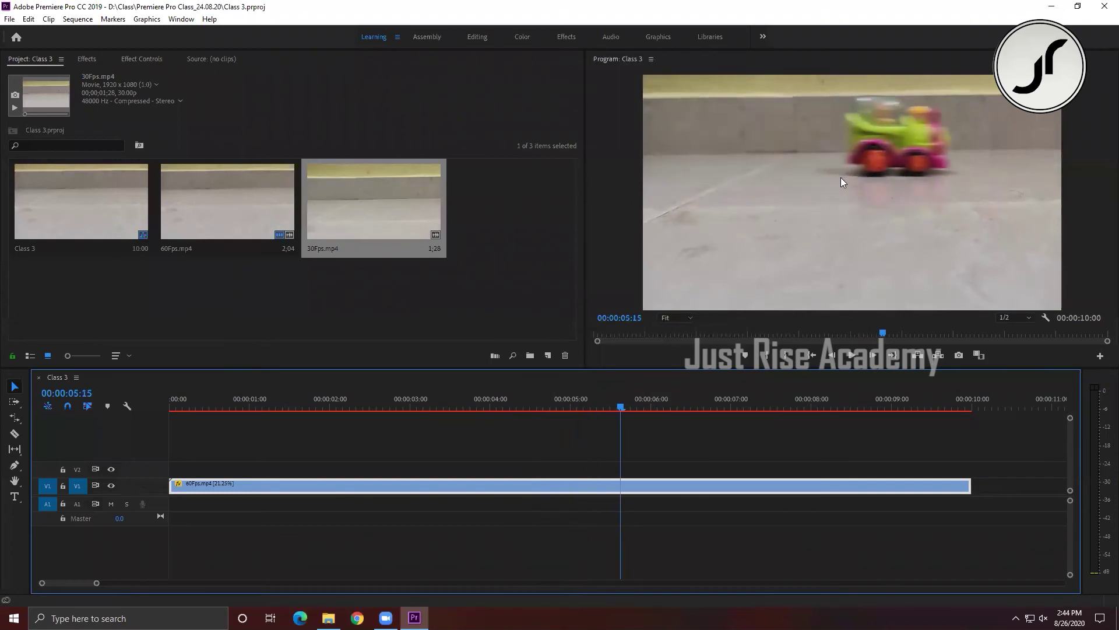
# Review the Time Interpolation options, replay from about 5 seconds, and delete the clip.
pyautogui.rightClick(640, 485)
pyautogui.moveTo(751, 458)
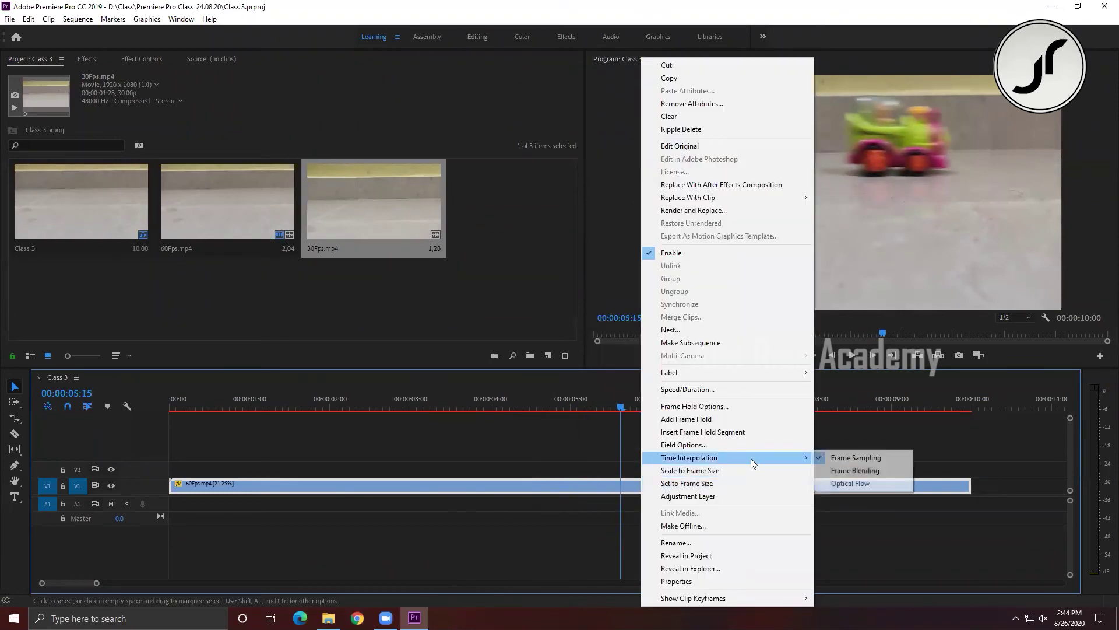
pyautogui.click(579, 463)
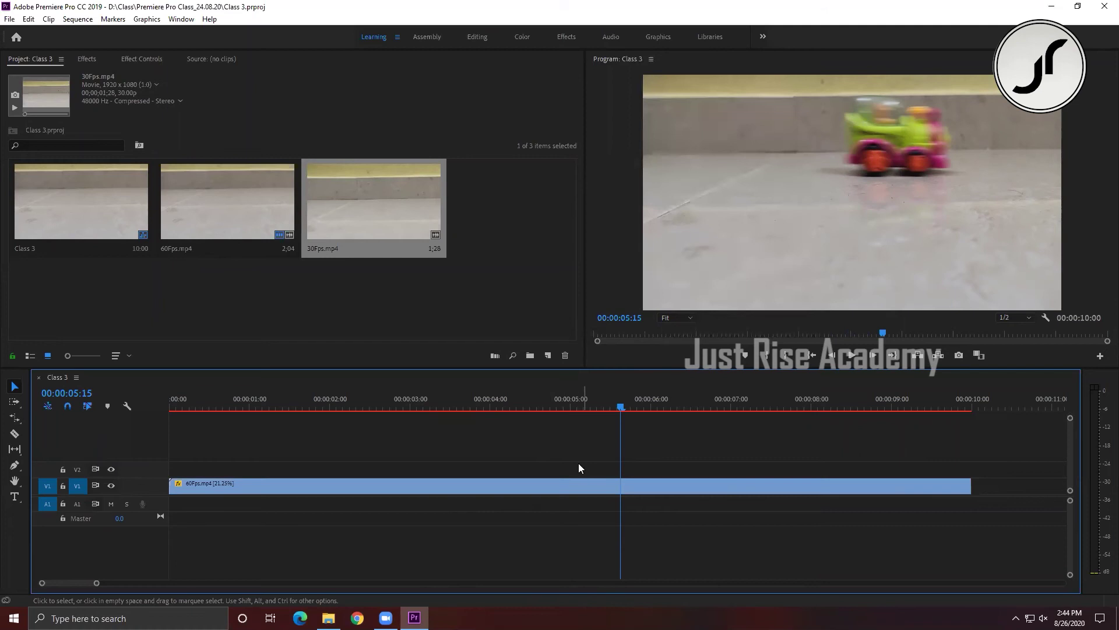
pyautogui.press('space')
pyautogui.press('space')
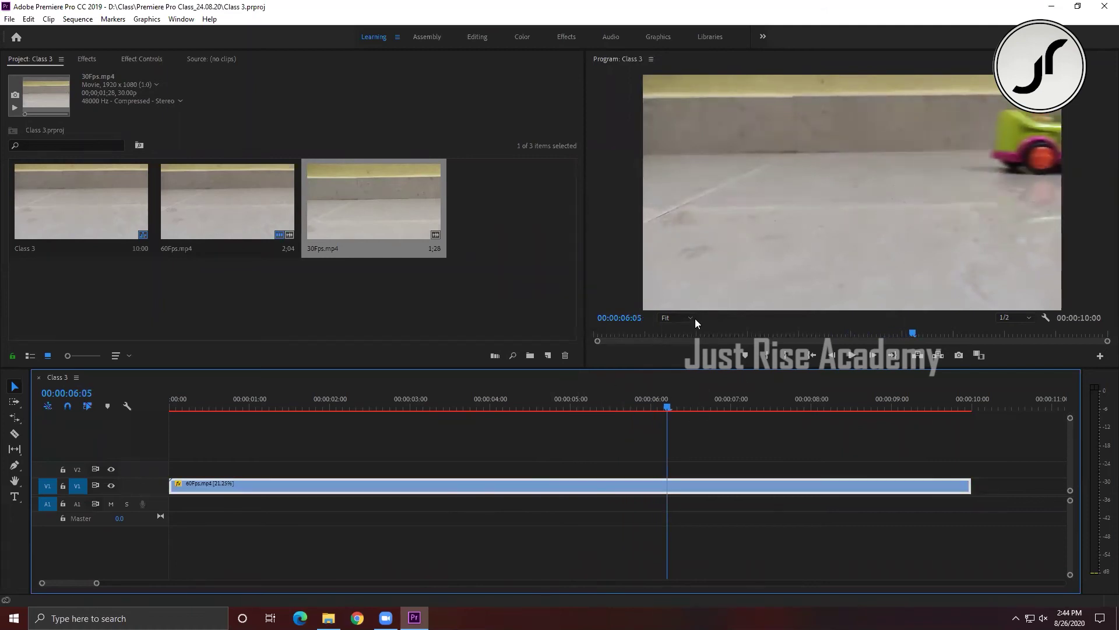
pyautogui.moveTo(620, 406); pyautogui.dragTo(586, 409)
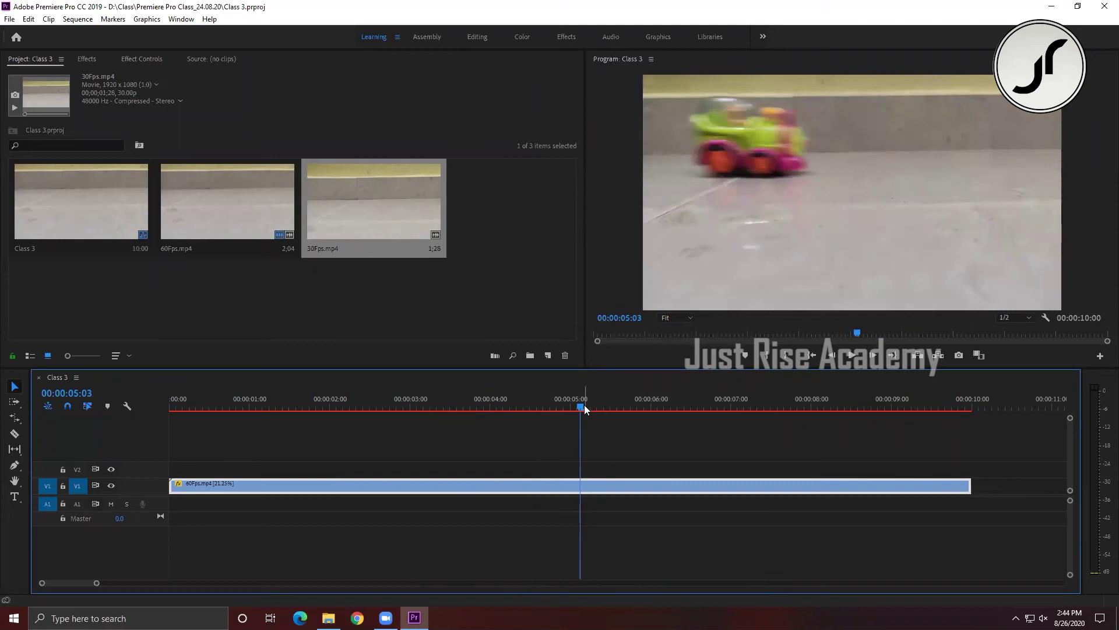
pyautogui.press('space')
pyautogui.press('space')
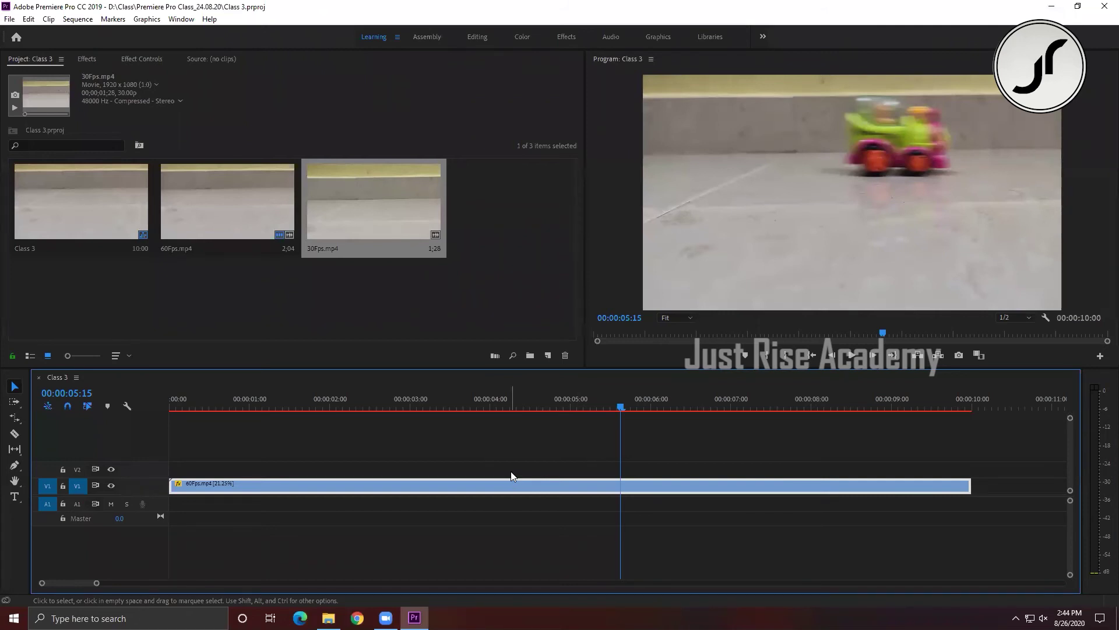
pyautogui.press('Delete')
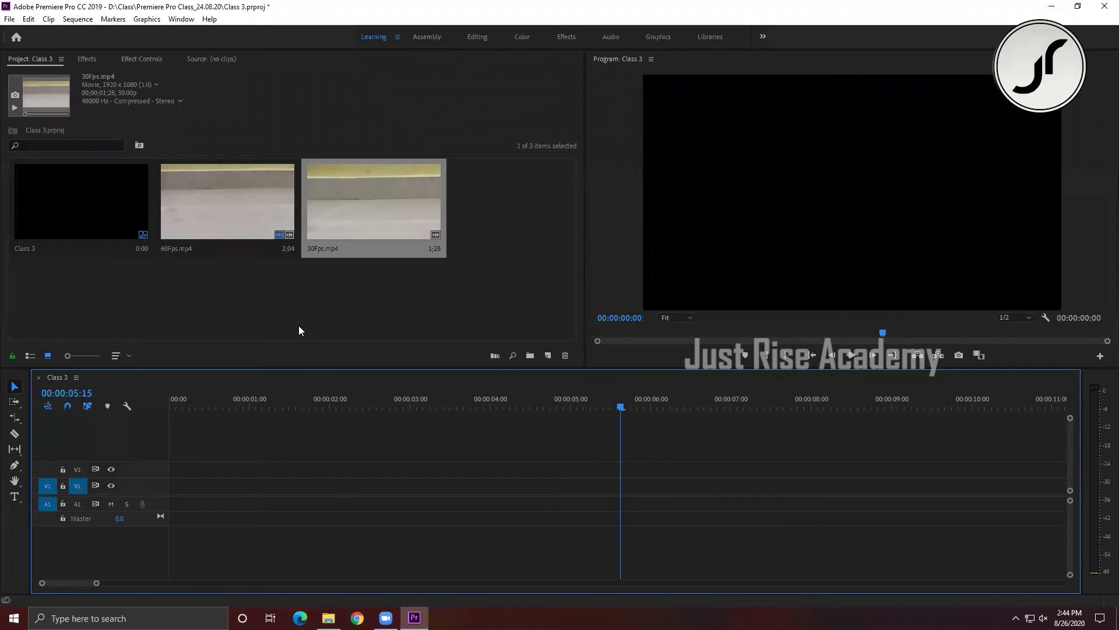
# Place 60Fps.mp4 at the start keeping sequence settings, add 30Fps.mp4, and add 60Fps copies near 6 and 9 seconds.
pyautogui.moveTo(234, 207); pyautogui.dragTo(235, 483)
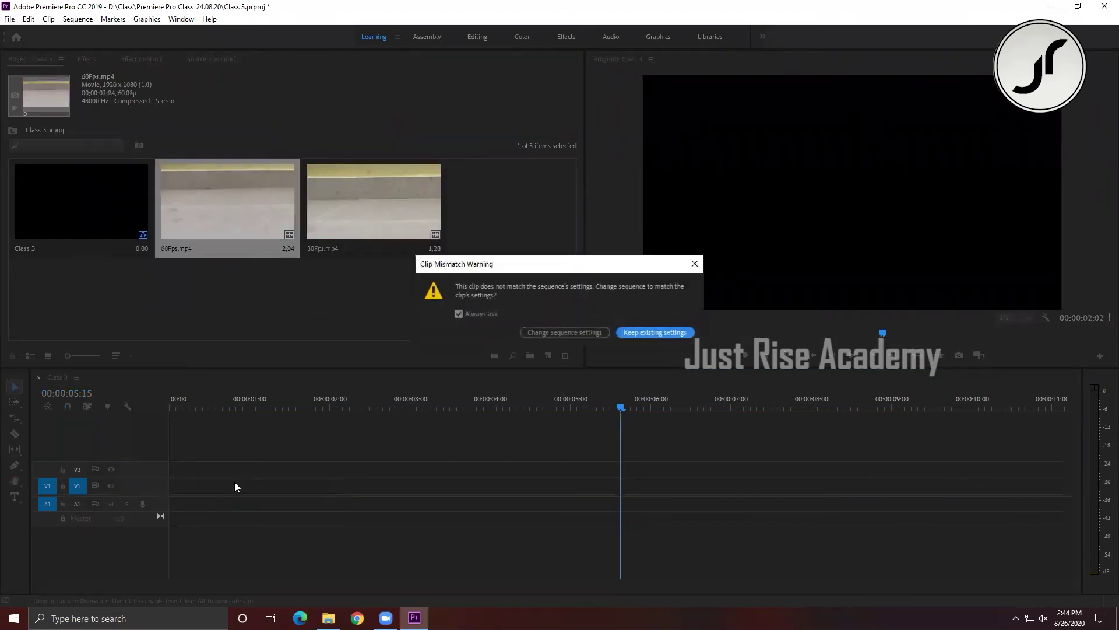
pyautogui.click(648, 334)
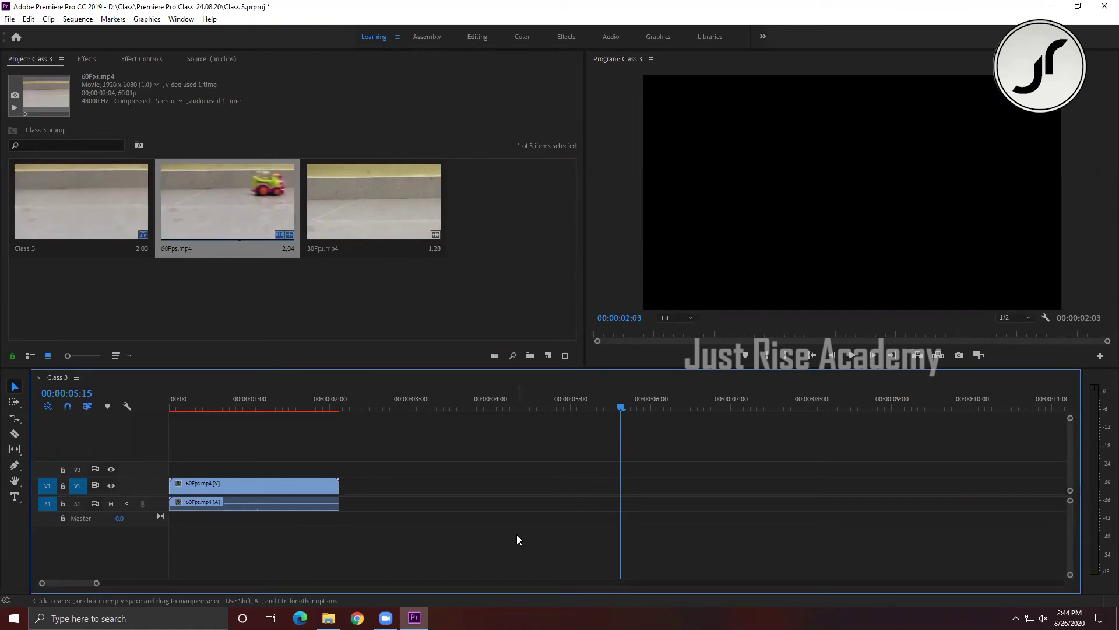
pyautogui.moveTo(374, 216); pyautogui.dragTo(373, 490)
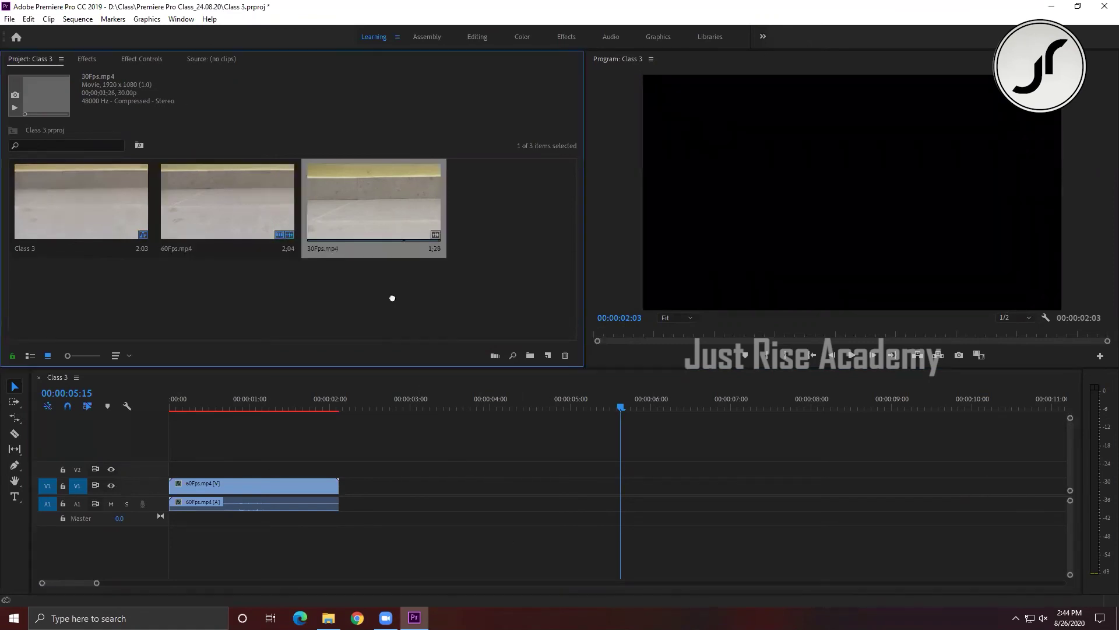
pyautogui.moveTo(228, 201); pyautogui.dragTo(648, 484)
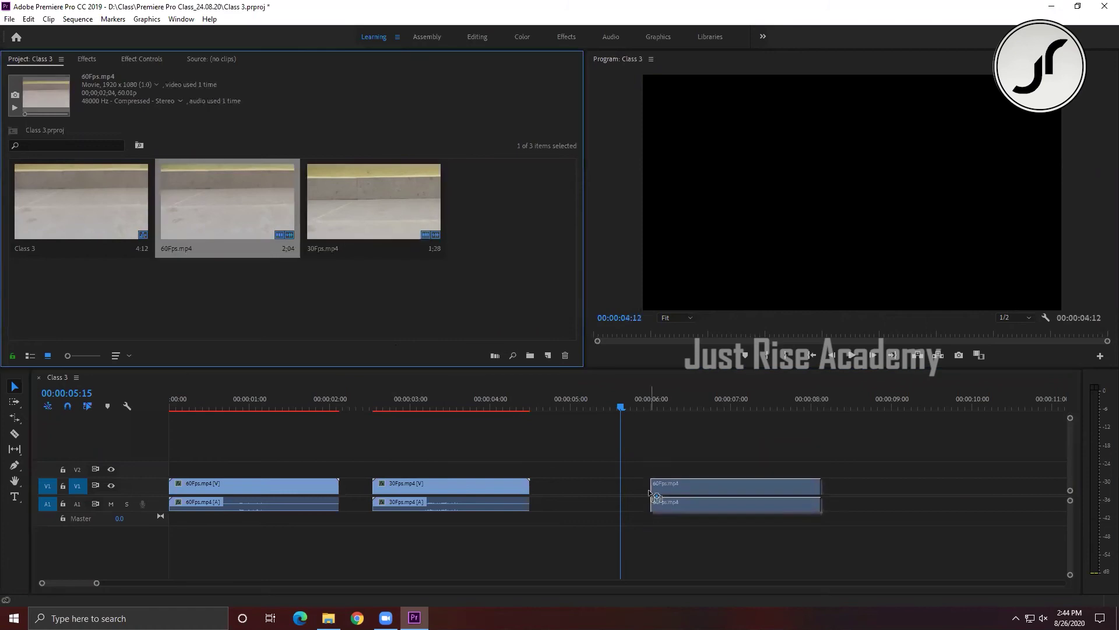
pyautogui.moveTo(233, 205); pyautogui.dragTo(924, 490)
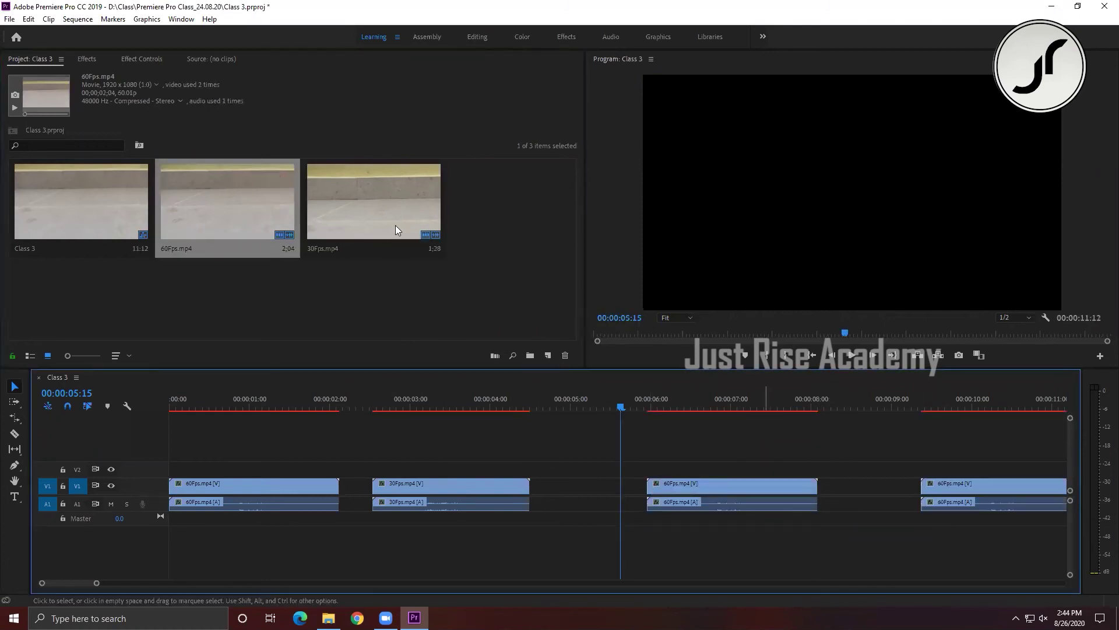
# Scroll the timeline right and drop two more 60Fps.mp4 copies at about 22 and 26 seconds.
pyautogui.moveTo(61, 582); pyautogui.dragTo(99, 582)
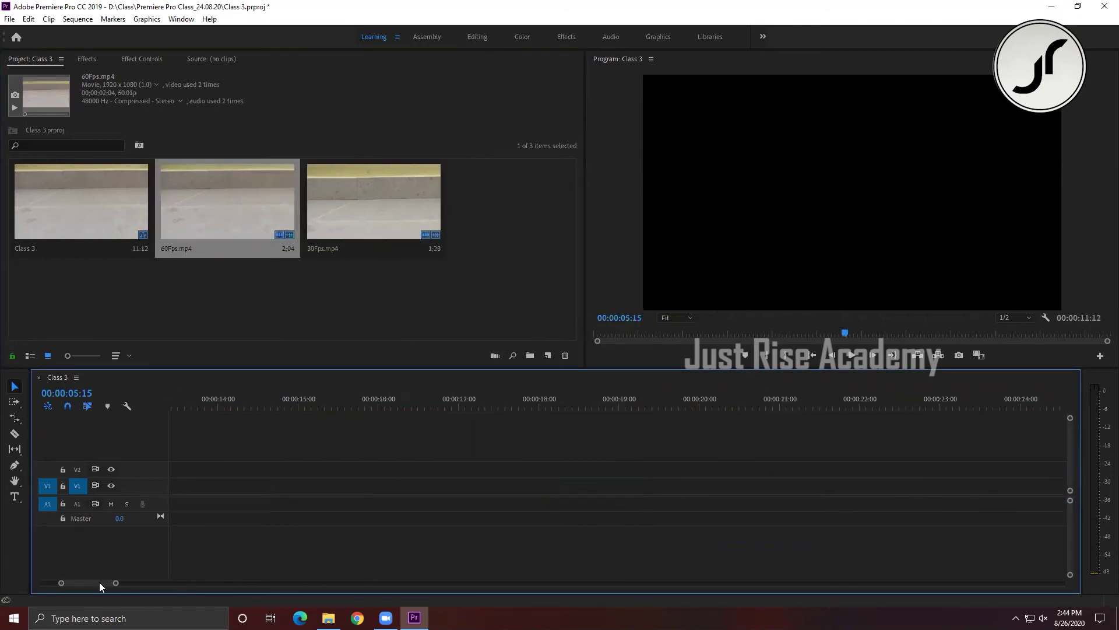
pyautogui.moveTo(193, 250)
pyautogui.mouseDown()
pyautogui.moveTo(234, 454)
pyautogui.moveTo(228, 486)
pyautogui.mouseUp()
pyautogui.moveTo(238, 192); pyautogui.dragTo(571, 493)
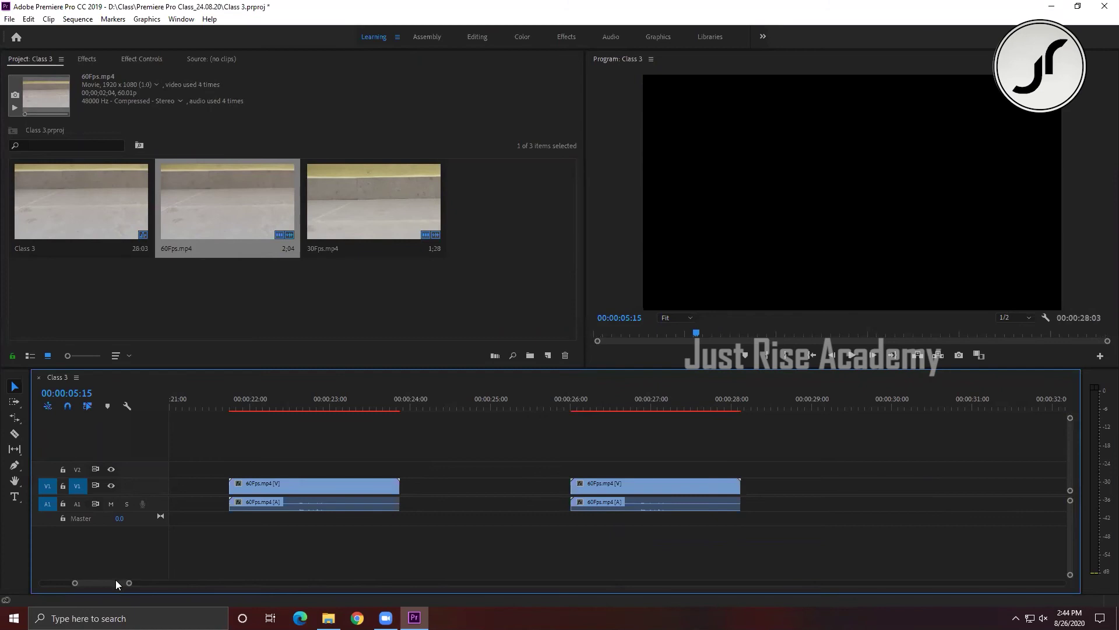
pyautogui.moveTo(115, 580); pyautogui.dragTo(41, 586)
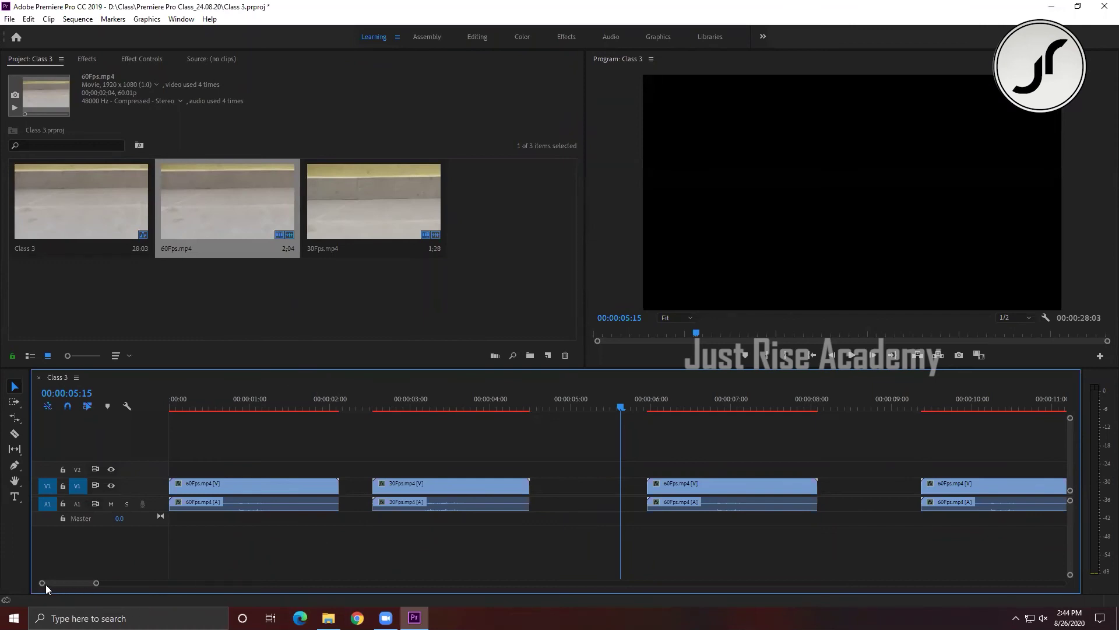
# Save the project and zoom out to view the whole sequence.
pyautogui.moveTo(96, 583)
pyautogui.mouseDown()
pyautogui.moveTo(233, 581)
pyautogui.moveTo(56, 584)
pyautogui.mouseUp()
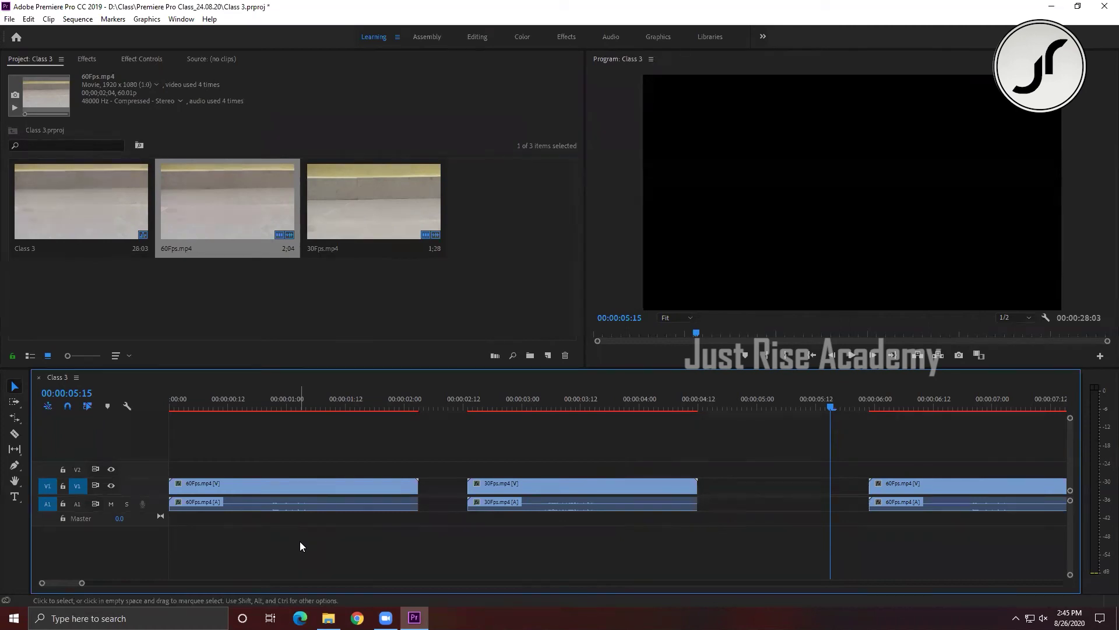
pyautogui.hotkey('ctrl', 's')
pyautogui.press('\\')
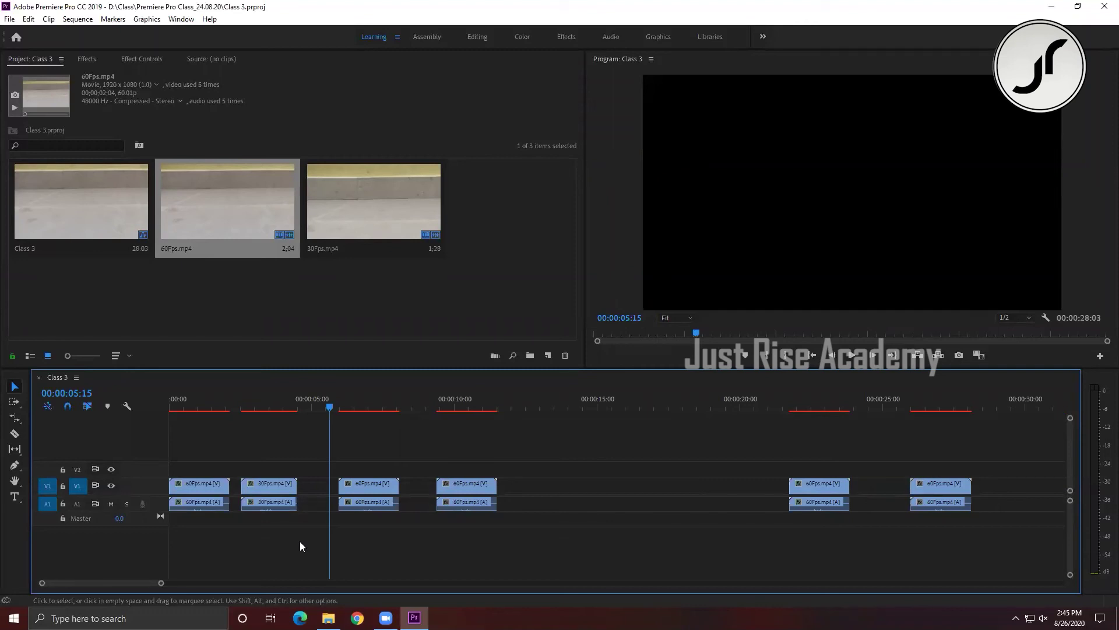
pyautogui.press('=')
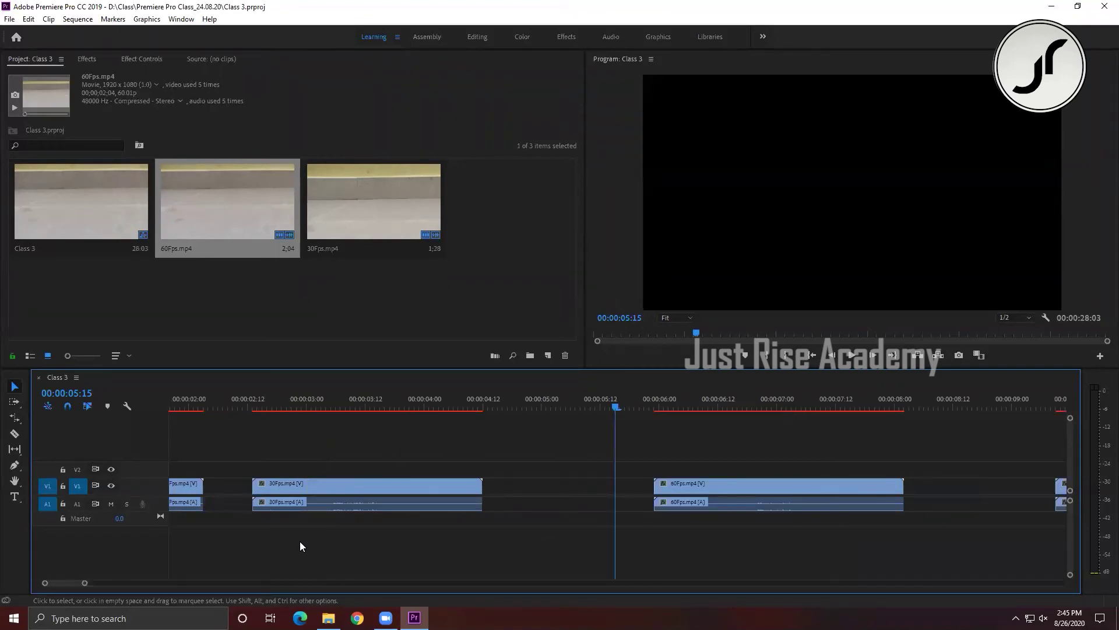
pyautogui.press('\\')
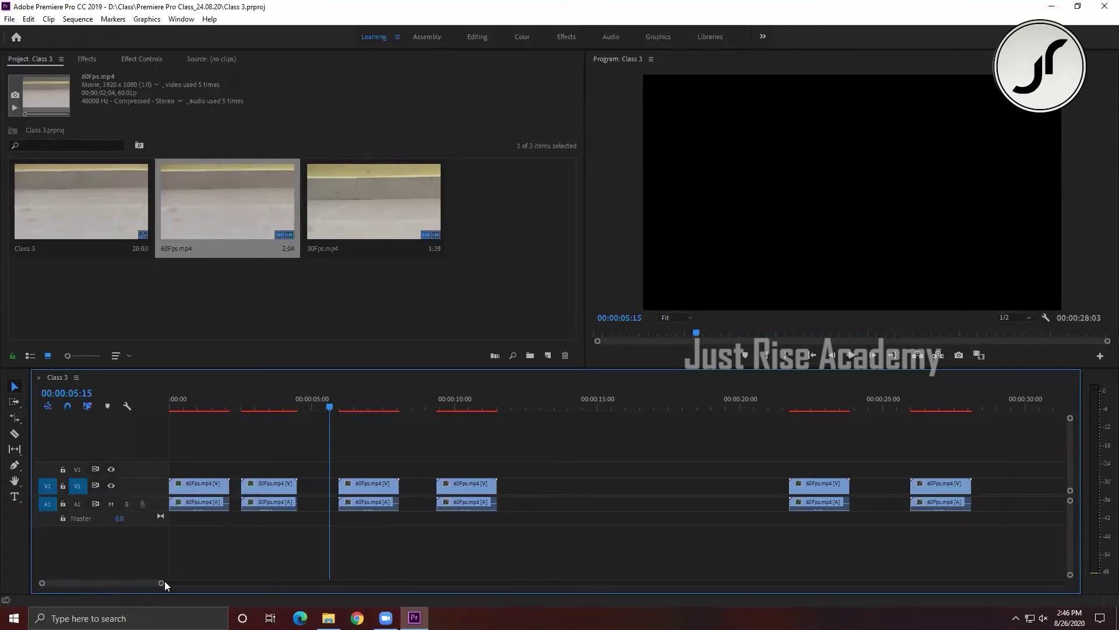
# Zoom the timeline in and out until the clip names show.
pyautogui.scroll(2, 161, 583)
pyautogui.scroll(2, 201, 585)
pyautogui.scroll(2, 175, 587)
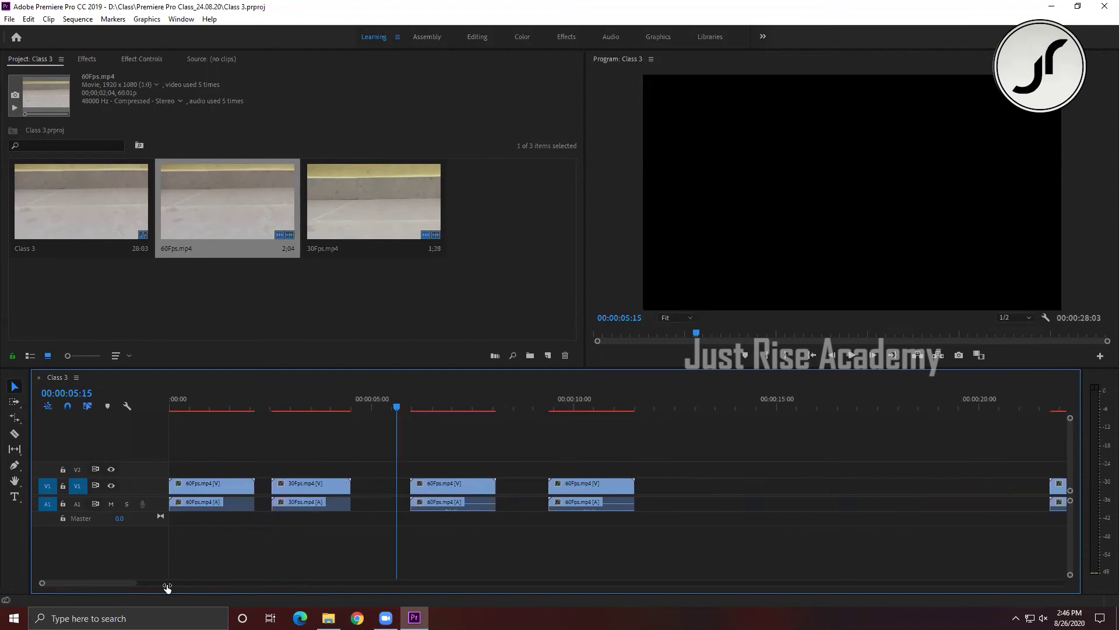
pyautogui.scroll(2, 166, 588)
pyautogui.scroll(-2, 175, 589)
pyautogui.scroll(-2, 199, 589)
pyautogui.scroll(-1, 210, 589)
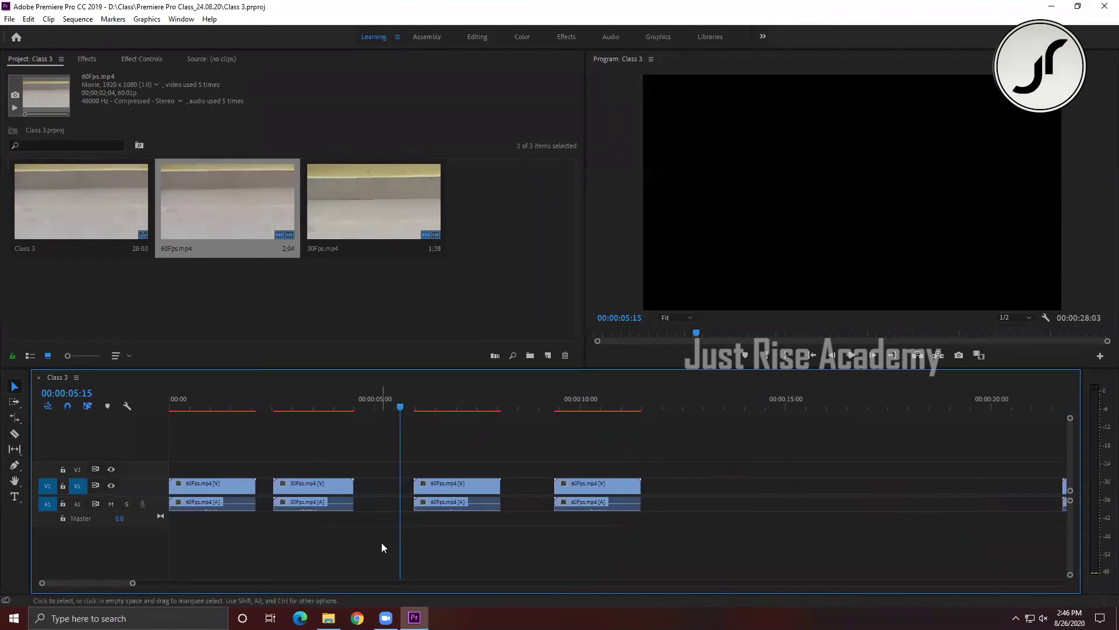
pyautogui.press('=')
pyautogui.press('=')
pyautogui.press('=')
pyautogui.press('-')
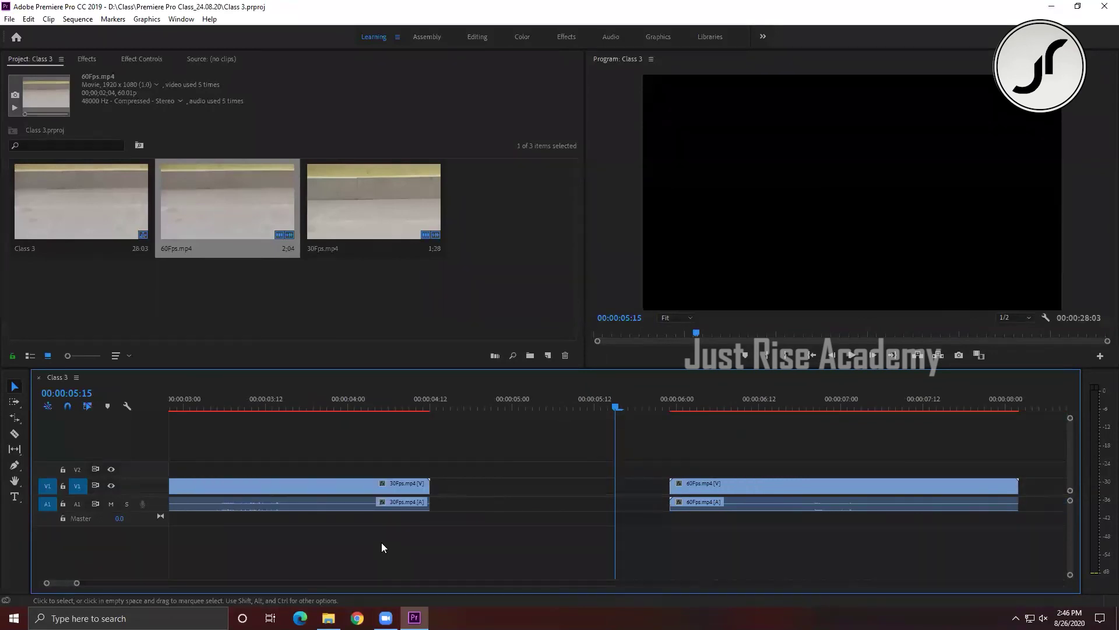
pyautogui.press('-')
pyautogui.press('-')
pyautogui.press('-')
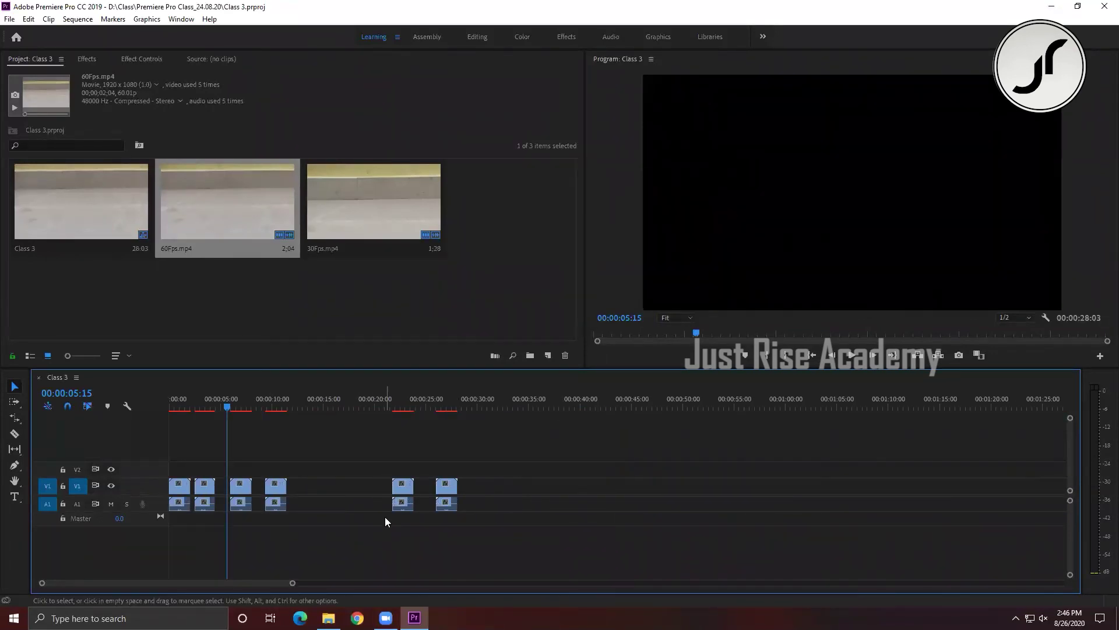
pyautogui.press('=')
pyautogui.write('-')
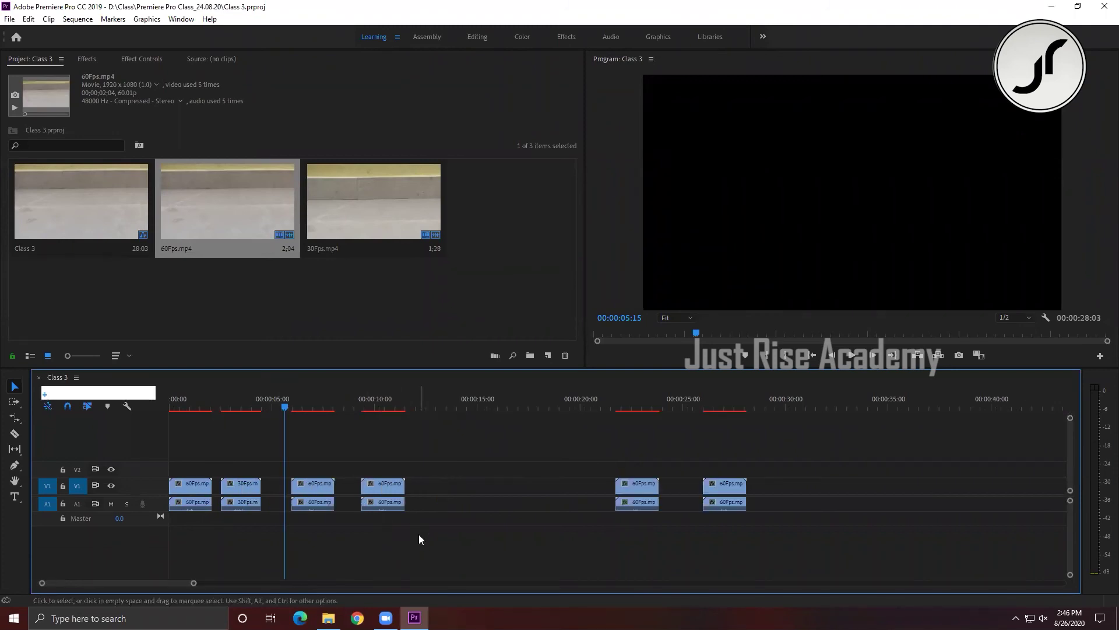
pyautogui.press('Escape')
# Select the empty gaps on the audio and video tracks.
pyautogui.click(481, 511)
pyautogui.write('-')
pyautogui.click(474, 484)
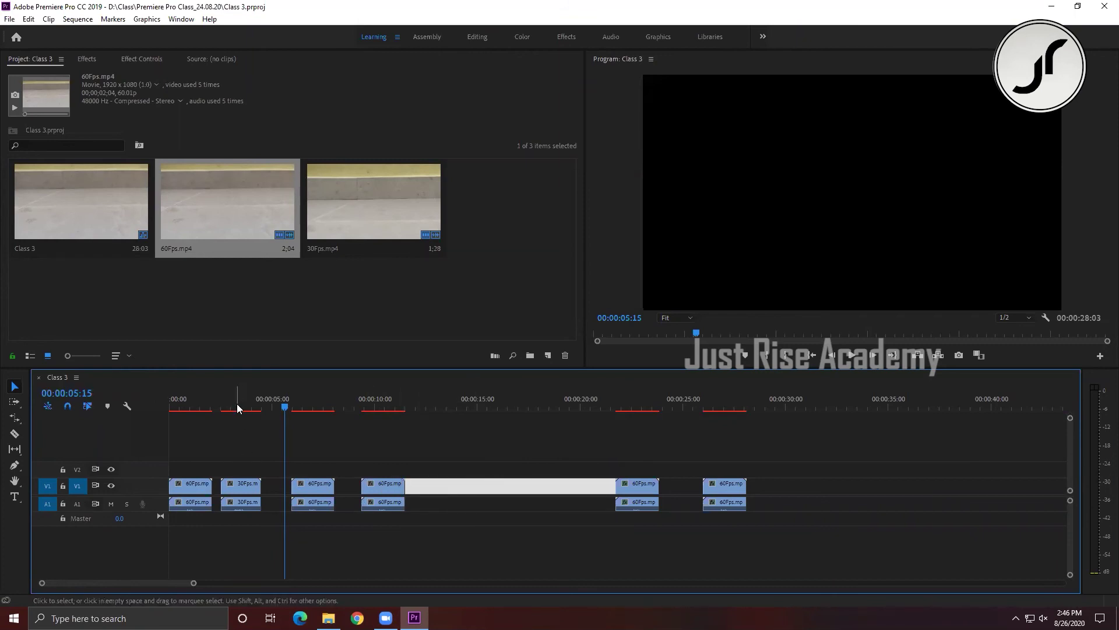
# Move the playhead to the sequence start and zoom the timeline in and out there.
pyautogui.moveTo(238, 409); pyautogui.dragTo(130, 408)
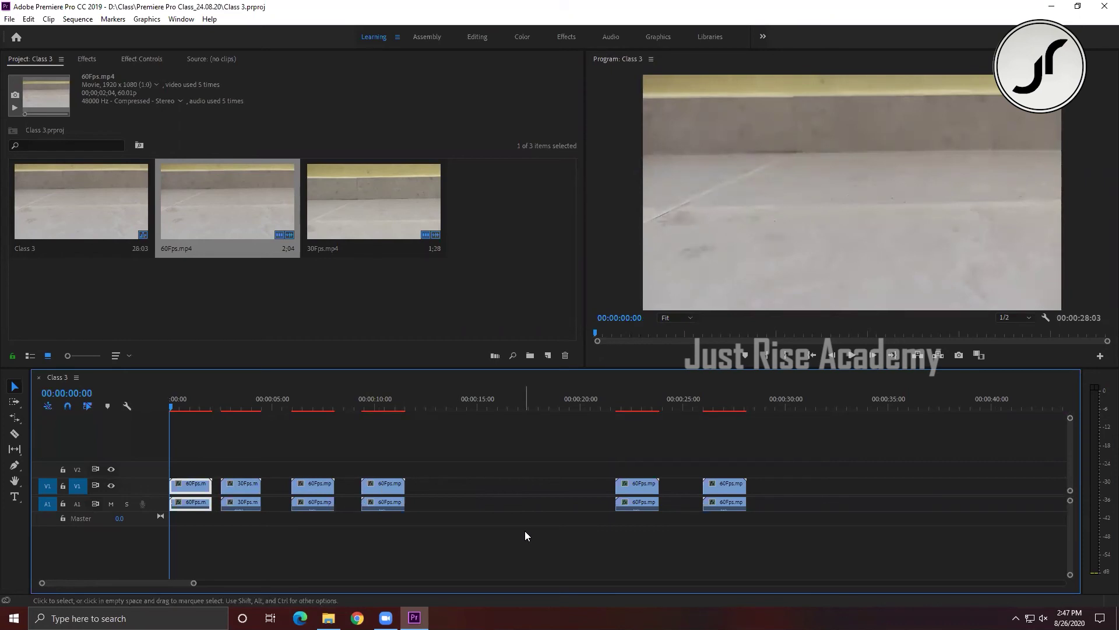
pyautogui.press('=')
pyautogui.press('-')
pyautogui.press('=')
pyautogui.press('=')
pyautogui.press('=')
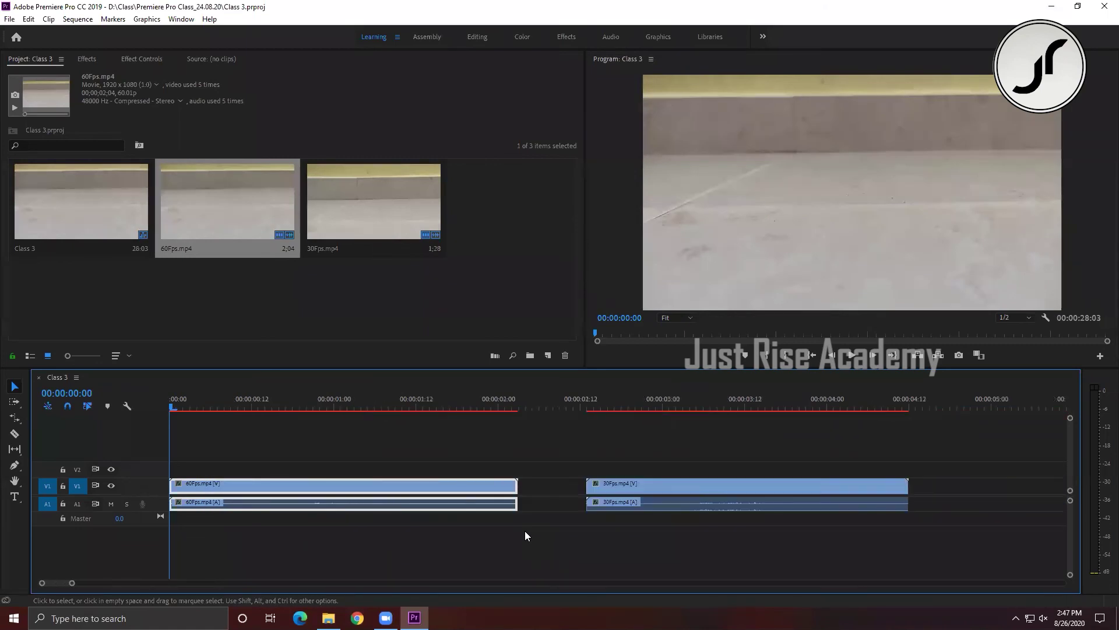
pyautogui.press('-')
pyautogui.press('-')
pyautogui.press('-')
pyautogui.press('=')
pyautogui.press('=')
pyautogui.press('=')
pyautogui.press('-')
pyautogui.press('-')
pyautogui.press('-')
pyautogui.press('-')
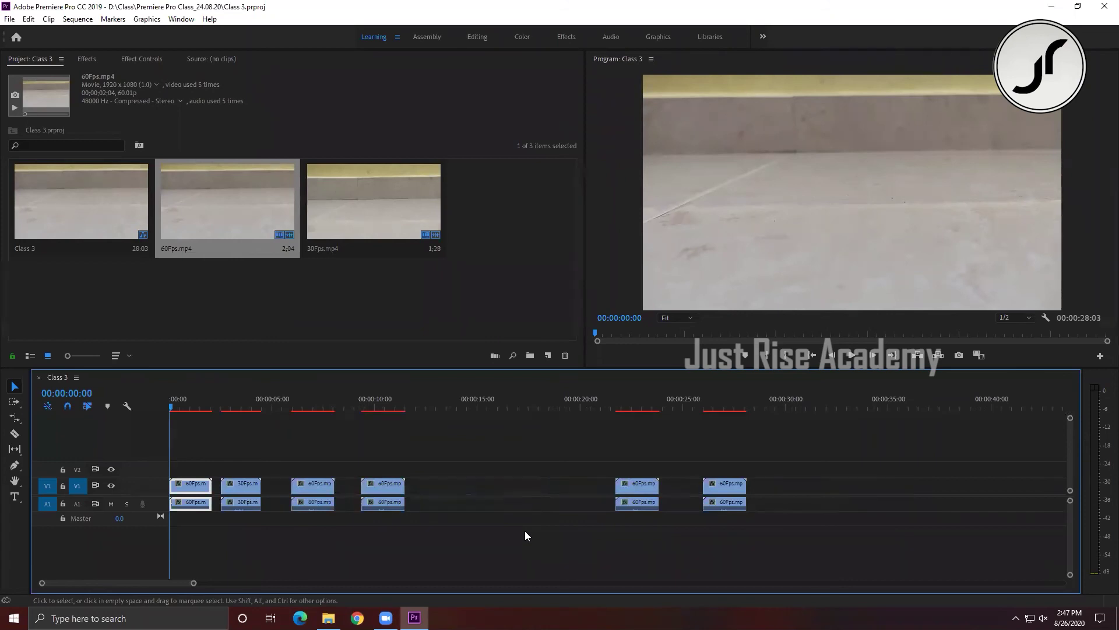
# Set the In point at 00:00:01:04 and Out at 00:00:06:23, then return the playhead to 00:00:03:13.
pyautogui.click(194, 410)
pyautogui.press('i')
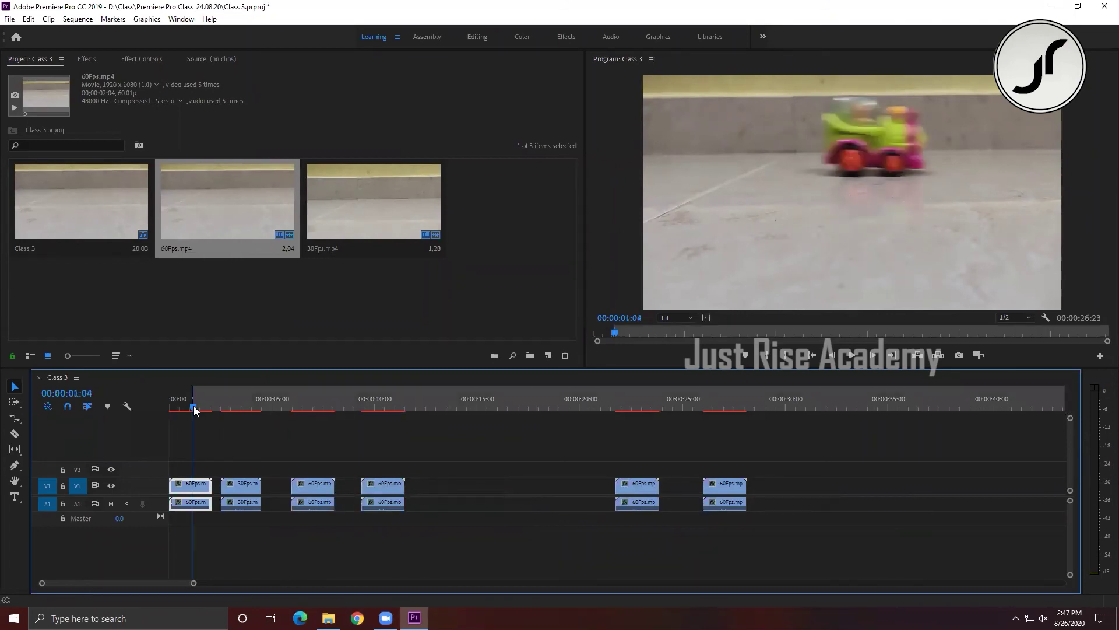
pyautogui.click(313, 409)
pyautogui.press('o')
pyautogui.moveTo(314, 410); pyautogui.dragTo(241, 398)
# Clear the Class 3 sequence's In and Out points from the time ruler's context menu.
pyautogui.rightClick(234, 391)
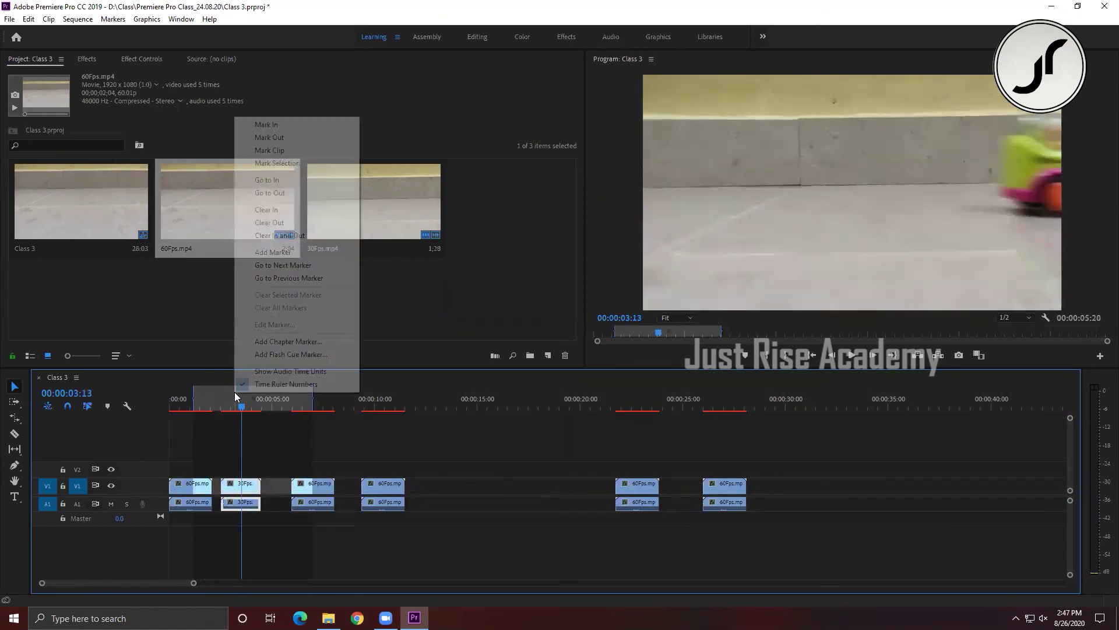
pyautogui.click(295, 236)
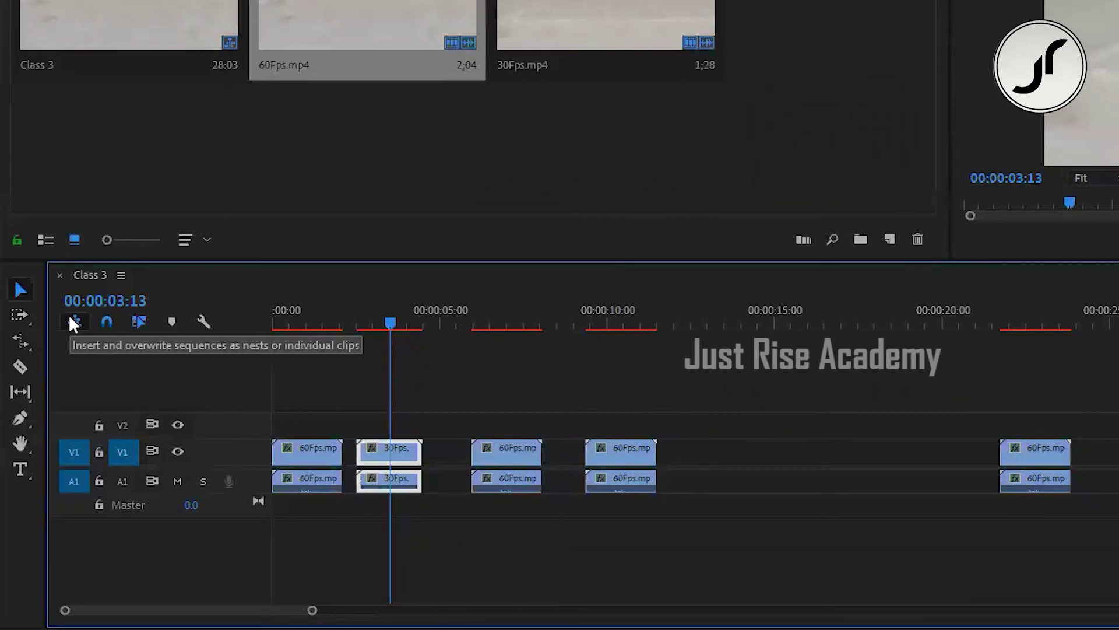
# Save, then marquee-select the clips at the sequence end and drag them left.
pyautogui.hotkey('ctrl', 's')
pyautogui.click(698, 426)
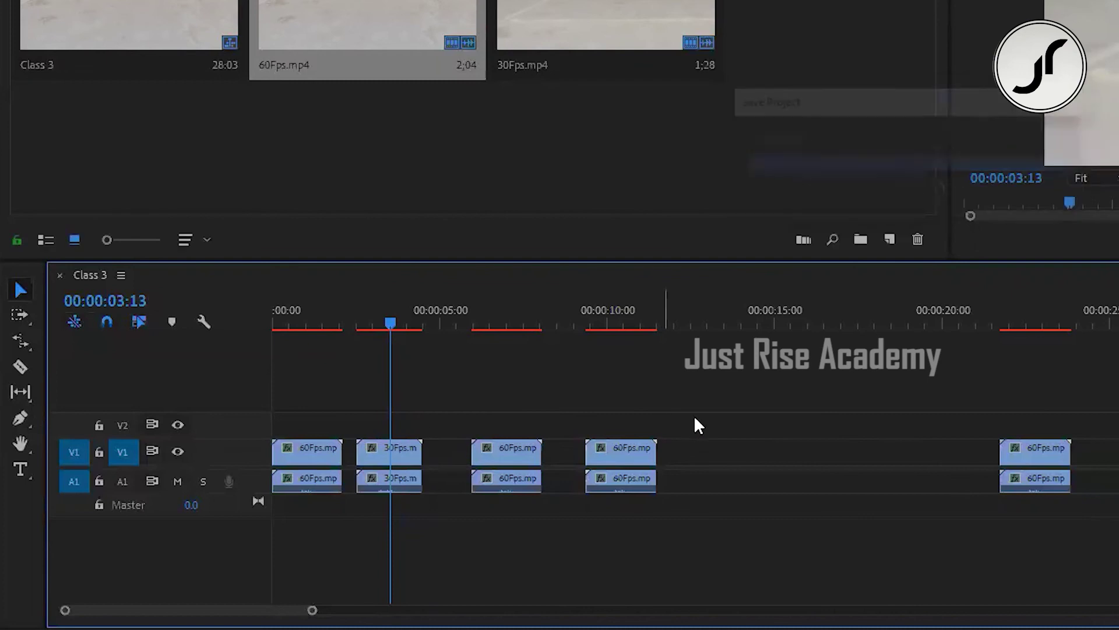
pyautogui.moveTo(1117, 399); pyautogui.dragTo(386, 533)
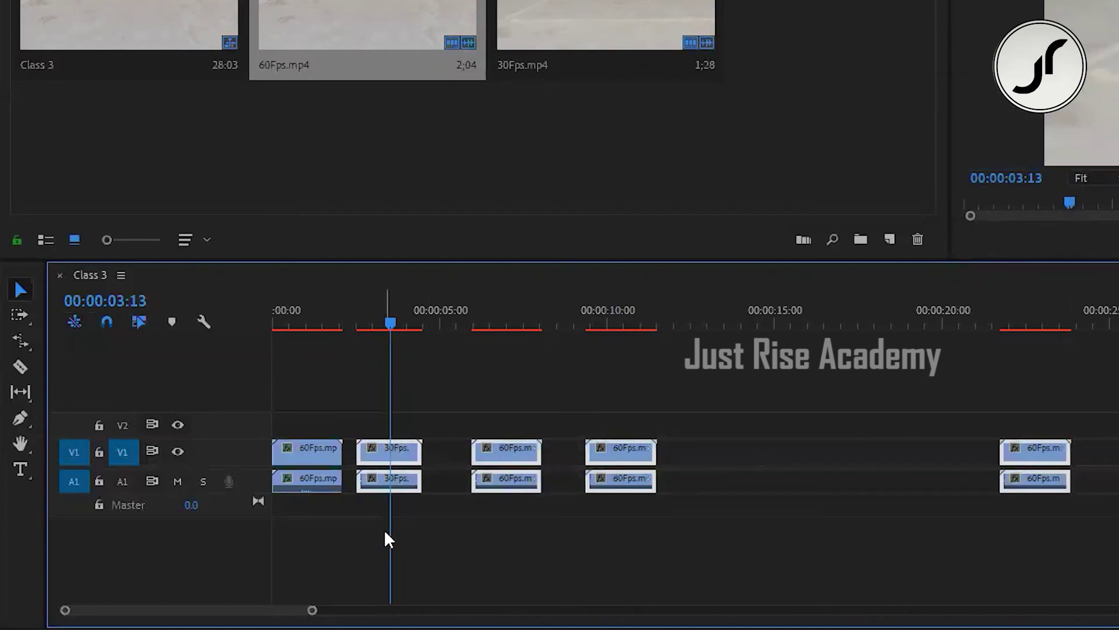
pyautogui.moveTo(787, 399); pyautogui.dragTo(1117, 469)
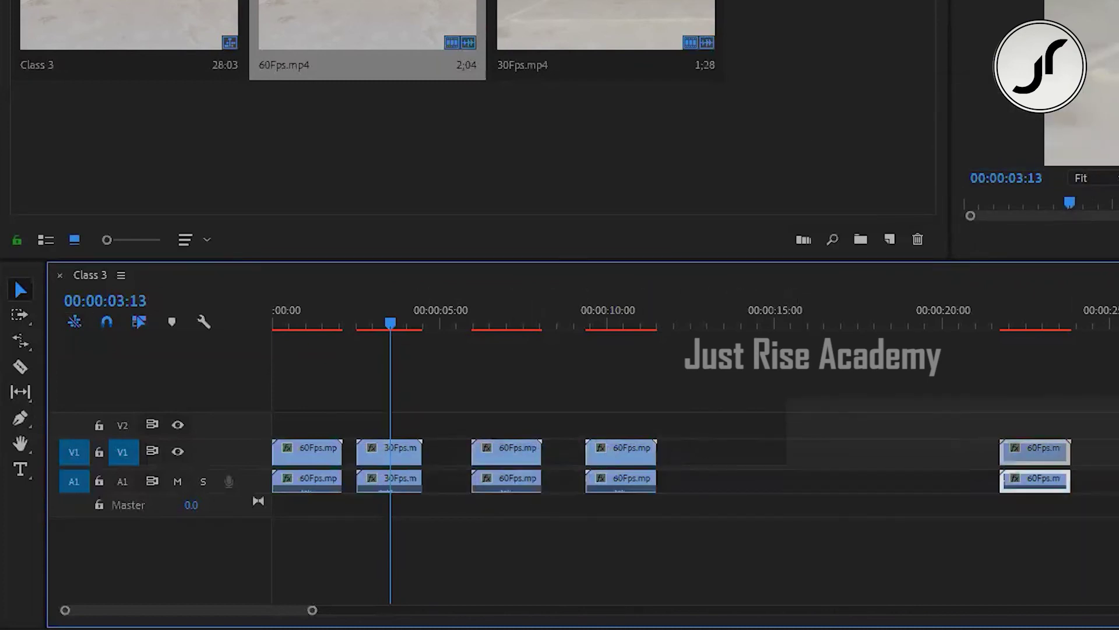
pyautogui.moveTo(1012, 453); pyautogui.dragTo(682, 450)
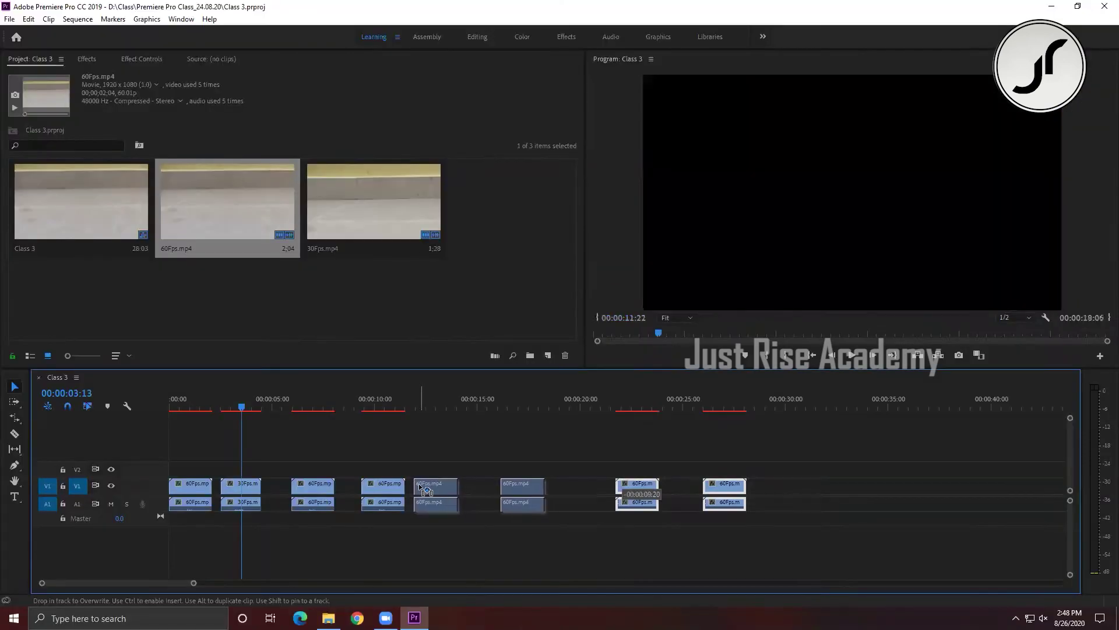
pyautogui.moveTo(421, 488); pyautogui.dragTo(353, 493)
# Ripple-delete each gap between the six clips and fit the whole sequence in view.
pyautogui.click(269, 487)
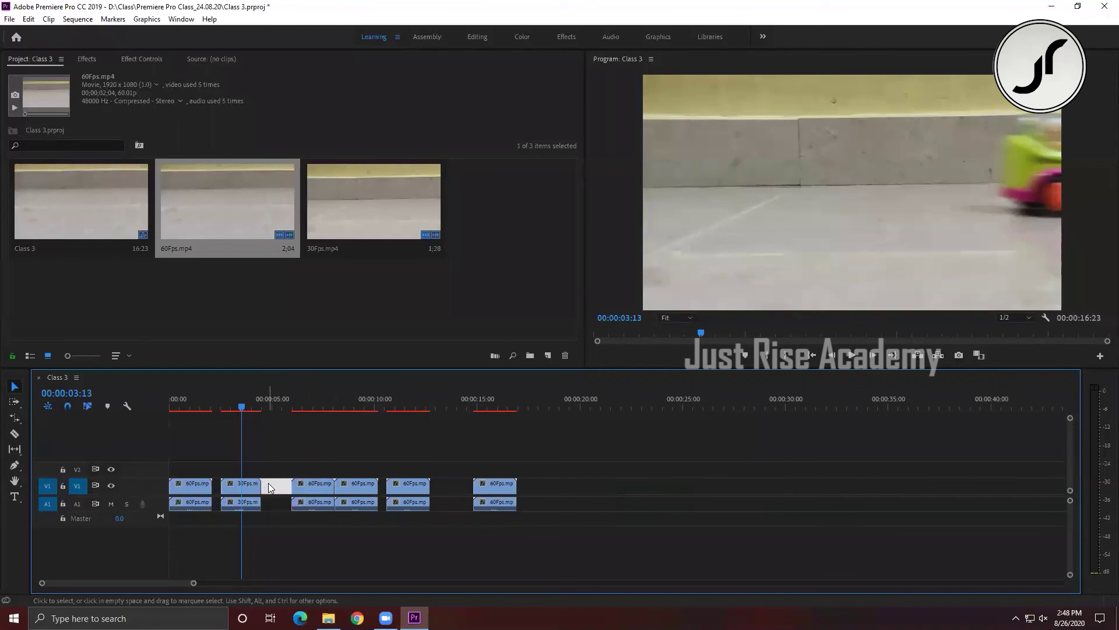
pyautogui.press('Delete')
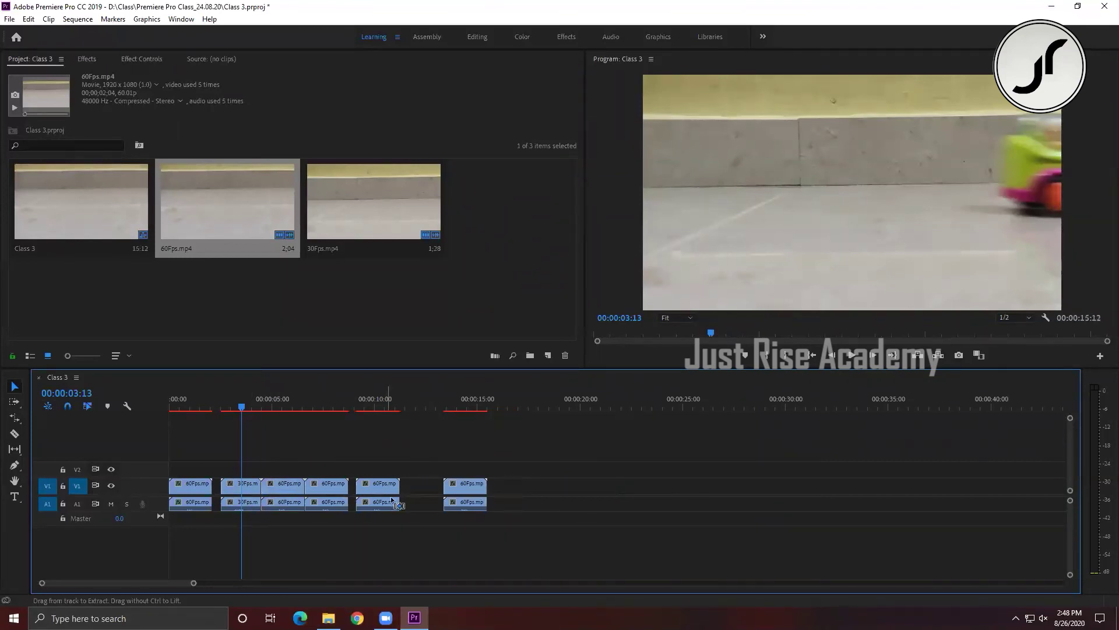
pyautogui.hotkey('ctrl', 'z')
pyautogui.hotkey('ctrl', 'z')
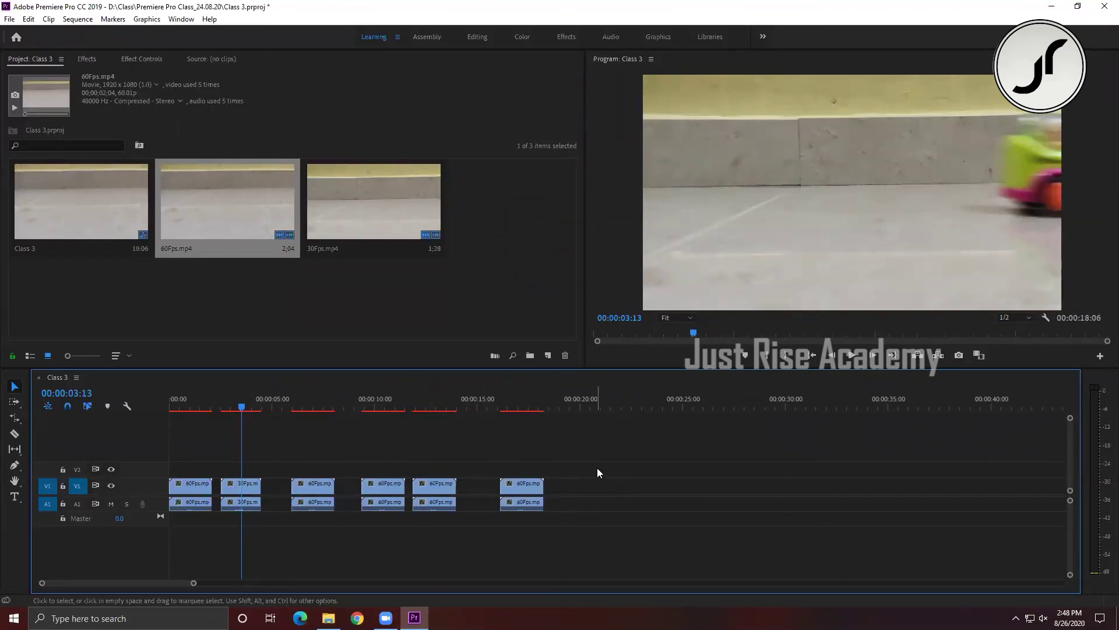
pyautogui.click(216, 486)
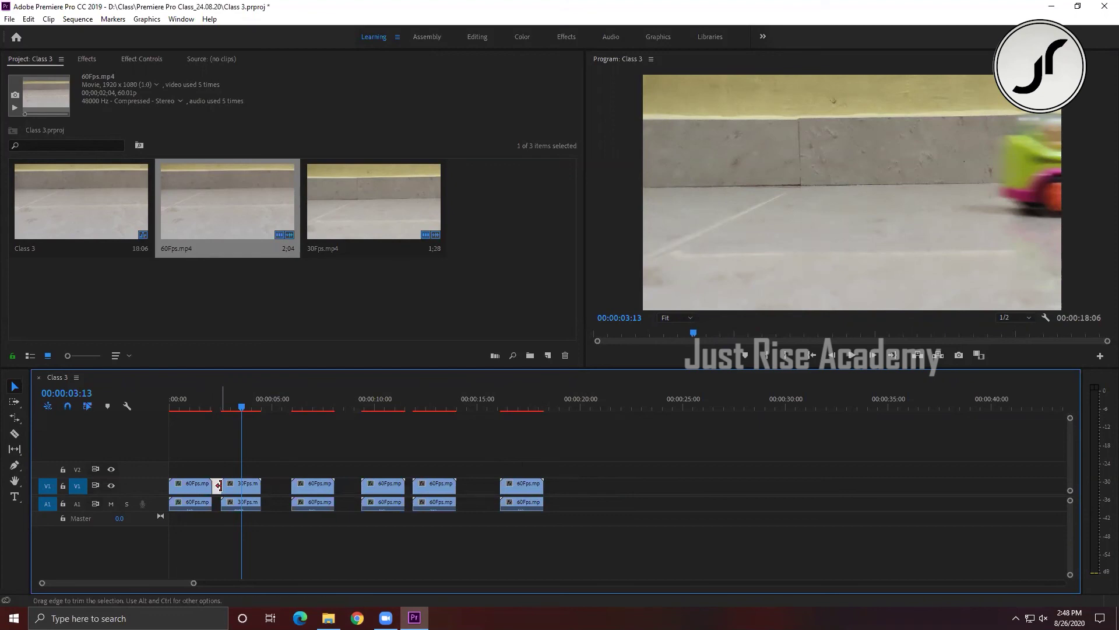
pyautogui.press('Delete')
pyautogui.click(263, 485)
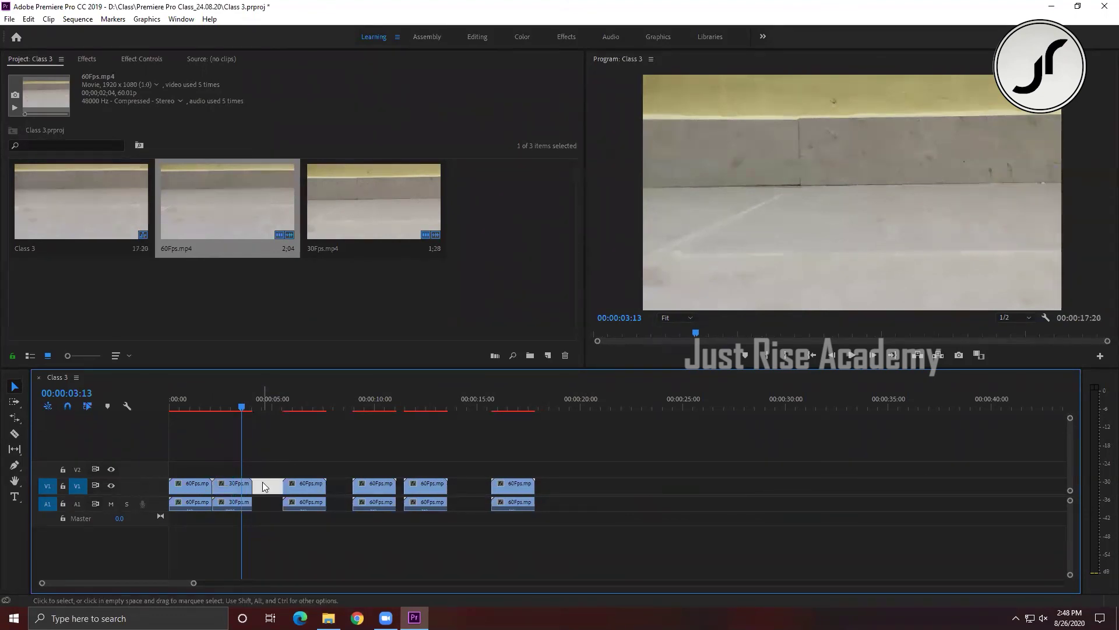
pyautogui.press('Delete')
pyautogui.click(309, 489)
pyautogui.press('Delete')
pyautogui.click(344, 489)
pyautogui.press('Delete')
pyautogui.click(399, 486)
pyautogui.press('Delete')
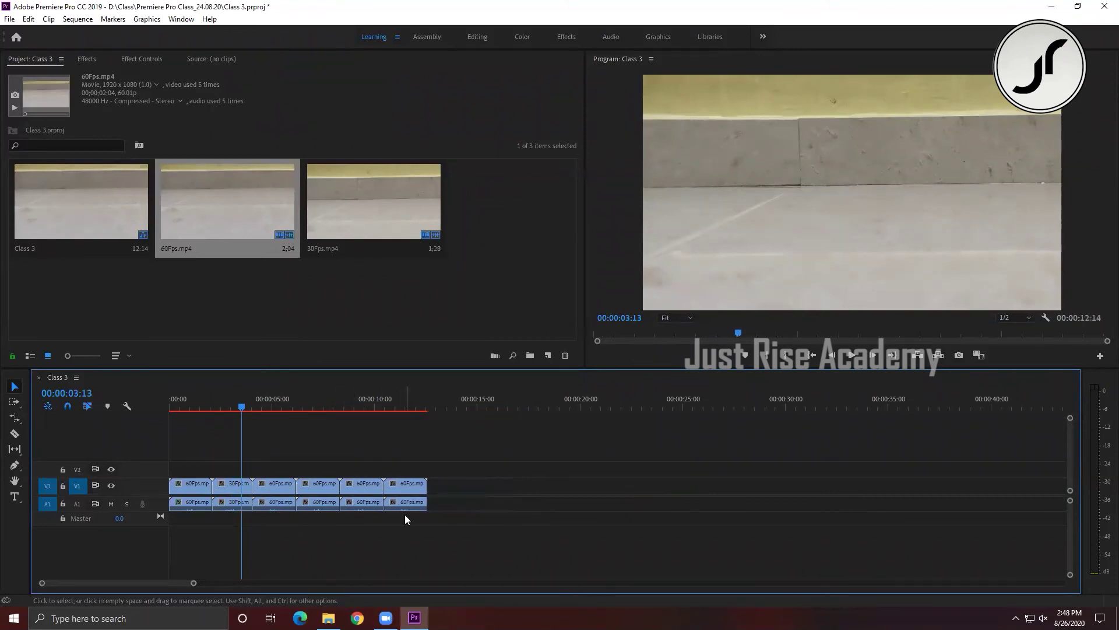
pyautogui.press('\\')
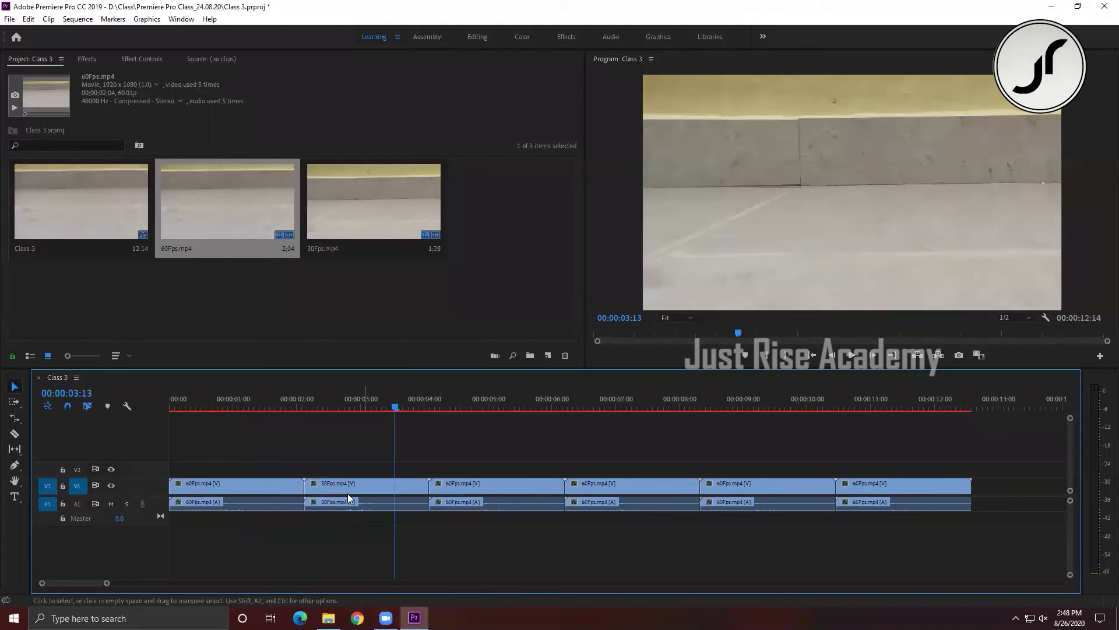
# Duplicate the Class 3 sequence as Class 3 Copy 01 and open the copy.
pyautogui.click(103, 218)
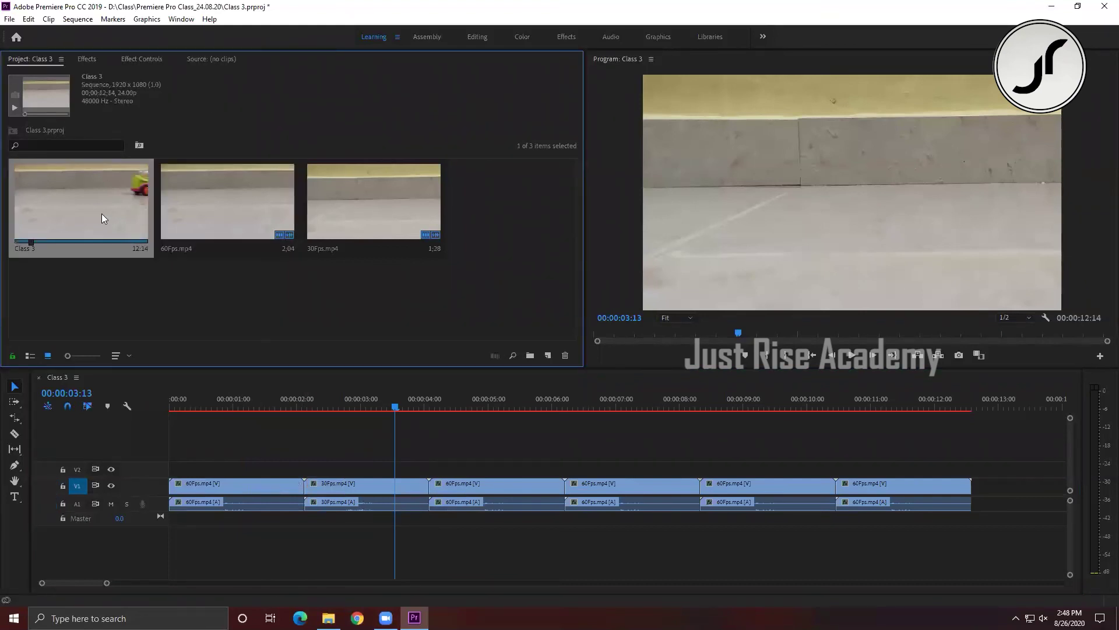
pyautogui.rightClick(102, 215)
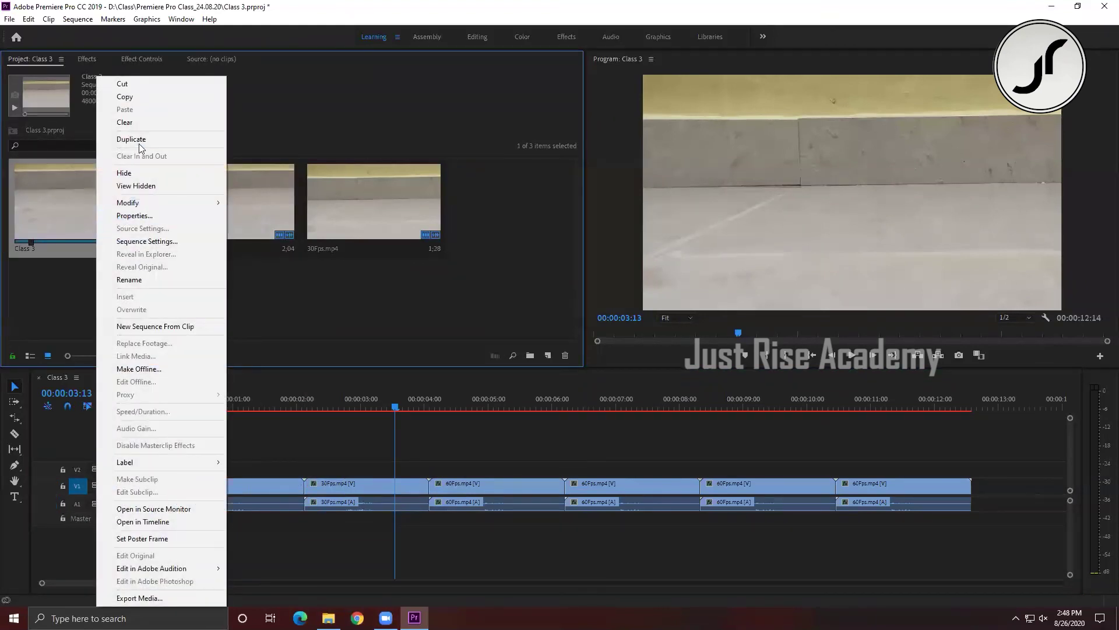
pyautogui.click(139, 140)
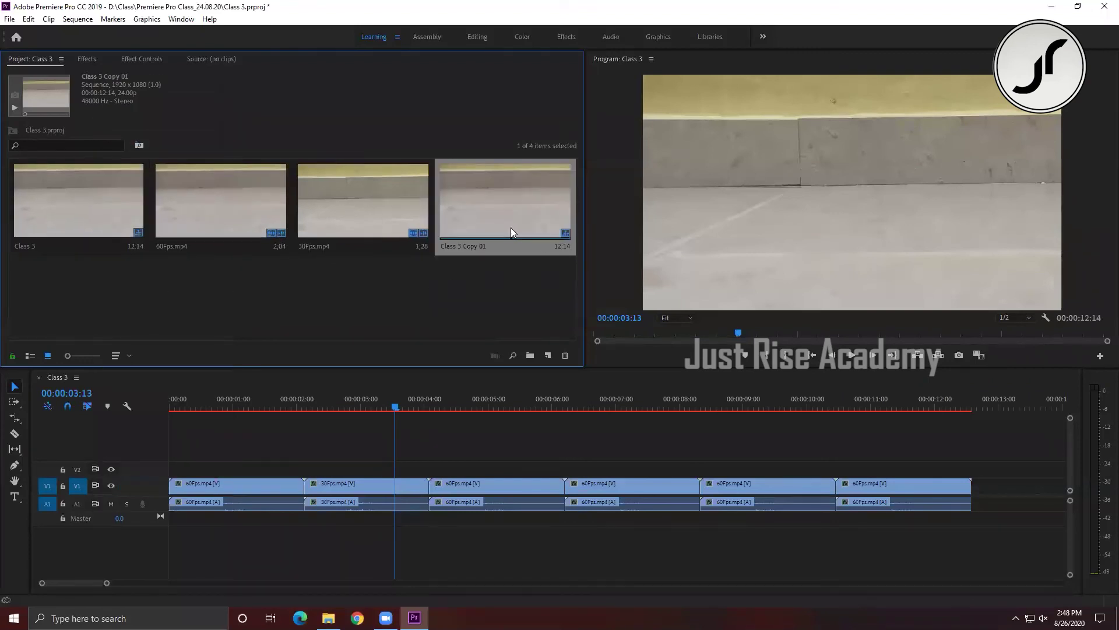
pyautogui.doubleClick(523, 207)
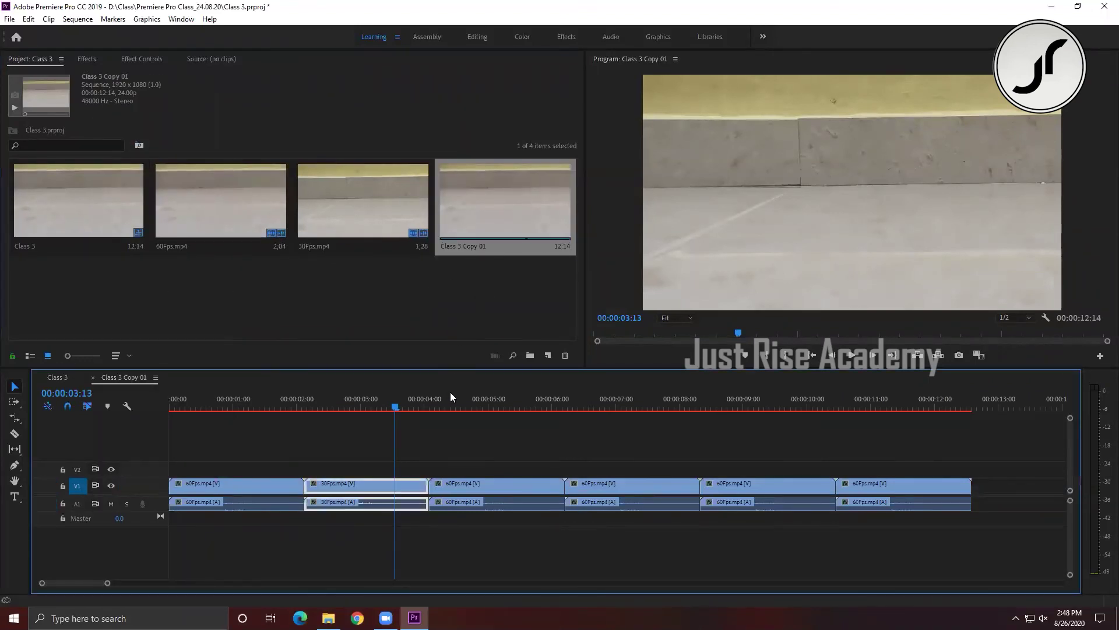
# Back in Class 3, add Class 3 Copy 01 as a nested clip after the existing clips.
pyautogui.click(57, 377)
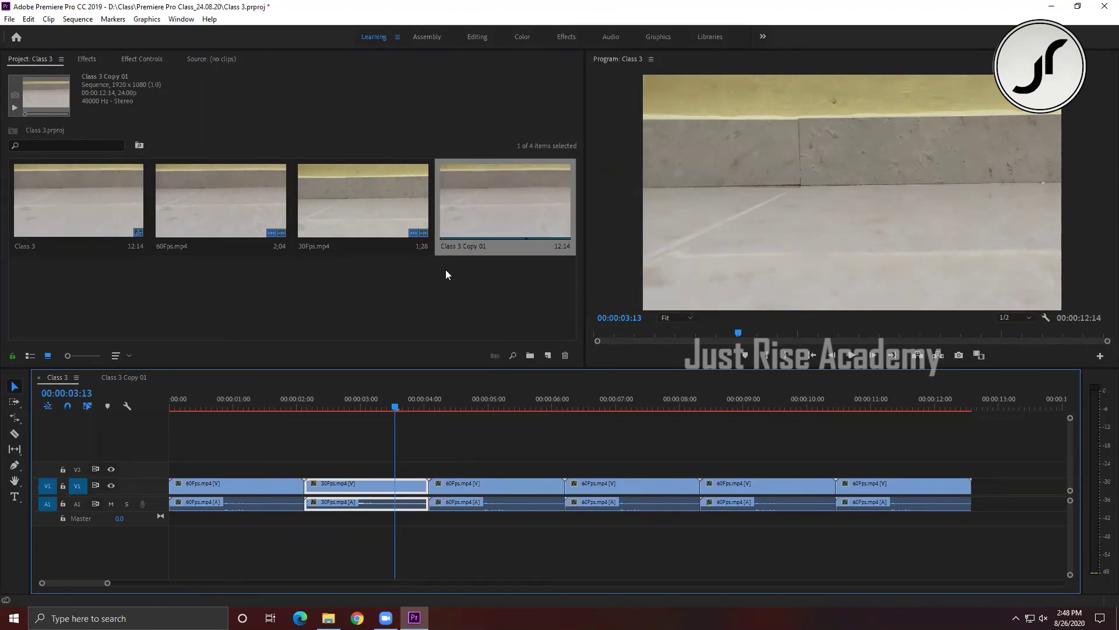
pyautogui.moveTo(465, 211)
pyautogui.mouseDown()
pyautogui.moveTo(482, 465)
pyautogui.moveTo(998, 487)
pyautogui.mouseUp()
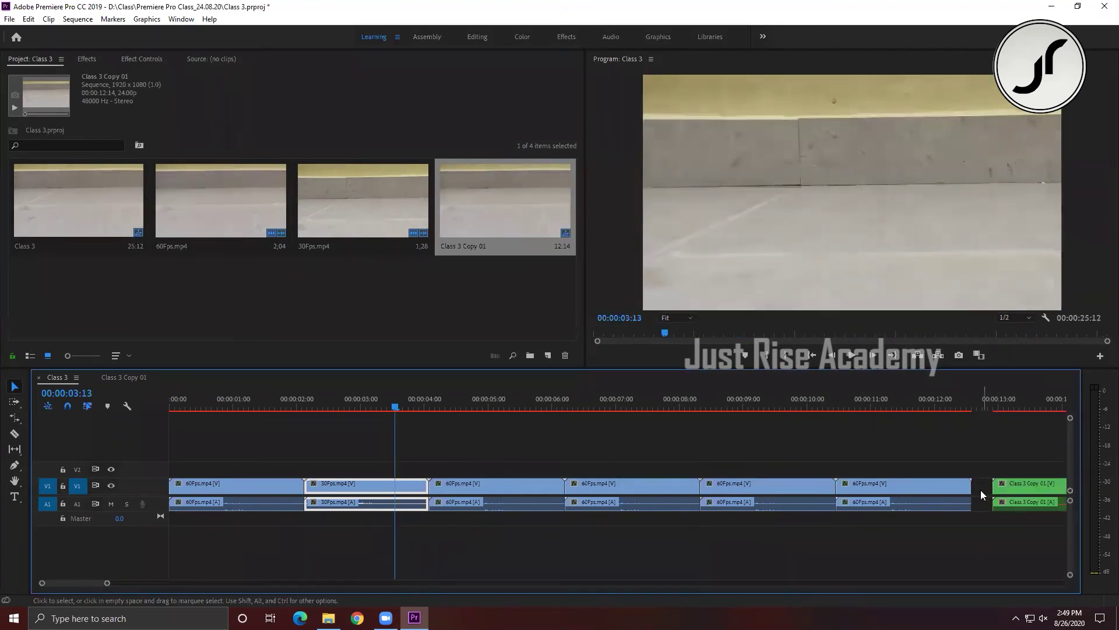
pyautogui.press('\\')
pyautogui.moveTo(621, 456); pyautogui.dragTo(756, 521)
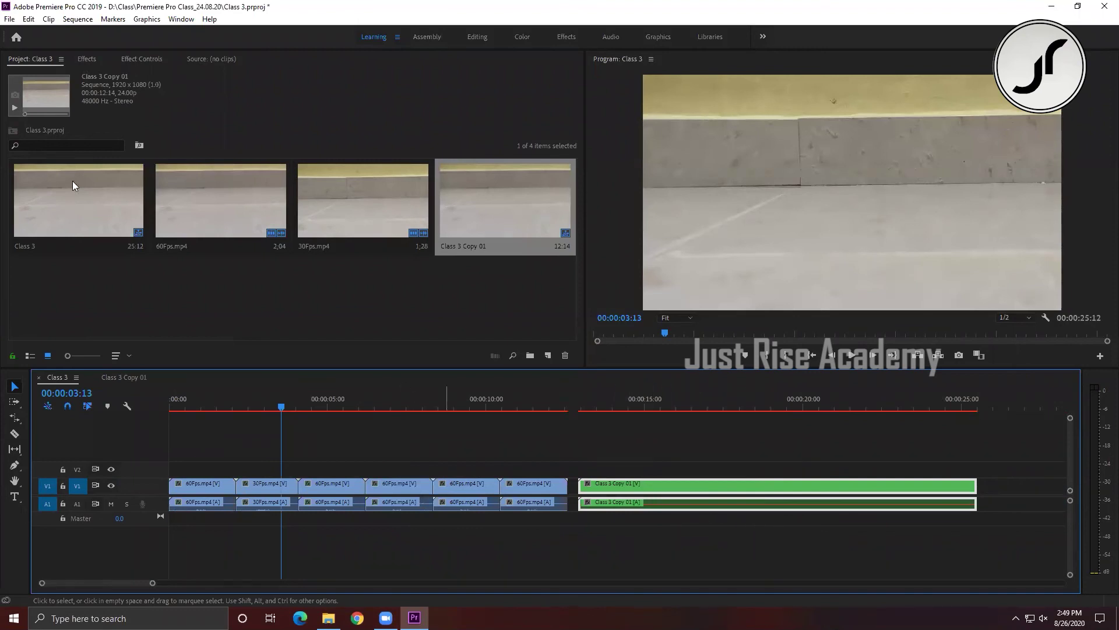
pyautogui.click(10, 19)
pyautogui.moveTo(28, 18)
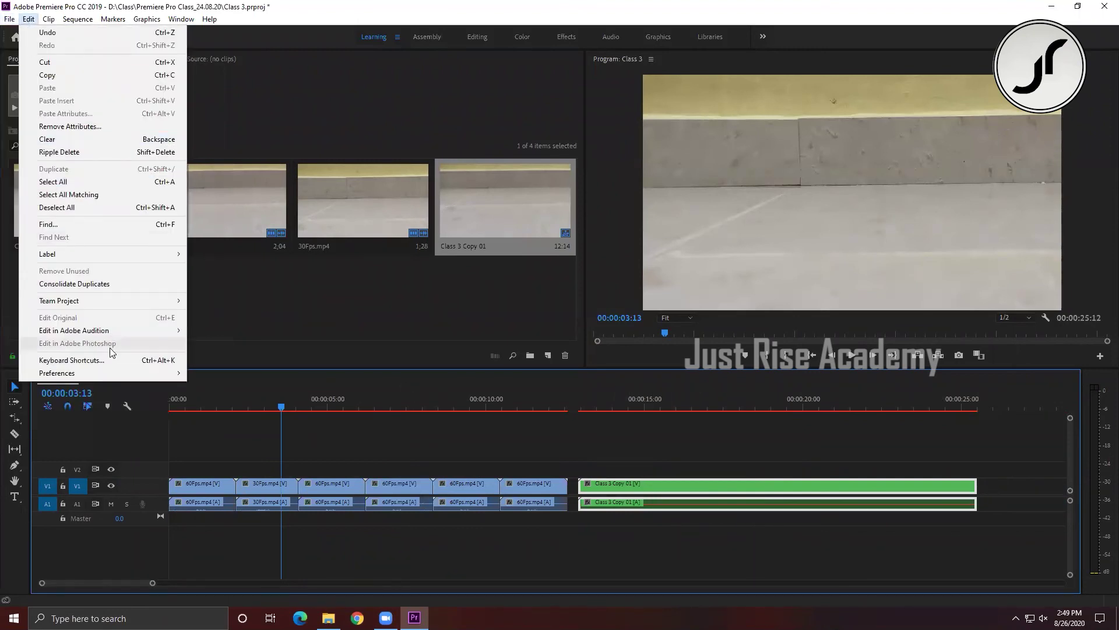
pyautogui.moveTo(110, 371)
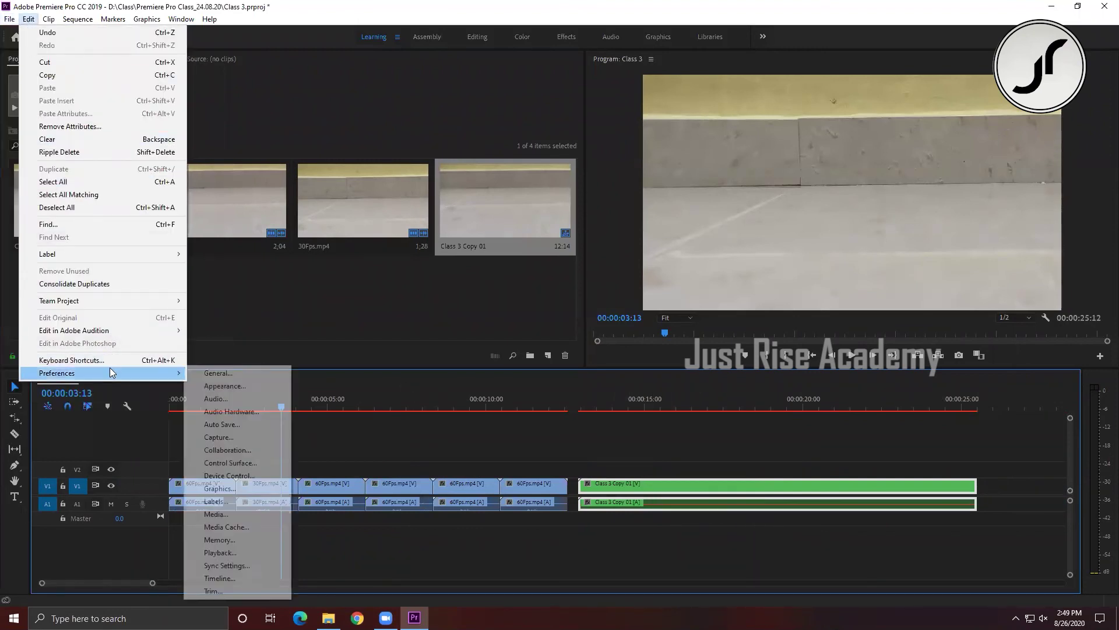
pyautogui.click(227, 501)
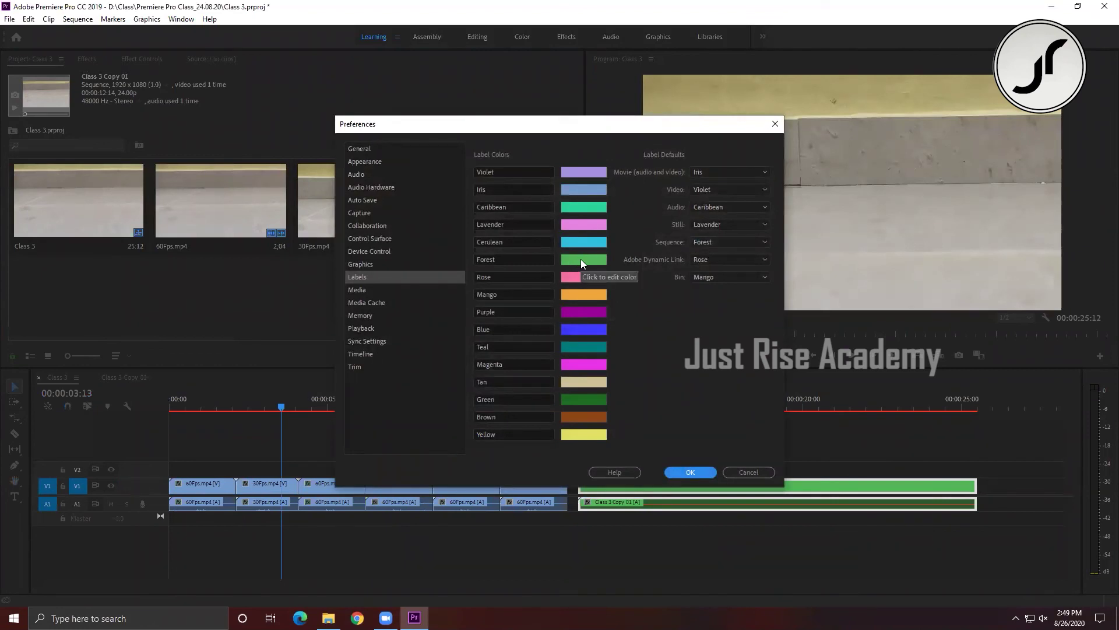
# Close Preferences unchanged, peek into the nested Class 3 Copy 01, return to Class 3 and save.
pyautogui.click(750, 474)
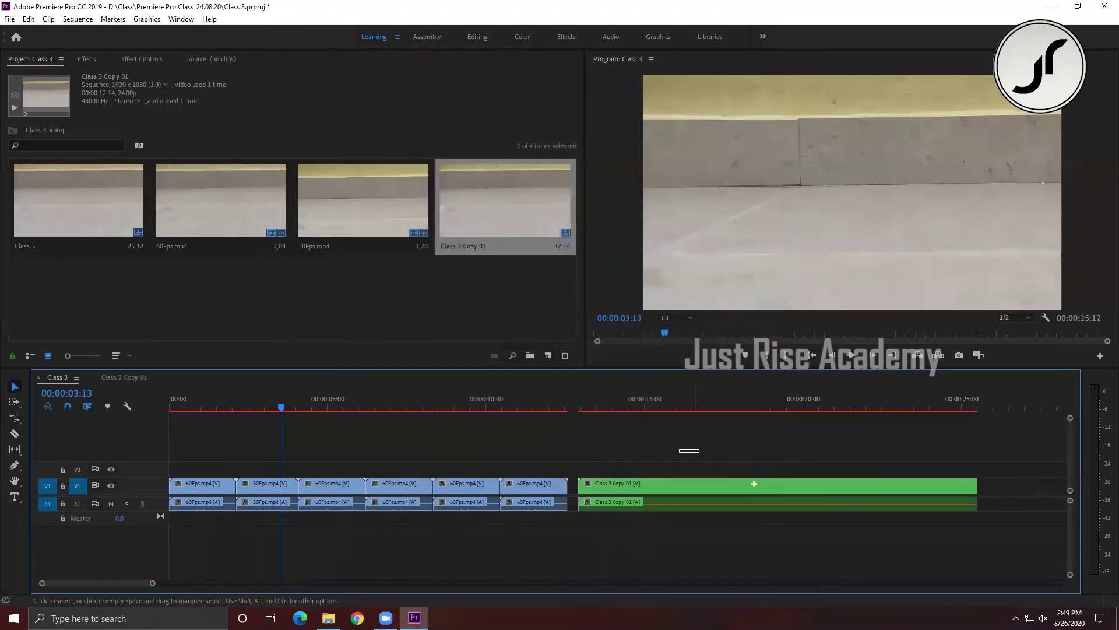
pyautogui.doubleClick(632, 486)
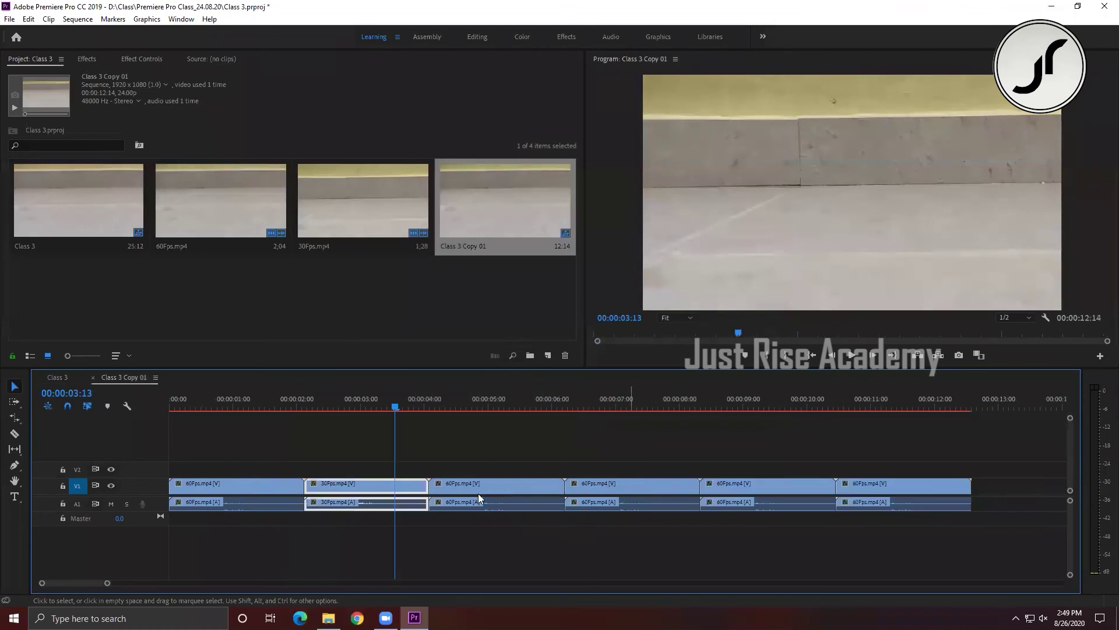
pyautogui.click(69, 378)
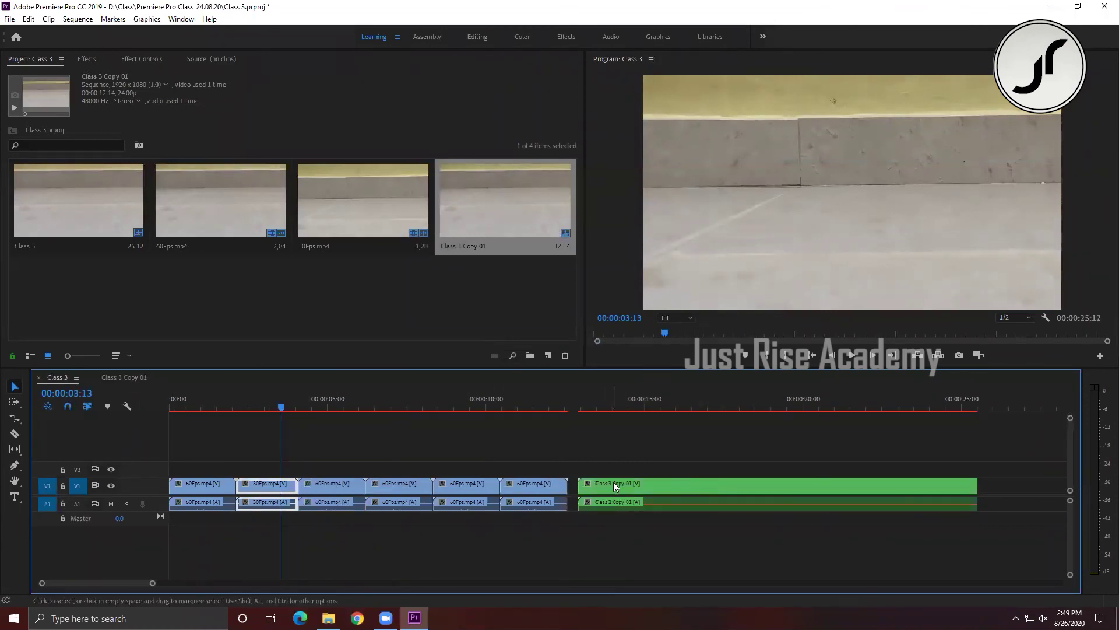
pyautogui.hotkey('ctrl', 's')
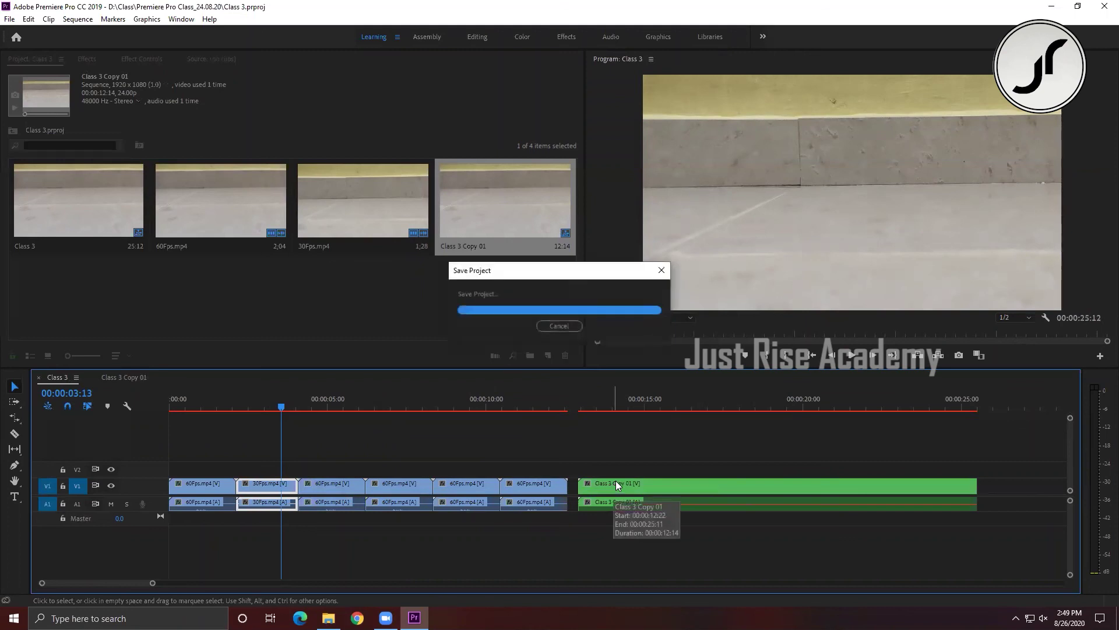
# Switch to inserting sequences as individual clips, replace the nest with Copy 01's six clips, then delete them.
pyautogui.click(623, 485)
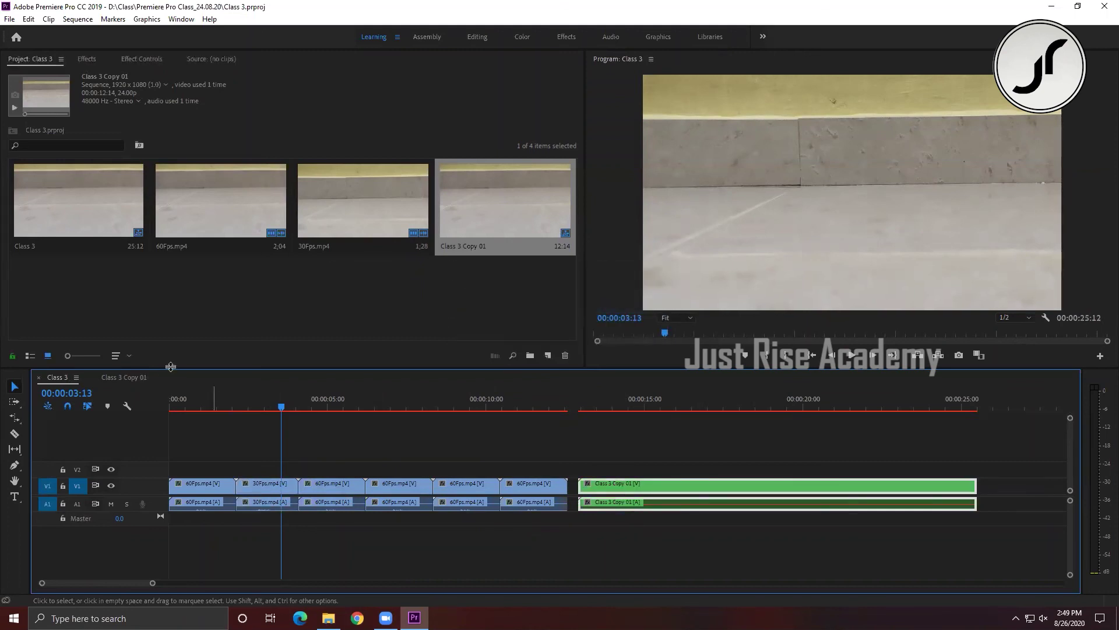
pyautogui.click(125, 377)
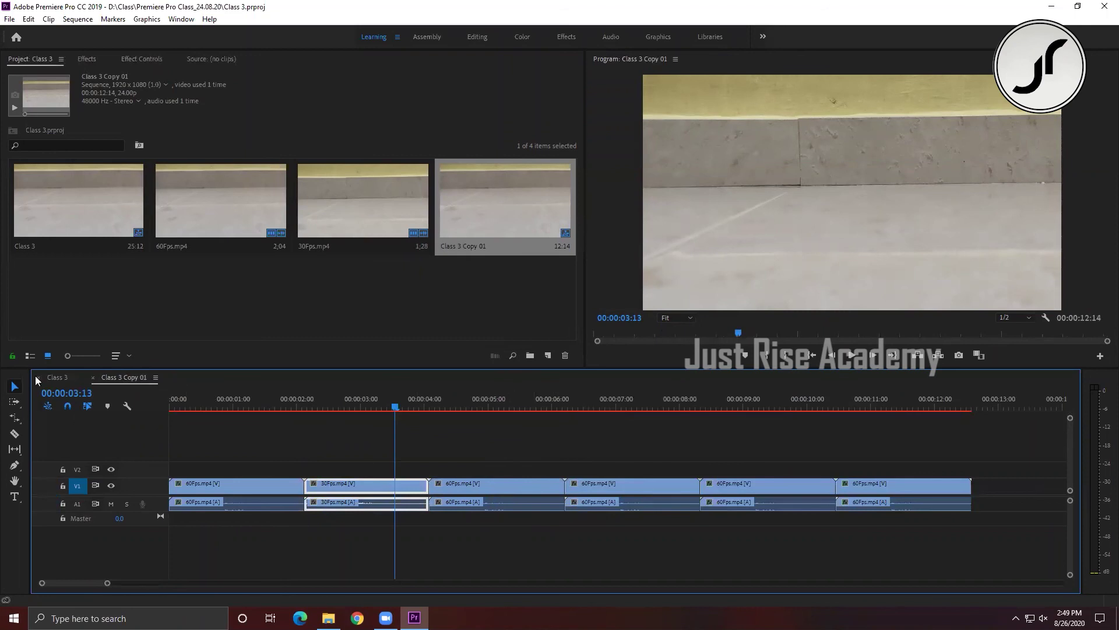
pyautogui.click(56, 378)
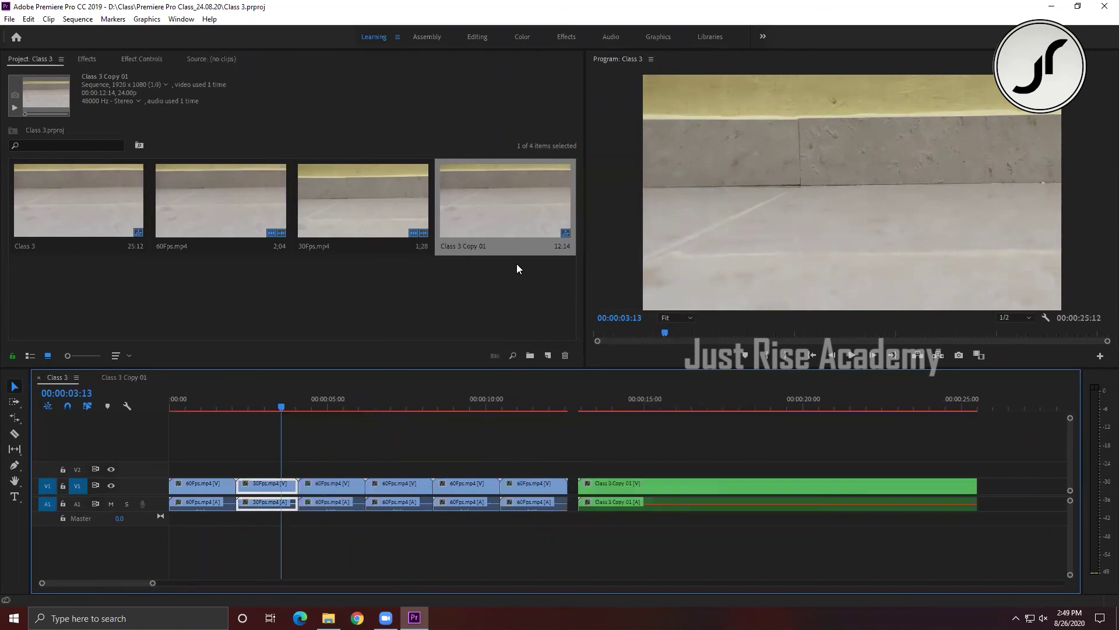
pyautogui.click(625, 494)
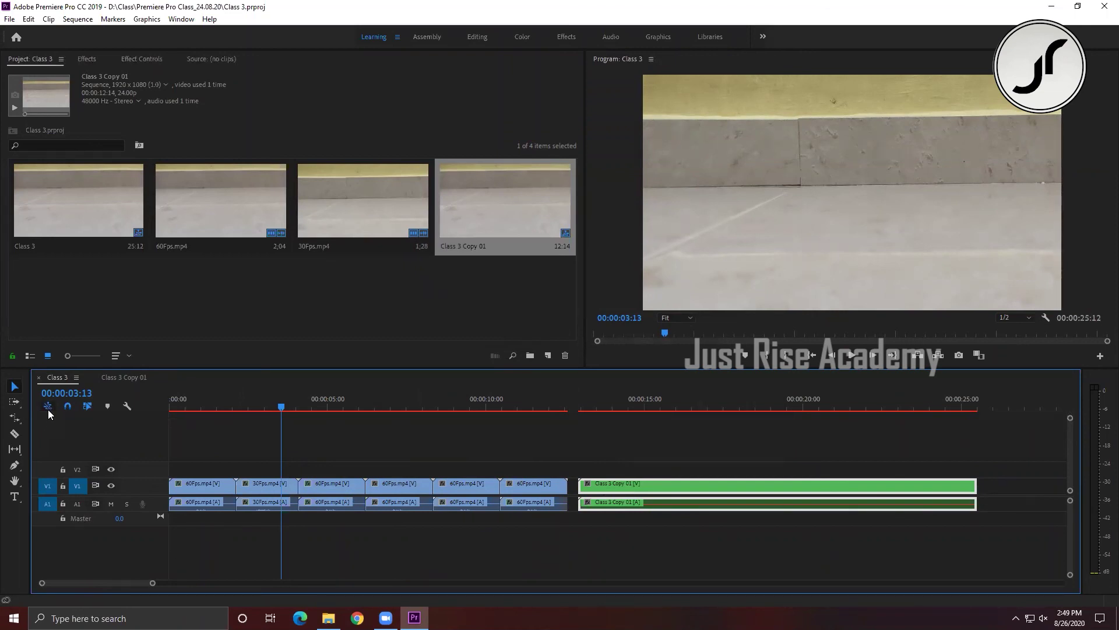
pyautogui.click(48, 407)
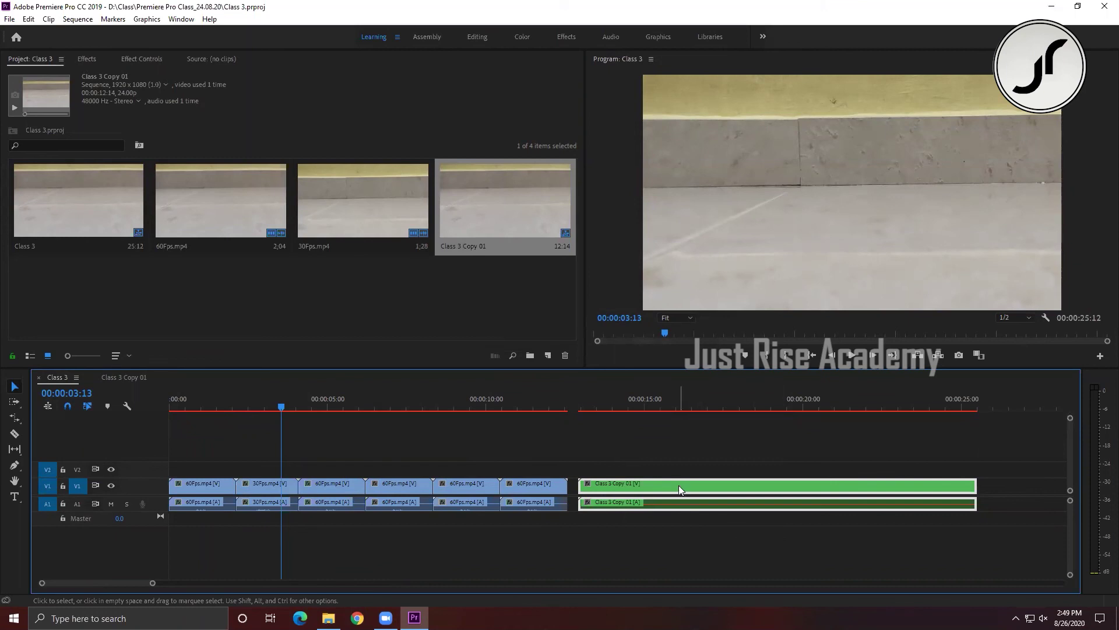
pyautogui.press('Delete')
pyautogui.moveTo(510, 227)
pyautogui.mouseDown()
pyautogui.moveTo(592, 472)
pyautogui.moveTo(814, 484)
pyautogui.mouseUp()
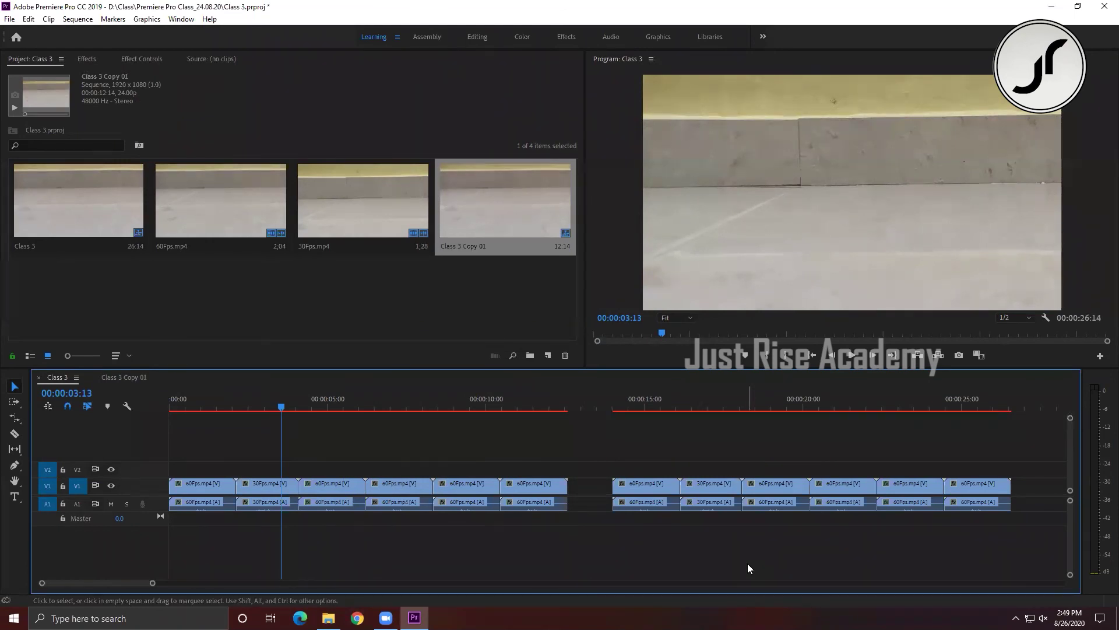
pyautogui.moveTo(642, 460); pyautogui.dragTo(878, 530)
pyautogui.press('Delete')
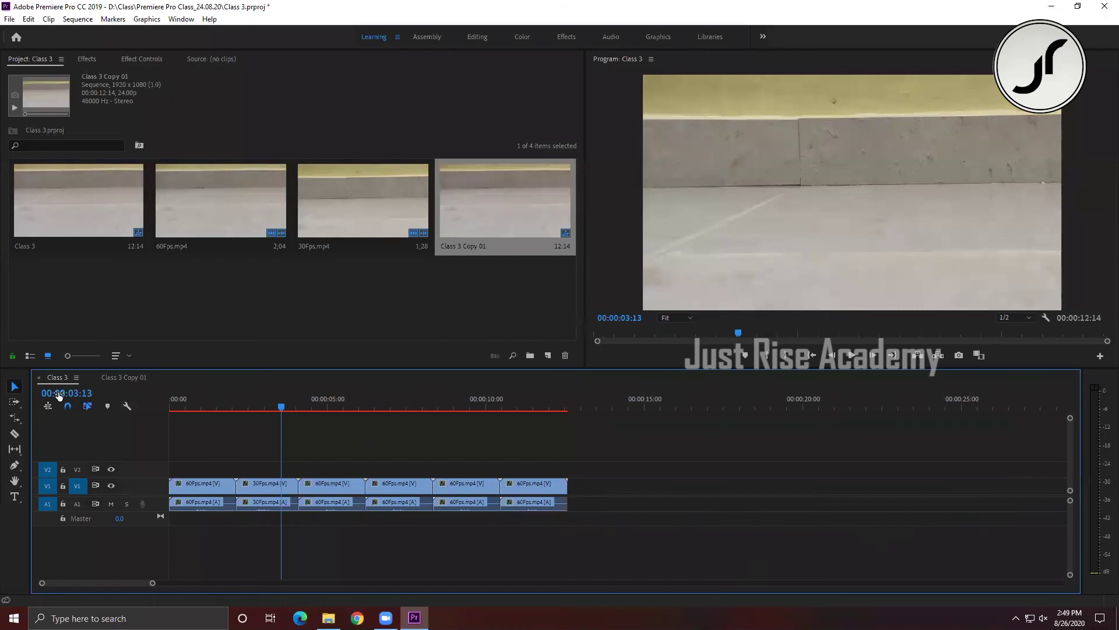
# Switch back to nests, re-add Class 3 Copy 01 as a nested clip, then delete it.
pyautogui.click(500, 215)
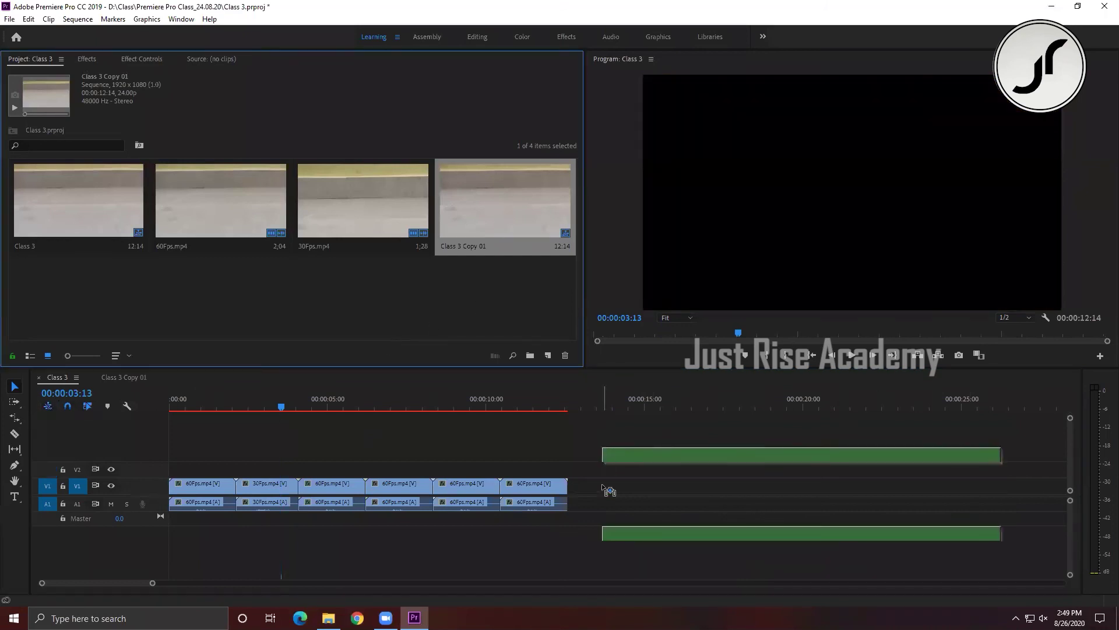
pyautogui.moveTo(500, 216); pyautogui.dragTo(606, 490)
pyautogui.doubleClick(664, 487)
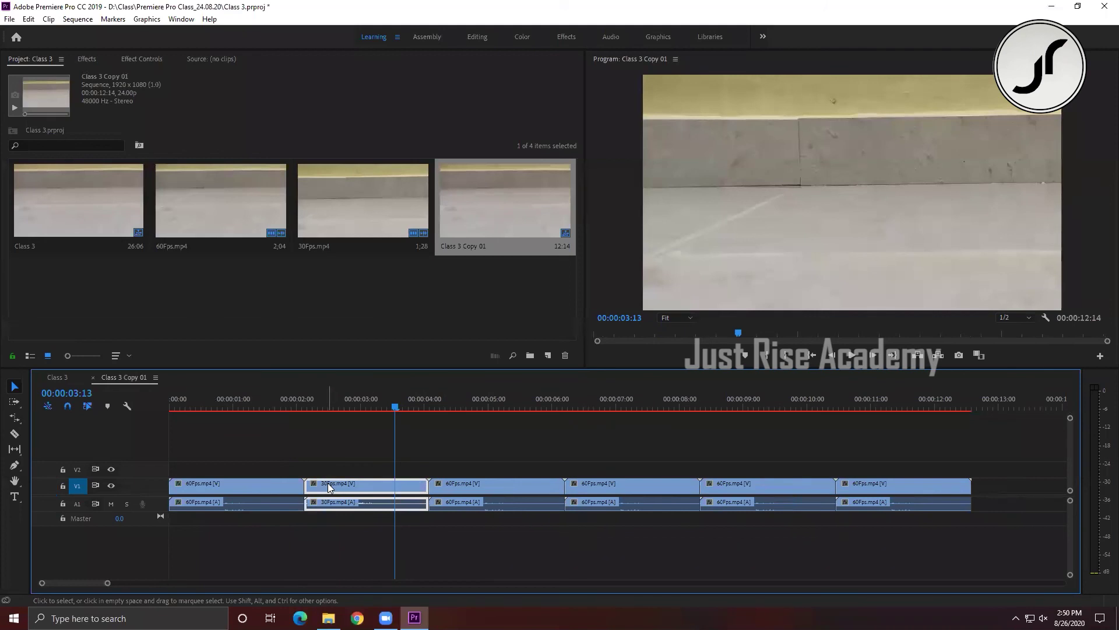
pyautogui.click(645, 487)
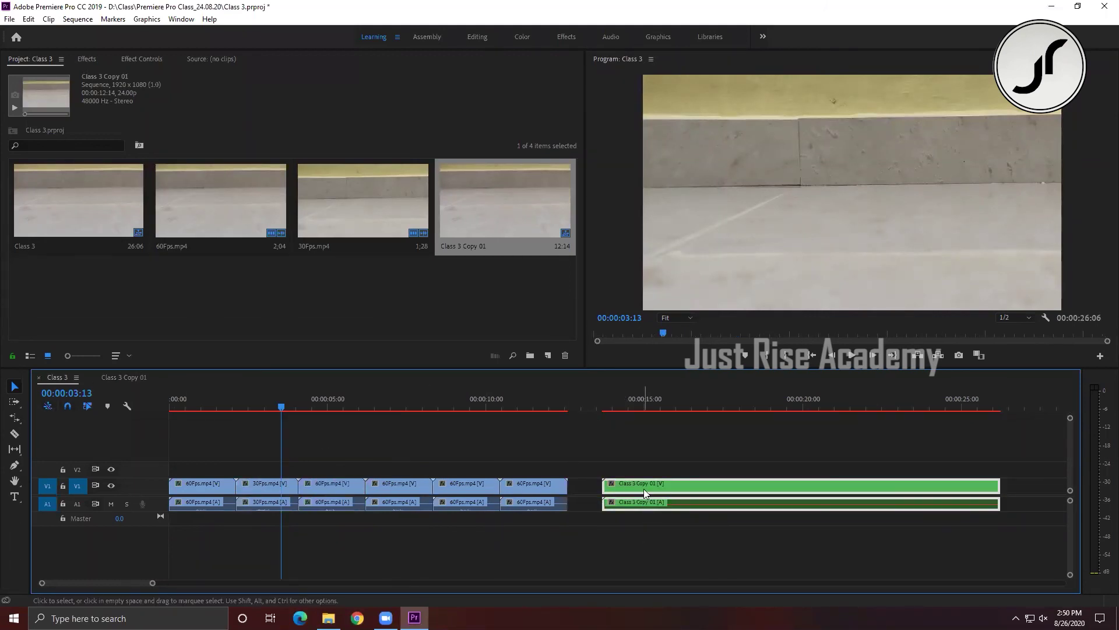
pyautogui.press('Delete')
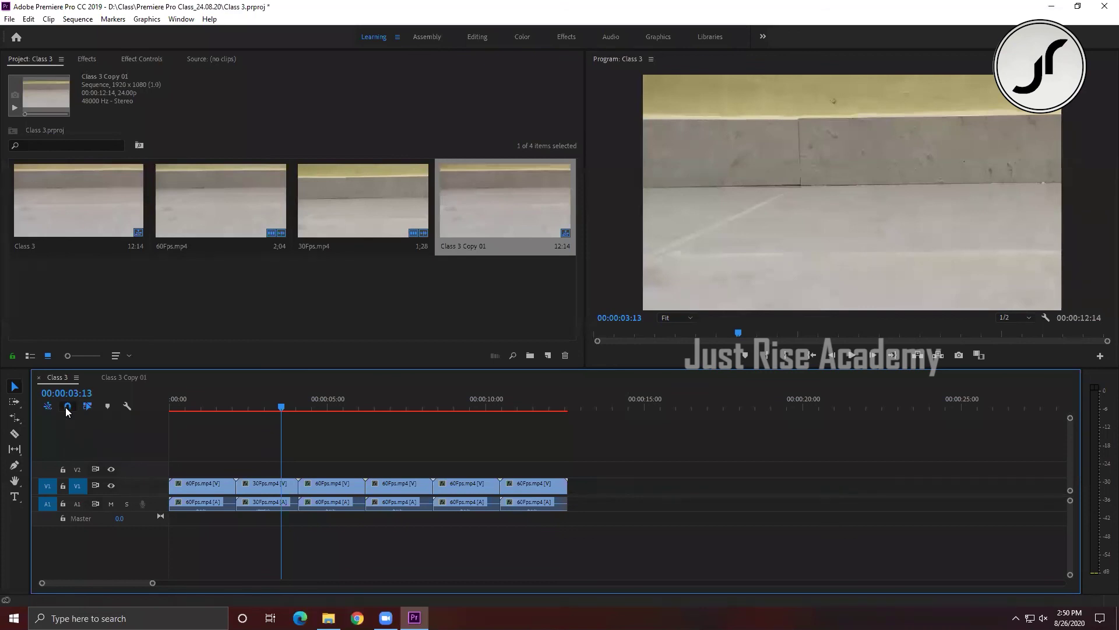
# Save and delete the Class 3 Copy 01 sequence from the project.
pyautogui.hotkey('ctrl', 's')
pyautogui.click(461, 222)
pyautogui.press('Delete')
# Shift the last three clips right to leave a gap and set the playhead to 00:00:08:13.
pyautogui.moveTo(376, 415); pyautogui.dragTo(607, 531)
pyautogui.moveTo(414, 489); pyautogui.dragTo(574, 488)
pyautogui.click(494, 519)
pyautogui.click(435, 406)
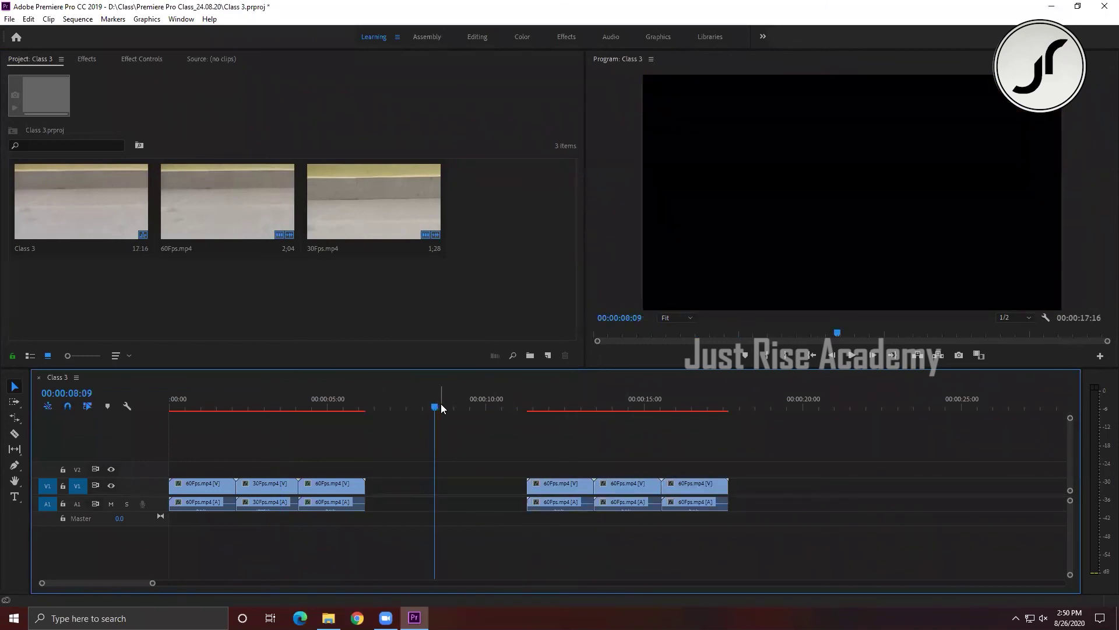
pyautogui.click(439, 406)
# Move the first right-hand 60Fps clip left to the playhead, testing with snapping off, then restoring snapping.
pyautogui.click(542, 488)
pyautogui.moveTo(542, 488); pyautogui.dragTo(466, 489)
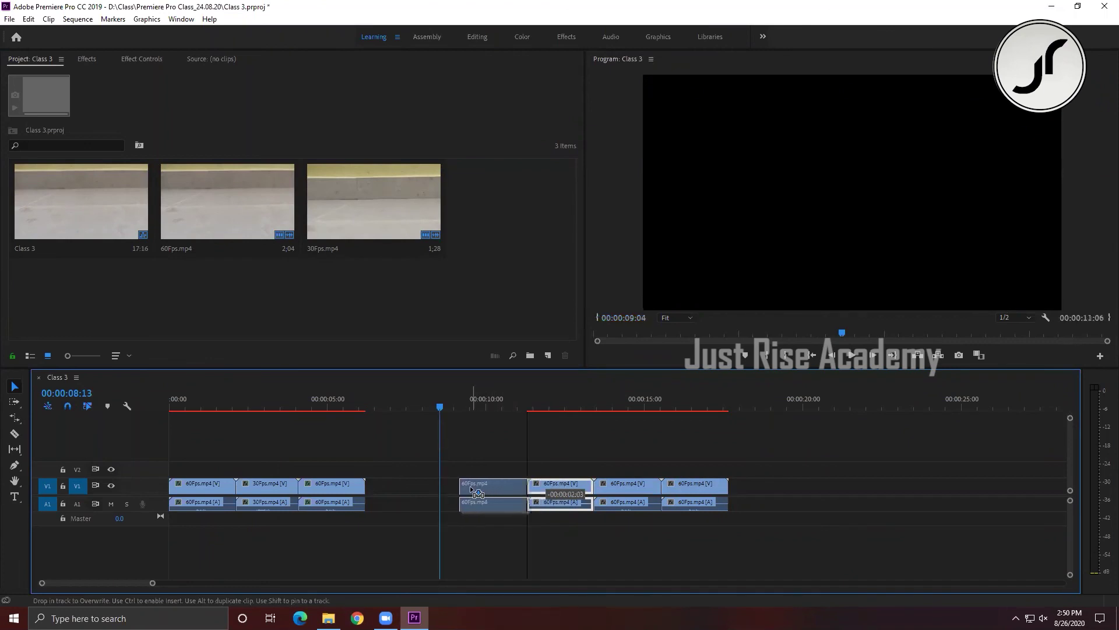
pyautogui.moveTo(464, 488); pyautogui.dragTo(464, 491)
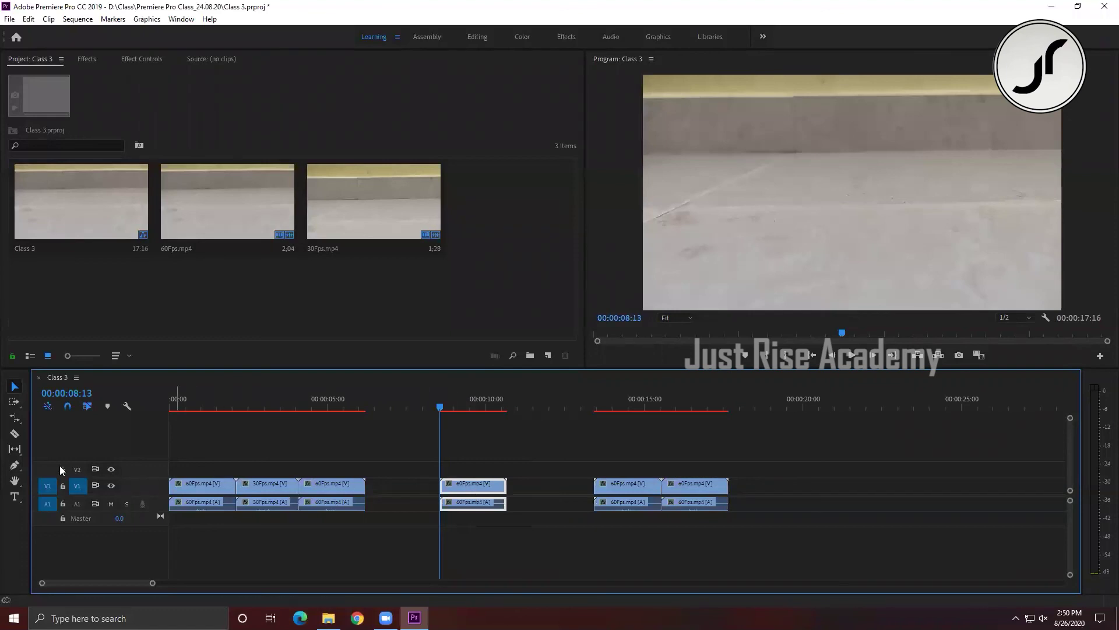
pyautogui.click(66, 408)
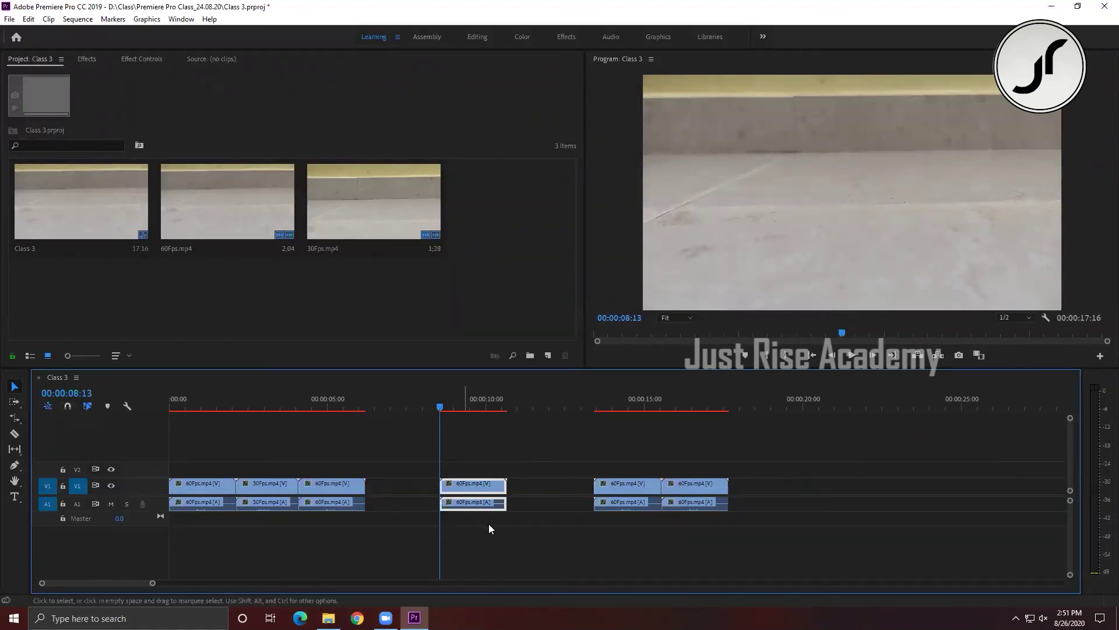
pyautogui.moveTo(468, 488); pyautogui.dragTo(472, 485)
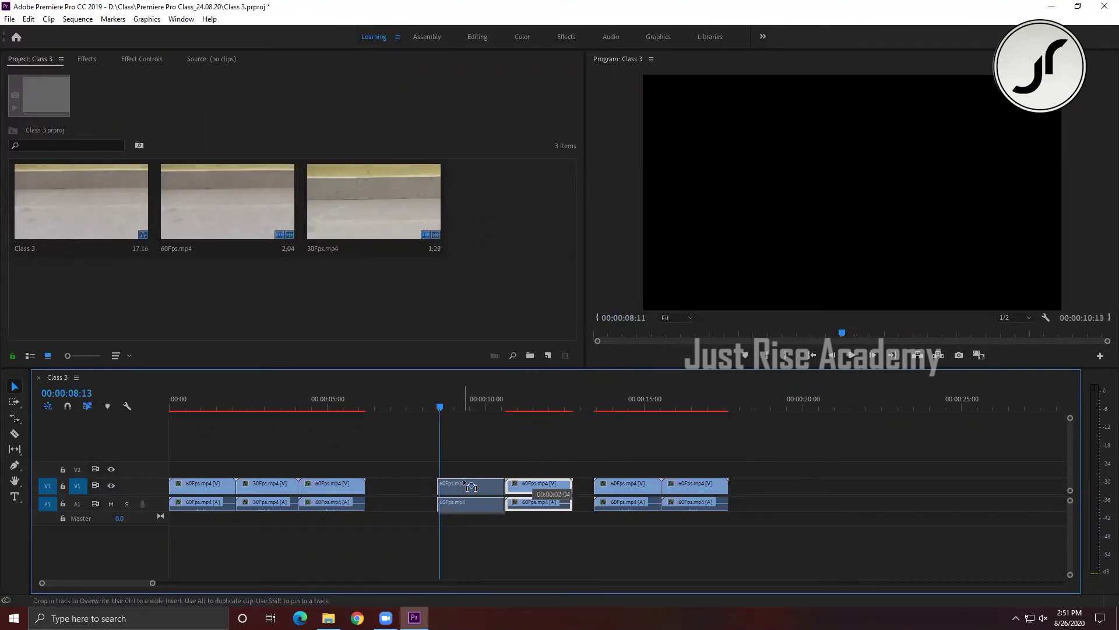
pyautogui.moveTo(473, 484); pyautogui.dragTo(474, 486)
pyautogui.hotkey('ctrl', 'z')
pyautogui.click(68, 406)
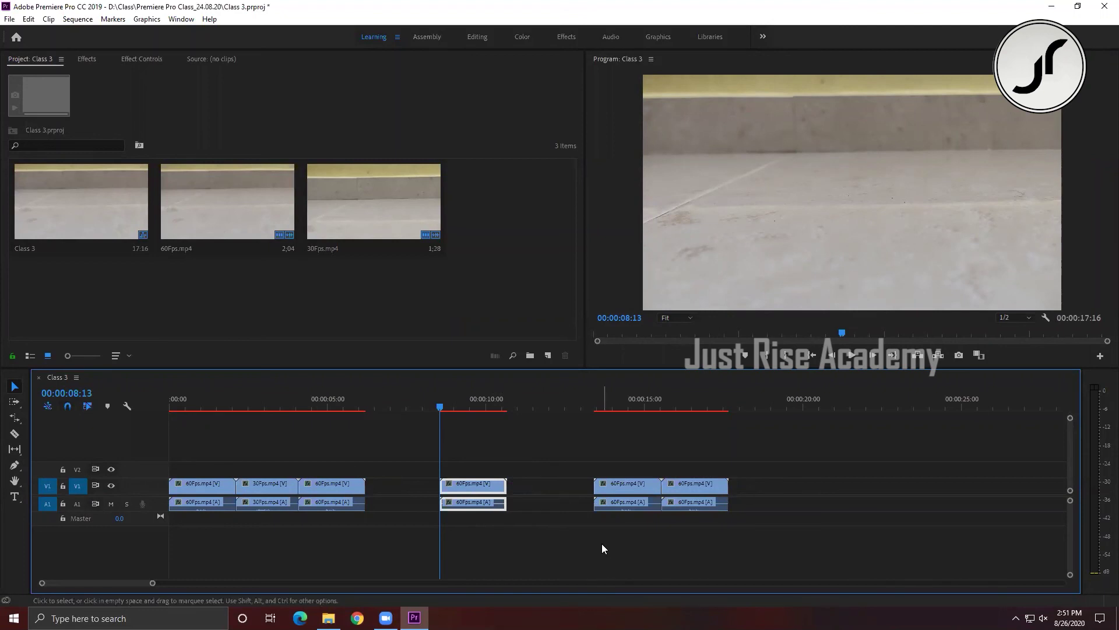
# Align the middle 60Fps clip to end at 12:01, then delete the clips between 10 and 17 seconds.
pyautogui.moveTo(490, 404)
pyautogui.mouseDown()
pyautogui.moveTo(565, 408)
pyautogui.moveTo(547, 412)
pyautogui.mouseUp()
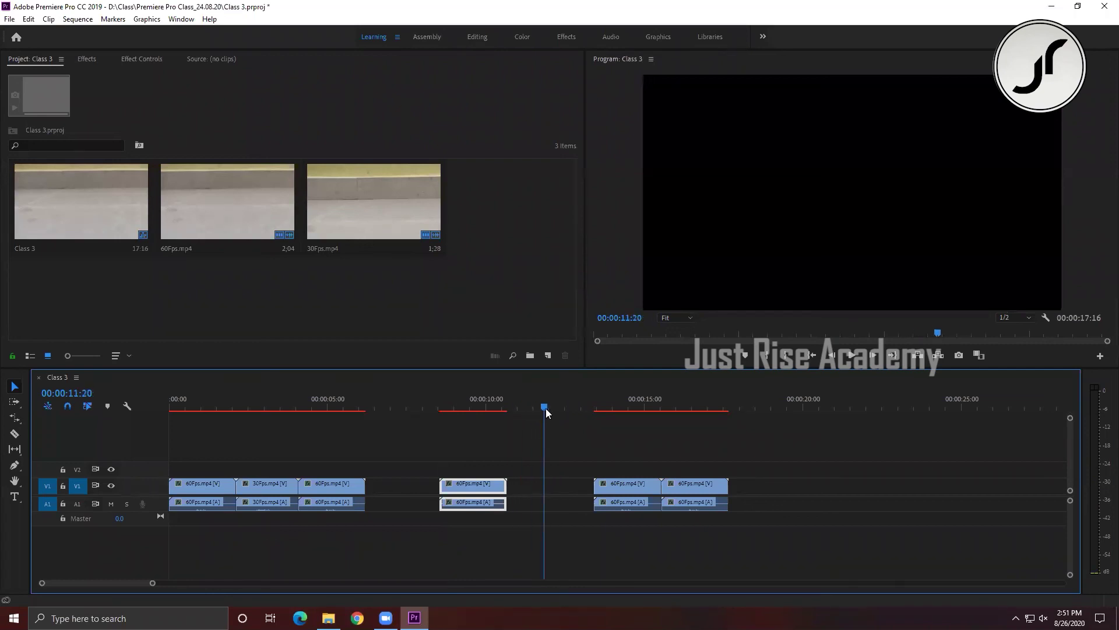
pyautogui.moveTo(546, 413); pyautogui.dragTo(550, 408)
pyautogui.moveTo(479, 488); pyautogui.dragTo(518, 489)
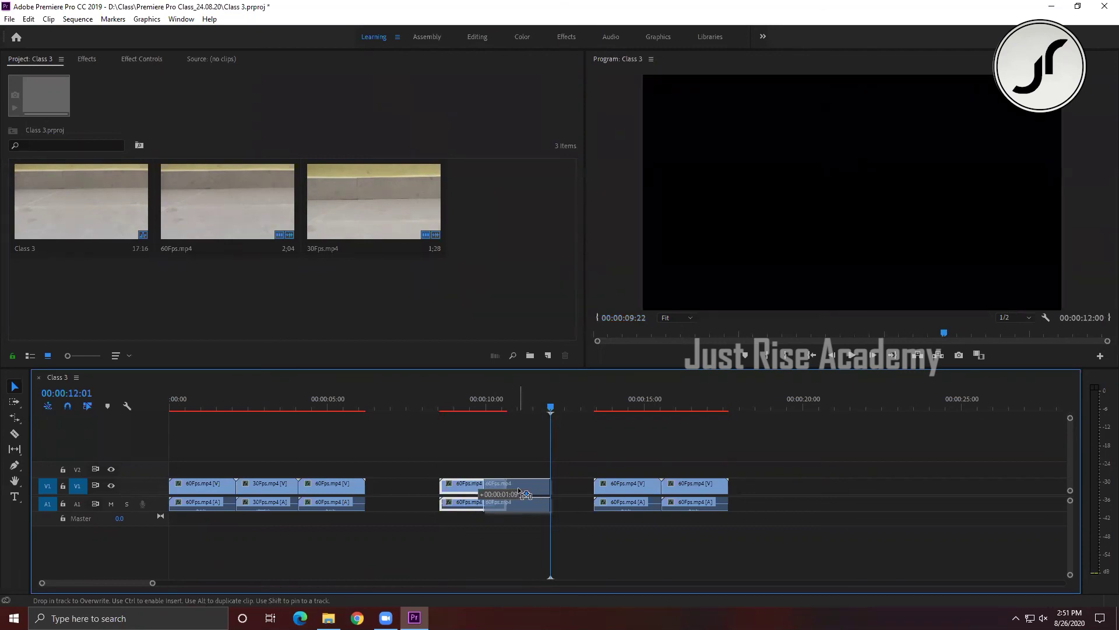
pyautogui.moveTo(517, 487); pyautogui.dragTo(518, 489)
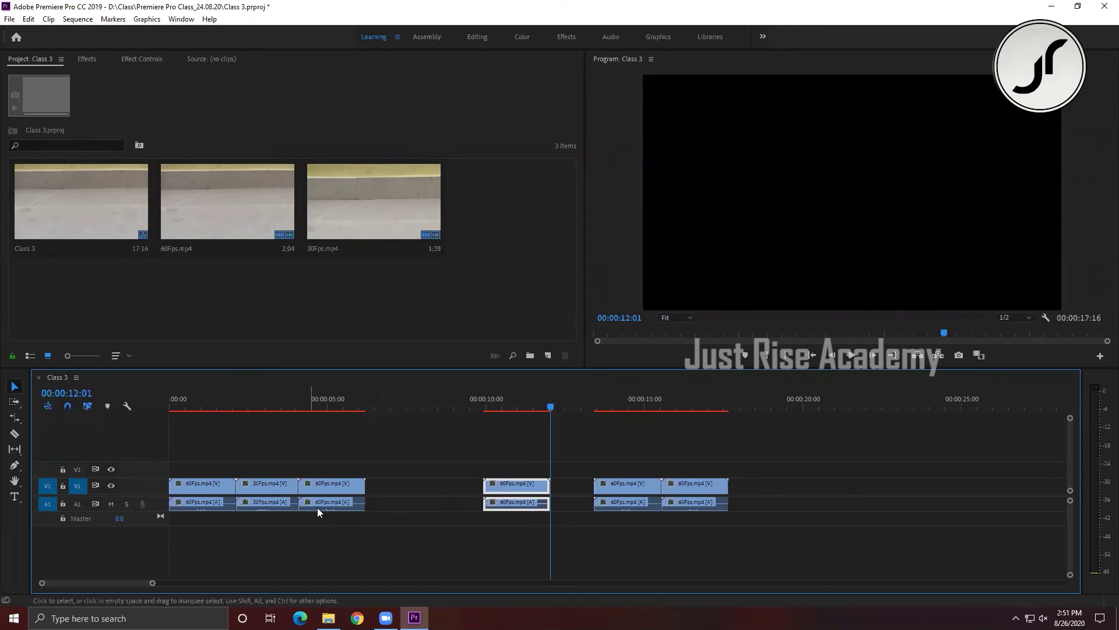
pyautogui.moveTo(396, 451); pyautogui.dragTo(661, 523)
pyautogui.press('Delete')
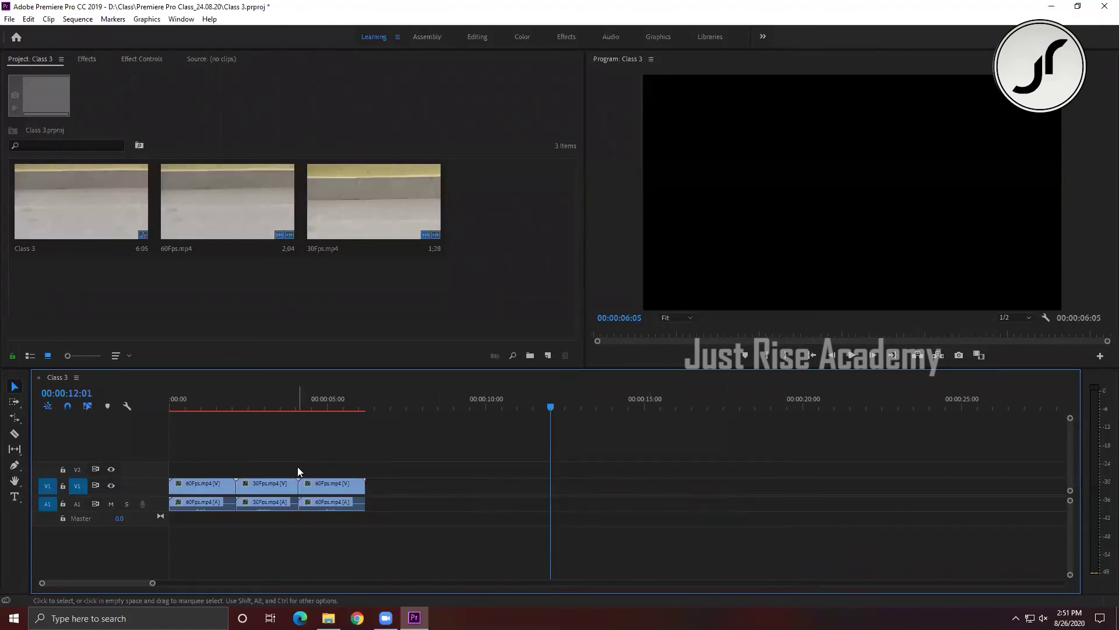
# Delete the 30Fps and second 60Fps clips, leaving only the first 60Fps.mp4, and save.
pyautogui.click(283, 396)
pyautogui.press('\\')
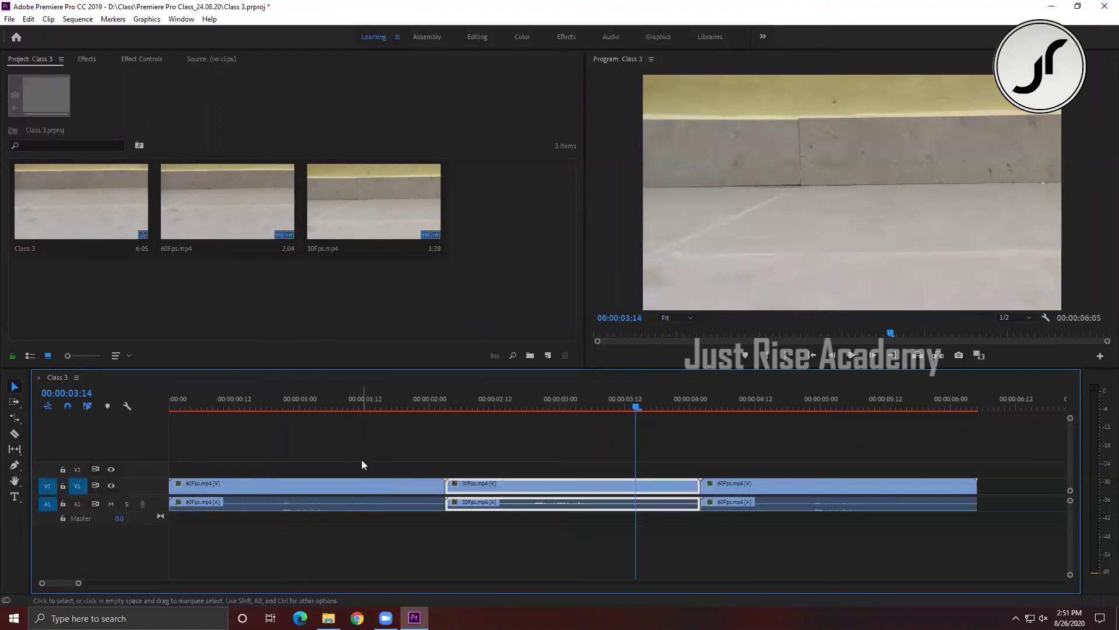
pyautogui.moveTo(479, 452); pyautogui.dragTo(885, 519)
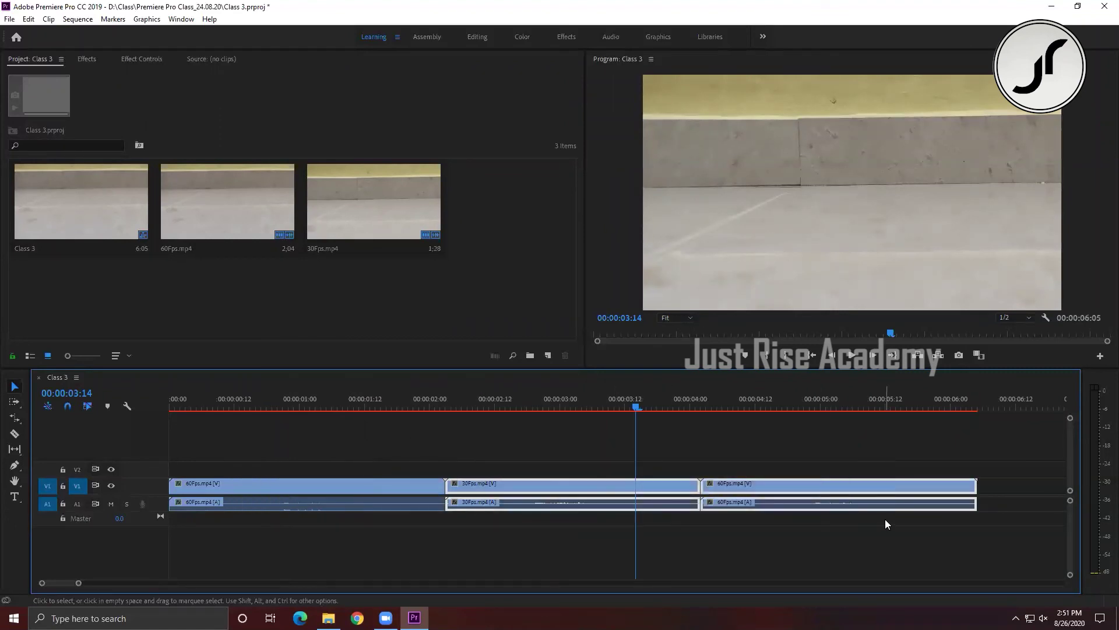
pyautogui.press('Delete')
pyautogui.hotkey('ctrl', 's')
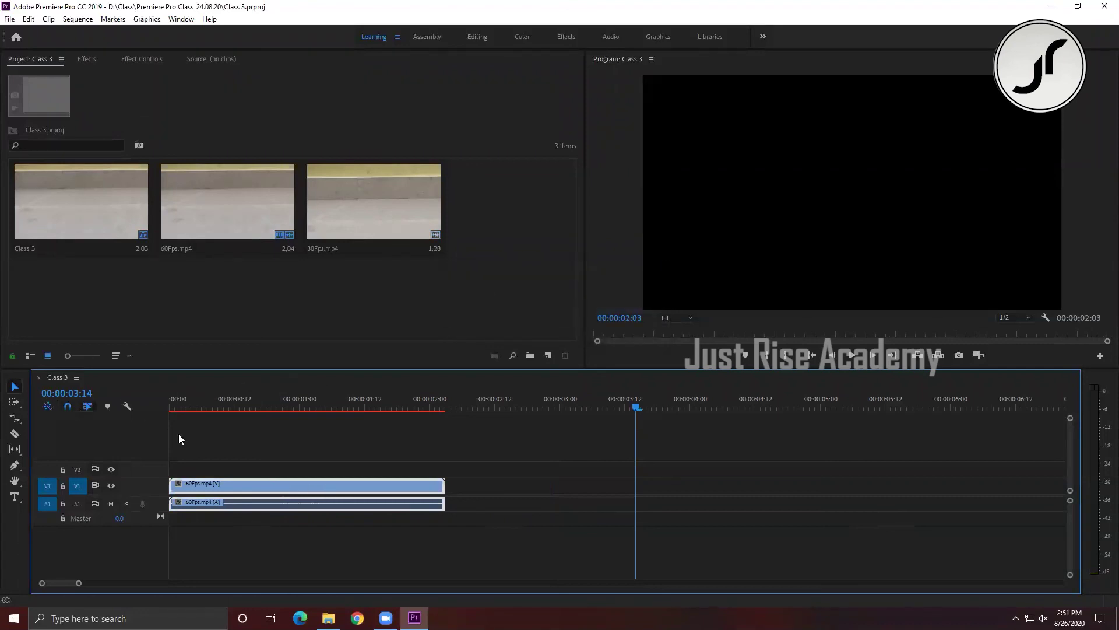
# Set the playhead to 00:00:00:23, save, and test-drag the 60Fps.mp4 clip to 1:12 before undoing.
pyautogui.click(295, 404)
pyautogui.hotkey('ctrl', 's')
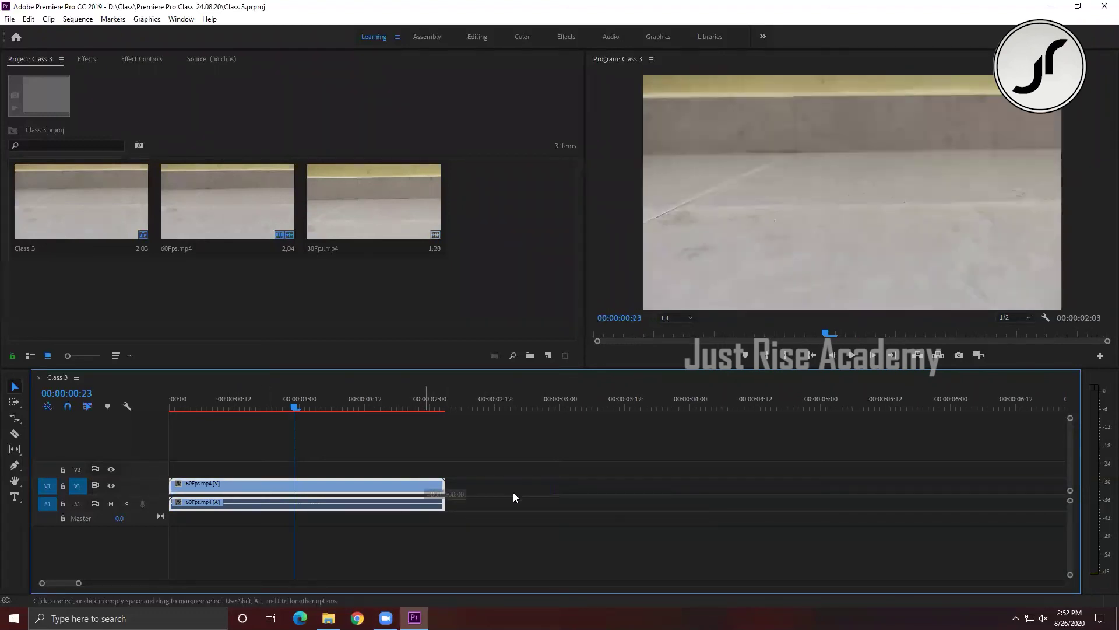
pyautogui.moveTo(425, 495); pyautogui.dragTo(625, 502)
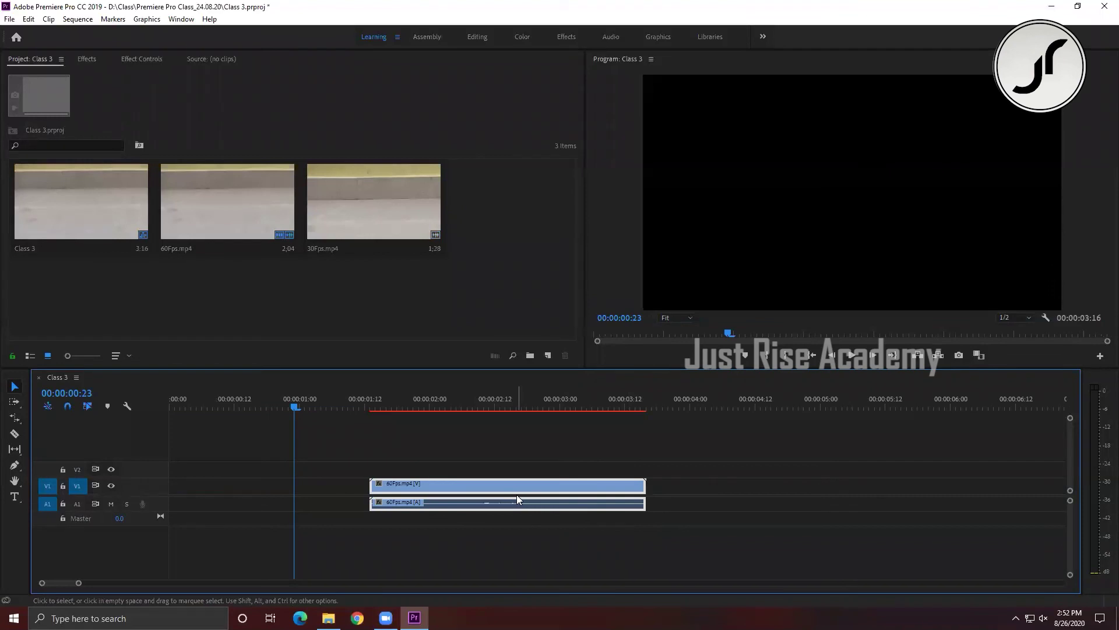
pyautogui.hotkey('ctrl', 'z')
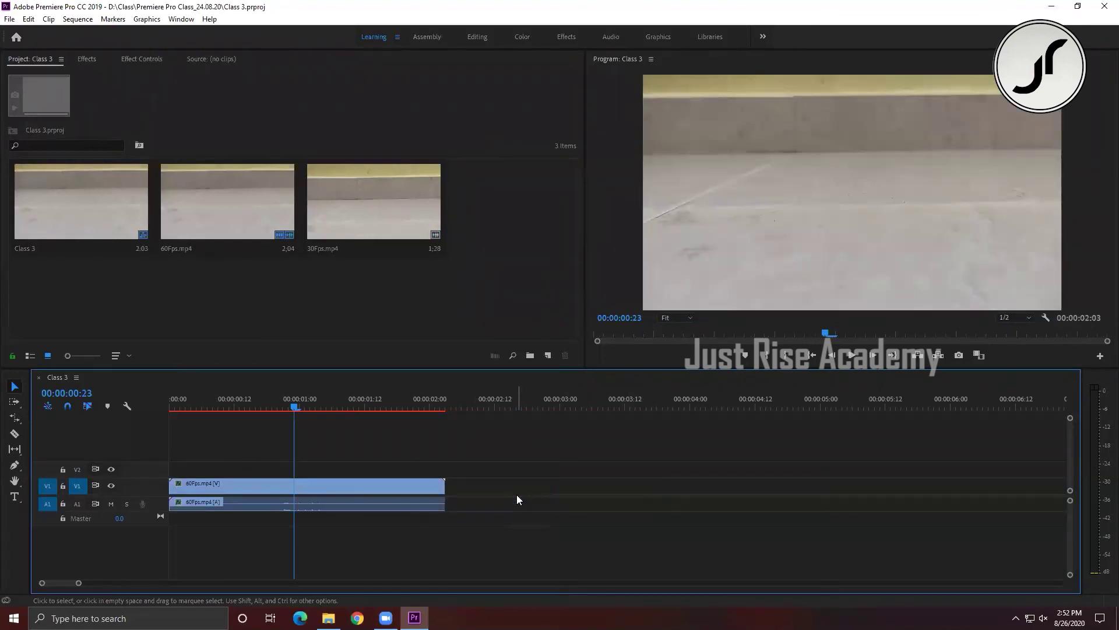
# Unlink the 60Fps.mp4 video from its audio and test moving or deleting each part, undoing every change.
pyautogui.click(304, 492)
pyautogui.rightClick(304, 492)
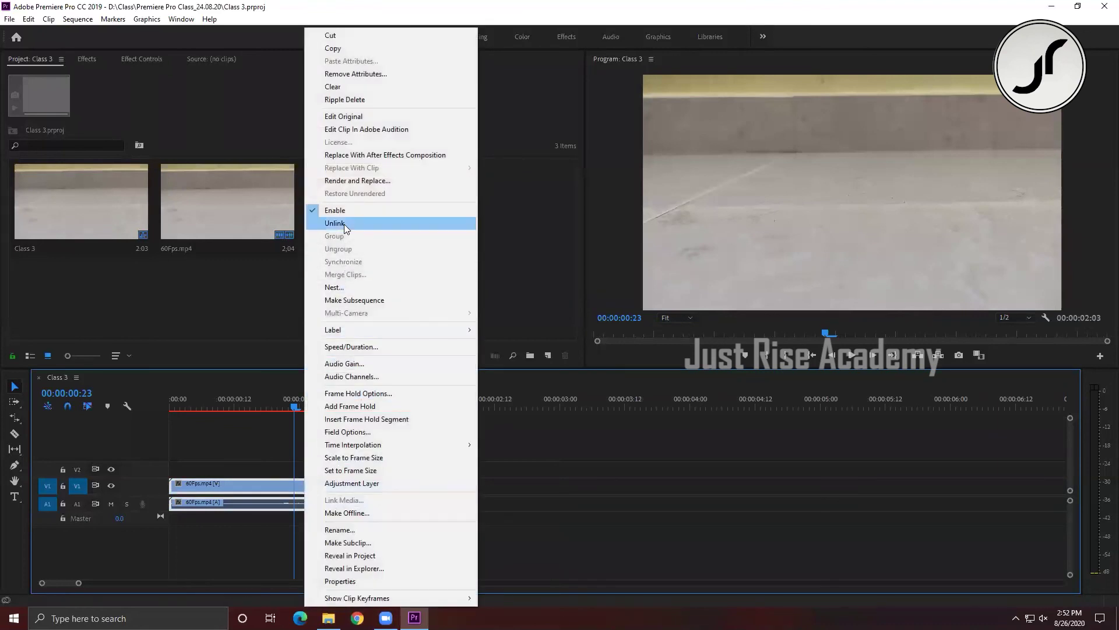
pyautogui.click(335, 223)
pyautogui.moveTo(303, 489); pyautogui.dragTo(544, 515)
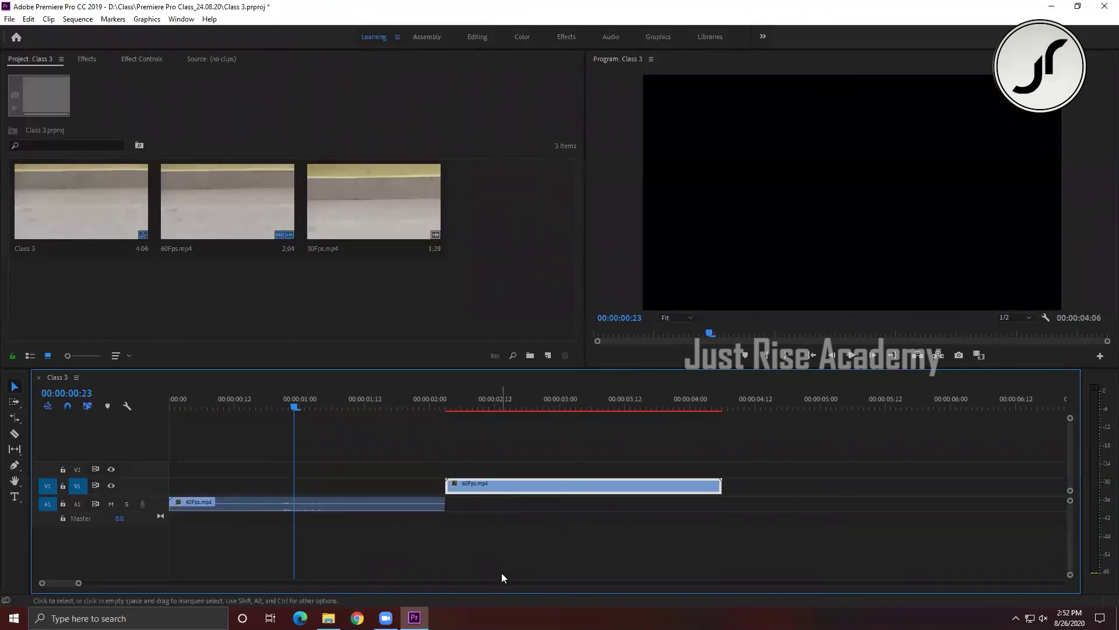
pyautogui.hotkey('ctrl', 'z')
pyautogui.moveTo(337, 506); pyautogui.dragTo(546, 573)
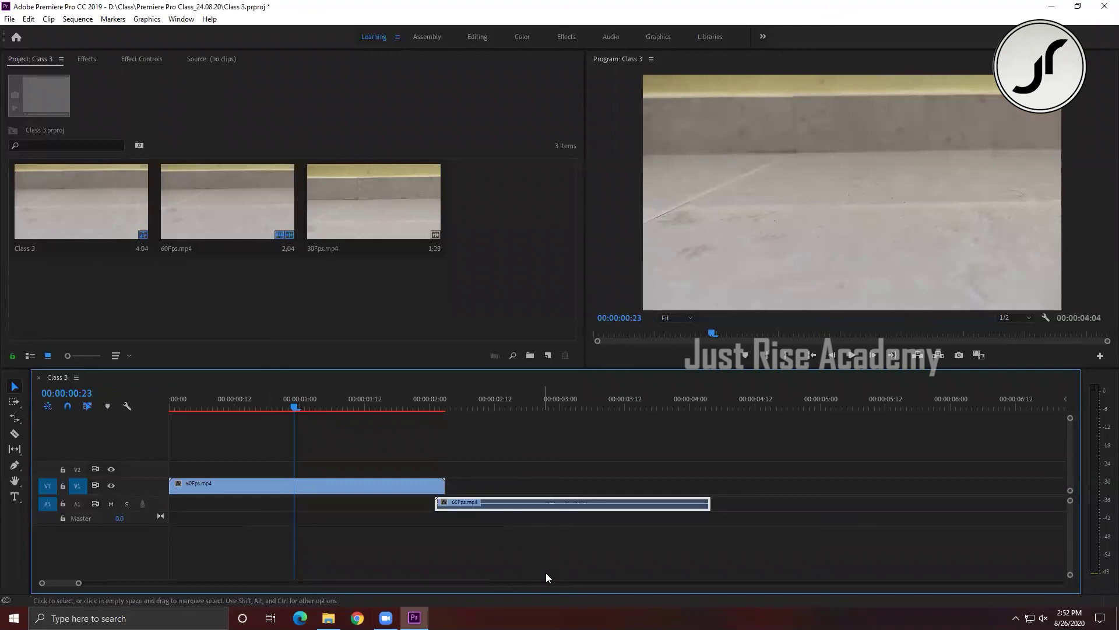
pyautogui.hotkey('ctrl', 'z')
pyautogui.click(325, 504)
pyautogui.press('Delete')
pyautogui.hotkey('ctrl', 'z')
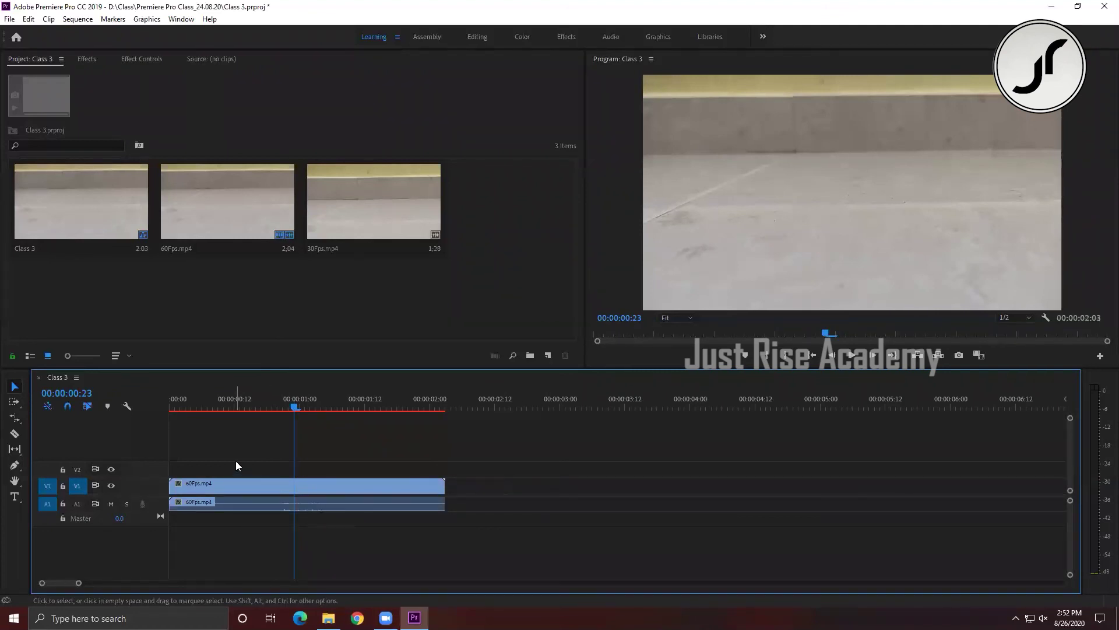
# Group the 60Fps.mp4 video and audio clips, then link them together.
pyautogui.moveTo(235, 461); pyautogui.dragTo(351, 518)
pyautogui.rightClick(345, 492)
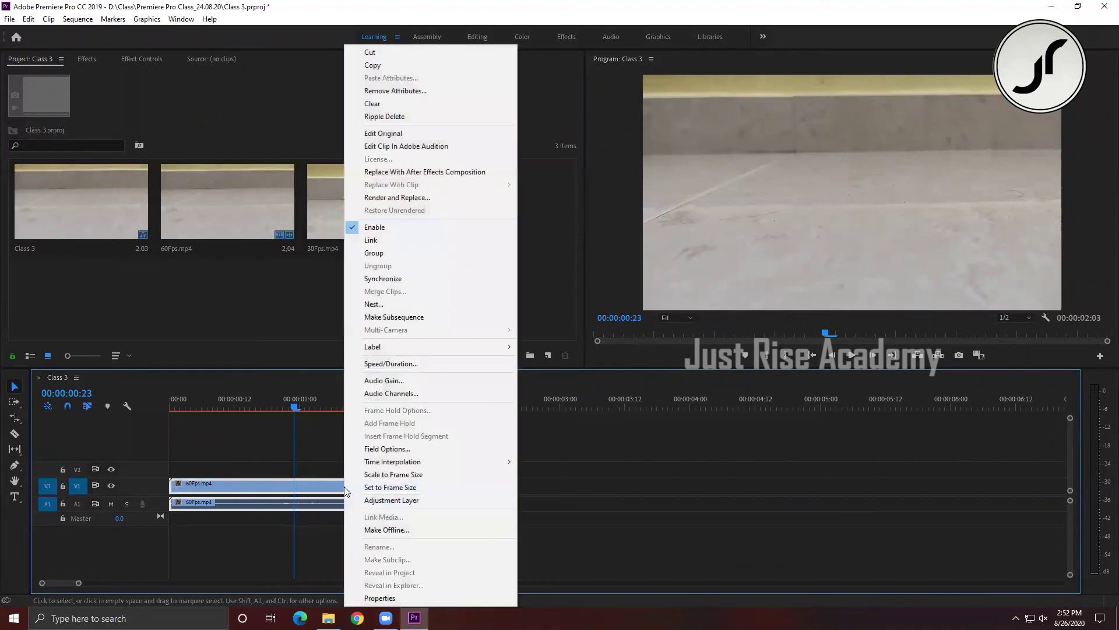
pyautogui.click(305, 441)
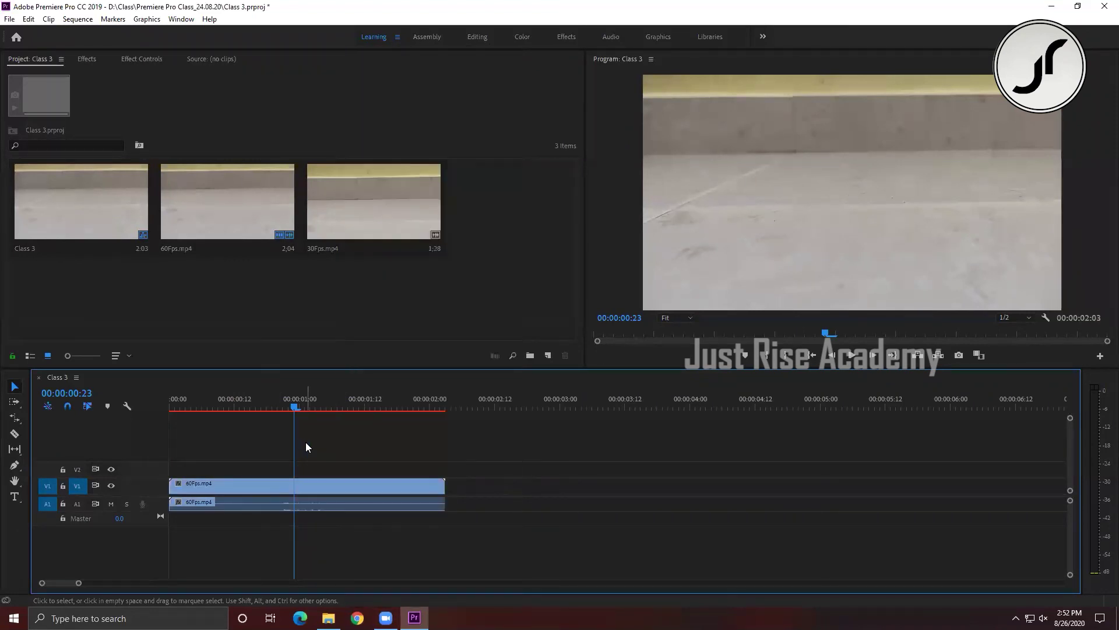
pyautogui.click(356, 496)
pyautogui.rightClick(338, 482)
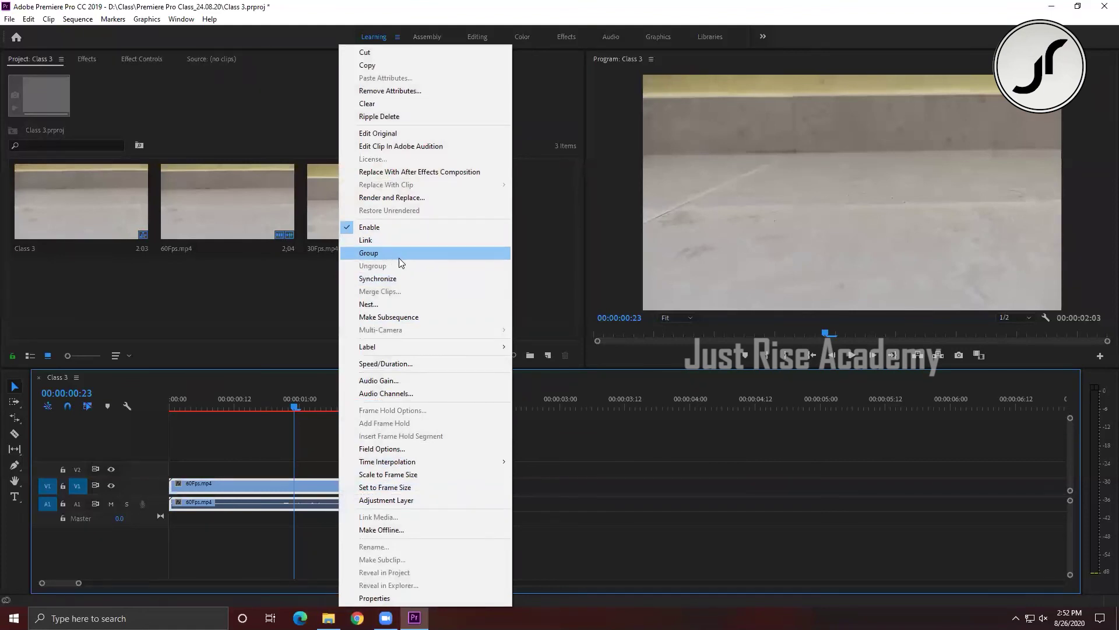
pyautogui.click(400, 258)
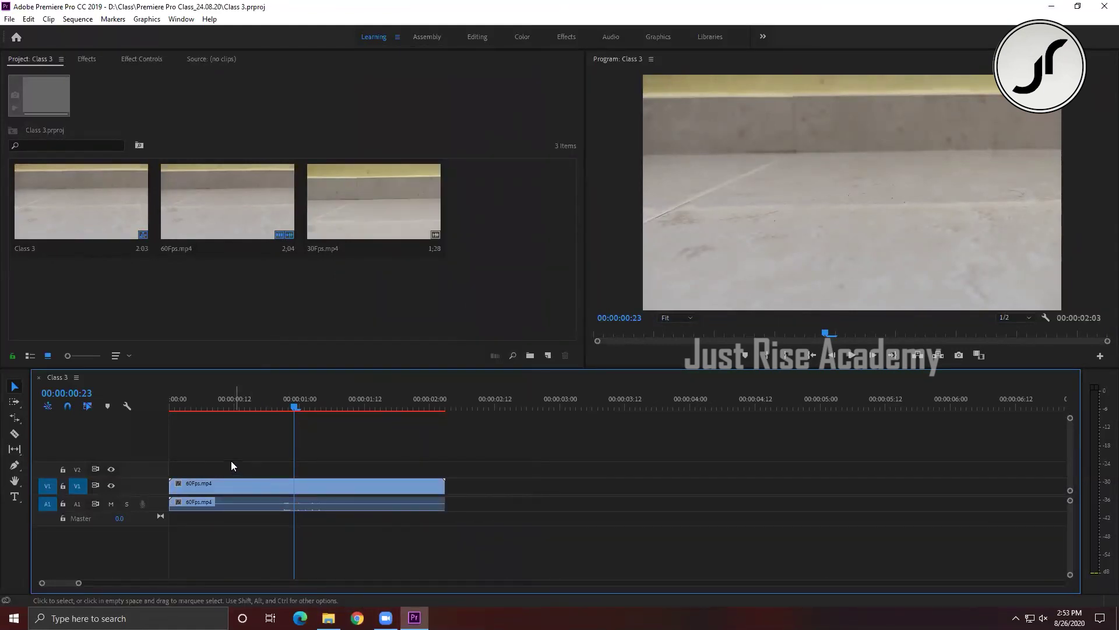
pyautogui.rightClick(320, 496)
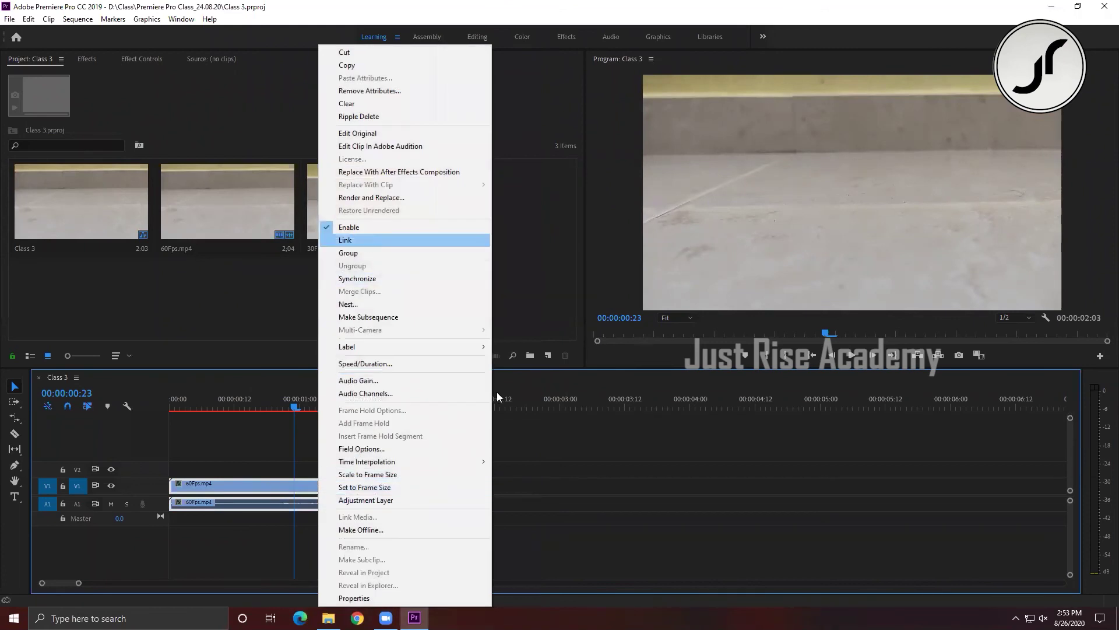
pyautogui.click(370, 243)
# Unlink the clips again, offset the audio to 0:08, undo it, and reselect both clips.
pyautogui.click(341, 485)
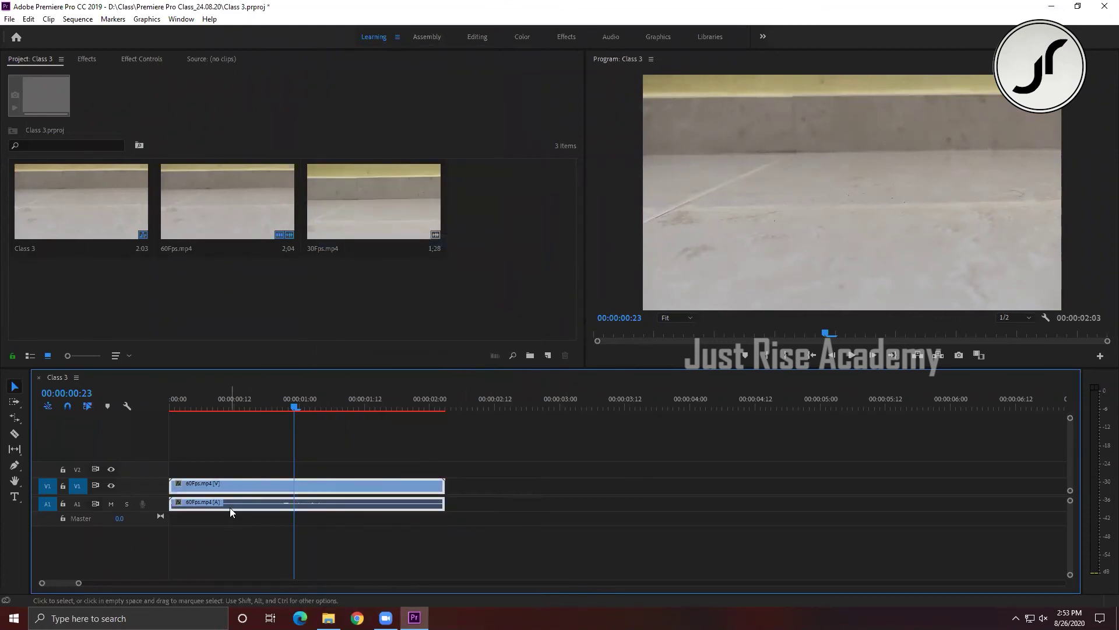
pyautogui.rightClick(240, 486)
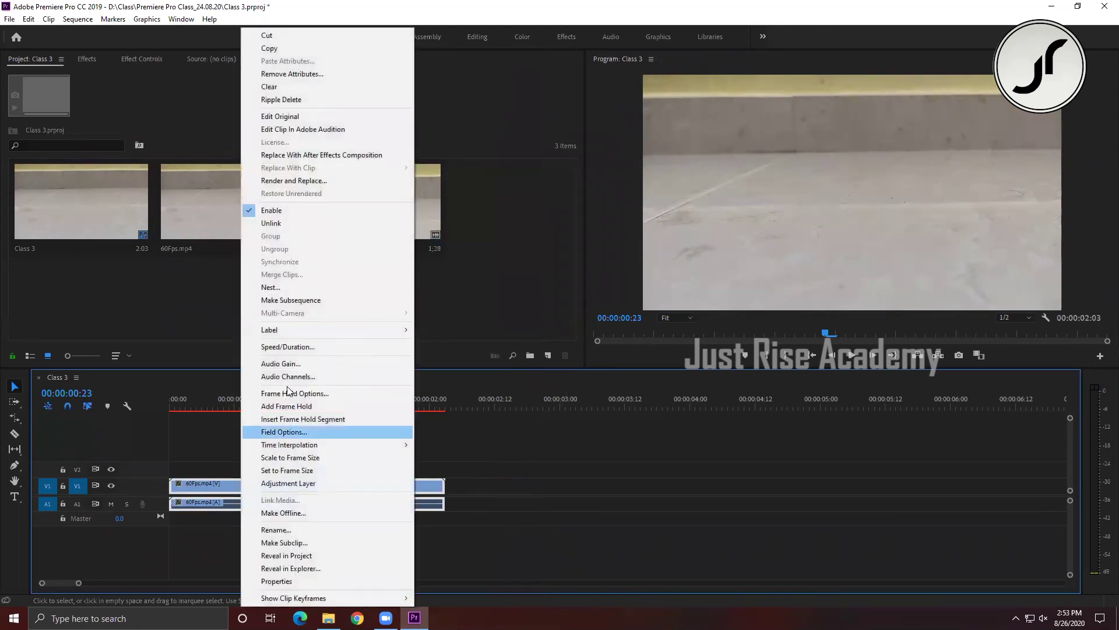
pyautogui.click(302, 223)
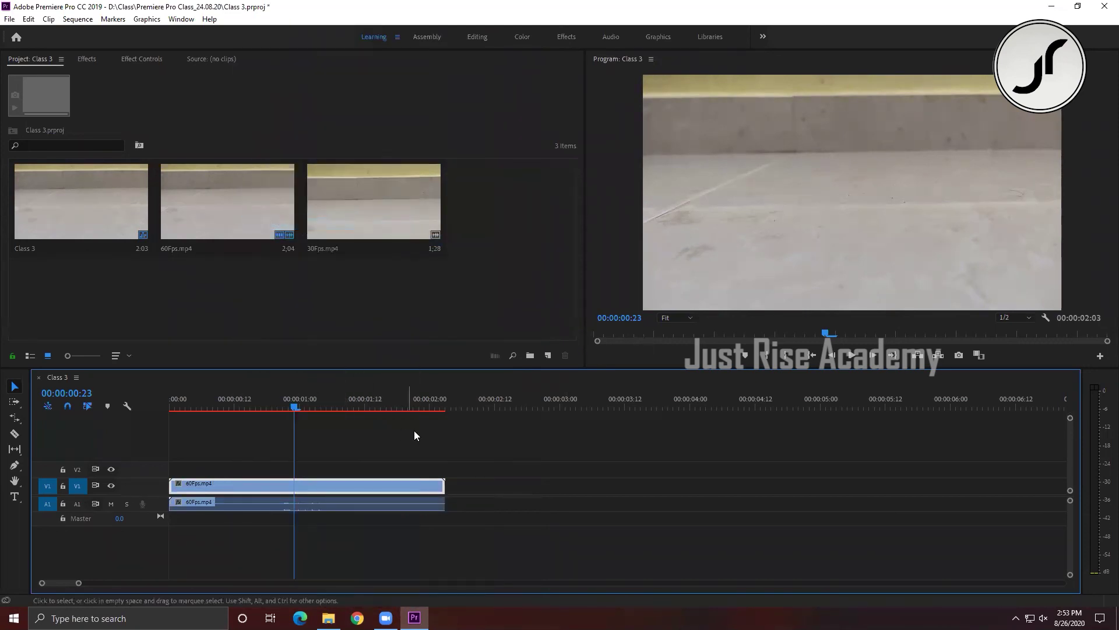
pyautogui.moveTo(334, 503); pyautogui.dragTo(378, 502)
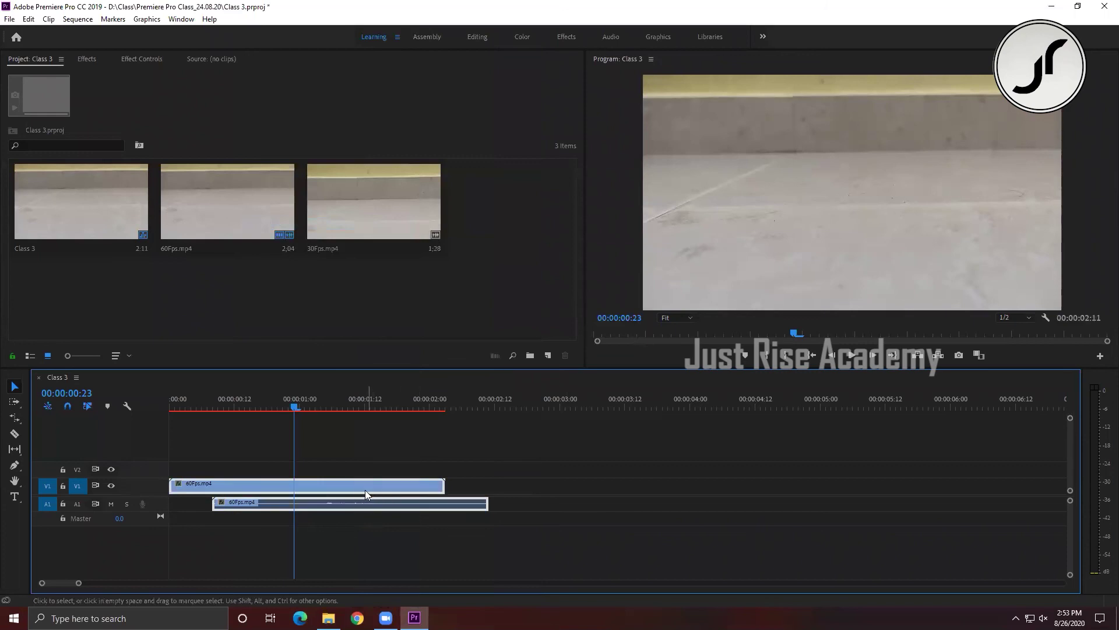
pyautogui.rightClick(366, 490)
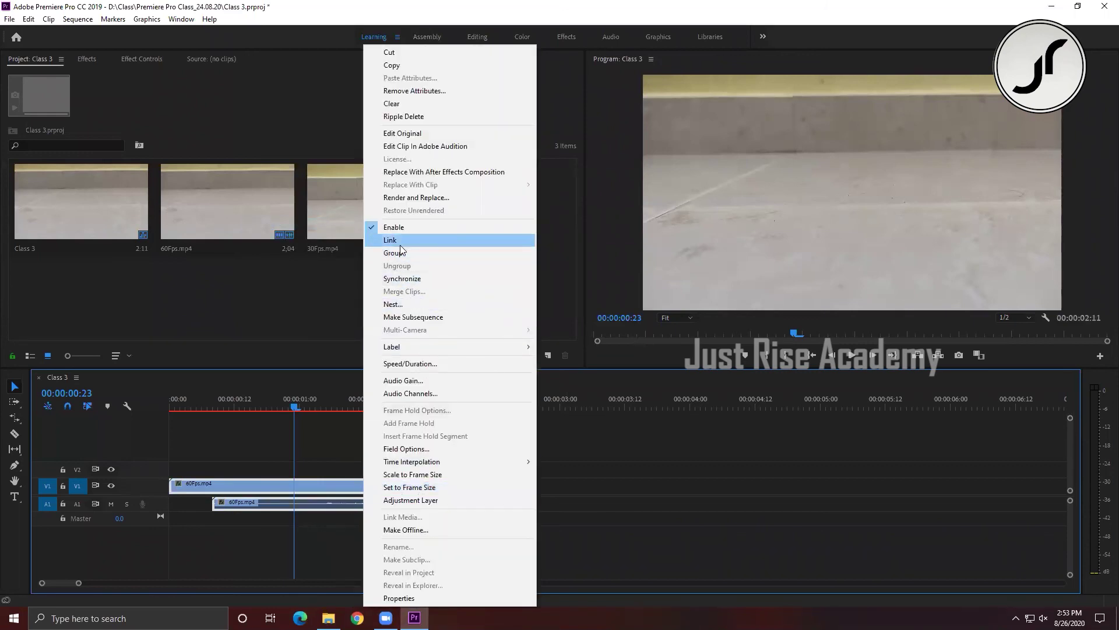
pyautogui.press('Escape')
pyautogui.hotkey('ctrl', 'z')
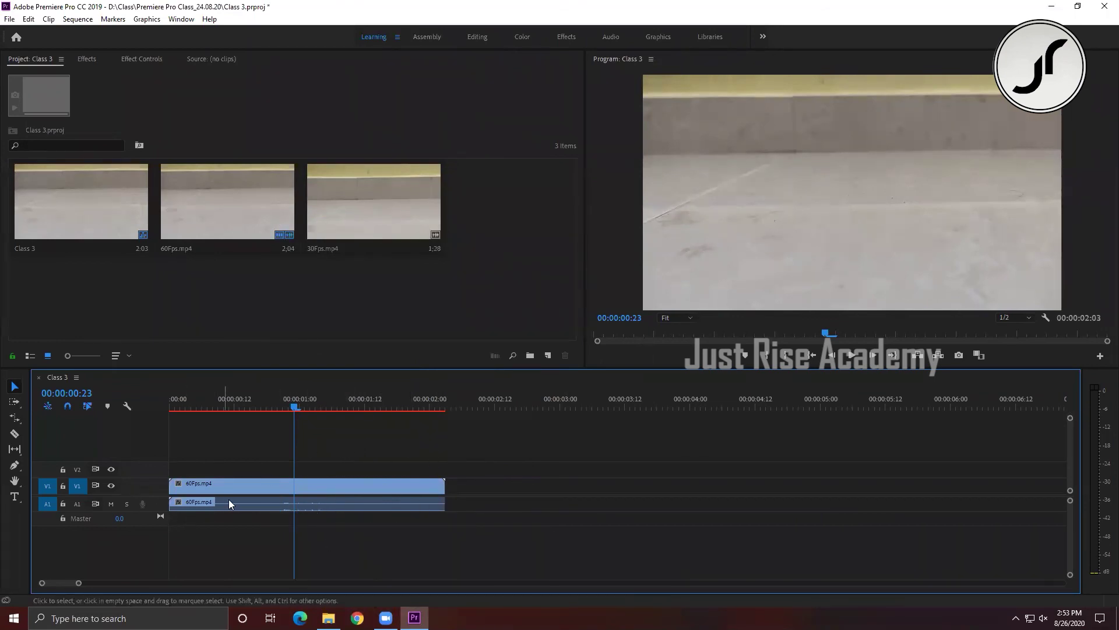
pyautogui.moveTo(232, 500)
pyautogui.moveTo(237, 450); pyautogui.dragTo(347, 523)
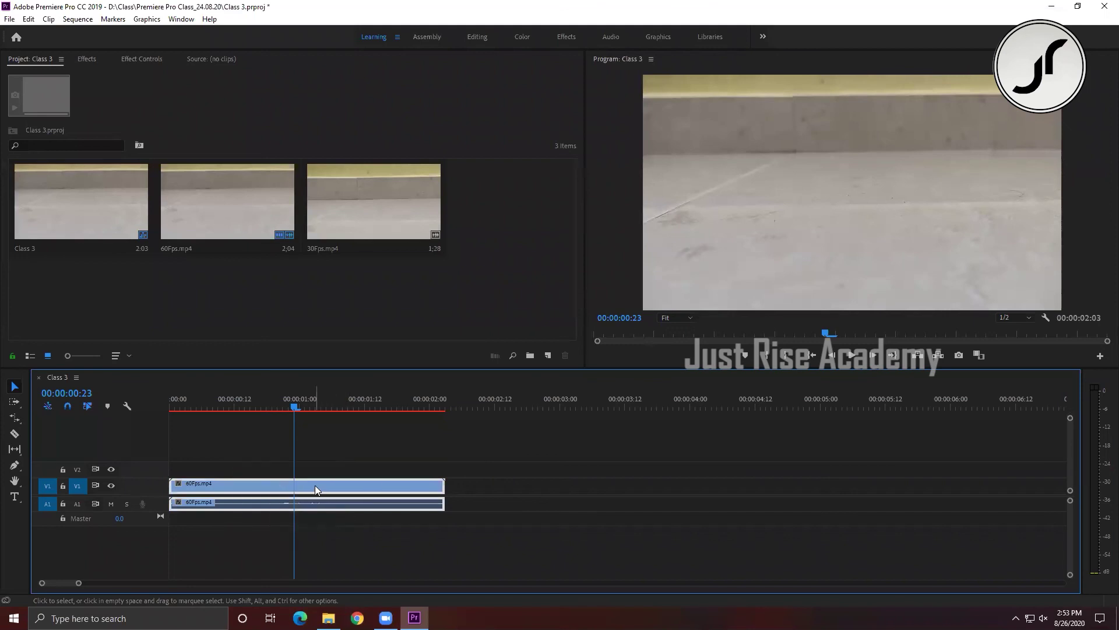
# Split the 60Fps.mp4 audio at 00:00:00:17 and 00:00:01:07 and delete the middle piece.
pyautogui.rightClick(315, 485)
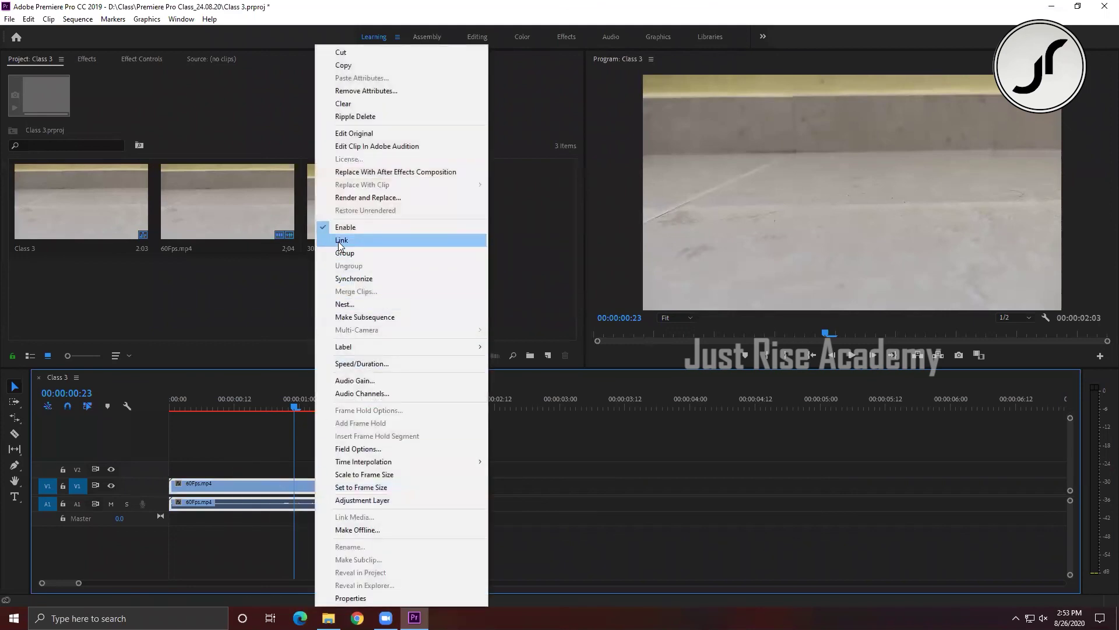
pyautogui.click(339, 253)
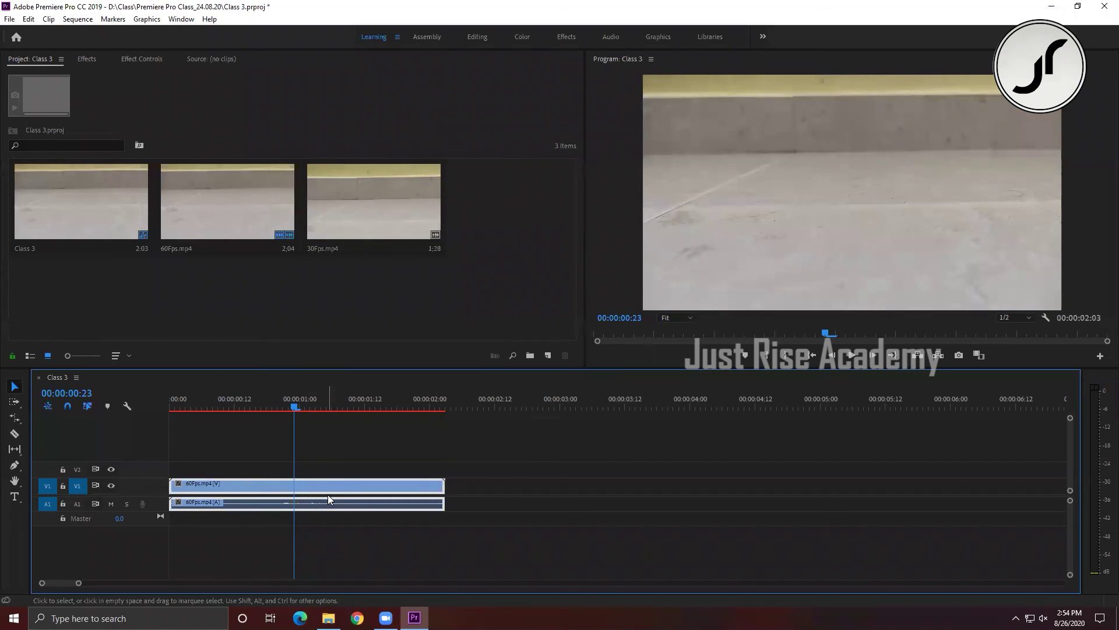
pyautogui.hotkey('ctrl', 'z')
pyautogui.click(316, 523)
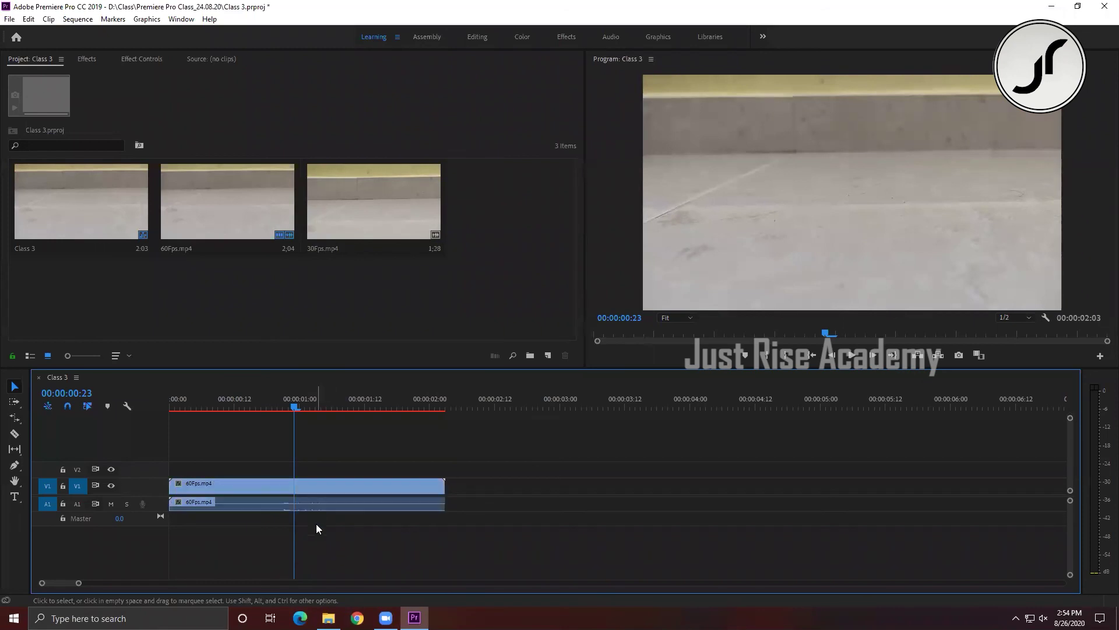
pyautogui.click(300, 504)
pyautogui.click(261, 405)
pyautogui.hotkey('ctrl', 'k')
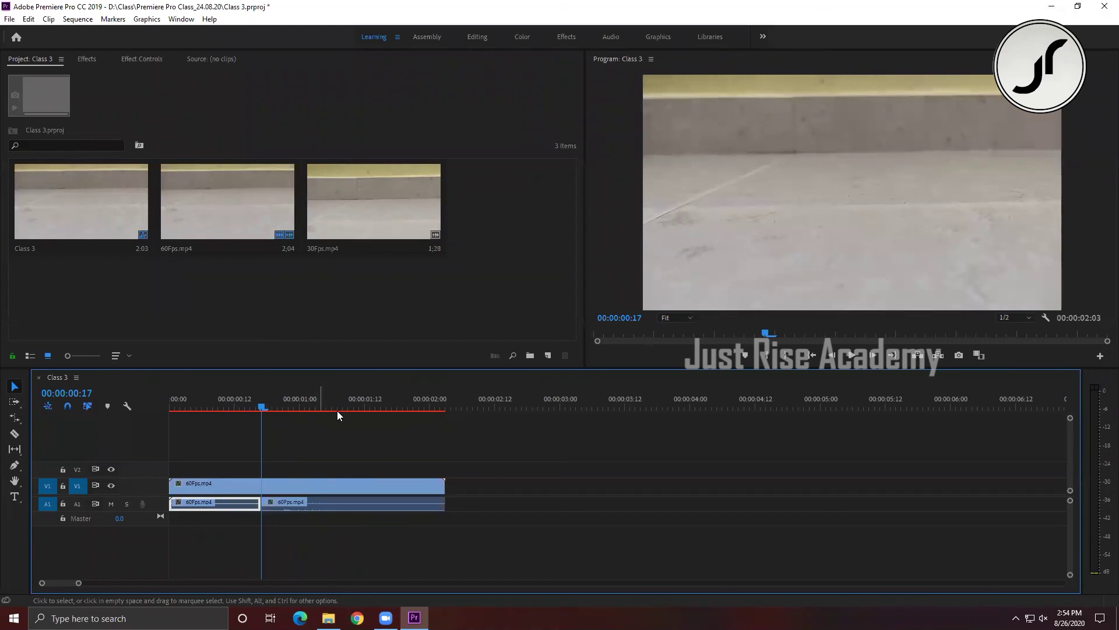
pyautogui.click(337, 411)
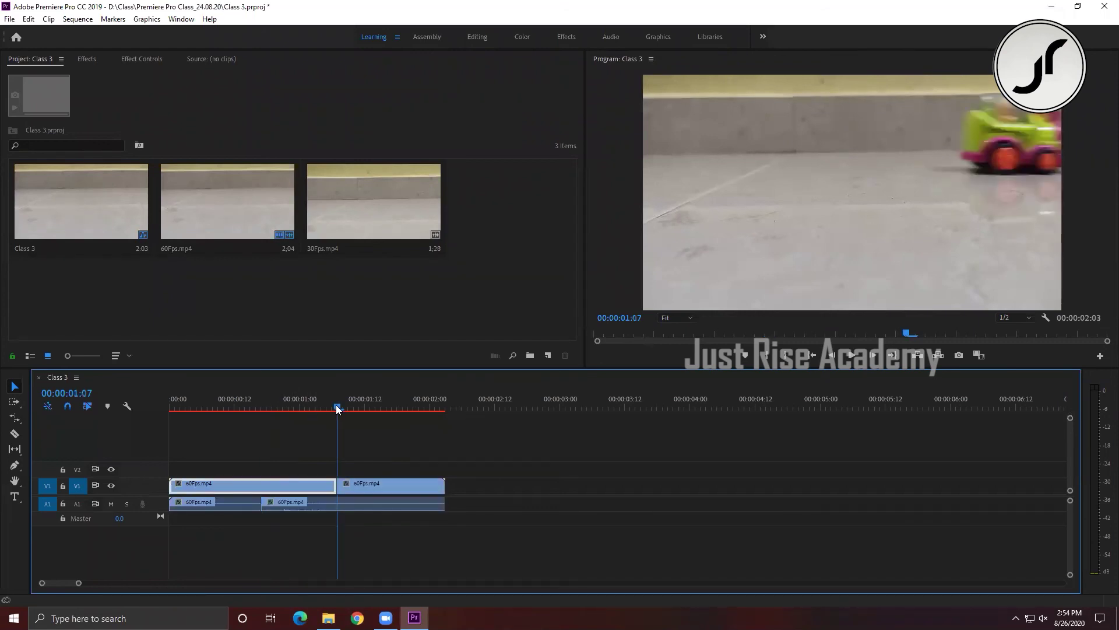
pyautogui.click(312, 485)
pyautogui.click(308, 506)
pyautogui.hotkey('ctrl', 'k')
pyautogui.press('Delete')
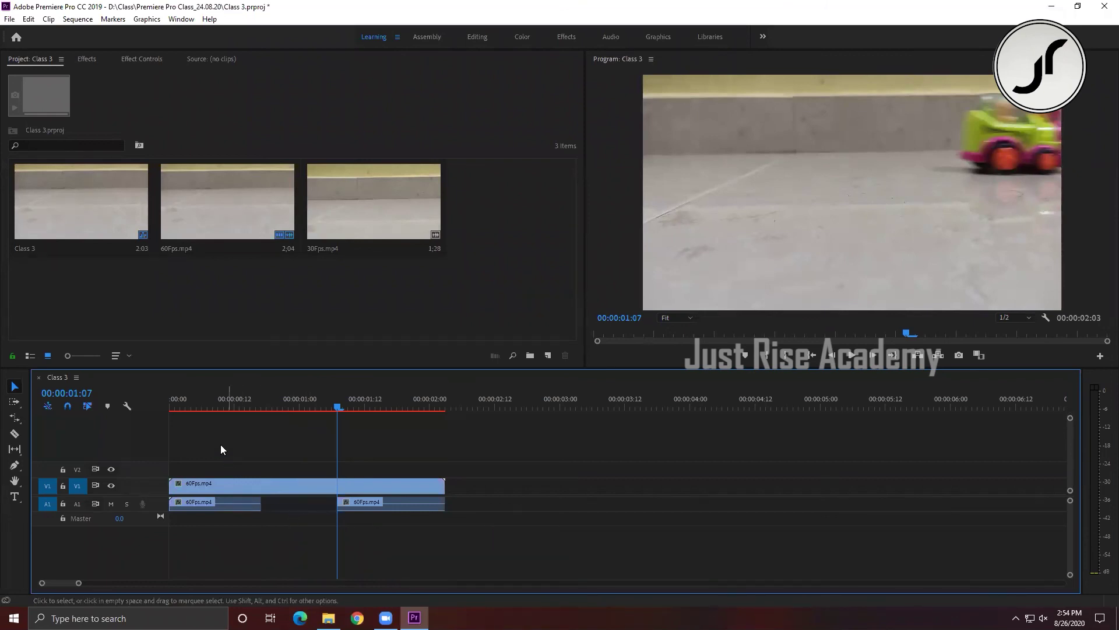
# Restore the deleted audio piece and reselect the 60Fps.mp4 video and audio clips.
pyautogui.moveTo(326, 474); pyautogui.dragTo(409, 506)
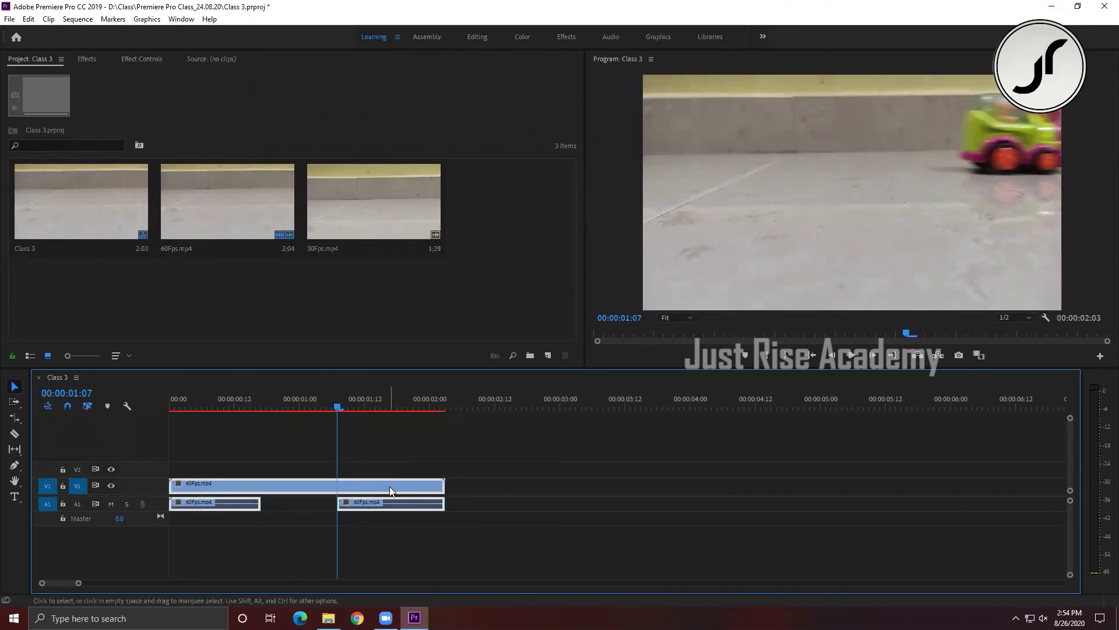
pyautogui.rightClick(389, 486)
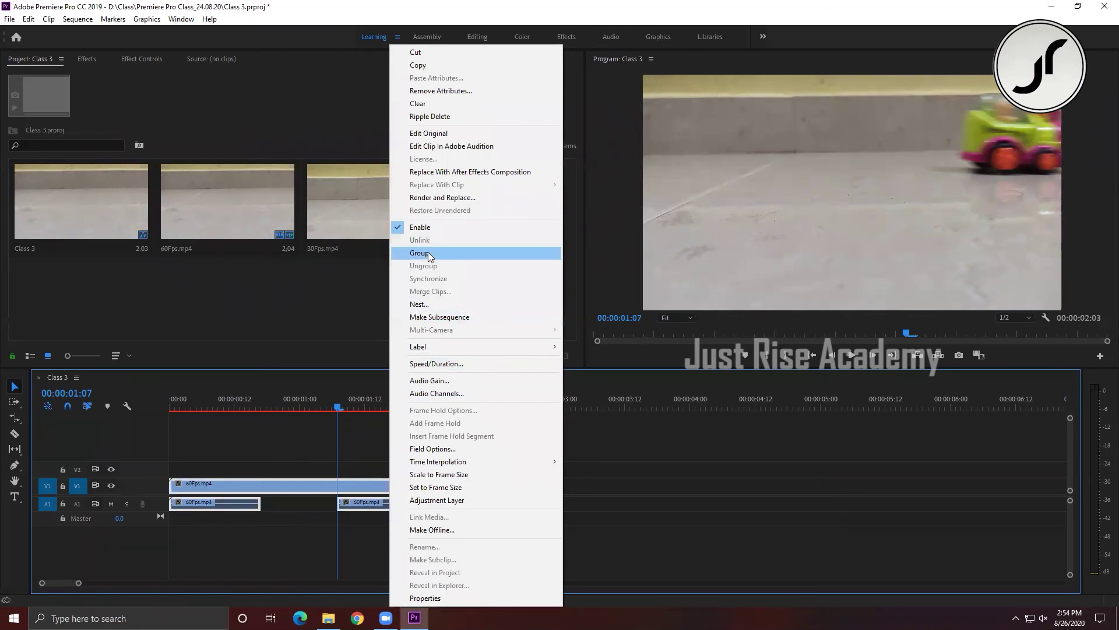
pyautogui.click(283, 519)
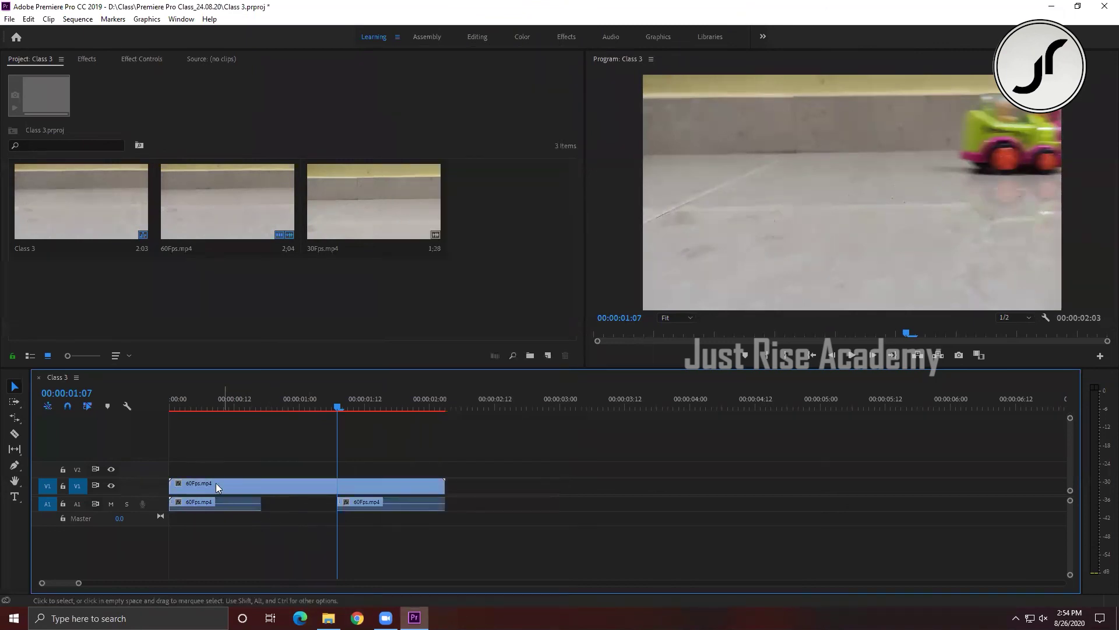
pyautogui.hotkey('ctrl', 'z')
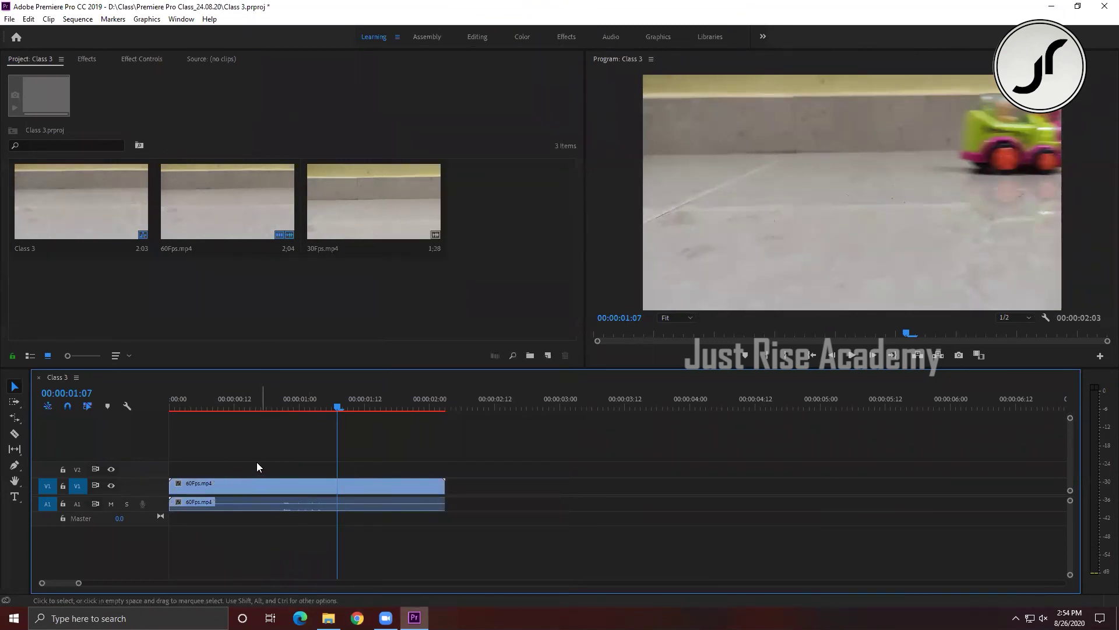
pyautogui.moveTo(267, 457); pyautogui.dragTo(376, 502)
pyautogui.click(220, 530)
pyautogui.moveTo(219, 530); pyautogui.dragTo(254, 457)
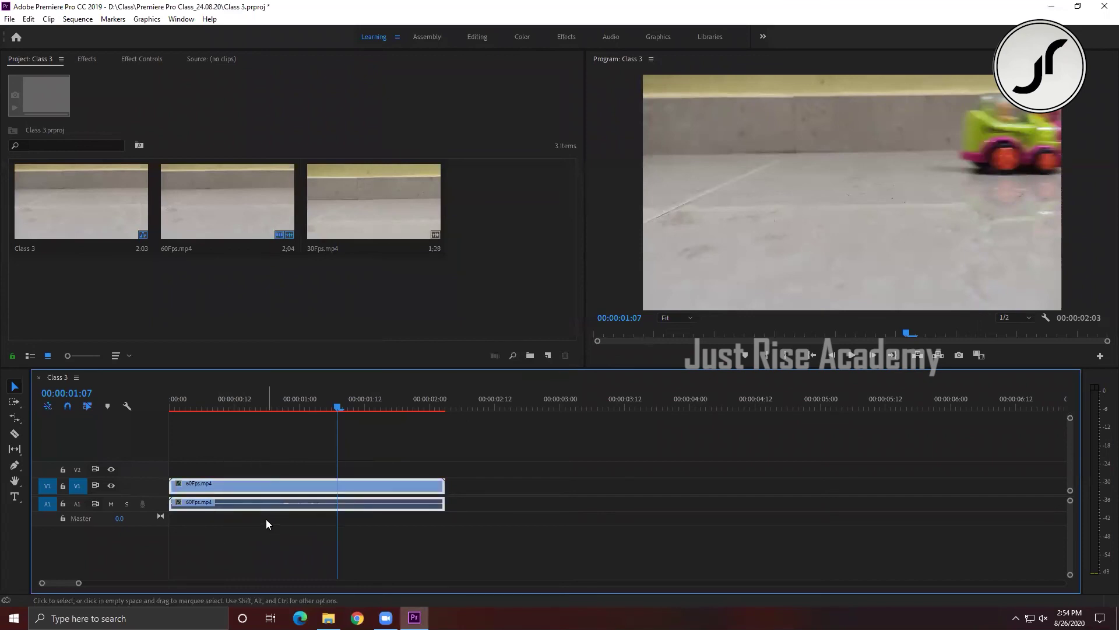
pyautogui.click(217, 544)
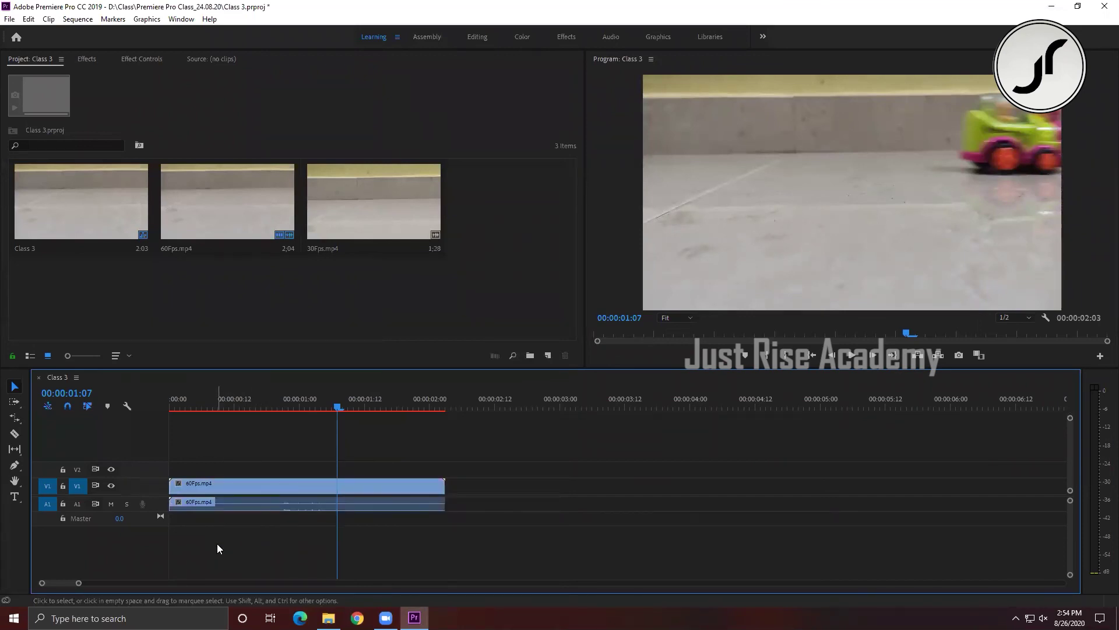
# Delete the middle audio piece again and save the project.
pyautogui.press('Delete')
pyautogui.click(218, 503)
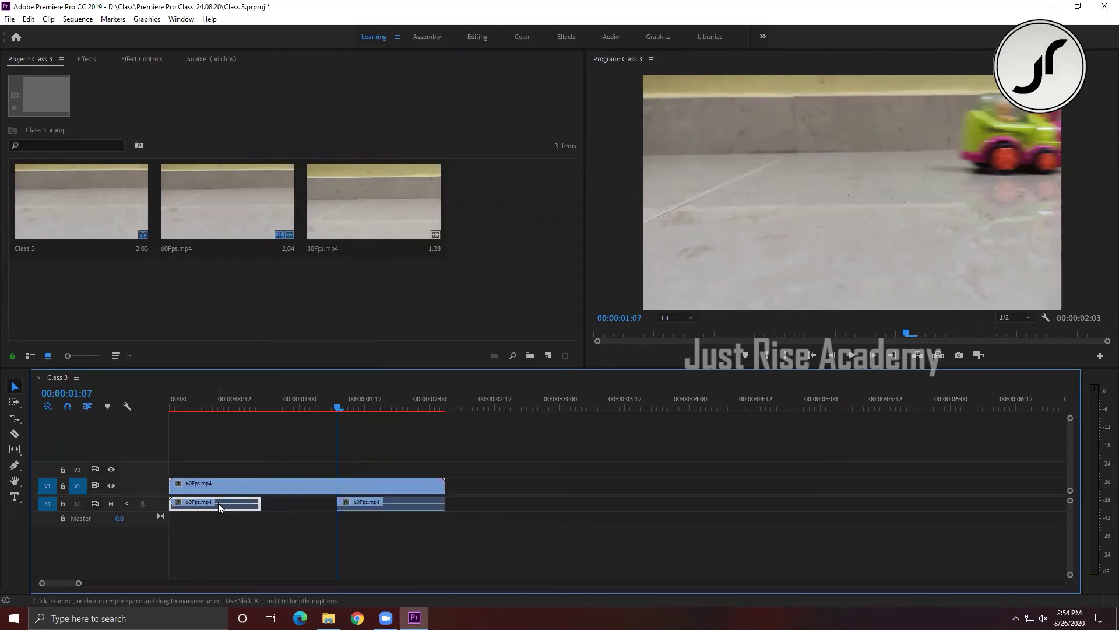
pyautogui.click(385, 509)
pyautogui.click(379, 485)
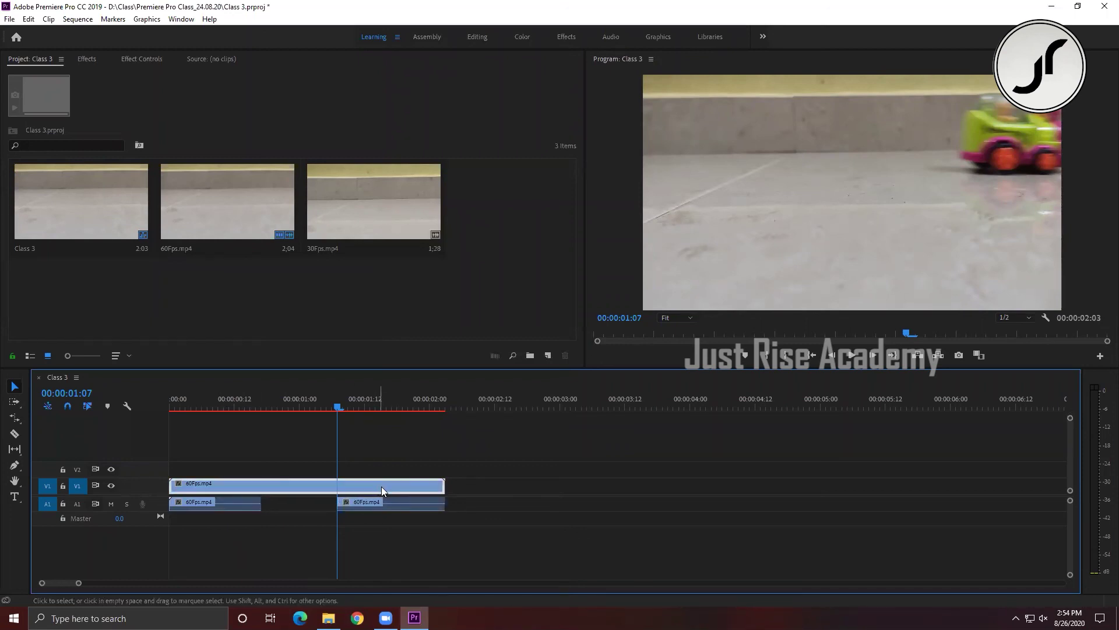
pyautogui.hotkey('ctrl', 's')
# Group the video clip with both remaining audio pieces and move the group to about 1:00.
pyautogui.moveTo(211, 528); pyautogui.dragTo(413, 499)
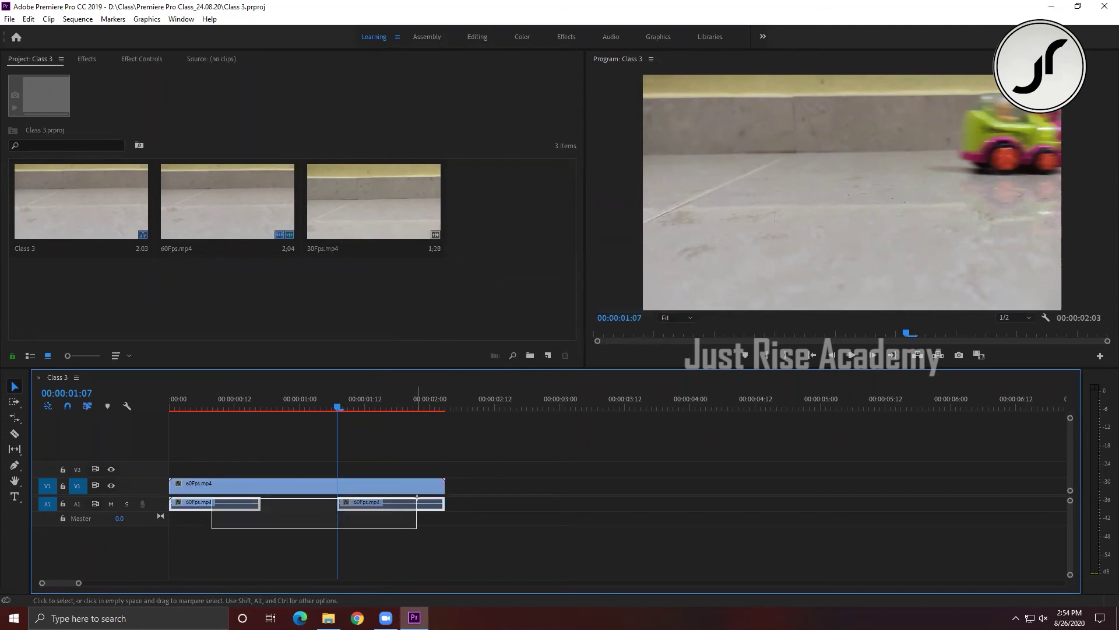
pyautogui.click(295, 487)
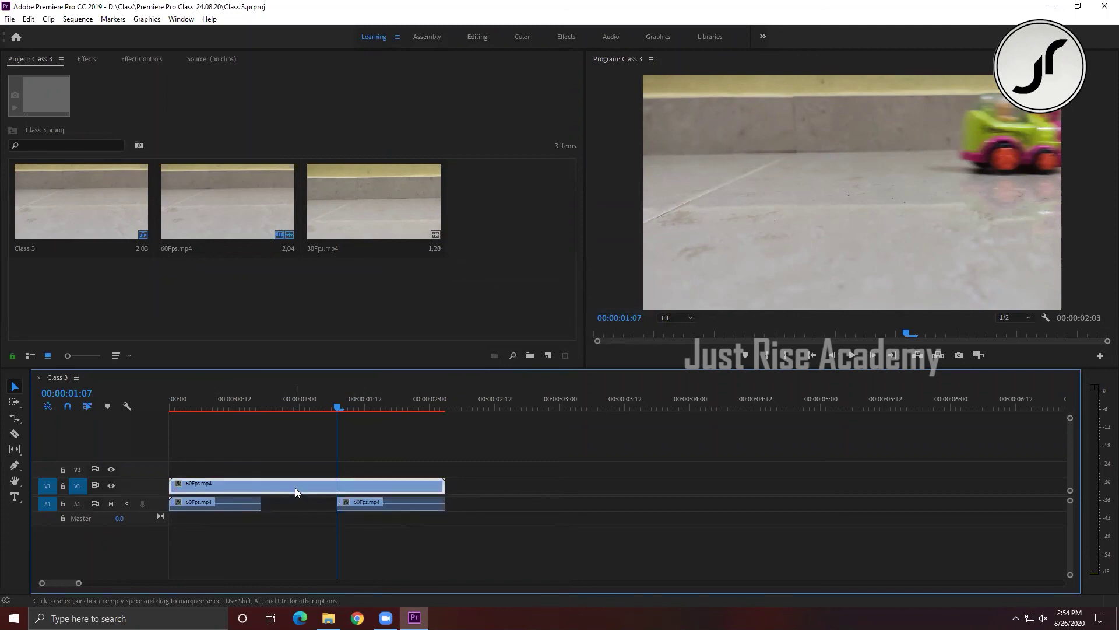
pyautogui.moveTo(267, 527); pyautogui.dragTo(399, 492)
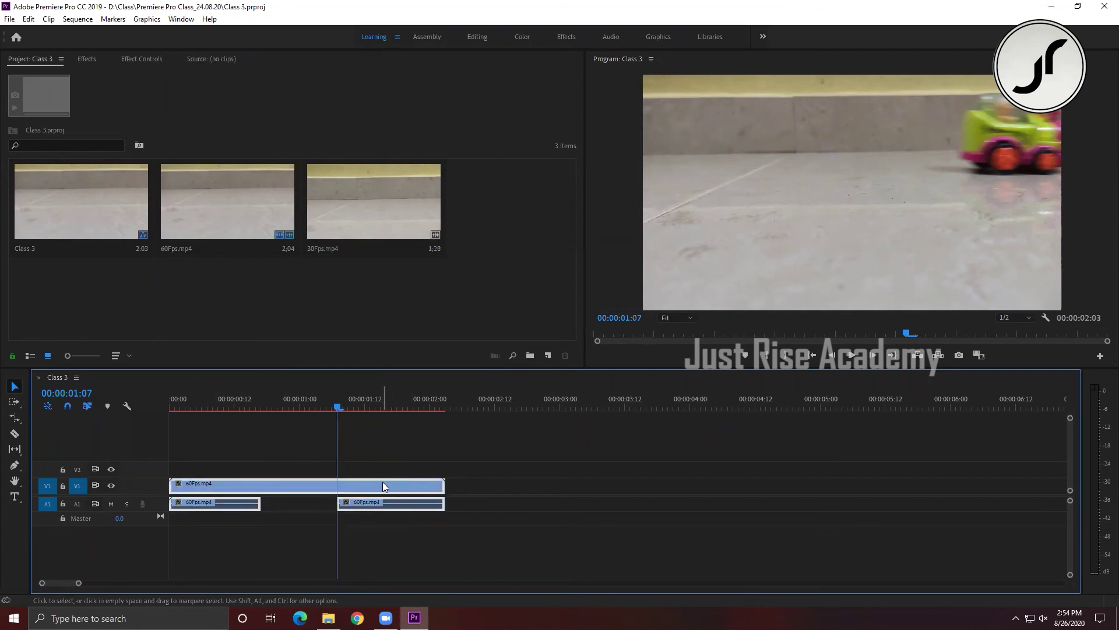
pyautogui.rightClick(382, 483)
pyautogui.click(427, 255)
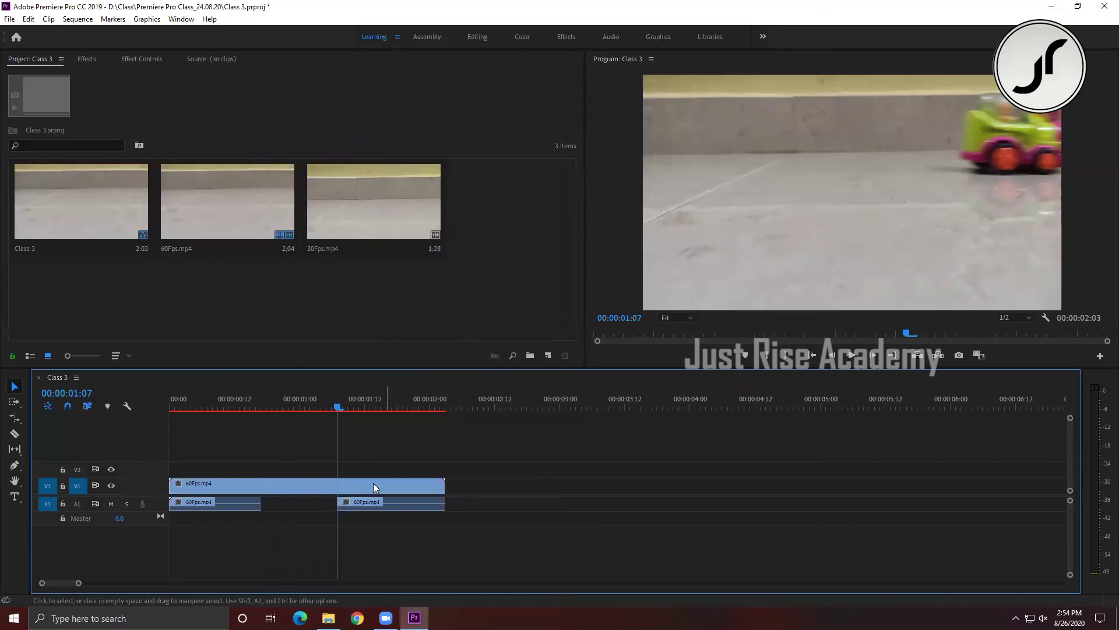
pyautogui.moveTo(373, 484); pyautogui.dragTo(508, 488)
pyautogui.hotkey('ctrl', 'z')
pyautogui.moveTo(285, 496); pyautogui.dragTo(518, 500)
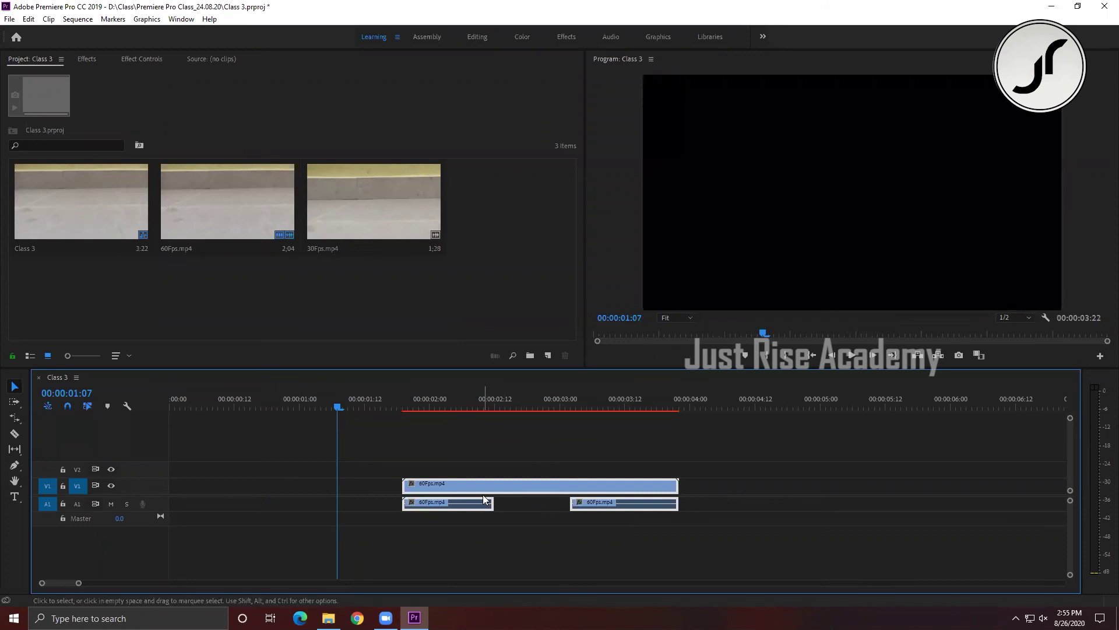
pyautogui.hotkey('ctrl', 'z')
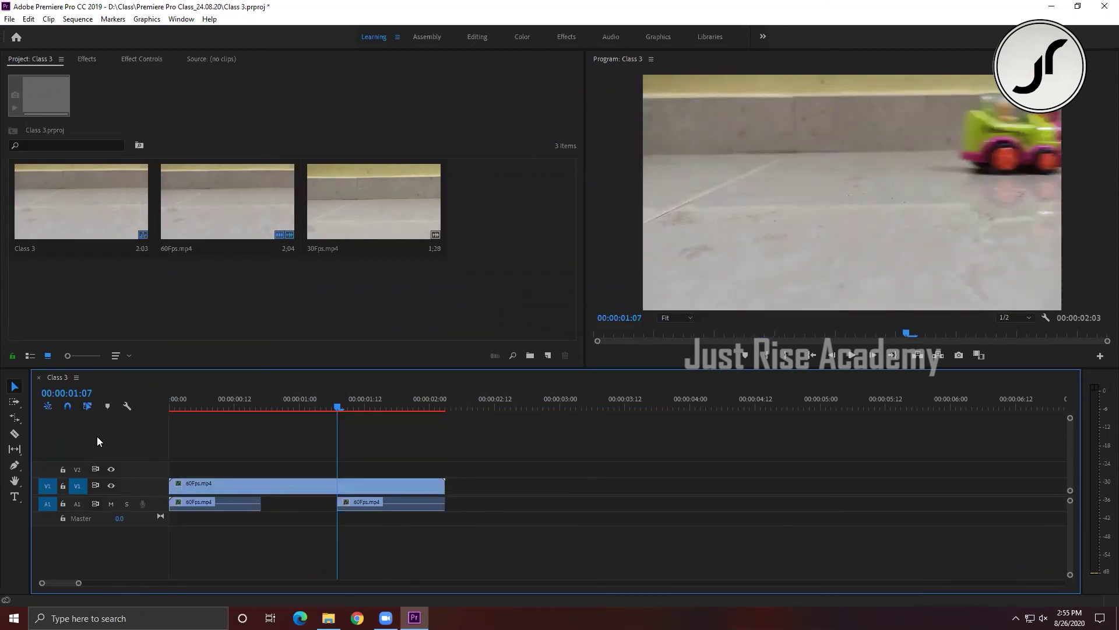
pyautogui.click(88, 407)
pyautogui.moveTo(222, 485); pyautogui.dragTo(456, 495)
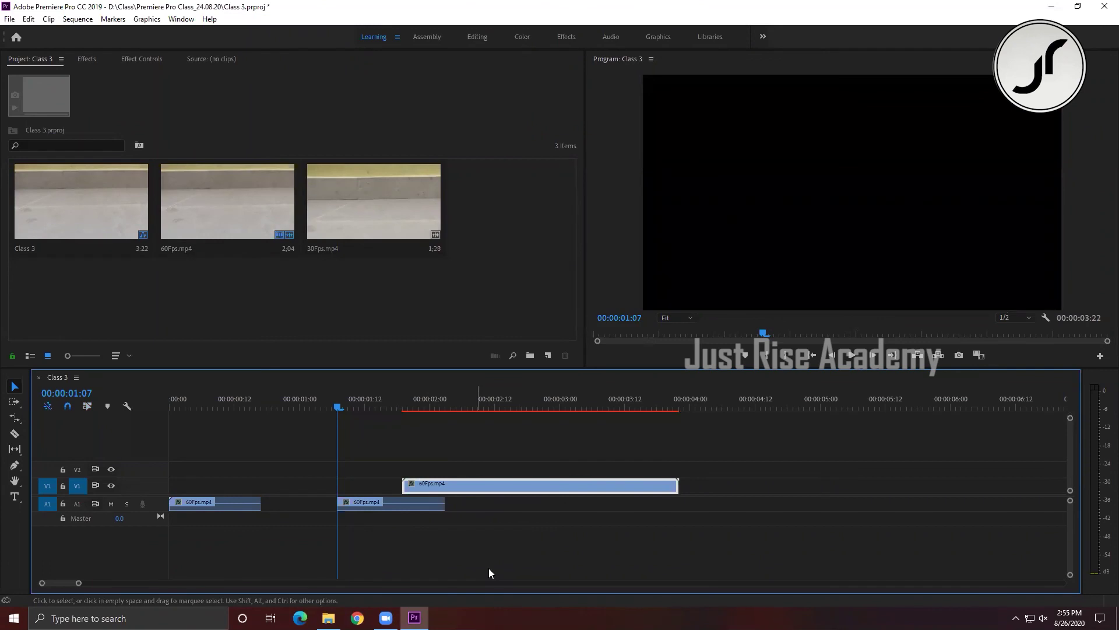
pyautogui.hotkey('ctrl', 'z')
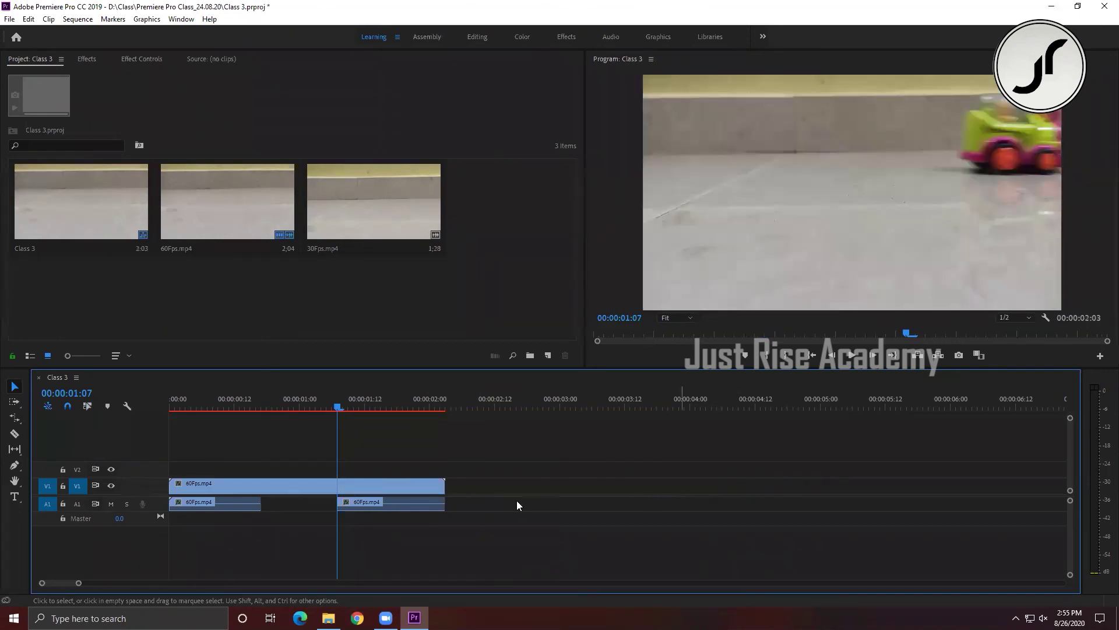
pyautogui.moveTo(330, 485); pyautogui.dragTo(536, 479)
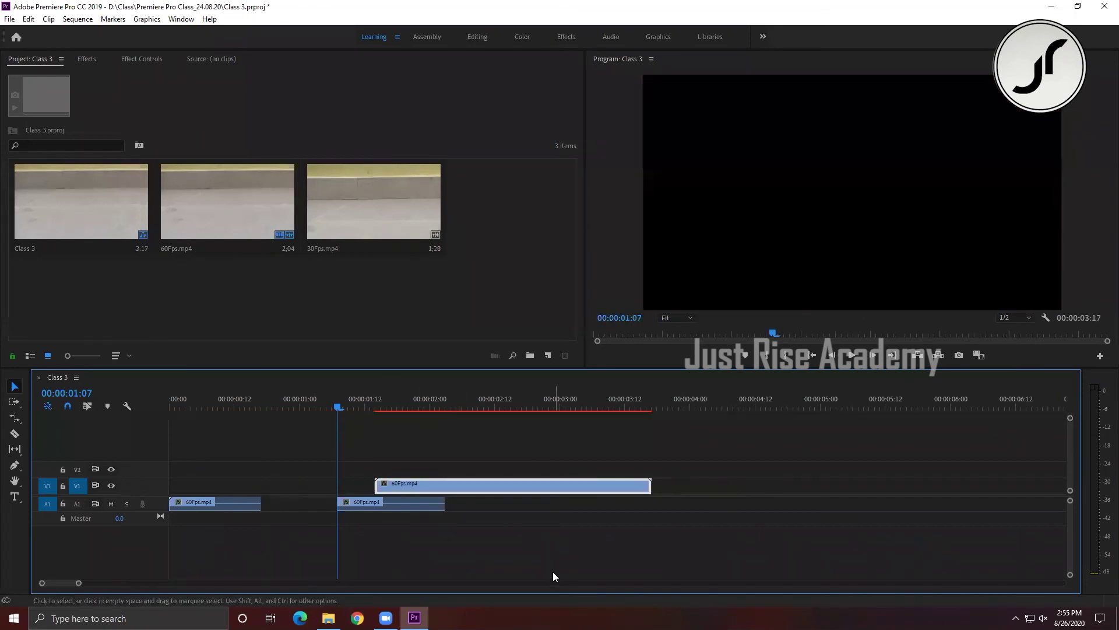
pyautogui.hotkey('ctrl', 'z')
pyautogui.click(87, 406)
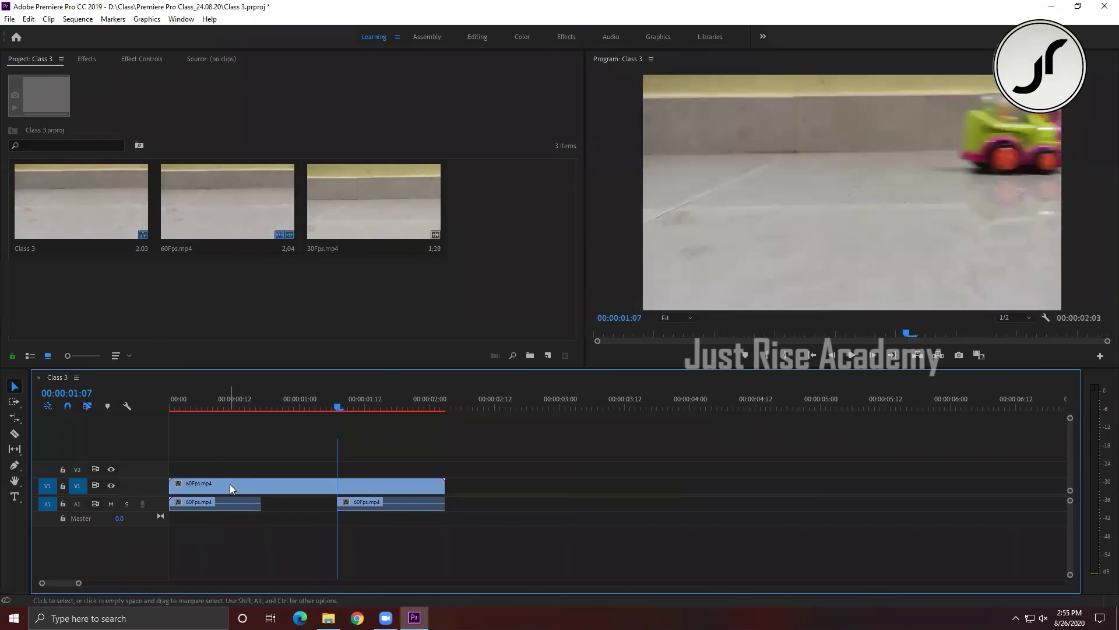
pyautogui.moveTo(230, 484); pyautogui.dragTo(463, 538)
pyautogui.hotkey('ctrl', 'z')
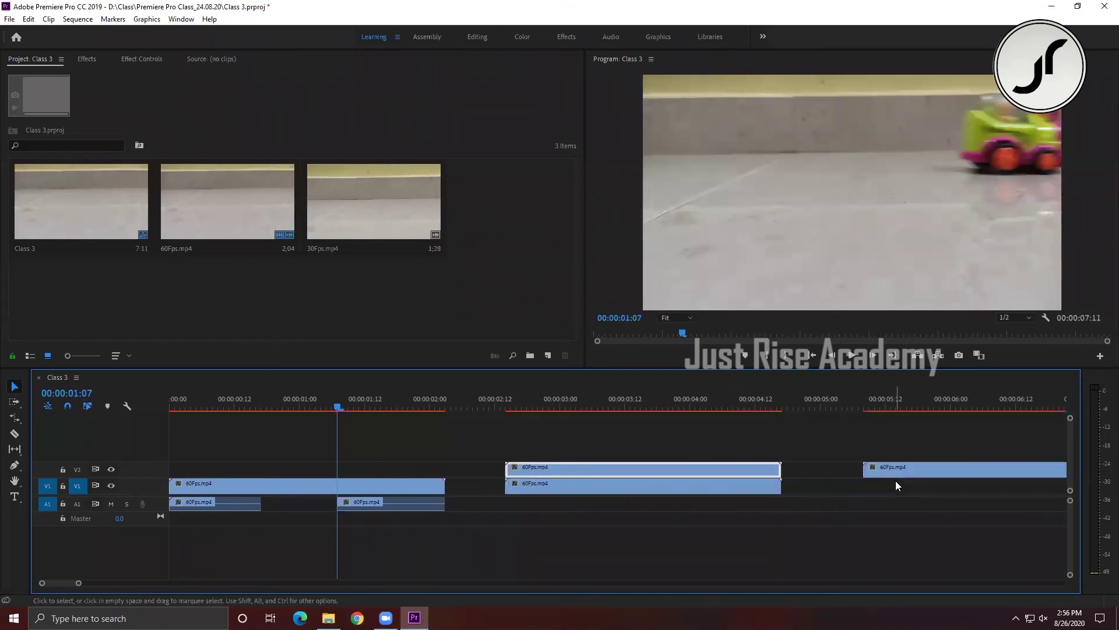
pyautogui.hotkey('ctrl', 'z')
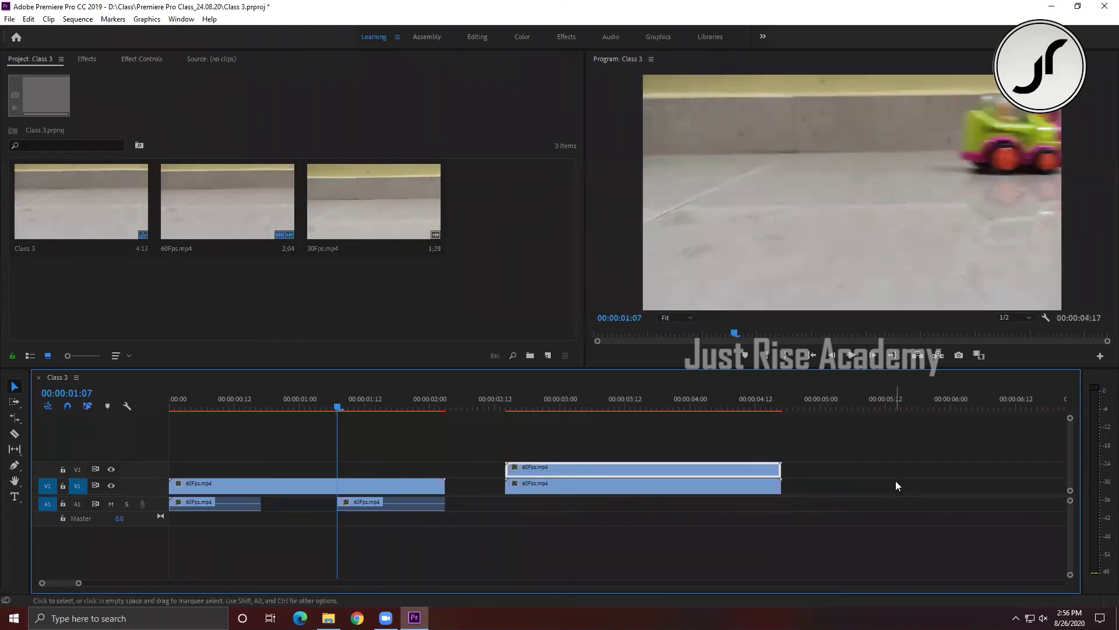
pyautogui.hotkey('ctrl', 'z')
pyautogui.hotkey('ctrl', 'z')
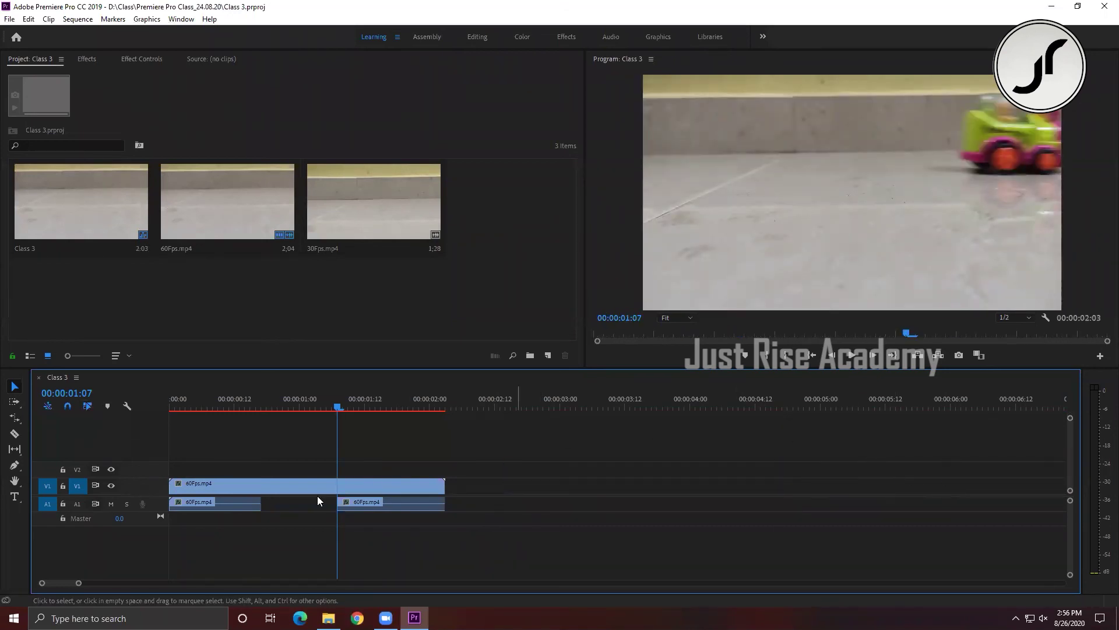
pyautogui.moveTo(367, 487); pyautogui.dragTo(740, 482)
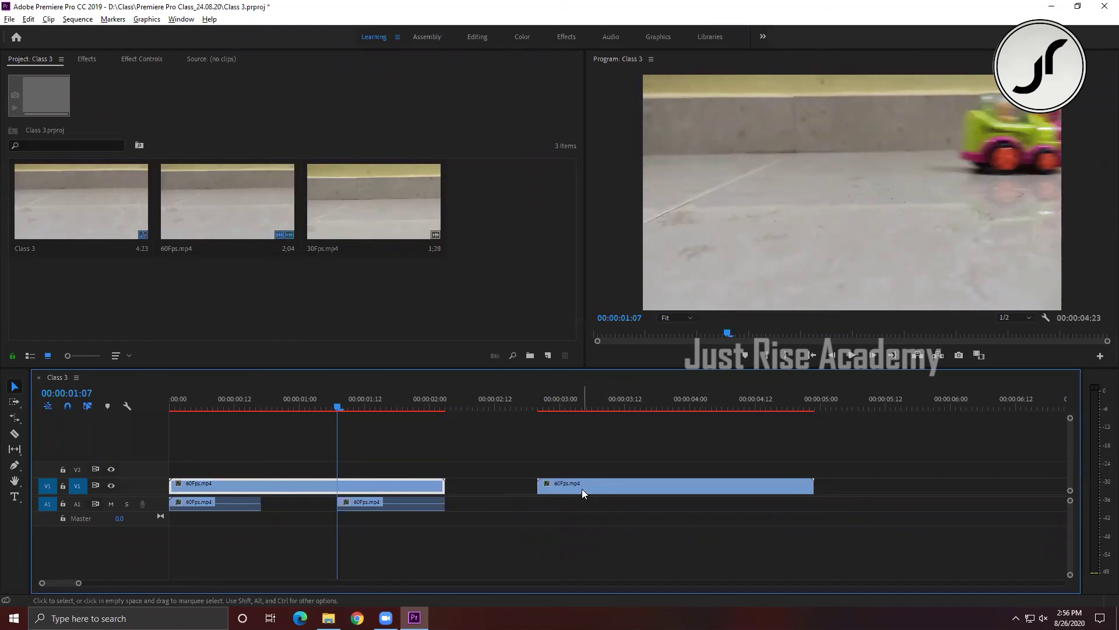
pyautogui.moveTo(569, 486); pyautogui.dragTo(857, 484)
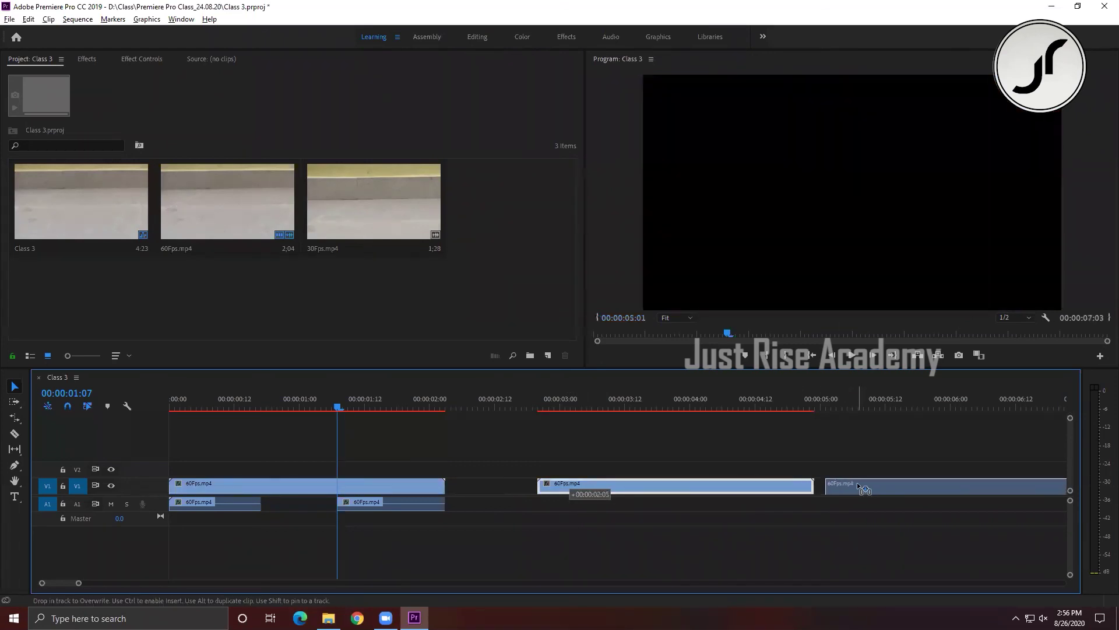
pyautogui.moveTo(479, 458); pyautogui.dragTo(947, 573)
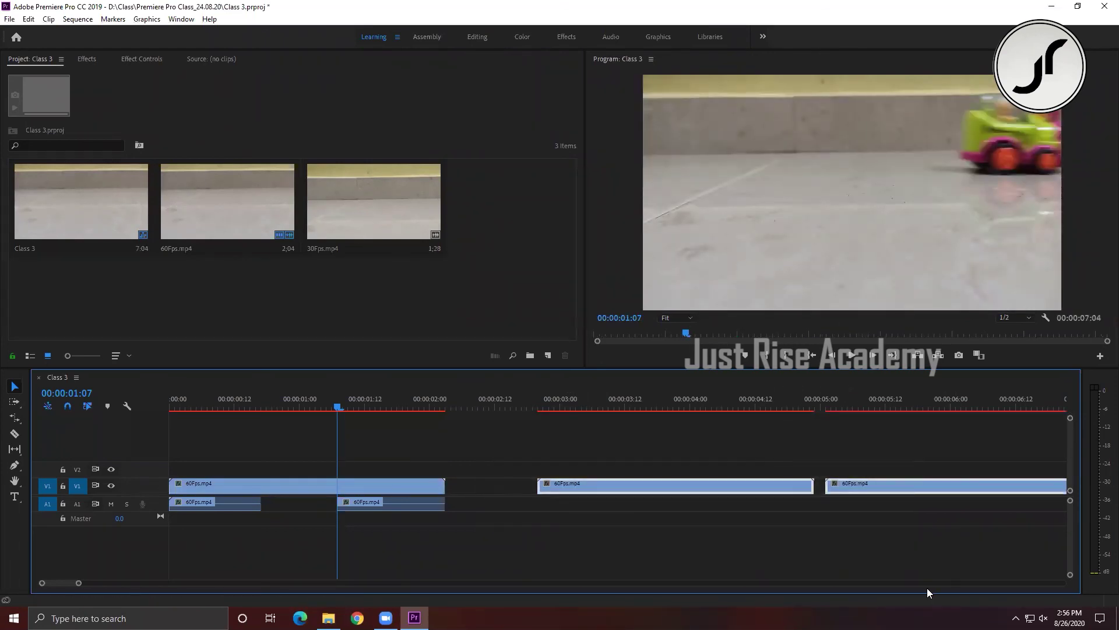
pyautogui.press('Delete')
pyautogui.rightClick(343, 488)
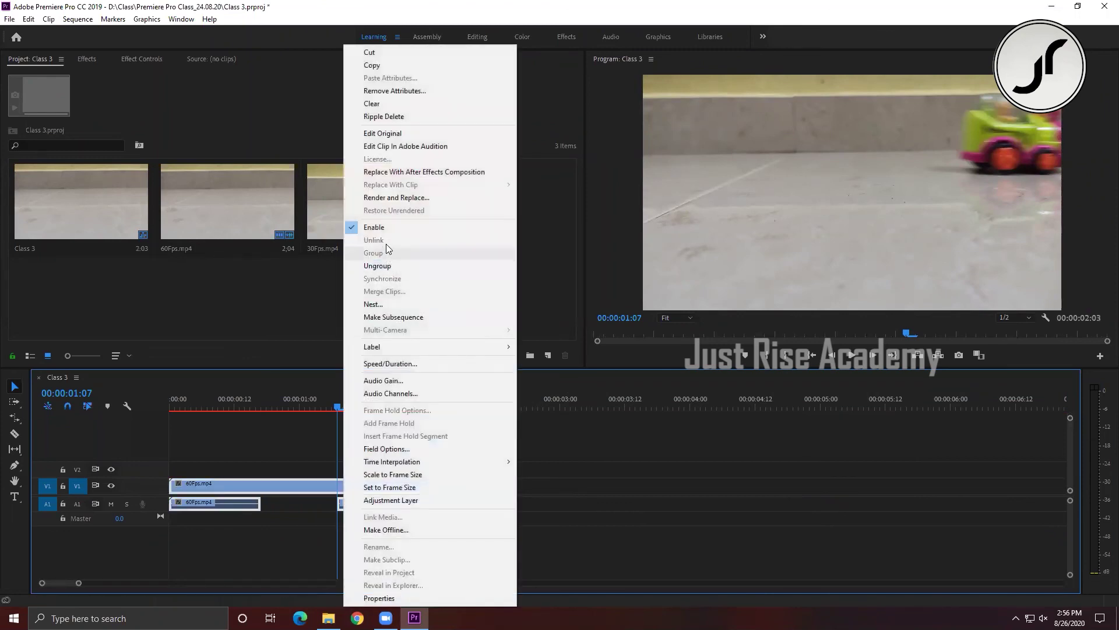